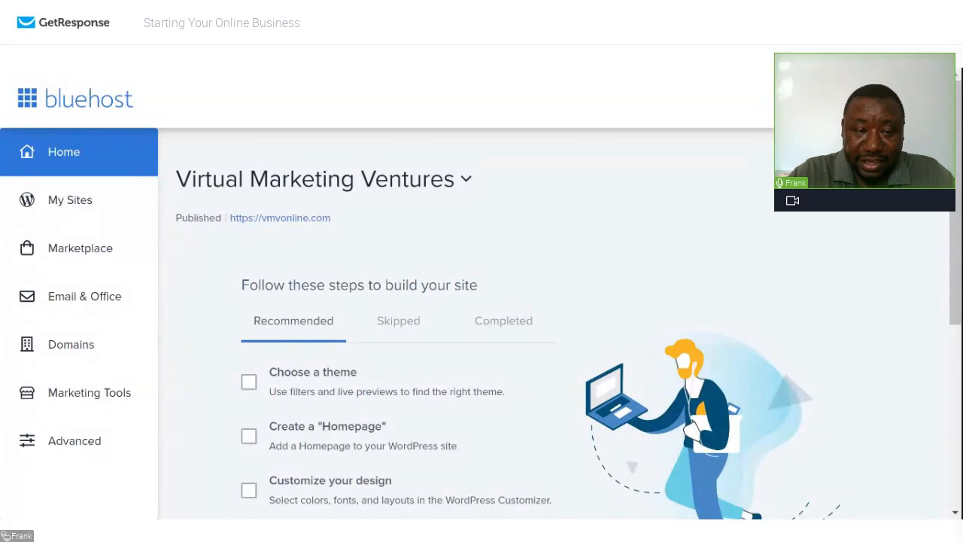
- Open the My Sites overview and look through the websites hosted on the account
click(91, 210)
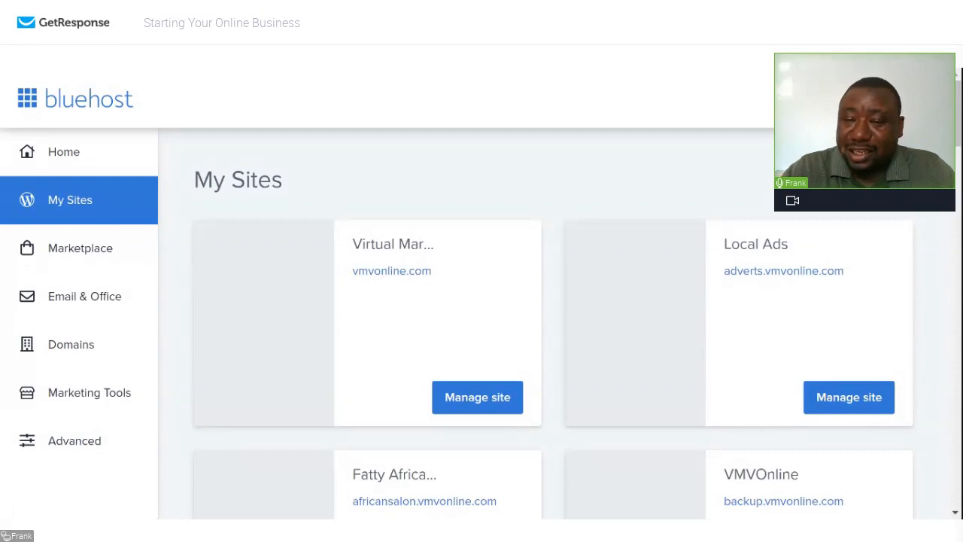
scroll(554, 328, down, 3)
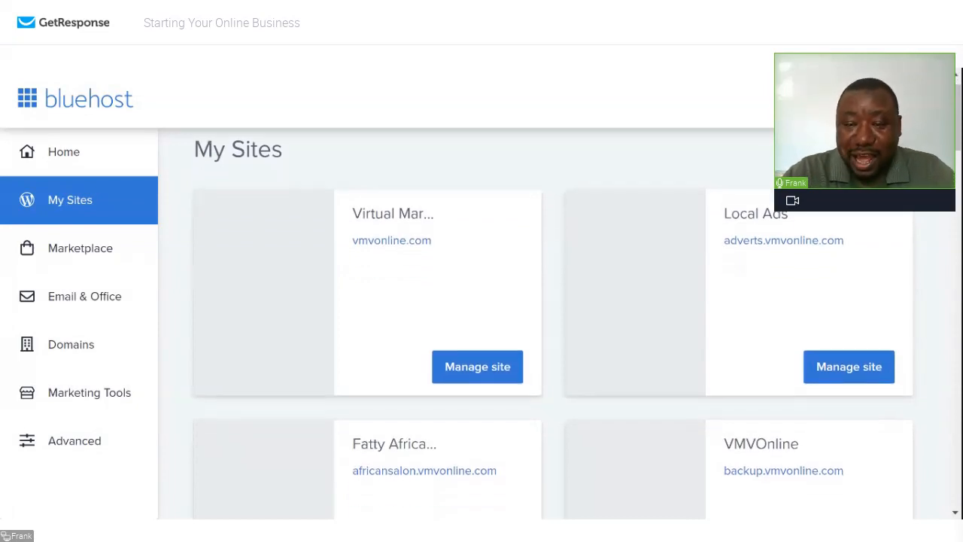
scroll(554, 328, down, 3)
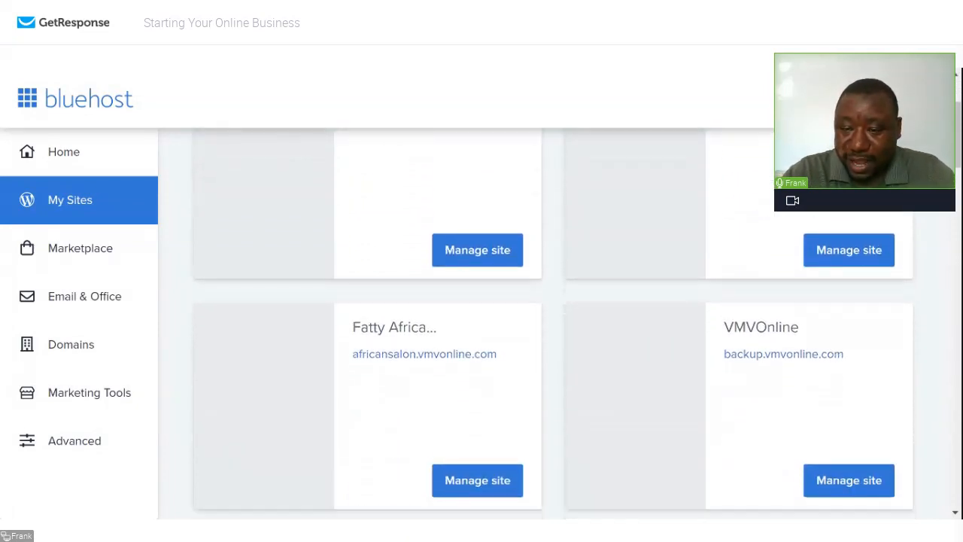
scroll(554, 329, down, 5)
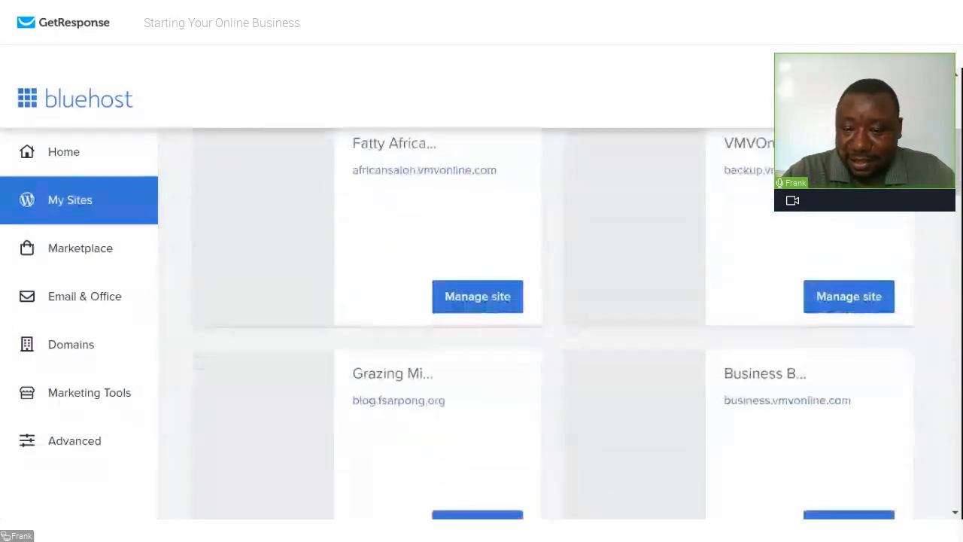
scroll(554, 329, down, 5)
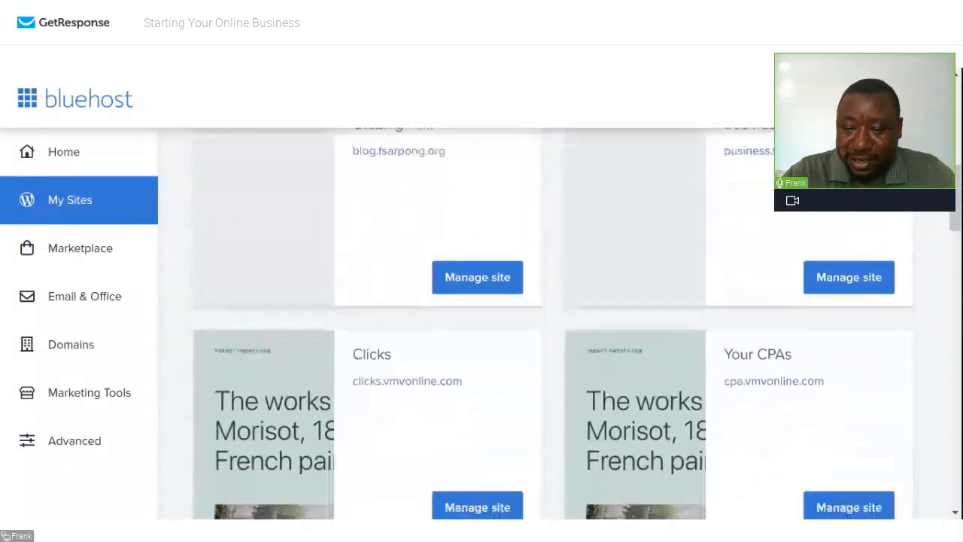
scroll(554, 329, down, 9)
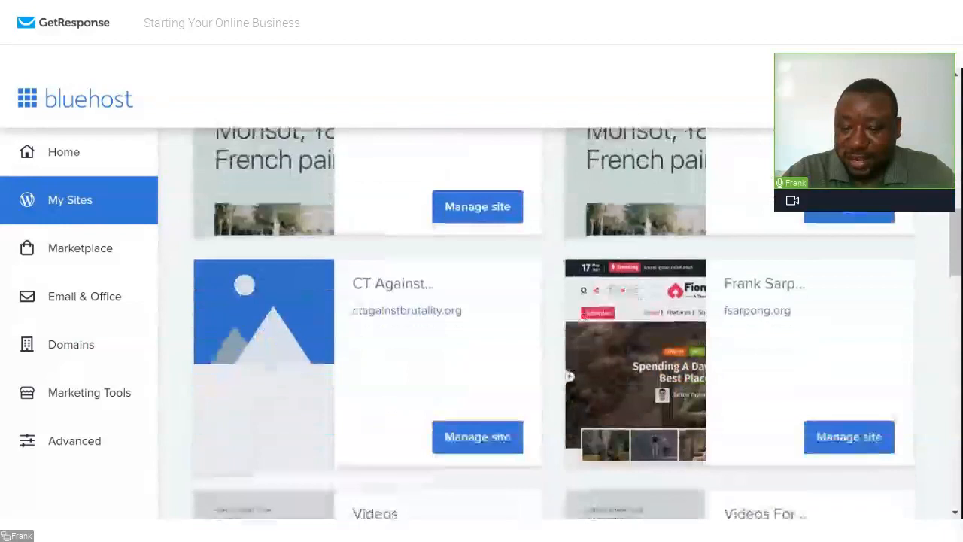
scroll(553, 328, down, 3)
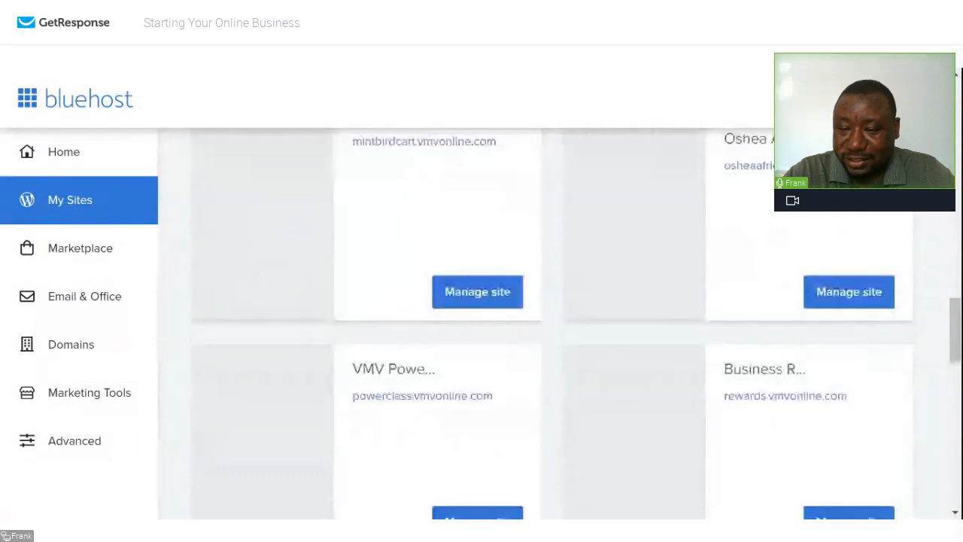
scroll(554, 329, down, 7)
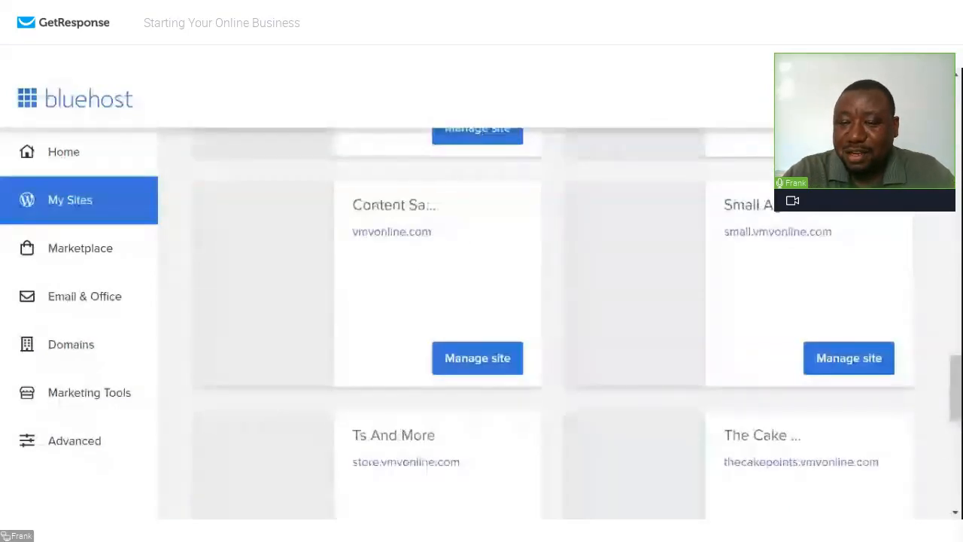
scroll(553, 328, up, 10)
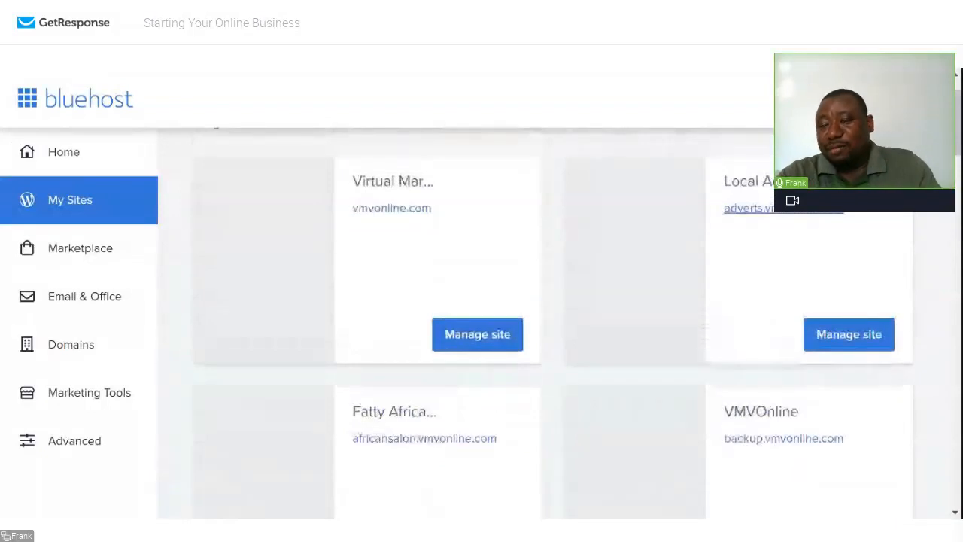
scroll(554, 329, up, 1)
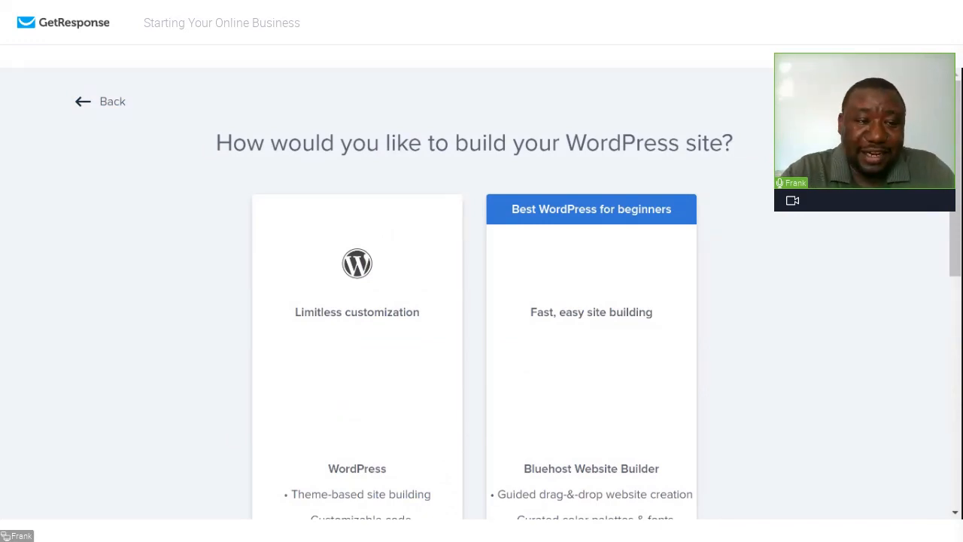
- Start creating a new site from the My Sites overview using the WordPress limitless customization option
key(alt+Left)
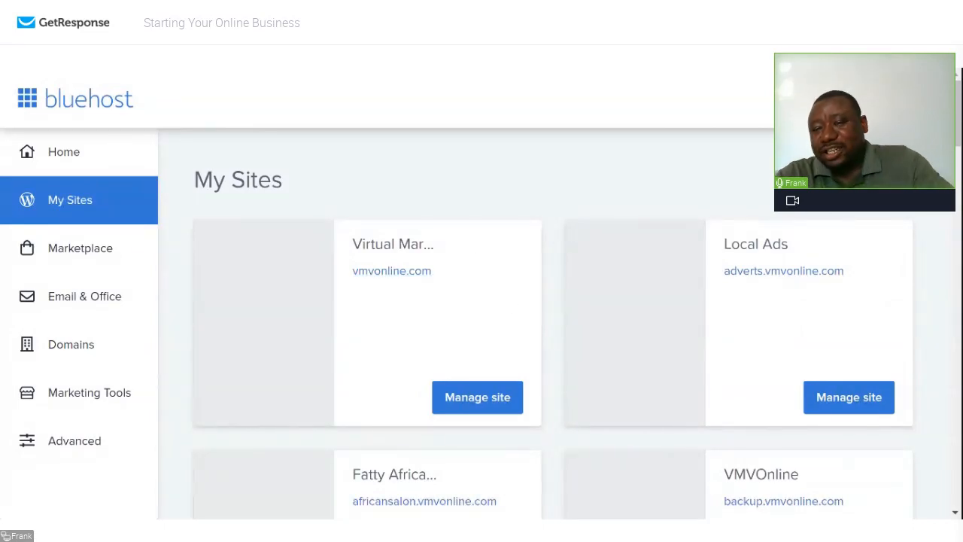
click(865, 180)
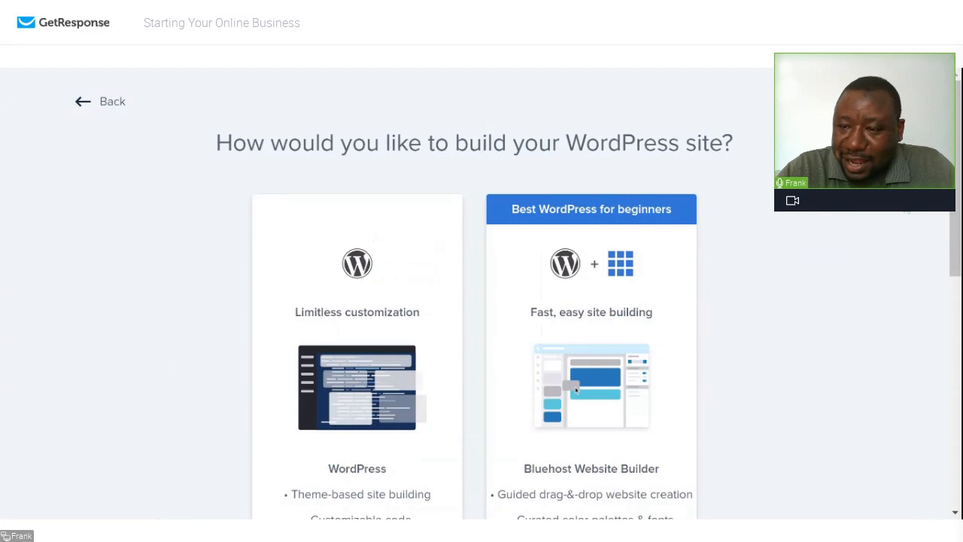
drag(955, 174, 955, 192)
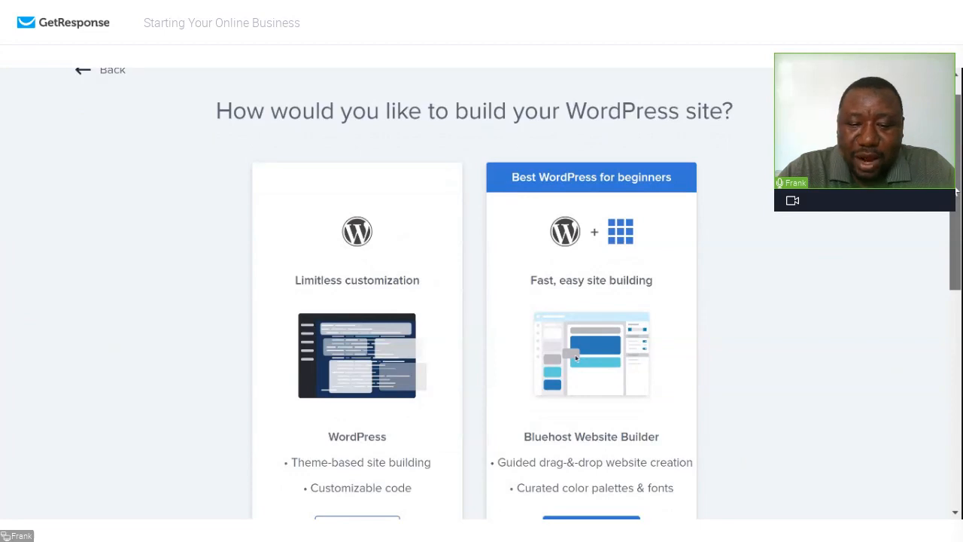
drag(956, 192, 950, 286)
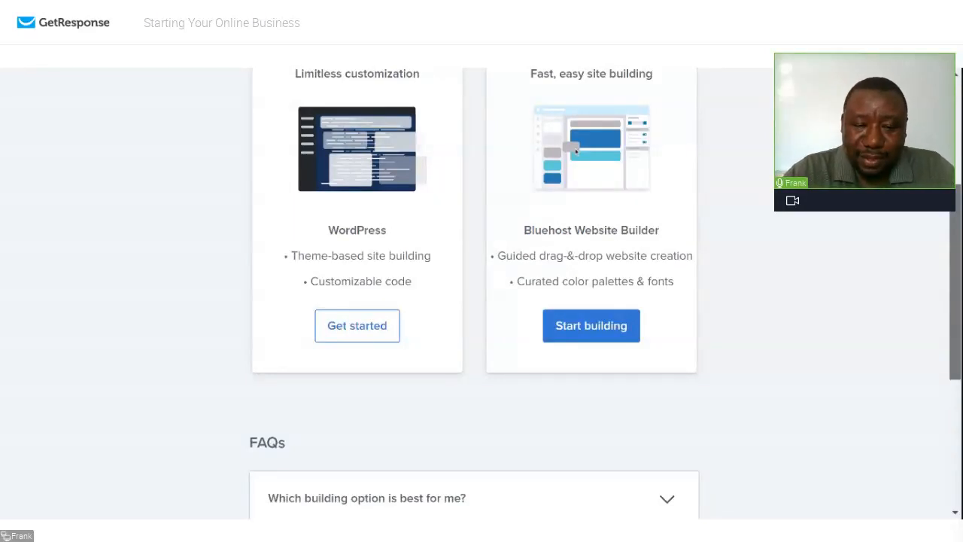
drag(952, 285, 950, 242)
click(345, 425)
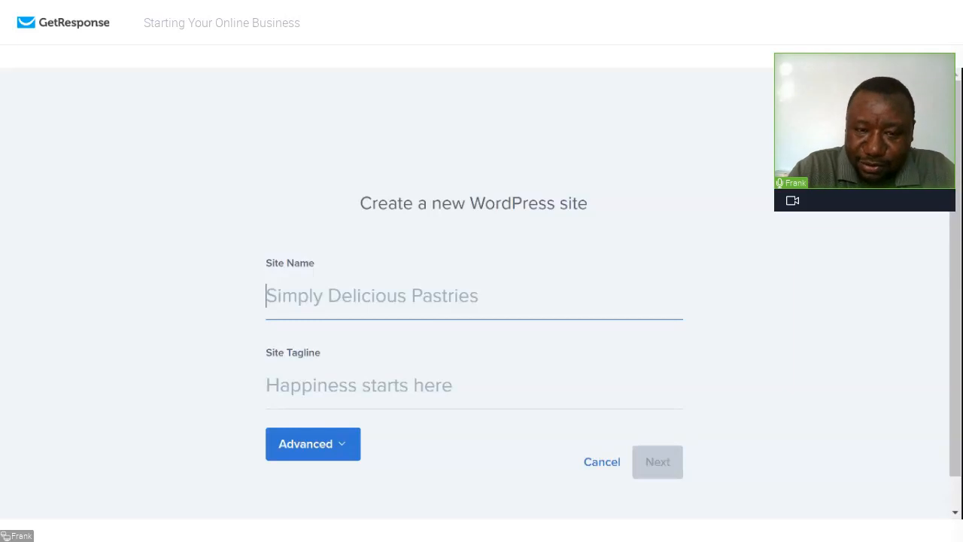
- Name the new WordPress site "Online Startup", give it the tagline "we are testing", and continue to the domain choice
text(Onli)
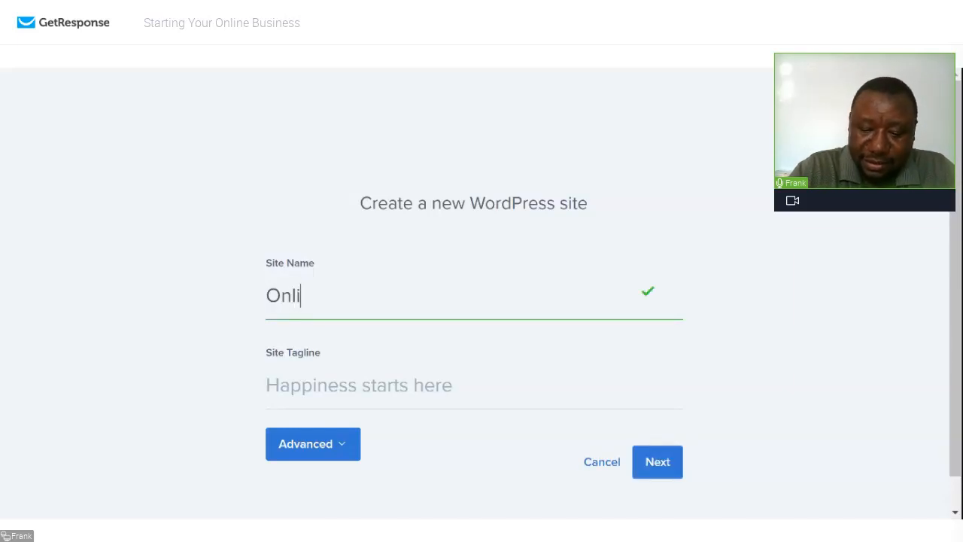
text(ne S)
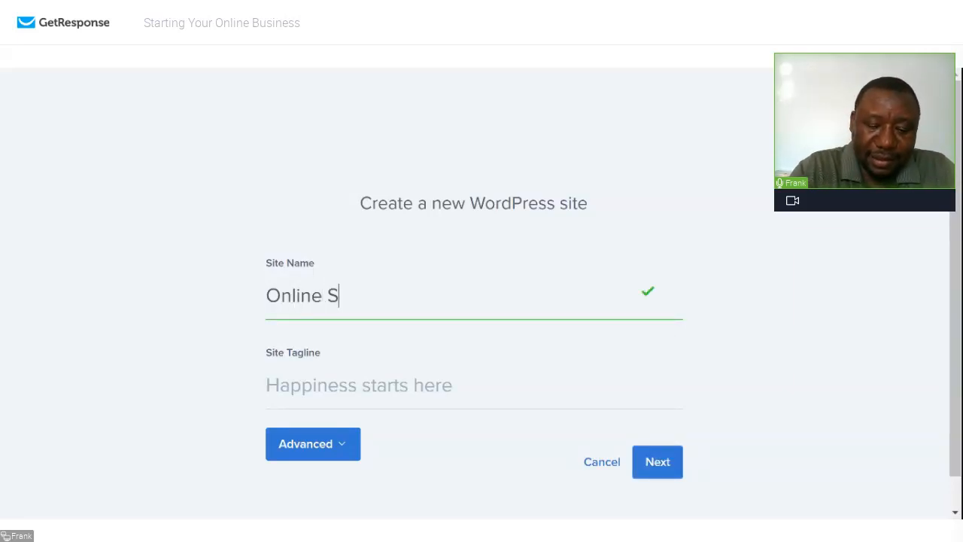
text(tartup)
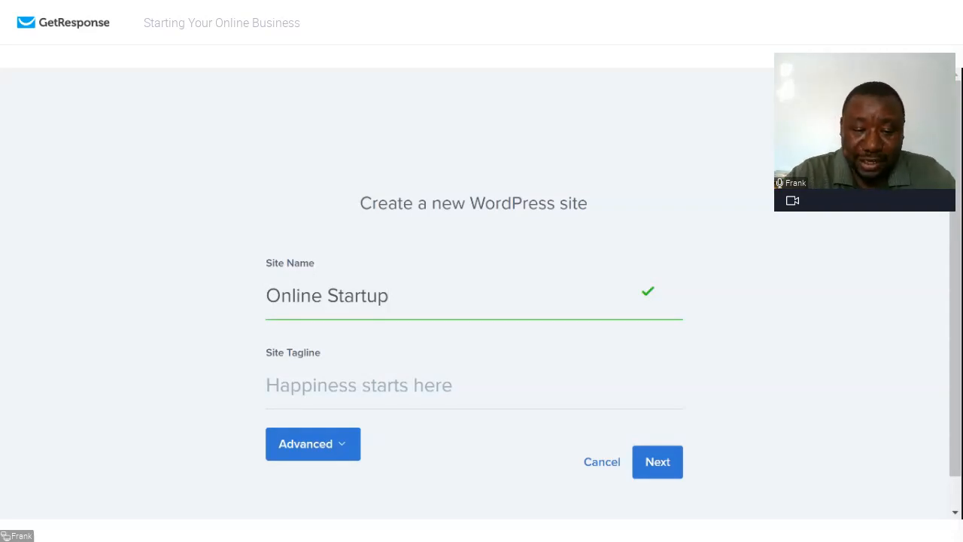
click(359, 385)
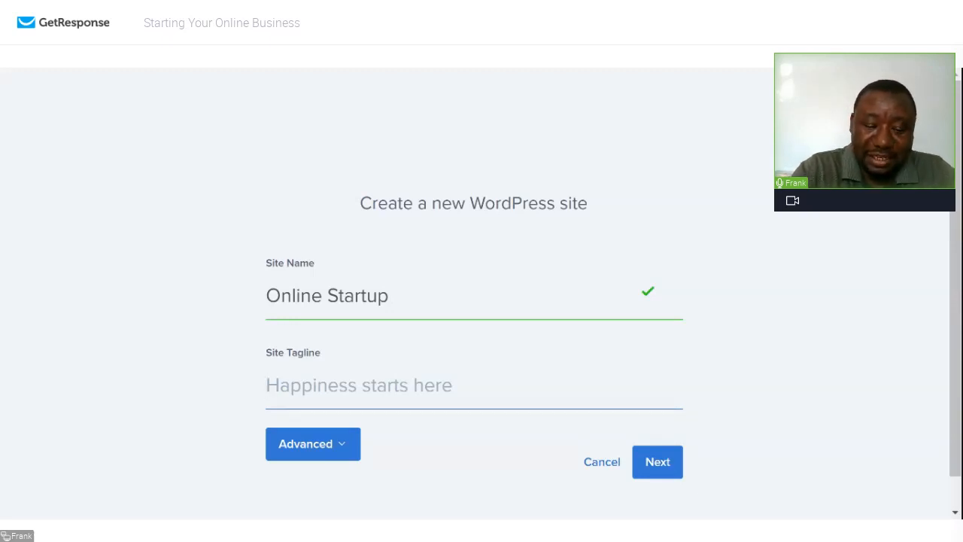
text(we are testi)
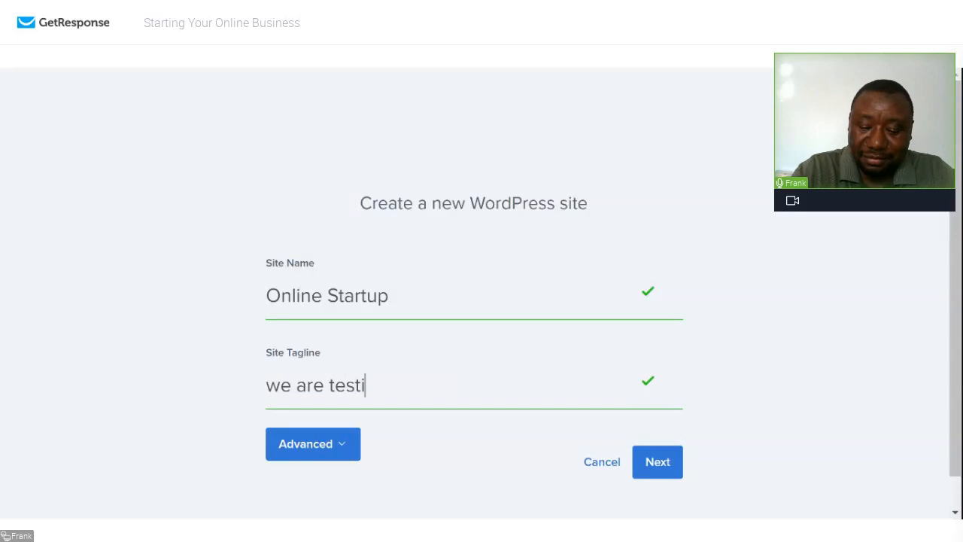
text(ng)
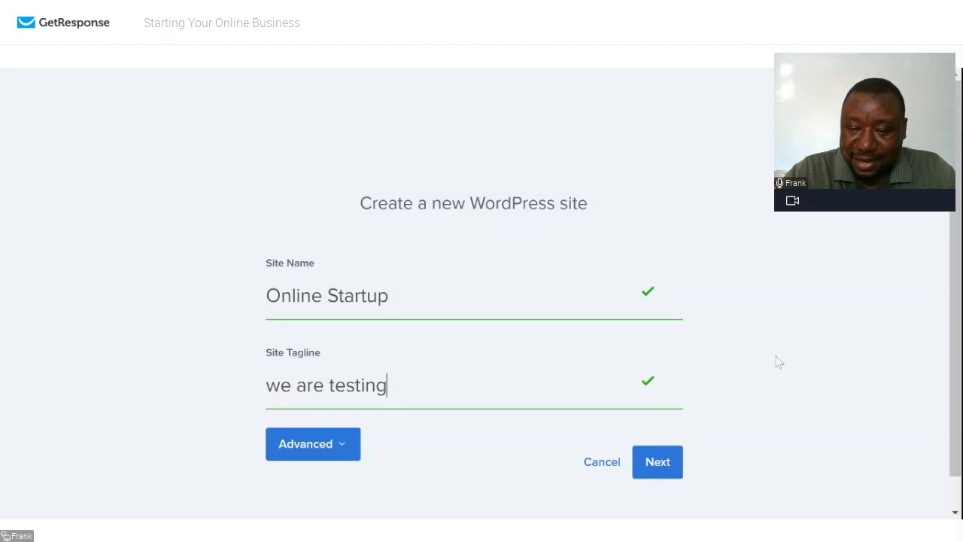
click(661, 461)
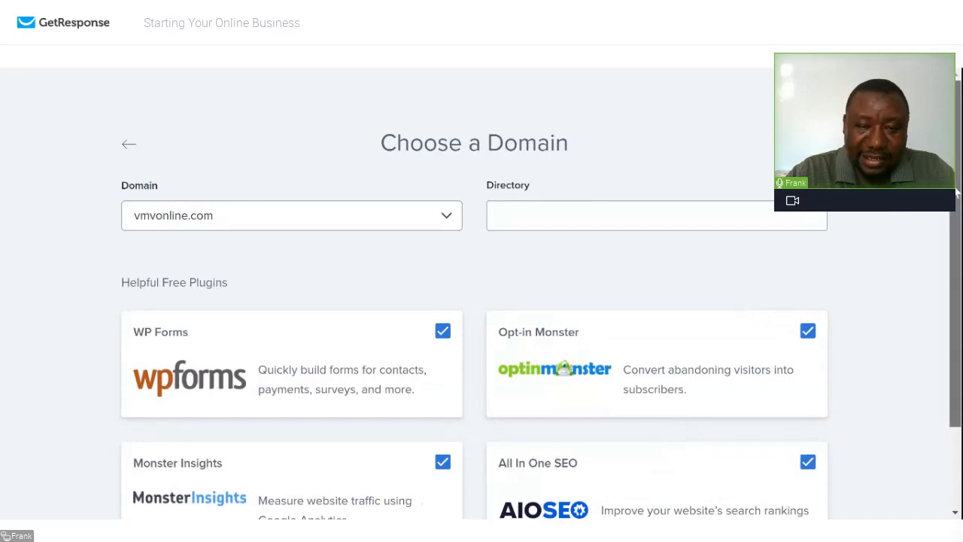
- Choose africanqueen.vmvonline.com as the domain for the new site
scroll(474, 301, down, 1)
mouse_move(952, 199)
mouse_down()
mouse_move(953, 225)
mouse_move(952, 190)
mouse_up()
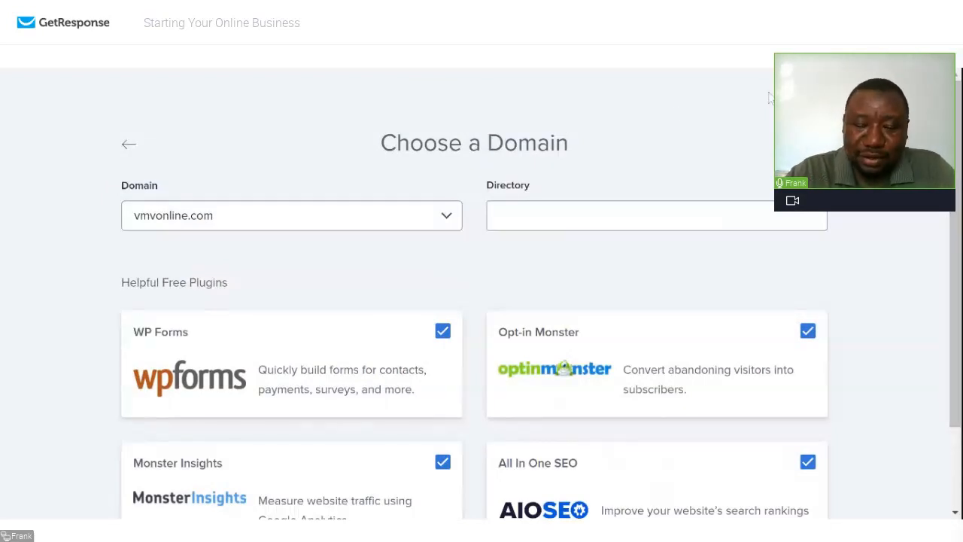
click(447, 218)
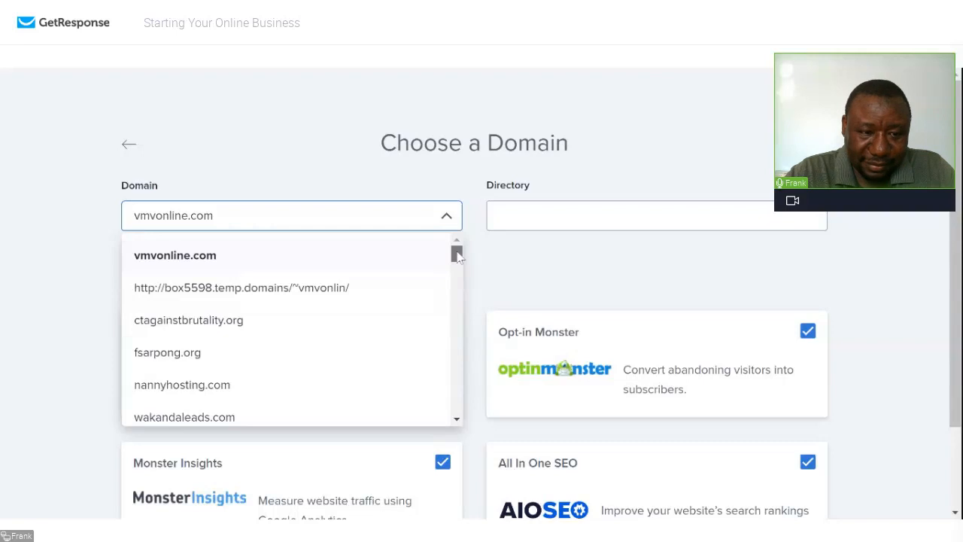
drag(456, 256, 444, 403)
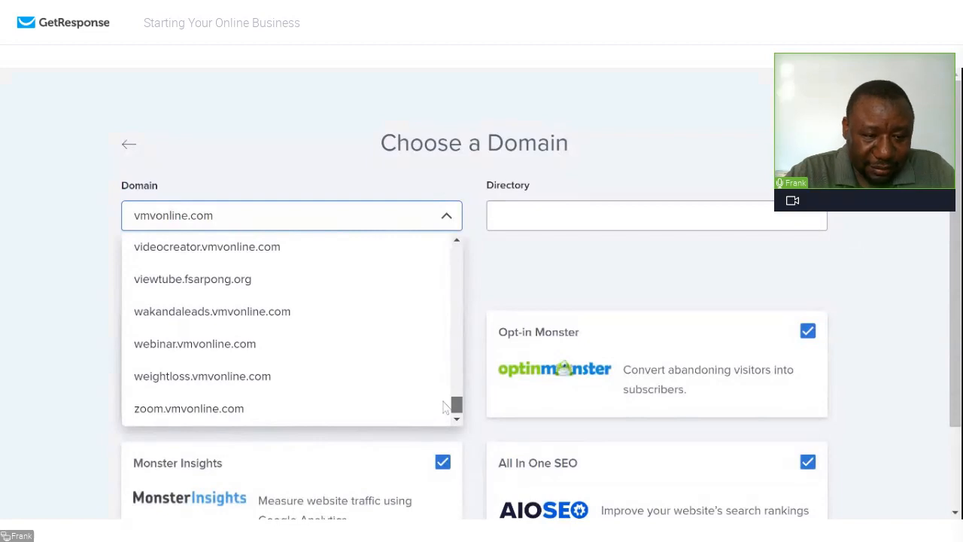
drag(444, 407, 454, 386)
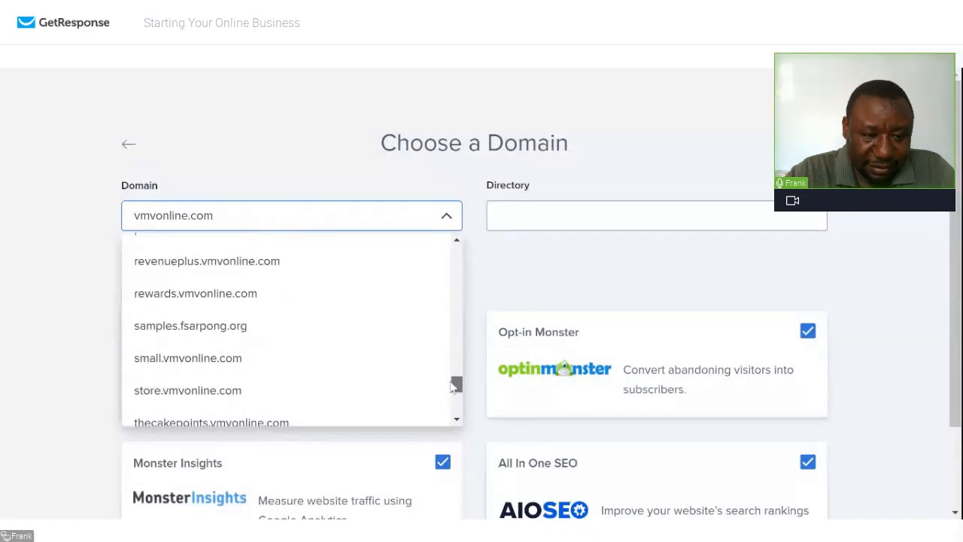
drag(454, 386, 455, 248)
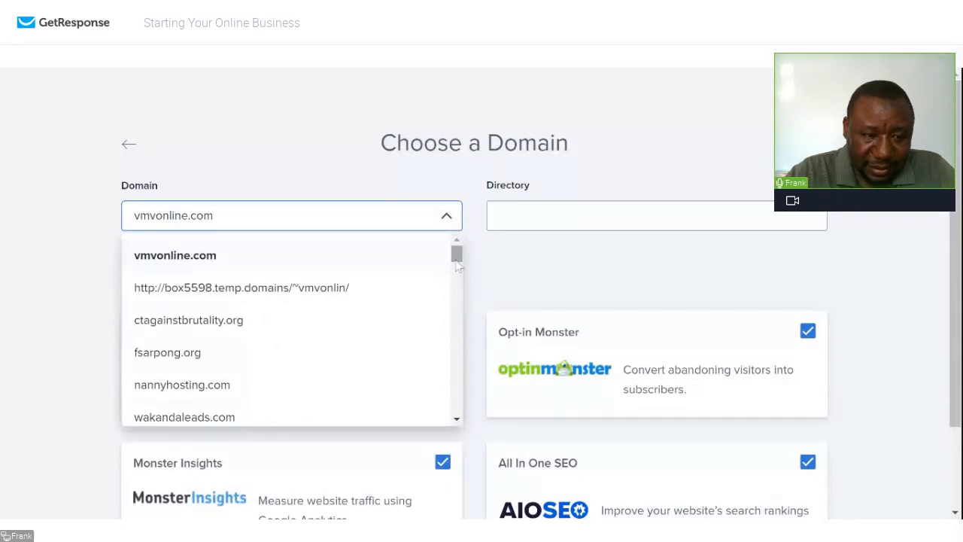
drag(456, 256, 454, 290)
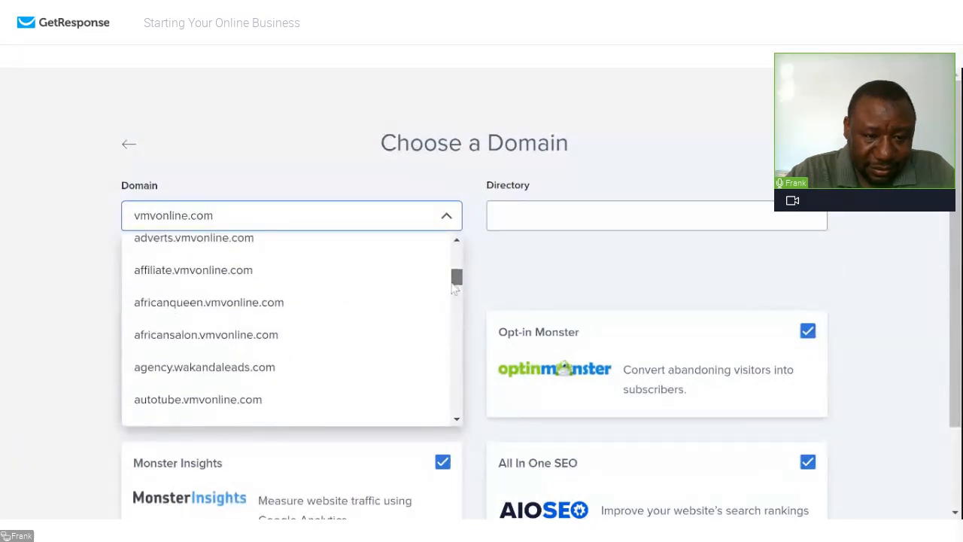
drag(454, 290, 455, 292)
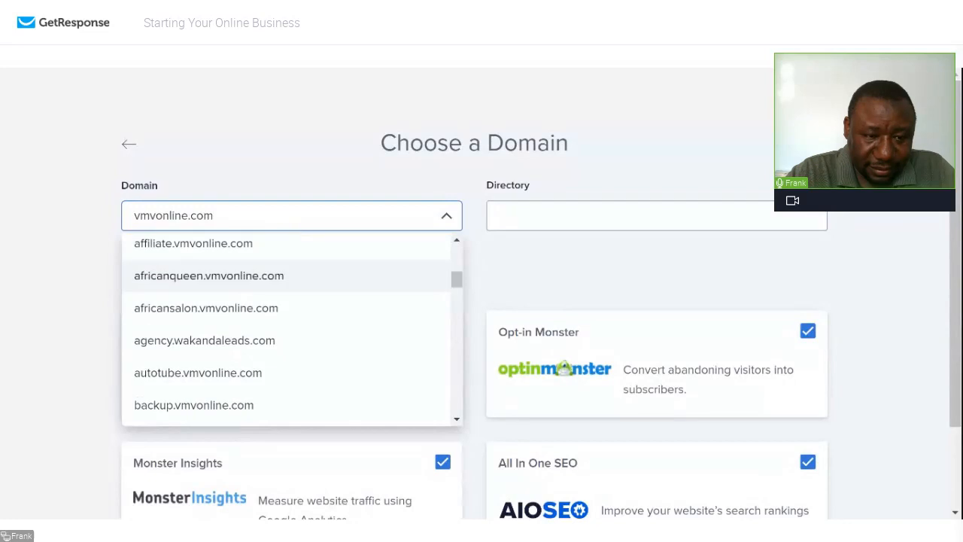
click(308, 289)
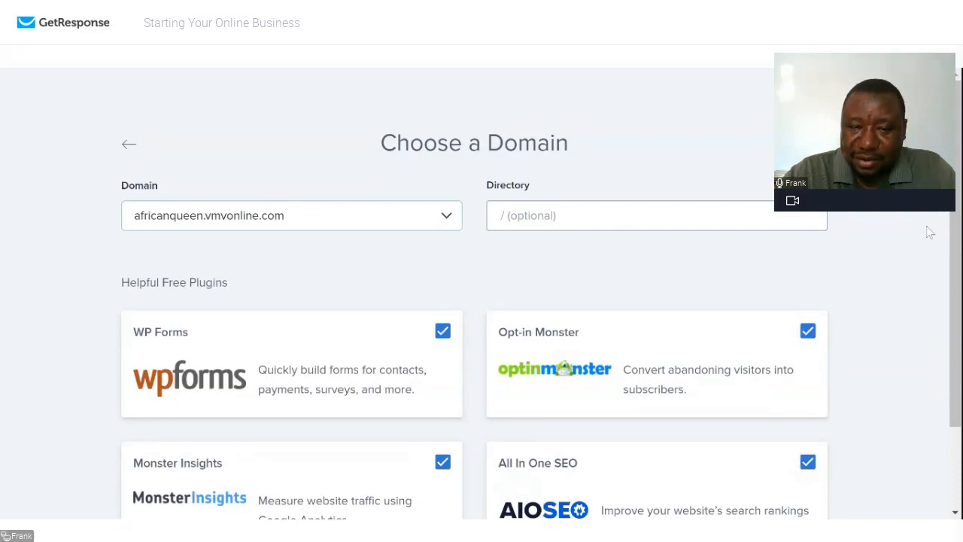
- Exclude the WP Forms and Opt-in Monster plugins and install WordPress, bringing its login details into view
scroll(930, 233, down, 2)
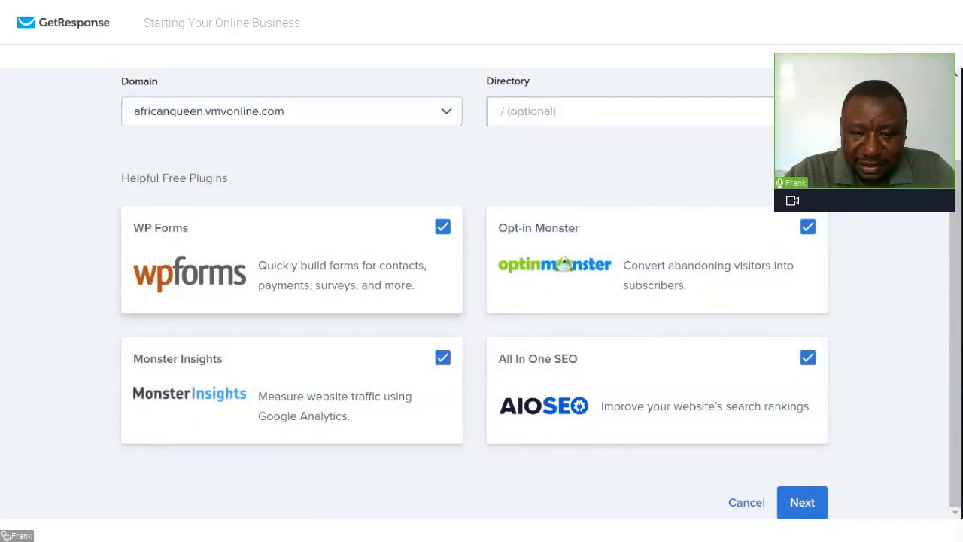
click(448, 236)
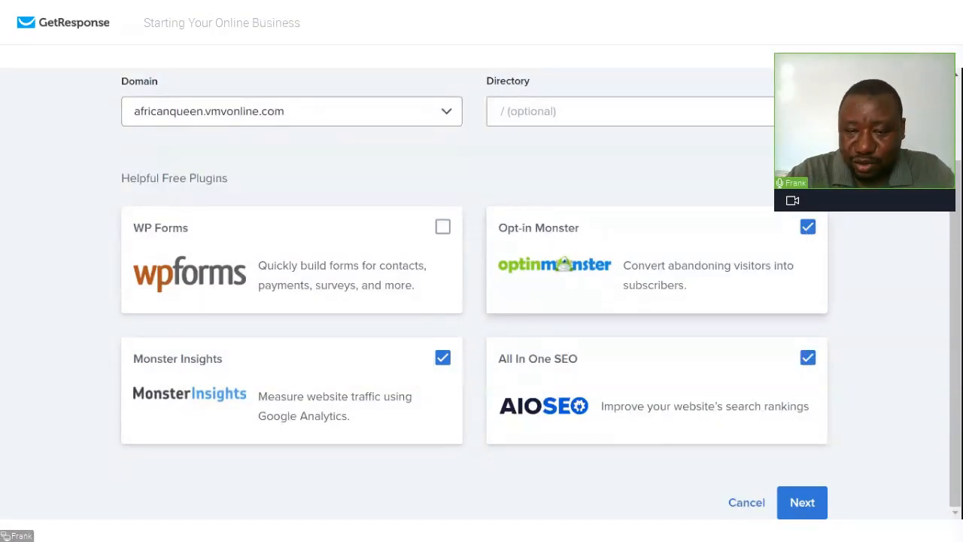
click(807, 227)
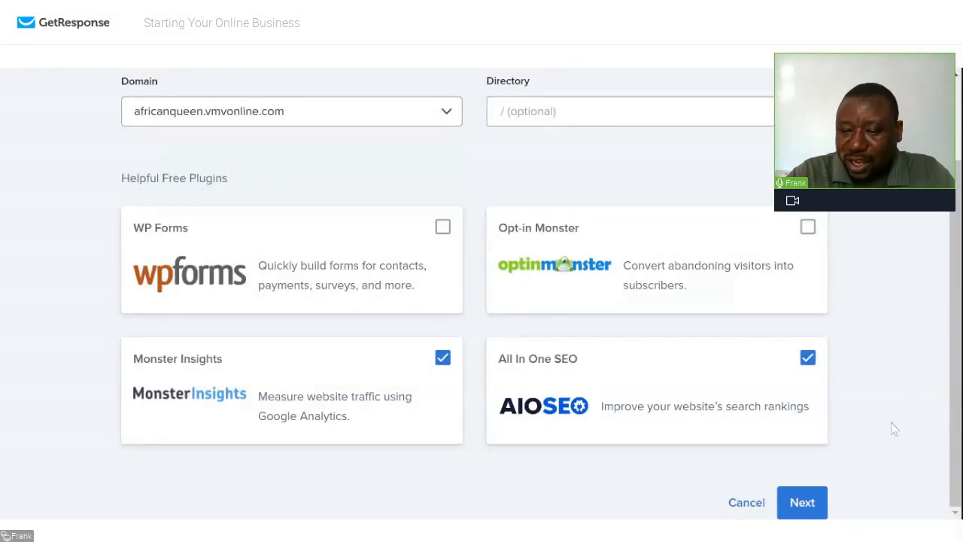
click(802, 506)
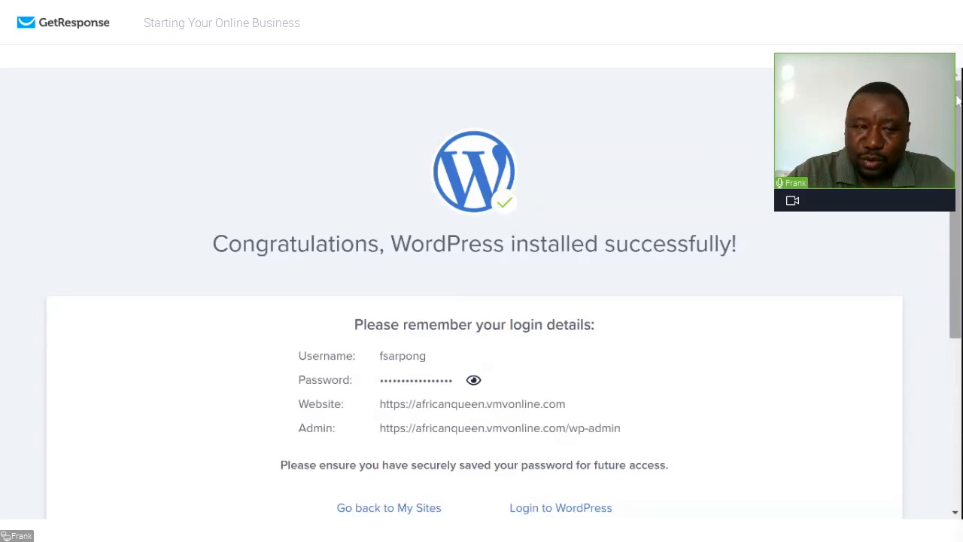
drag(957, 101, 957, 132)
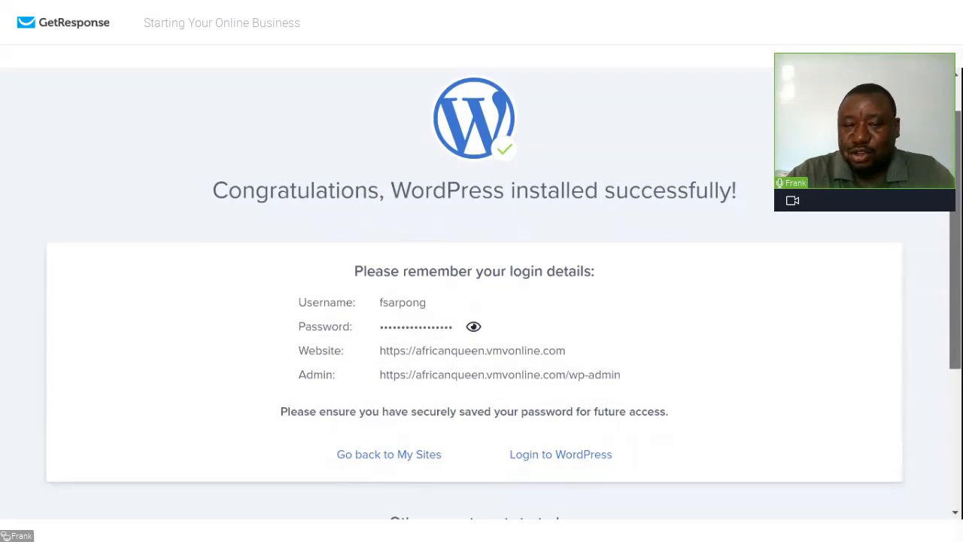
- Log in to the newly installed WordPress site and open its installed themes
drag(957, 132, 957, 189)
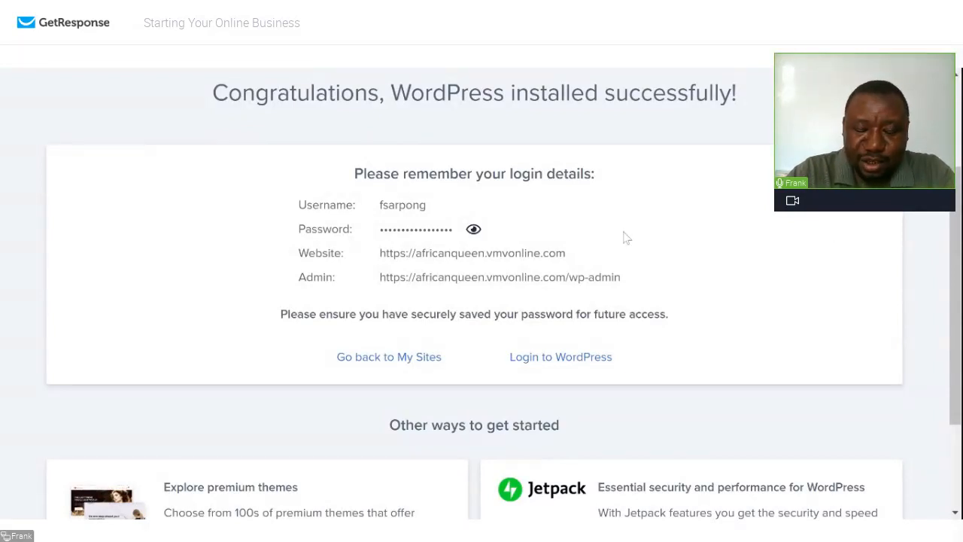
click(554, 365)
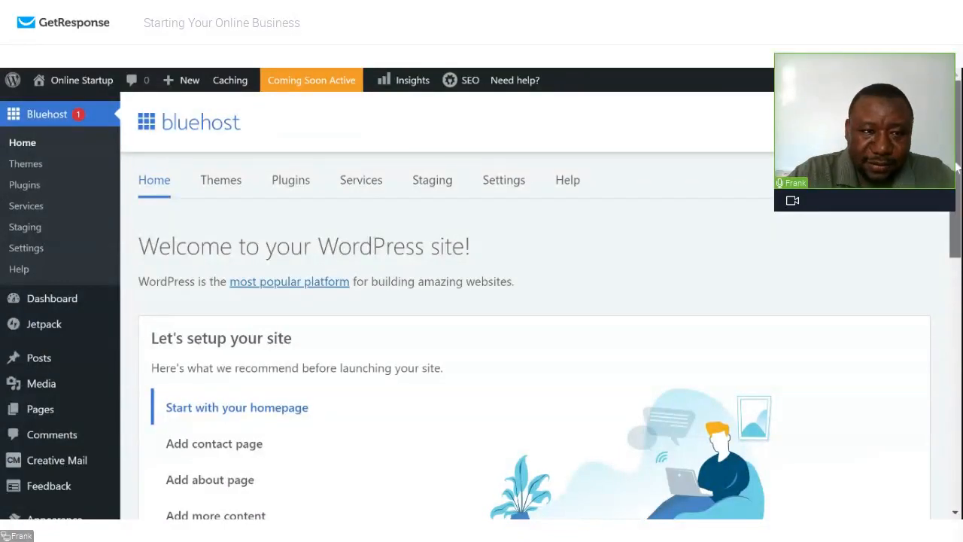
drag(957, 169, 942, 233)
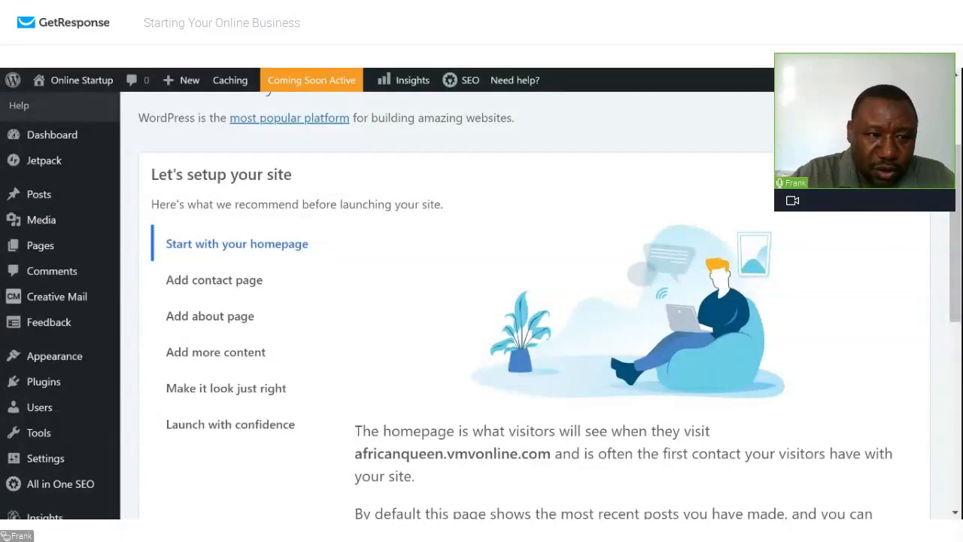
drag(954, 216, 954, 232)
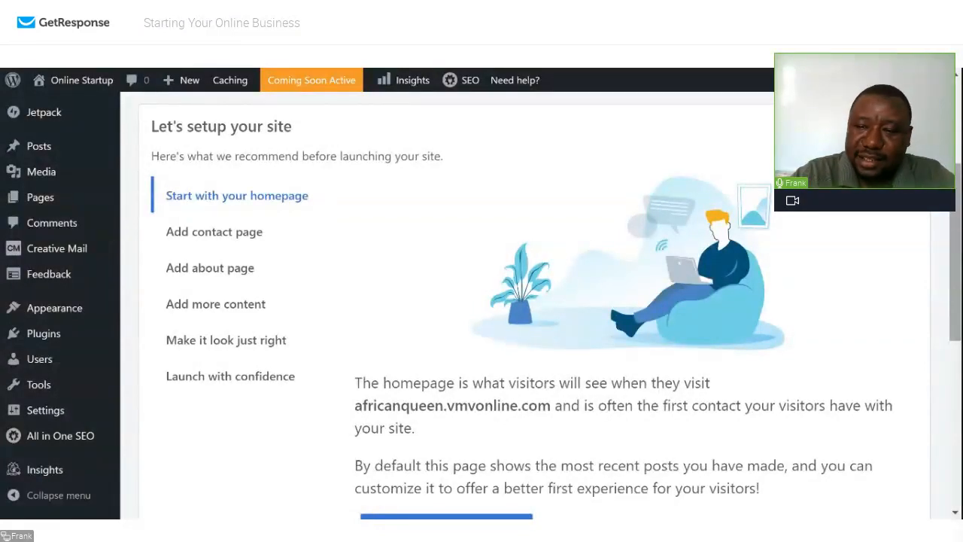
drag(954, 240, 954, 290)
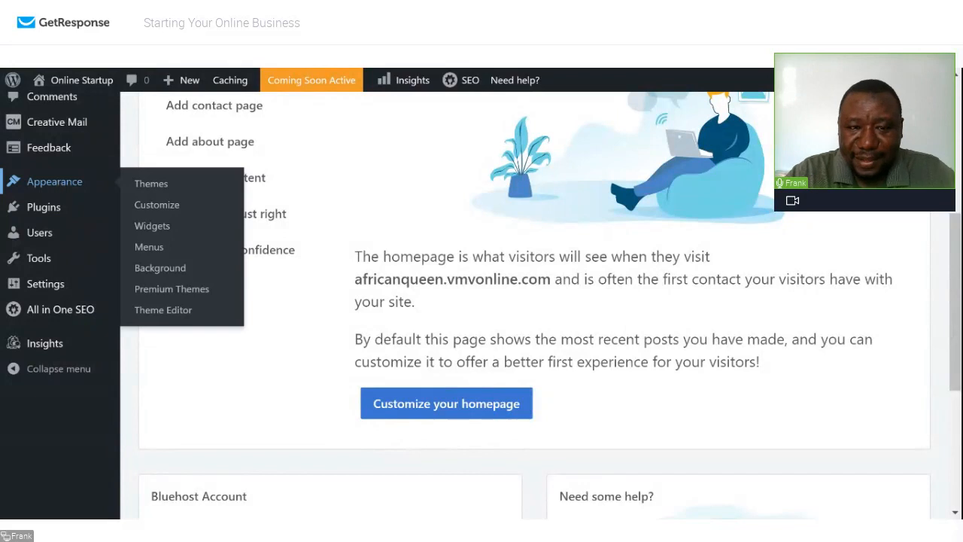
click(58, 185)
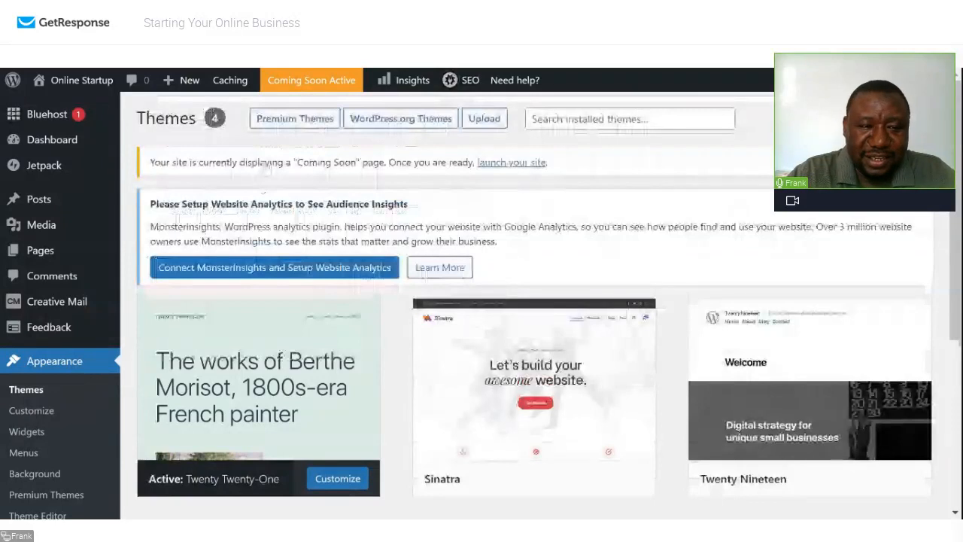
- Look over the installed themes and open the WordPress.org theme catalogue at its popular themes
scroll(951, 234, down, 2)
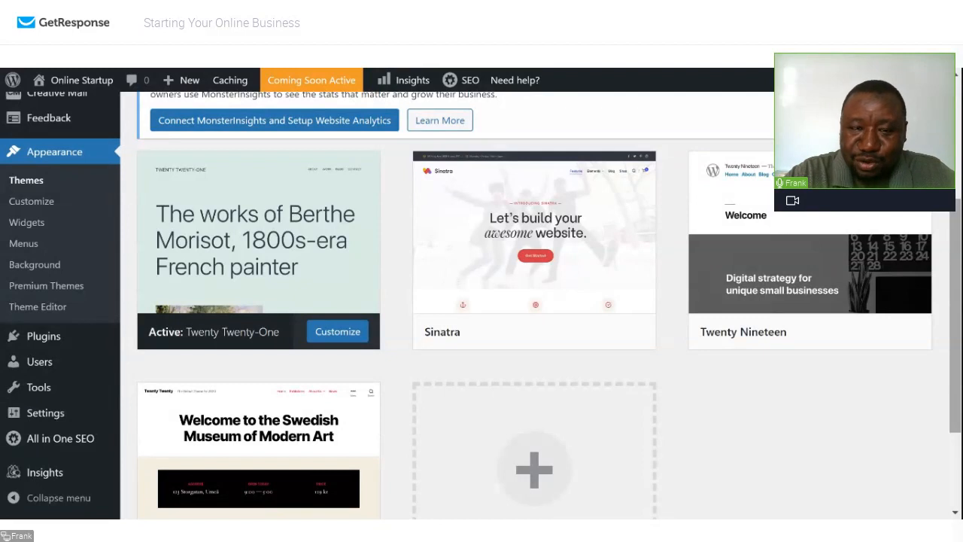
scroll(513, 215, up, 3)
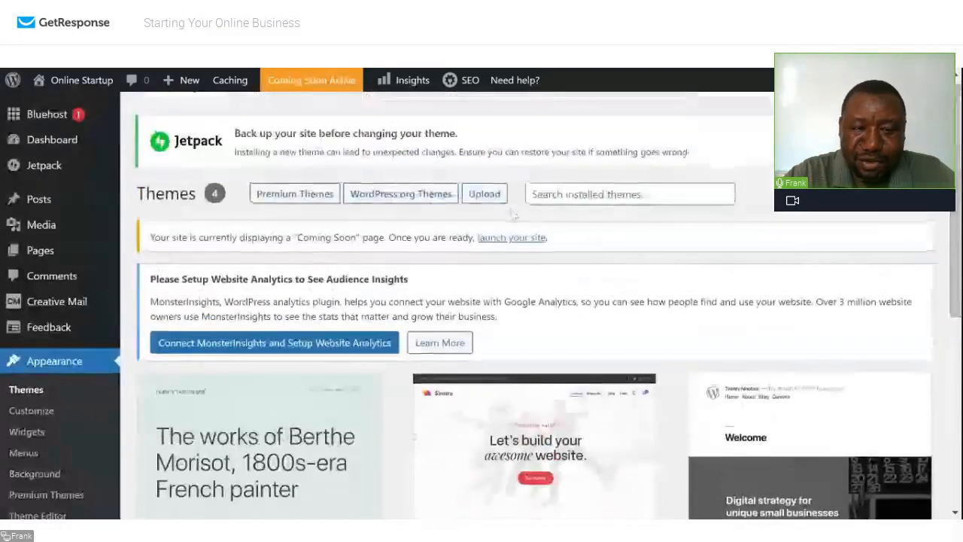
click(408, 200)
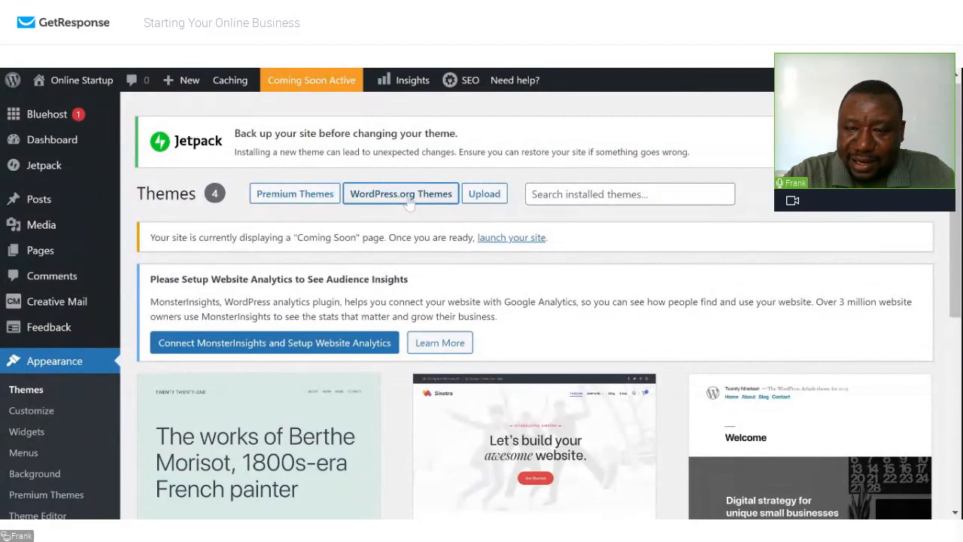
scroll(481, 339, down, 2)
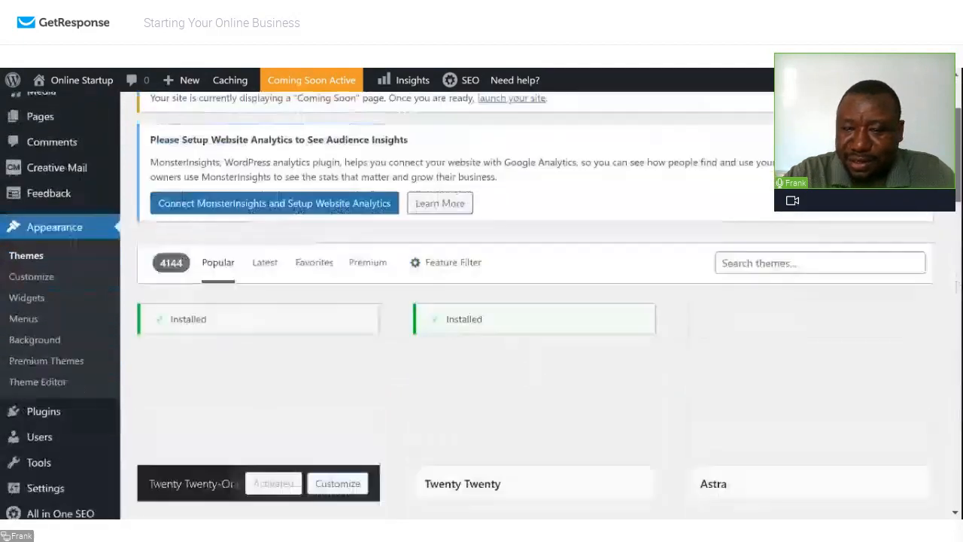
drag(958, 191, 957, 229)
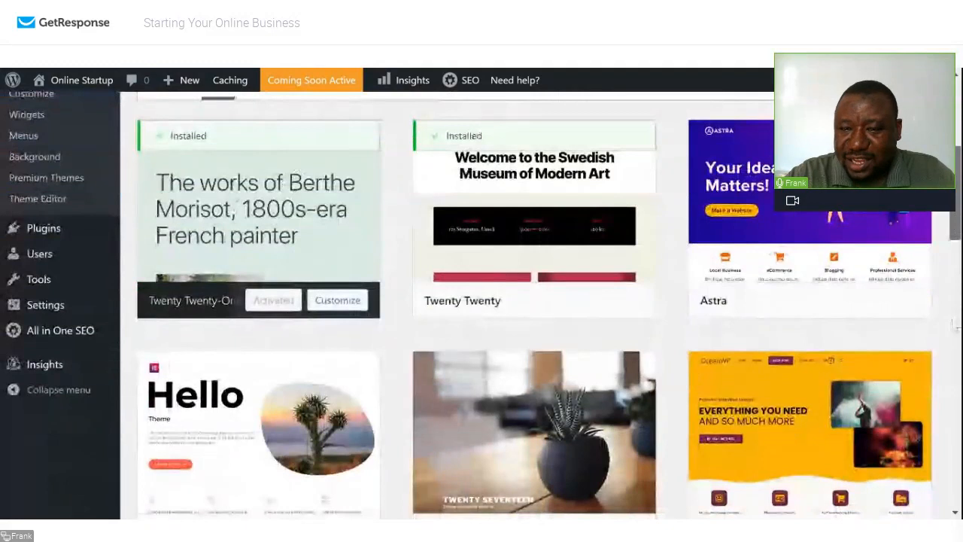
- Preview the Astra theme, then install and activate it on the site
mouse_move(867, 251)
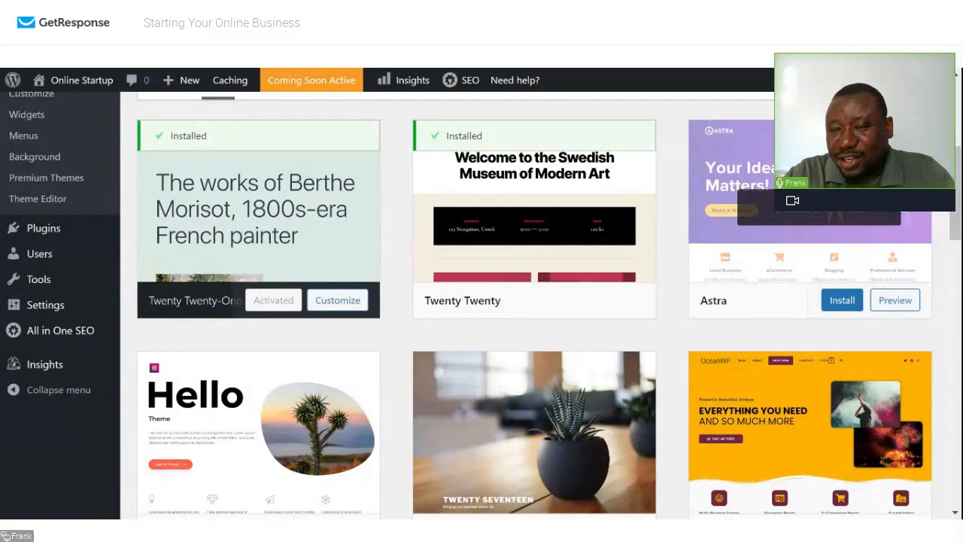
click(895, 301)
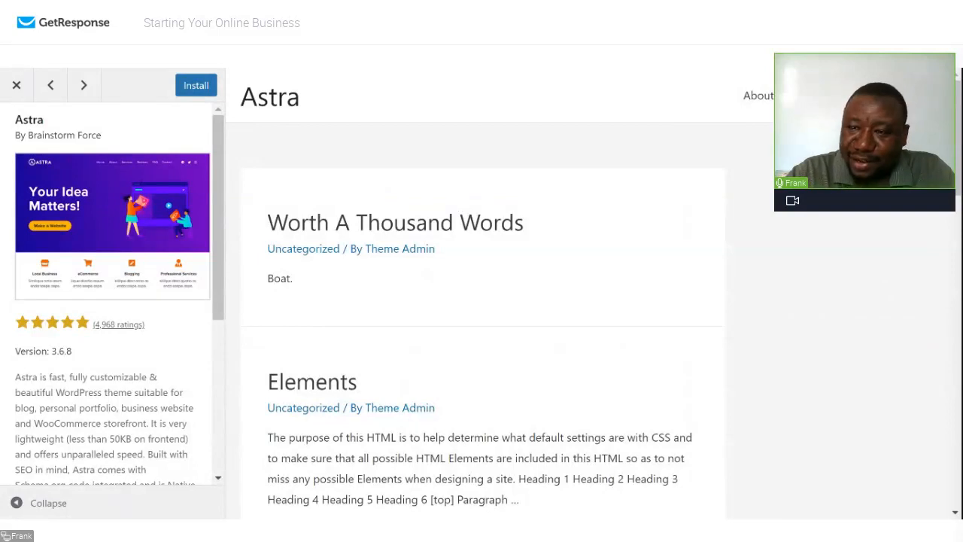
scroll(957, 140, down, 2)
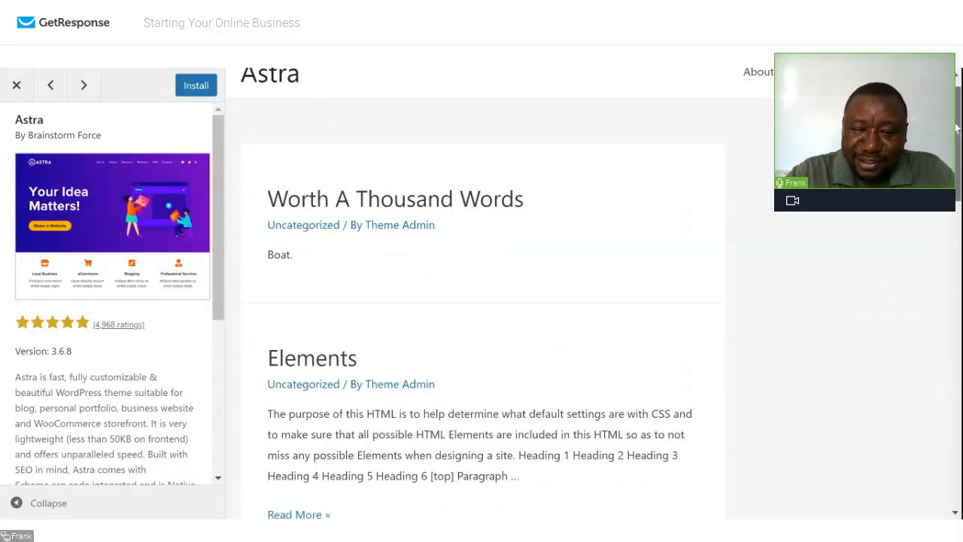
drag(957, 140, 957, 118)
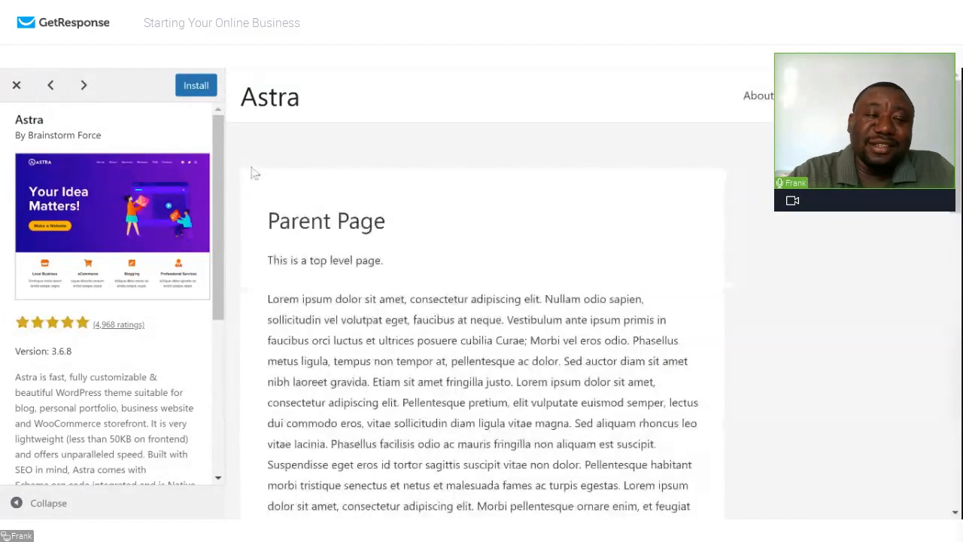
click(197, 86)
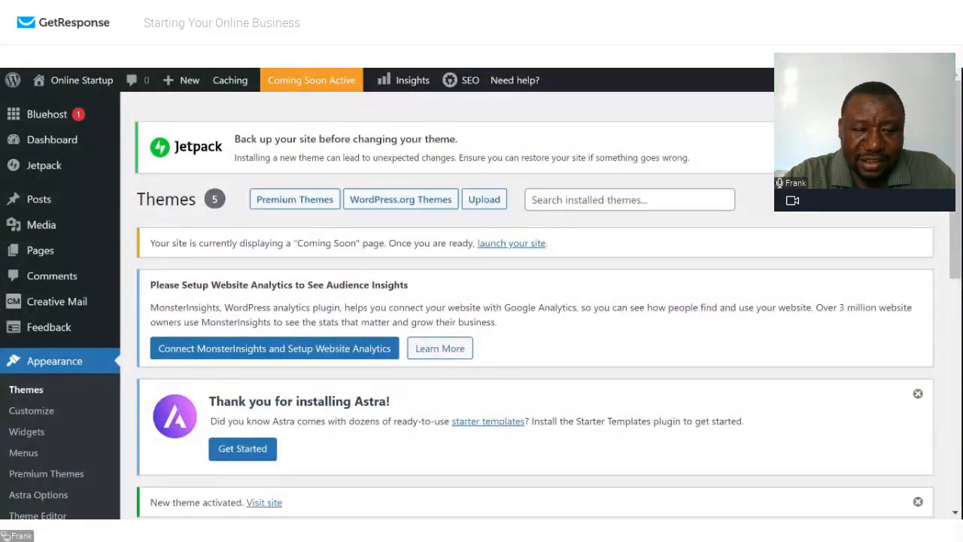
- Open the details of the active Astra theme and read through its description and tags
scroll(534, 304, down, 1)
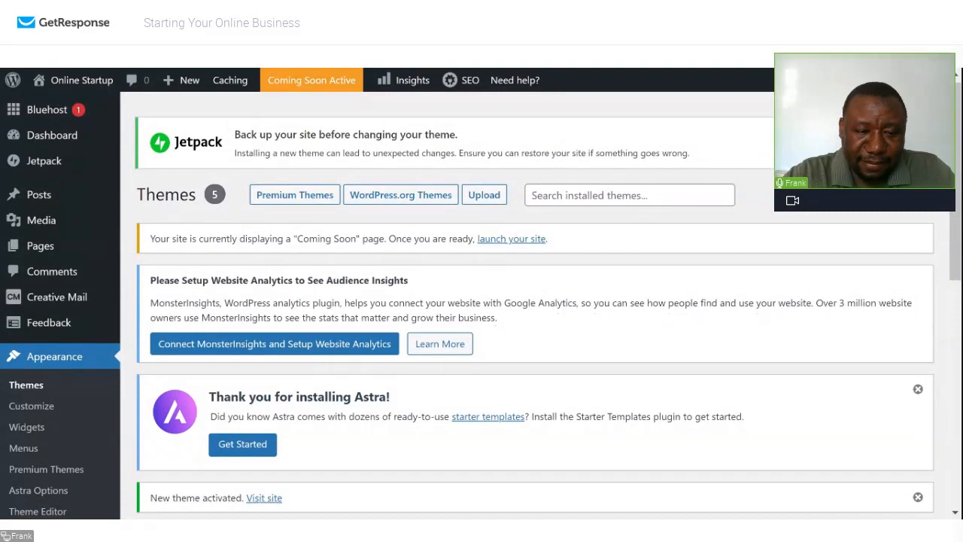
scroll(534, 305, down, 5)
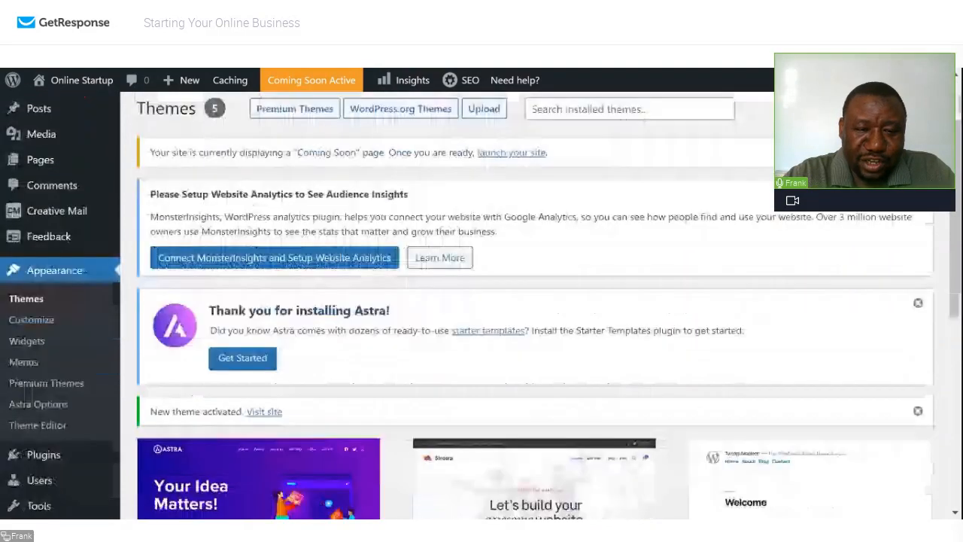
scroll(535, 305, down, 6)
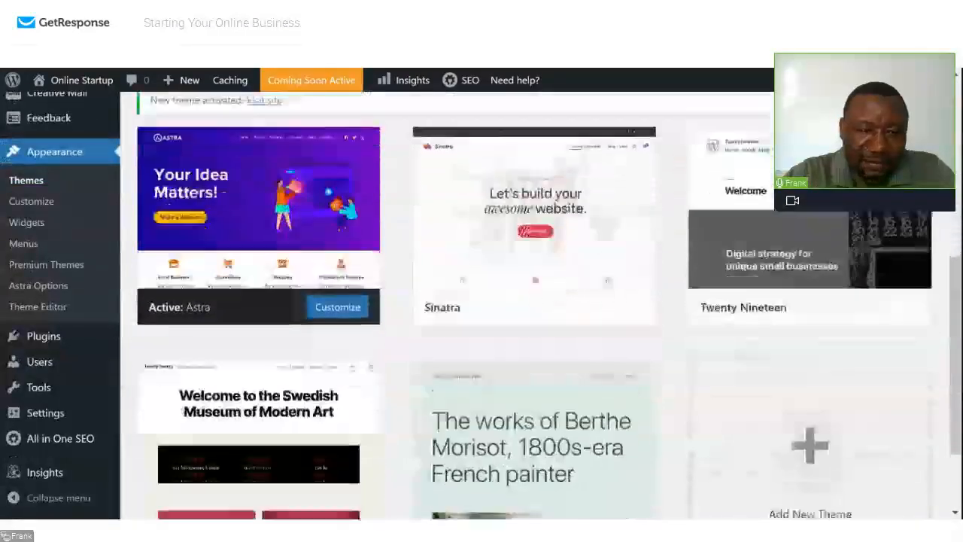
scroll(534, 305, up, 1)
mouse_move(183, 329)
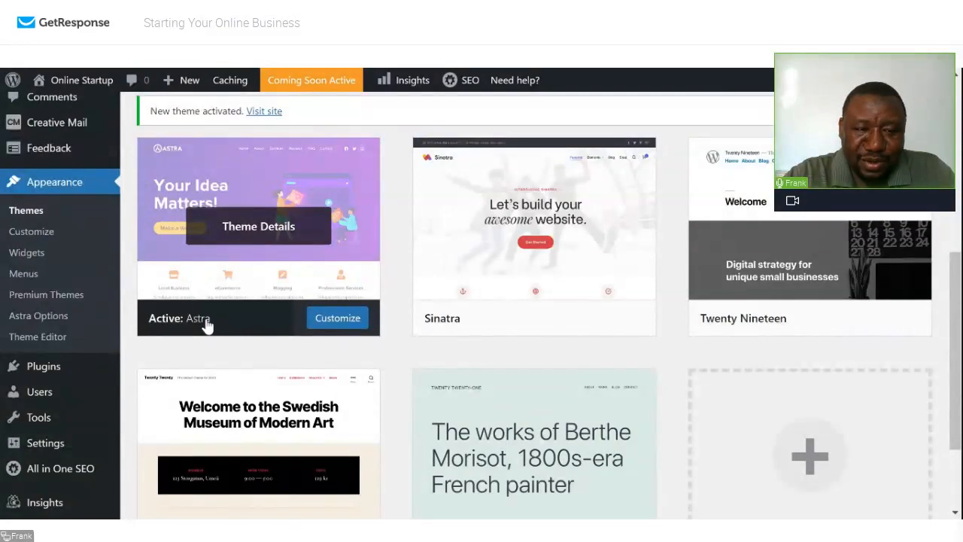
click(265, 232)
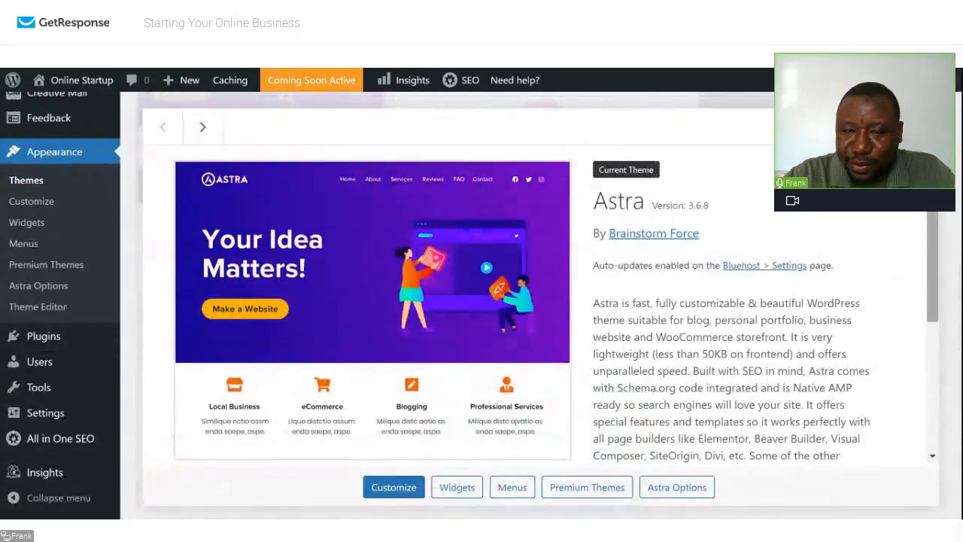
scroll(557, 309, down, 2)
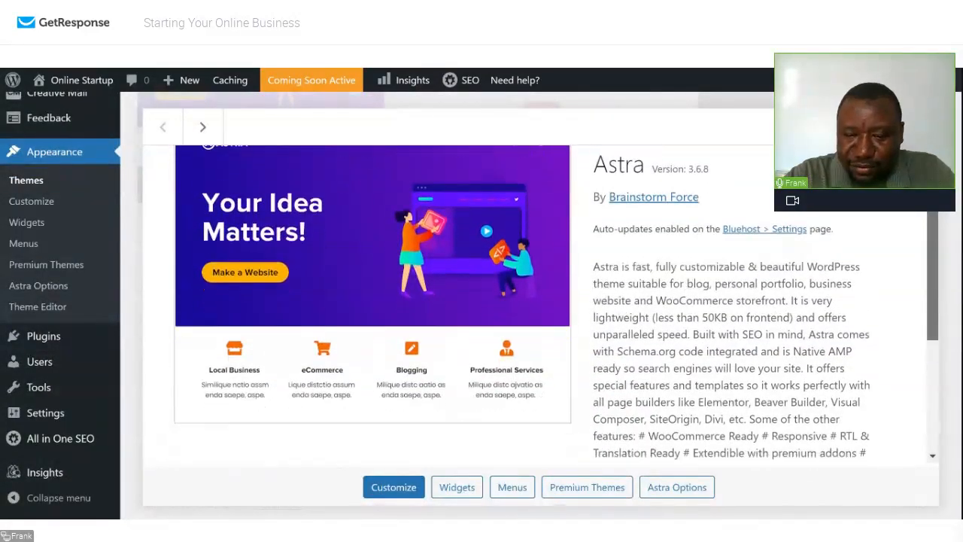
scroll(945, 236, down, 2)
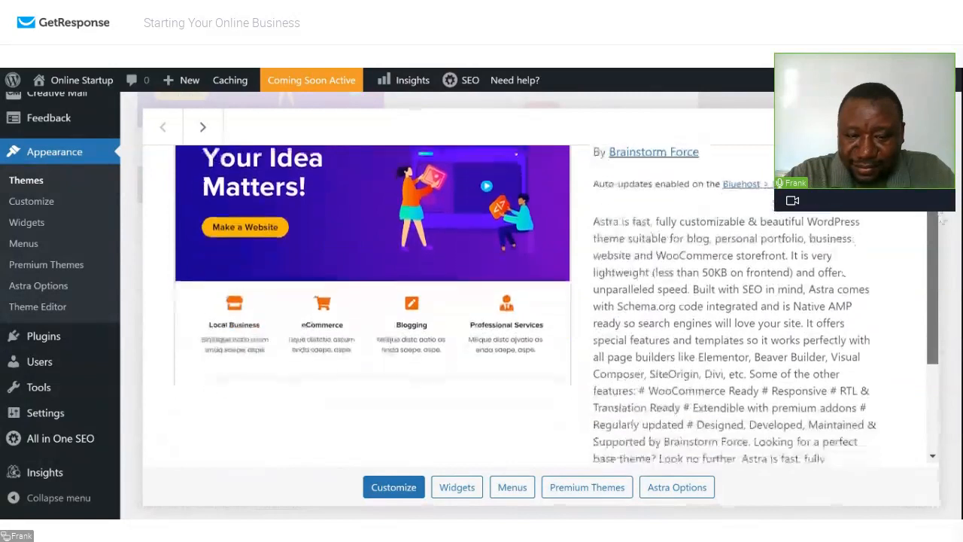
scroll(945, 235, down, 4)
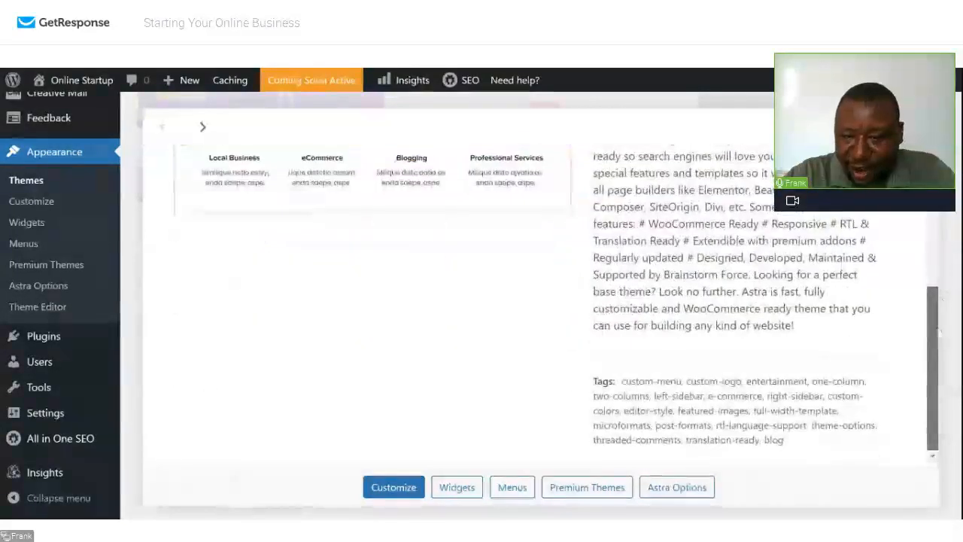
scroll(933, 225, up, 5)
scroll(933, 226, up, 3)
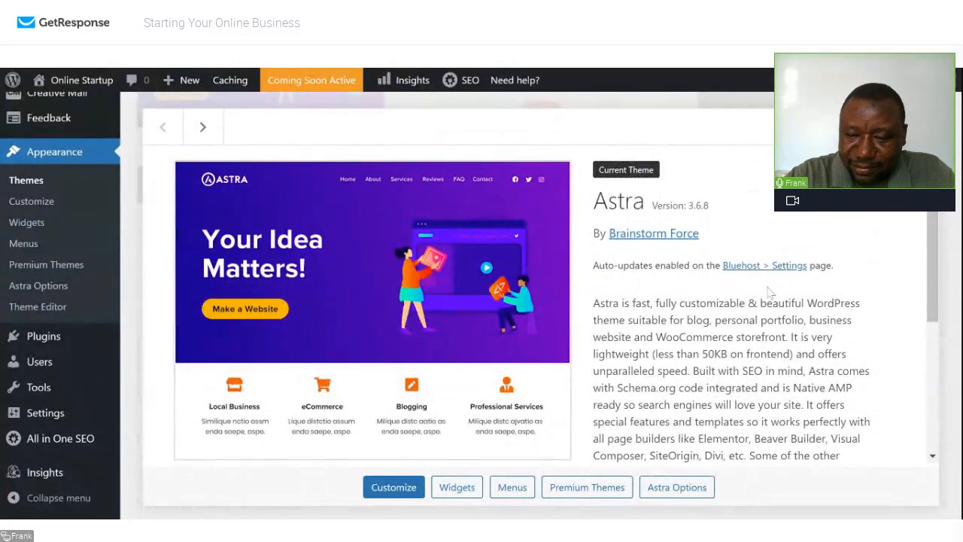
- Open the Astra Options and review the customizer links, Astra Pro options and free plugins
click(667, 493)
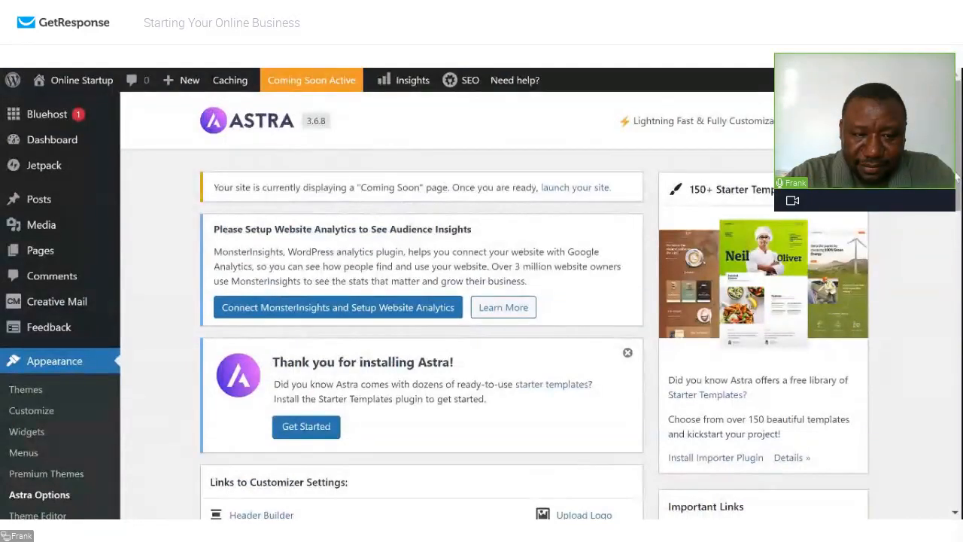
scroll(421, 301, down, 15)
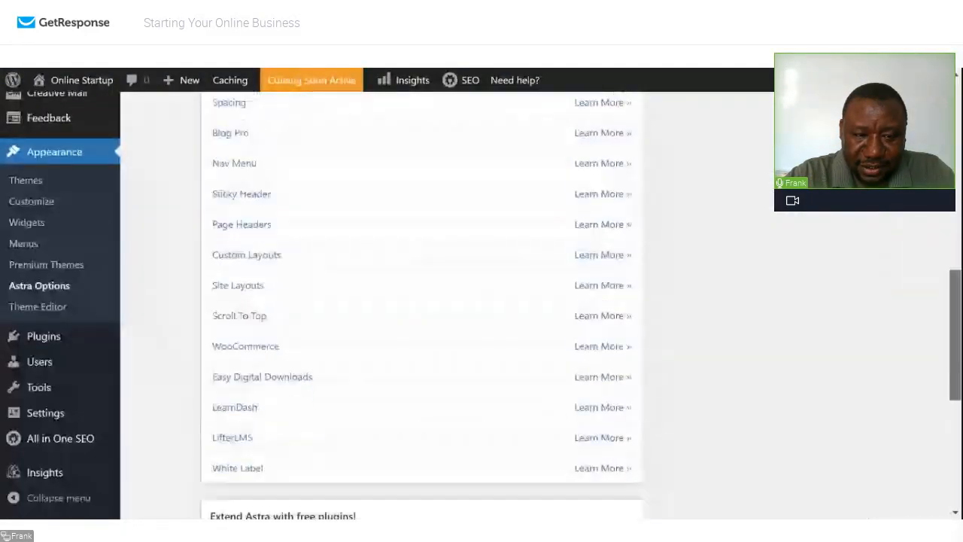
scroll(421, 301, down, 2)
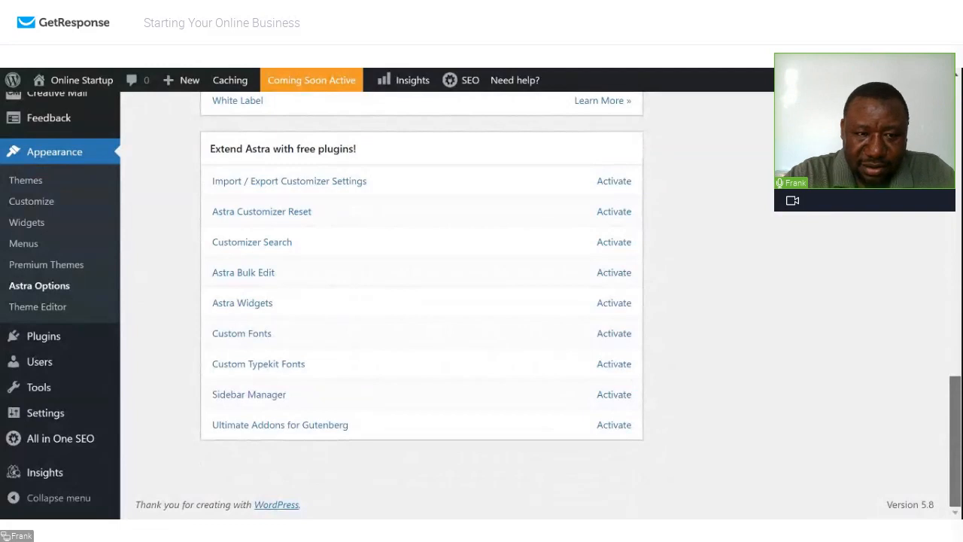
scroll(421, 301, up, 8)
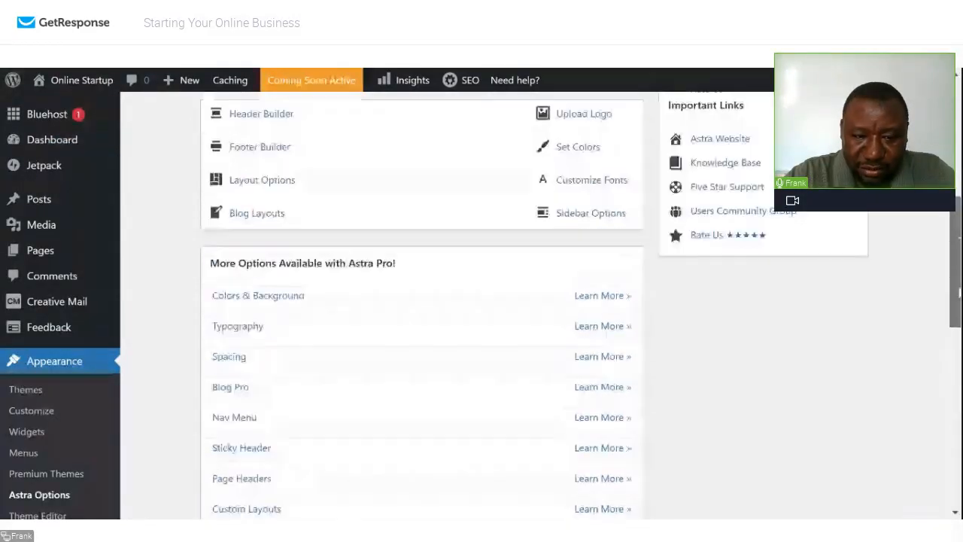
scroll(422, 301, up, 5)
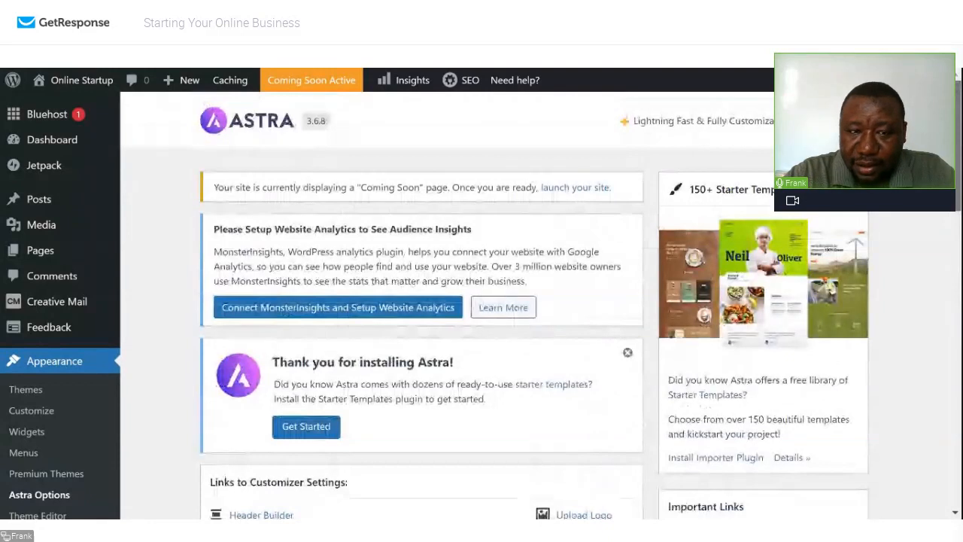
- Get started with Astra's Starter Templates plugin and continue past the page builder choice to the template library
scroll(481, 301, down, 1)
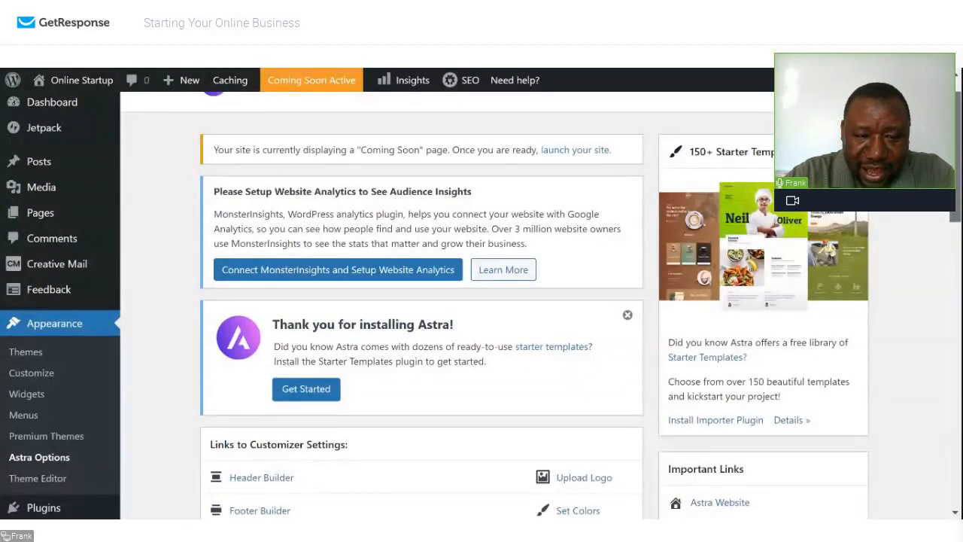
scroll(345, 244, down, 1)
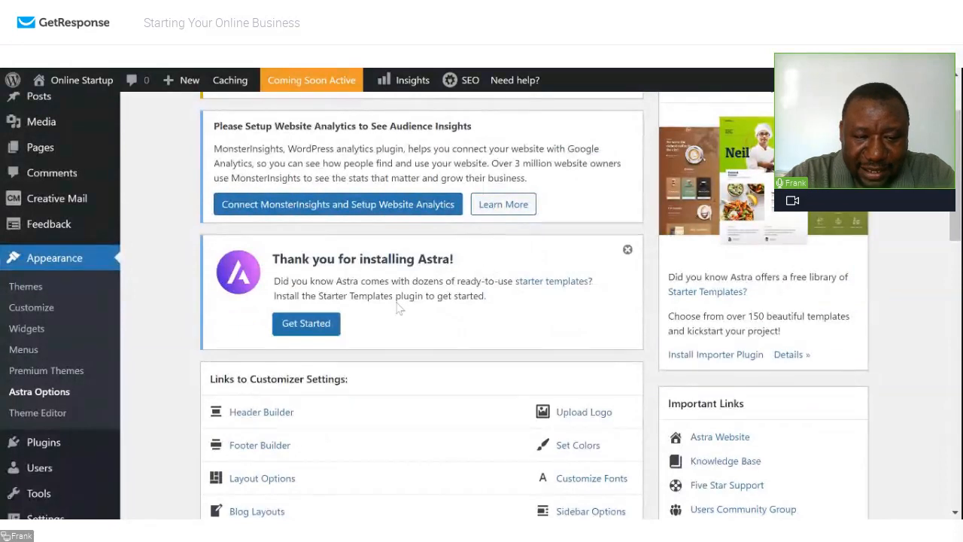
click(332, 323)
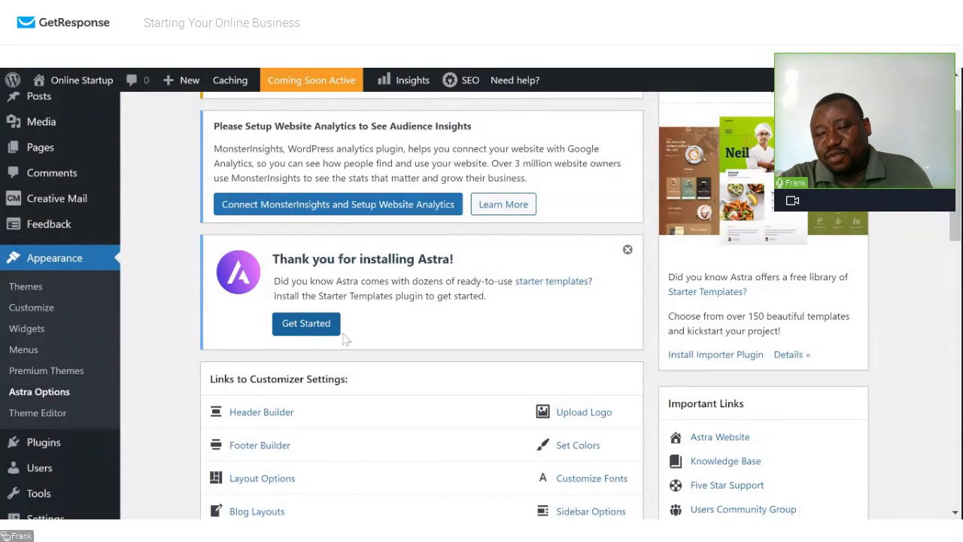
click(306, 324)
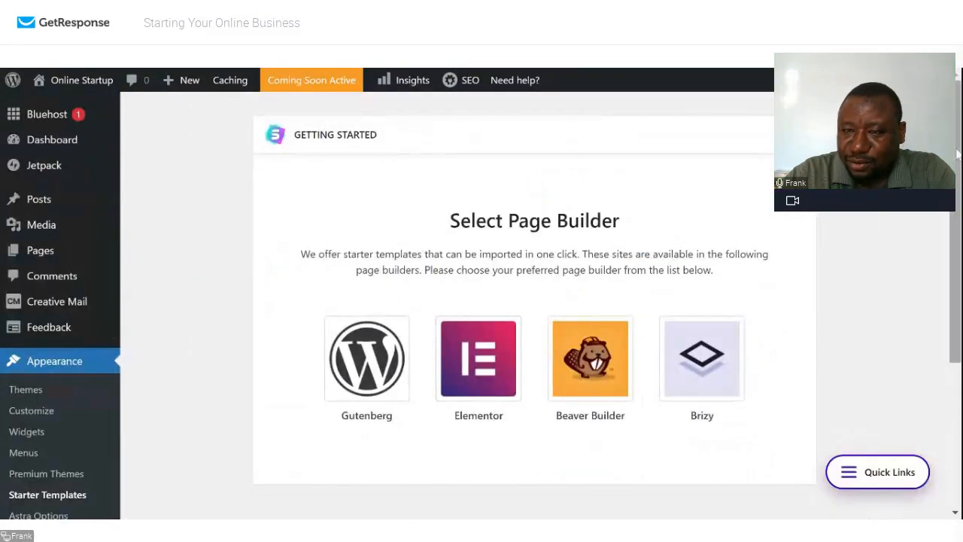
mouse_move(956, 153)
mouse_down()
mouse_move(958, 250)
mouse_move(957, 154)
mouse_up()
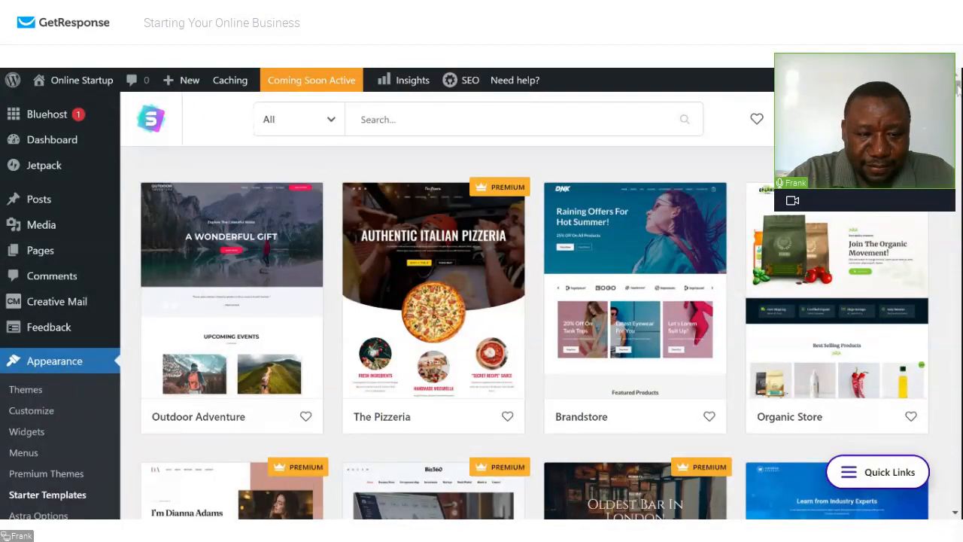
- Look over the first two rows of starter templates, noting which ones carry the Premium badge and which are free
scroll(957, 88, down, 3)
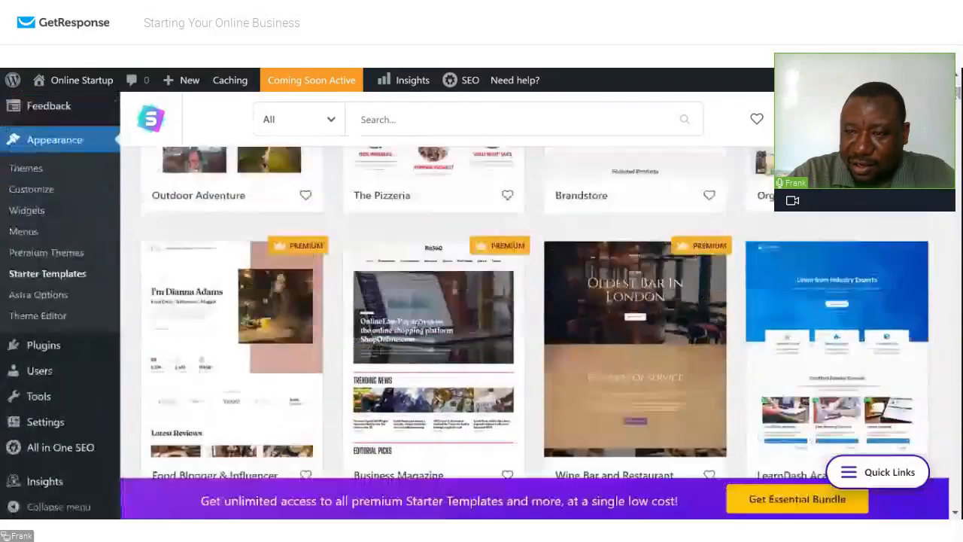
scroll(957, 86, up, 3)
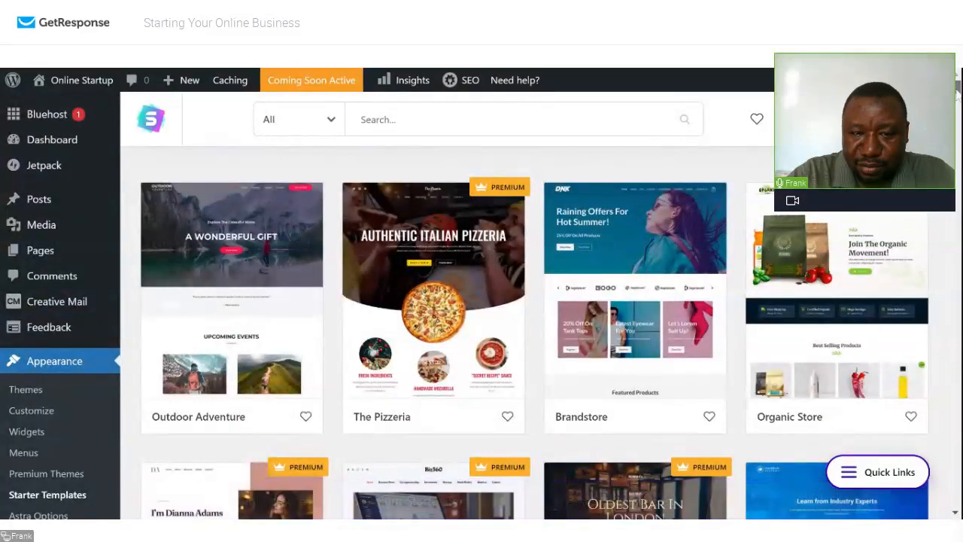
scroll(957, 88, down, 2)
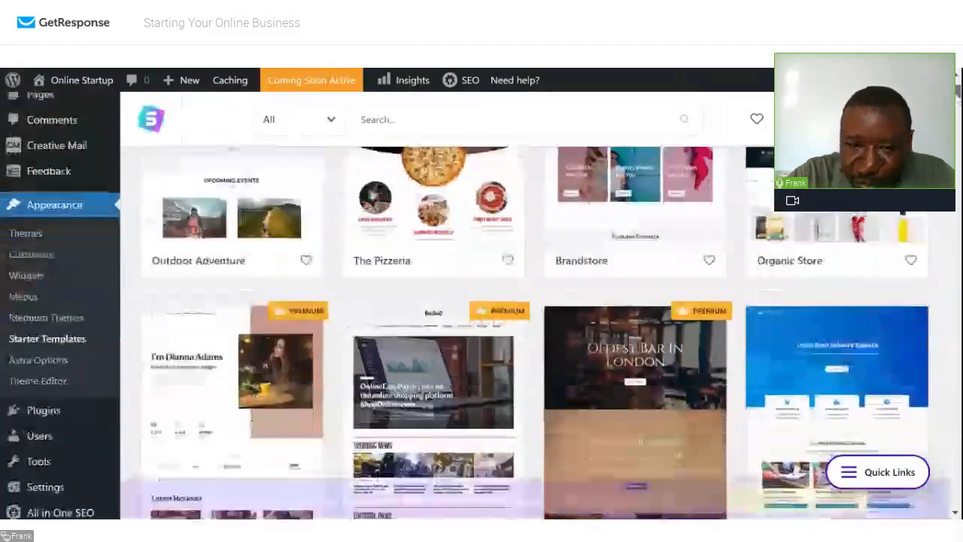
scroll(716, 272, down, 1)
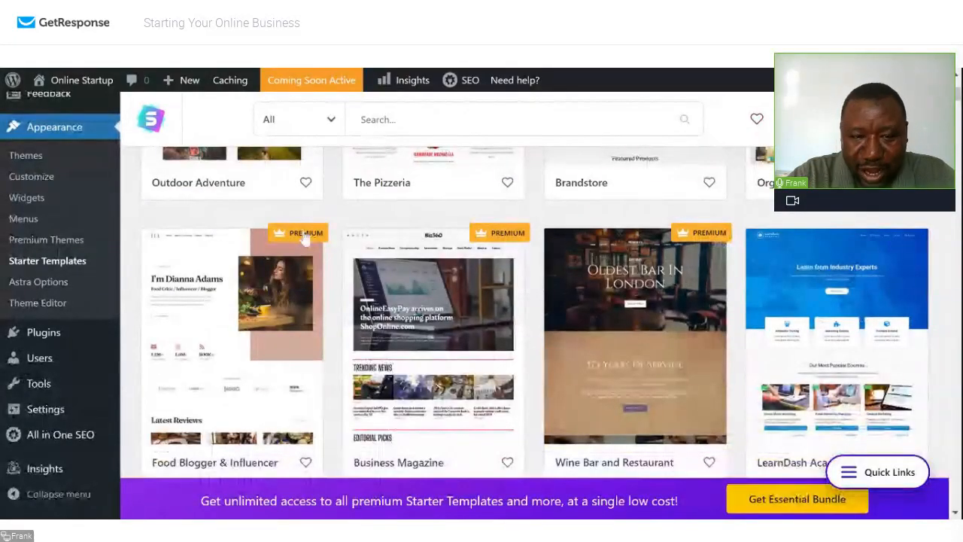
scroll(305, 235, up, 1)
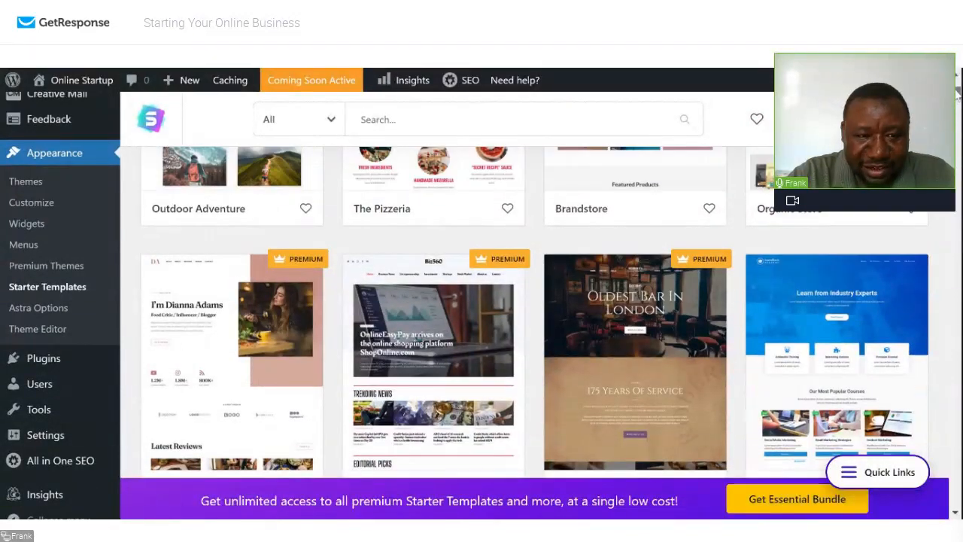
scroll(495, 197, up, 3)
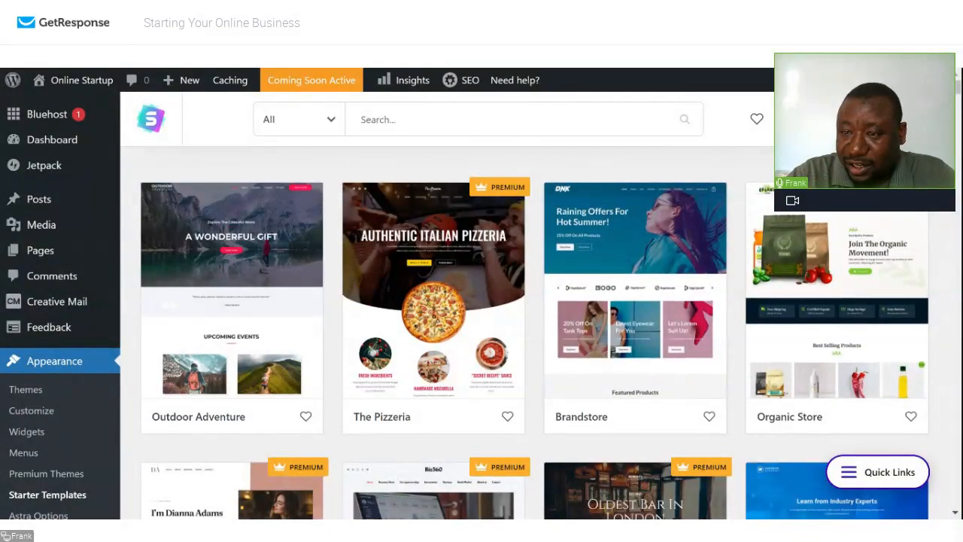
- Browse further down the template library through the restaurant, store, influencer and blog designs to the Digital Agency row
scroll(958, 94, down, 4)
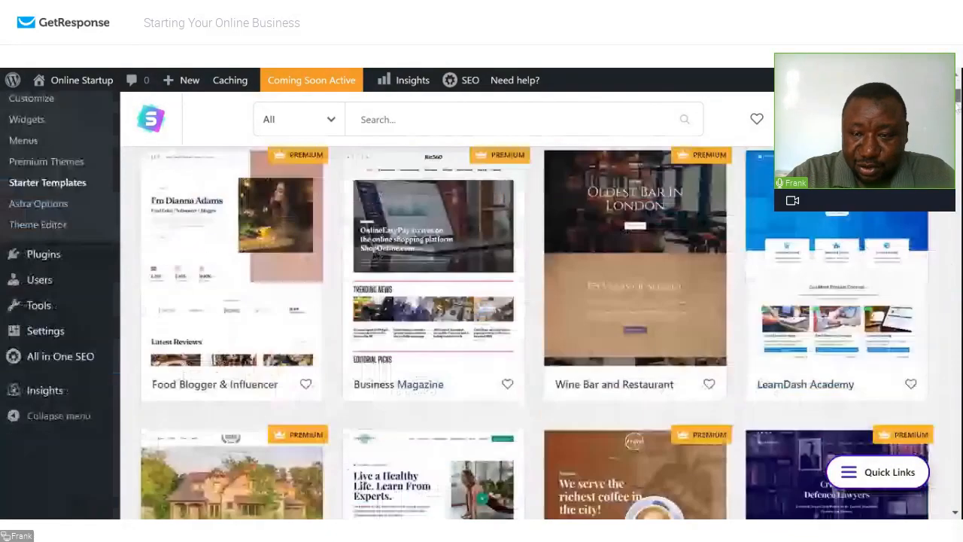
scroll(535, 305, down, 9)
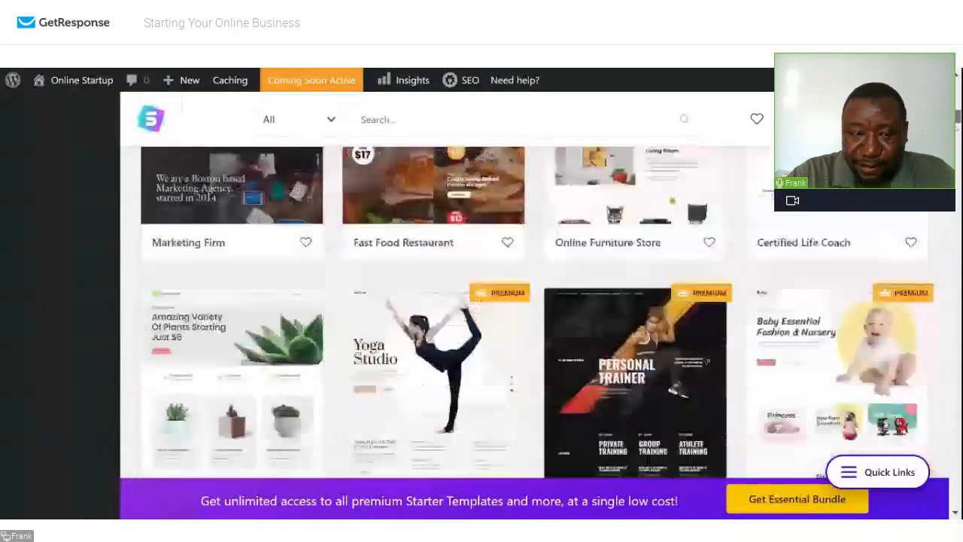
drag(957, 121, 957, 122)
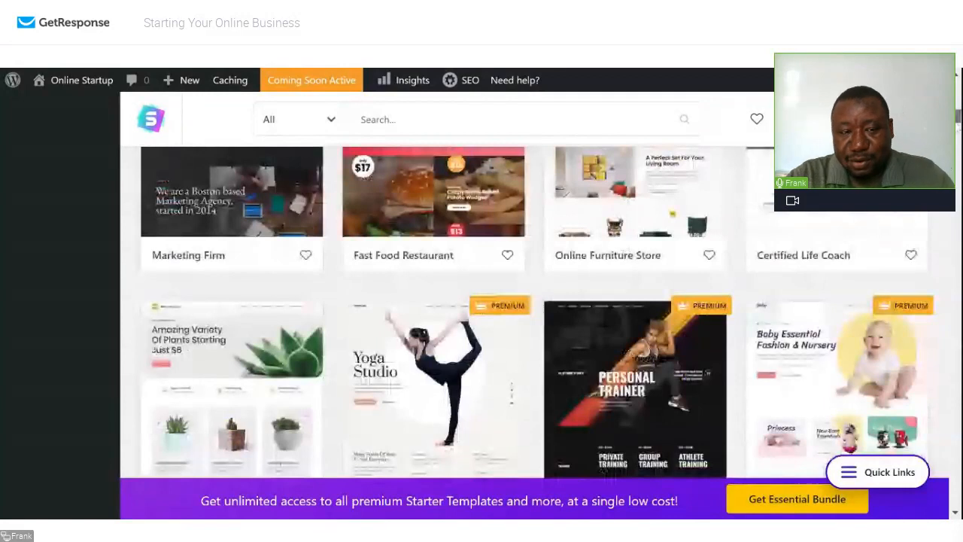
drag(957, 124, 957, 135)
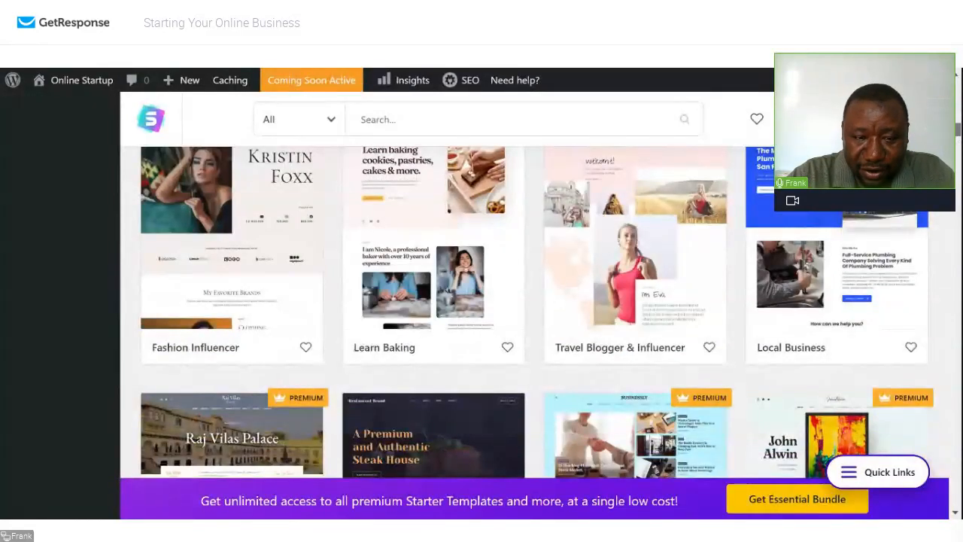
scroll(534, 312, up, 1)
scroll(534, 312, down, 3)
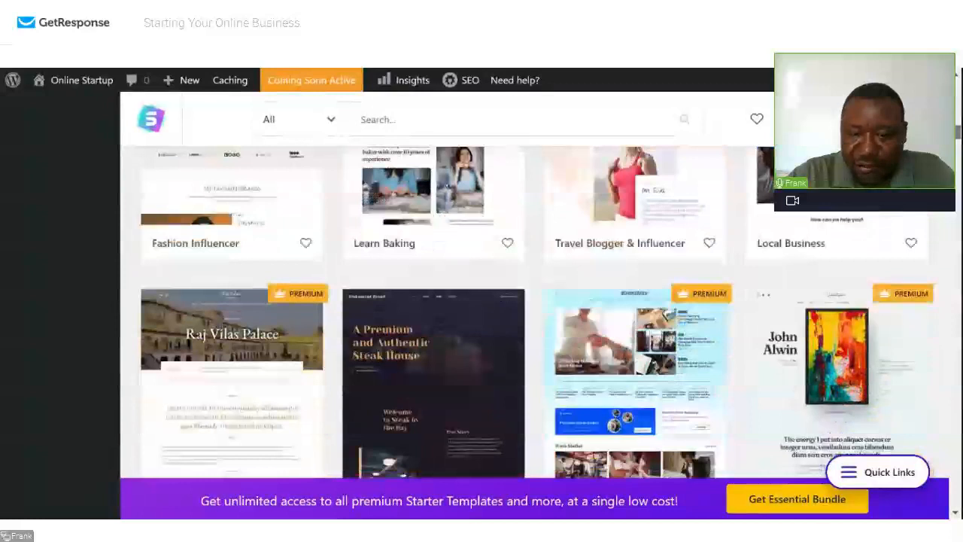
scroll(534, 312, down, 1)
scroll(534, 312, down, 1)
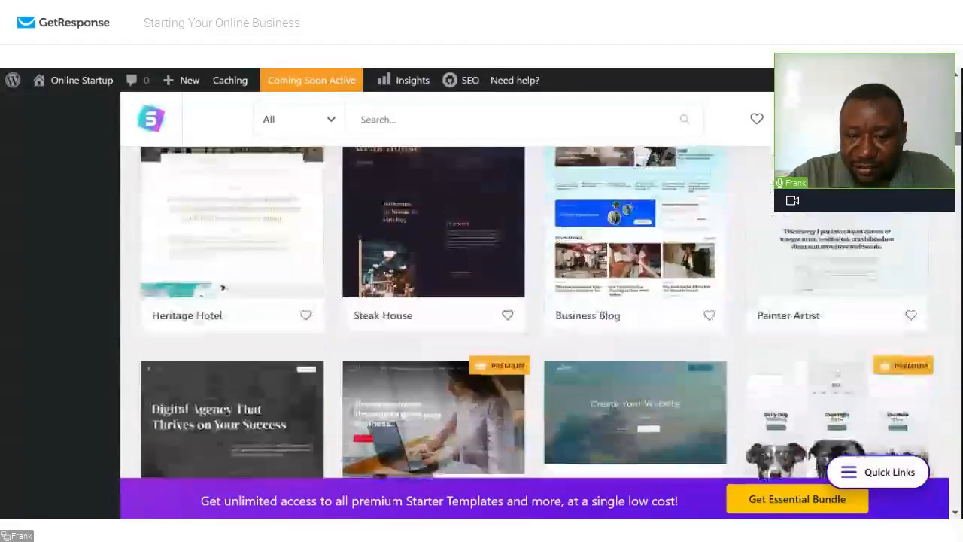
scroll(534, 313, up, 2)
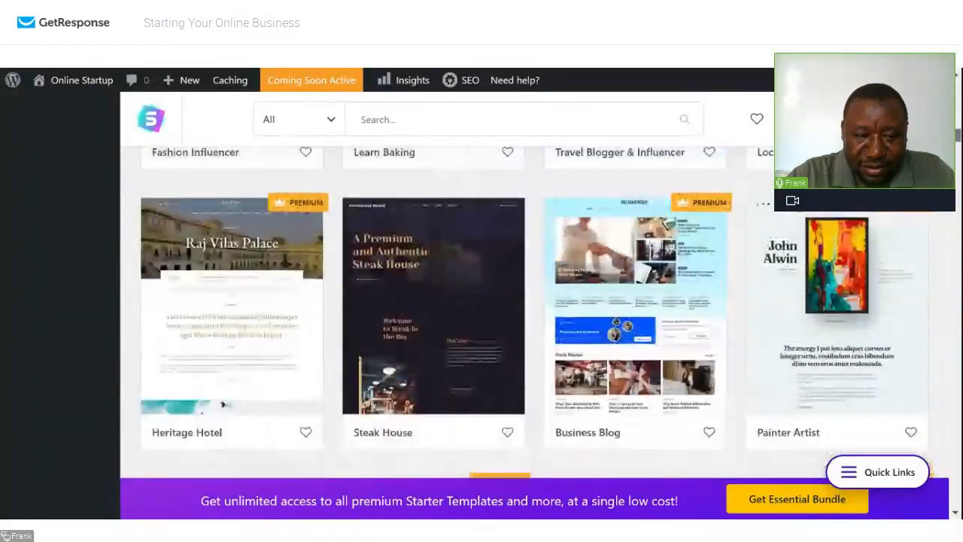
scroll(534, 313, down, 1)
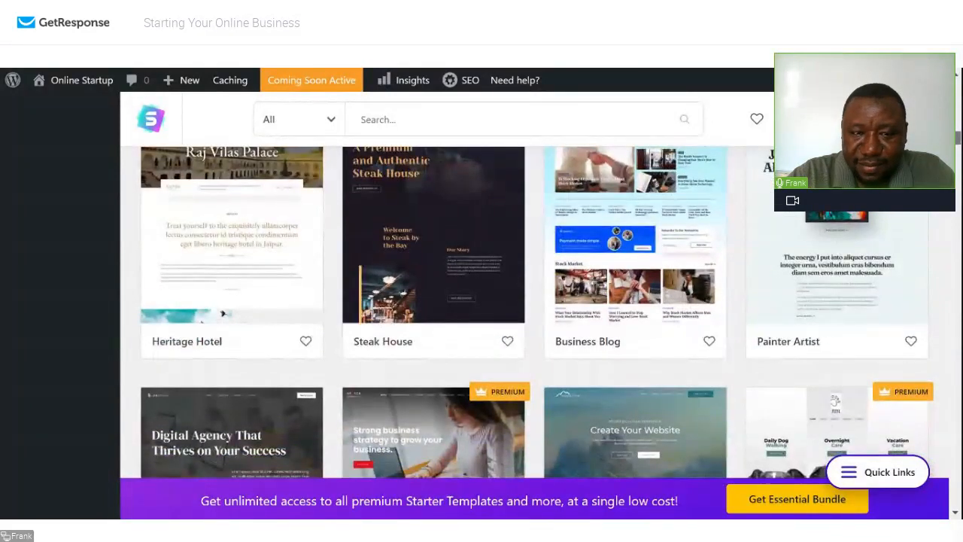
scroll(425, 378, down, 4)
scroll(426, 377, up, 2)
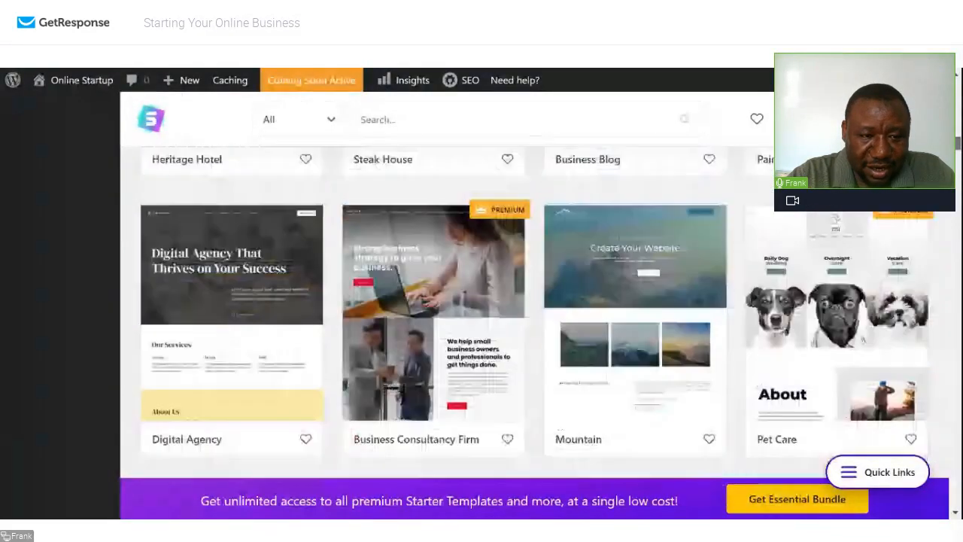
- Examine the business, coaching and author templates, including Business Coaching, Public Speaker, Meditation Courses and Creative Podcaster
scroll(426, 377, down, 1)
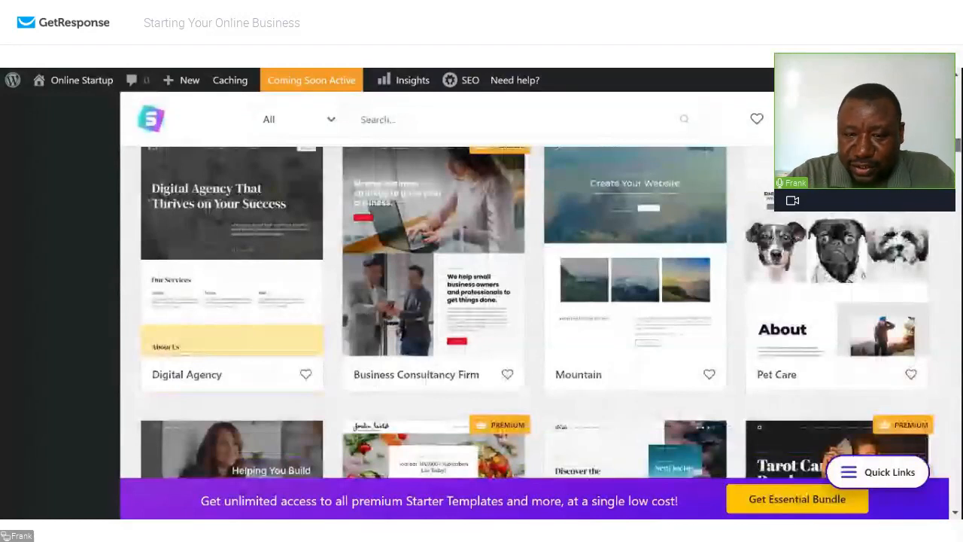
scroll(482, 309, down, 4)
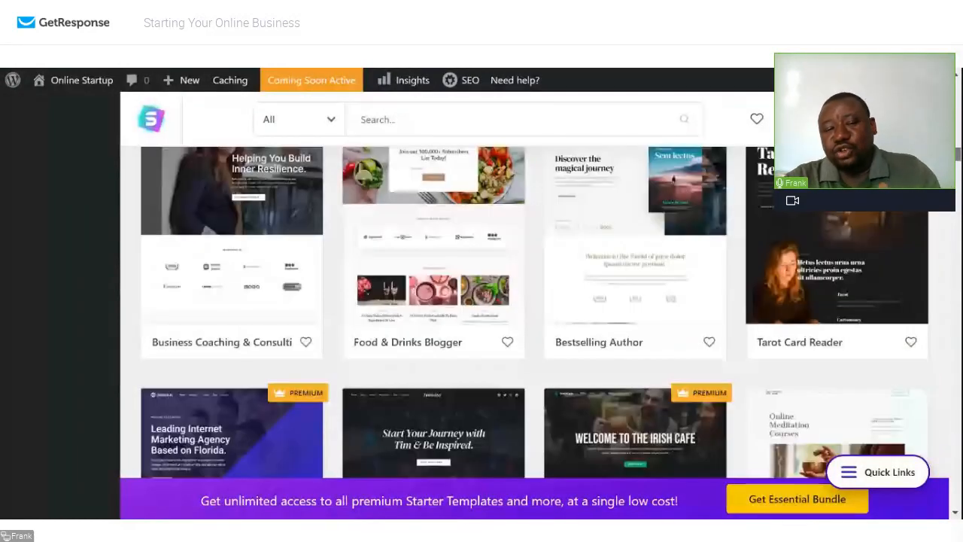
scroll(482, 309, down, 2)
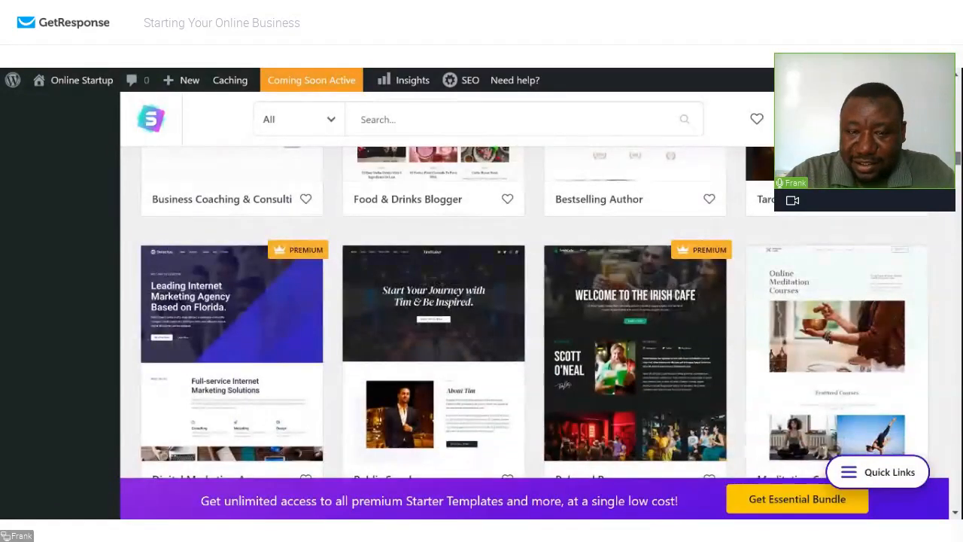
scroll(533, 313, down, 1)
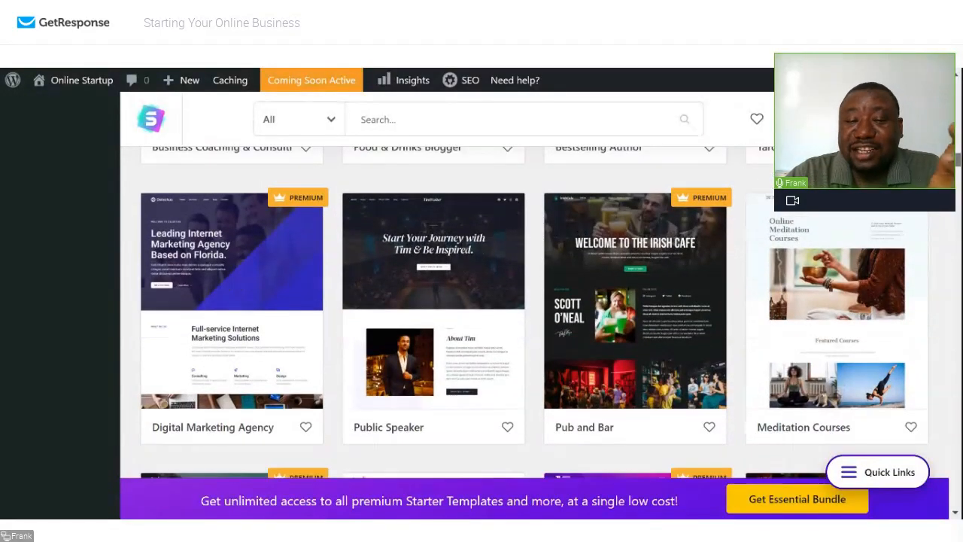
scroll(533, 313, down, 2)
scroll(533, 312, up, 2)
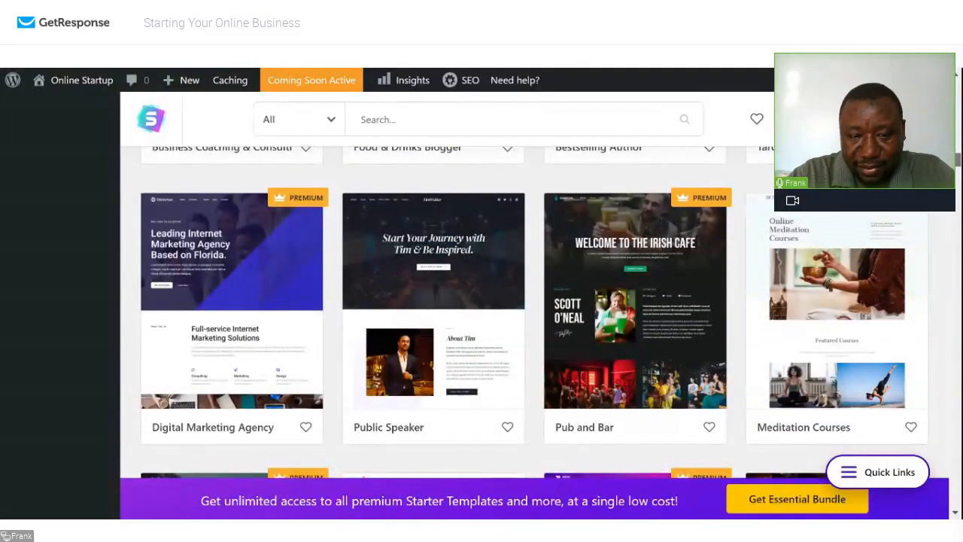
scroll(534, 312, down, 1)
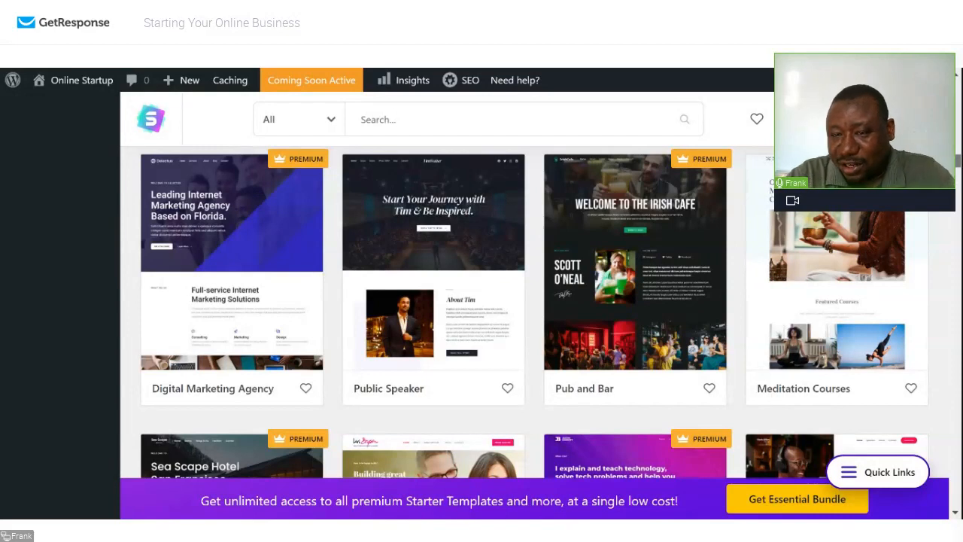
scroll(533, 312, down, 1)
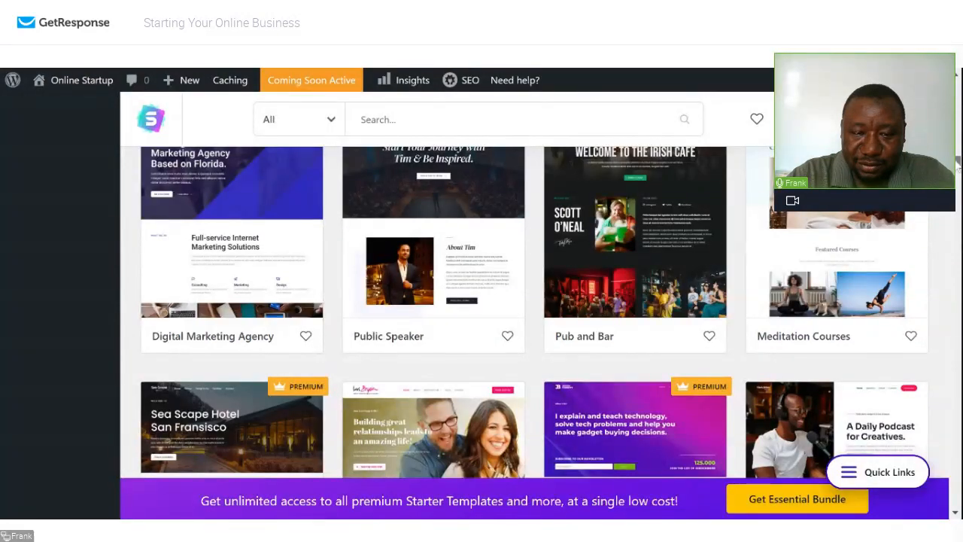
scroll(534, 313, up, 1)
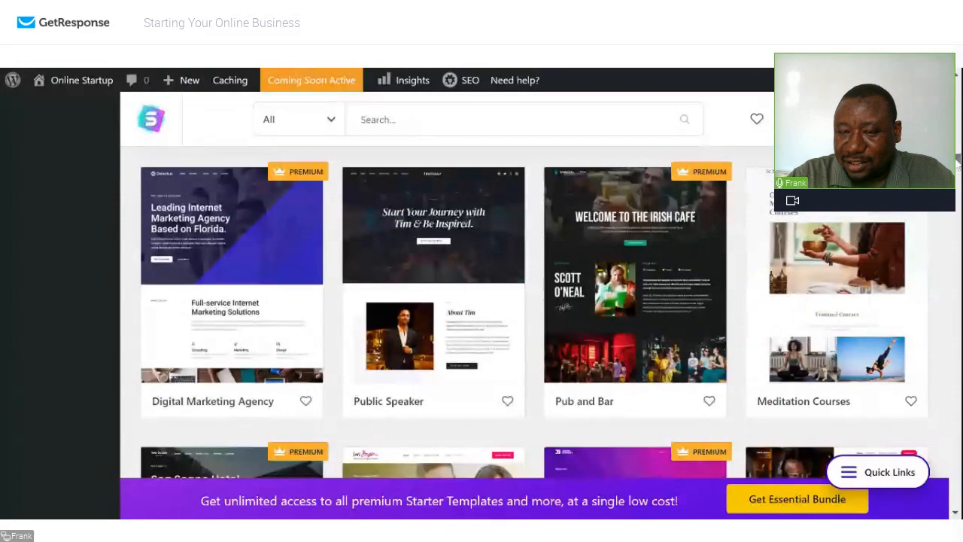
scroll(957, 160, down, 3)
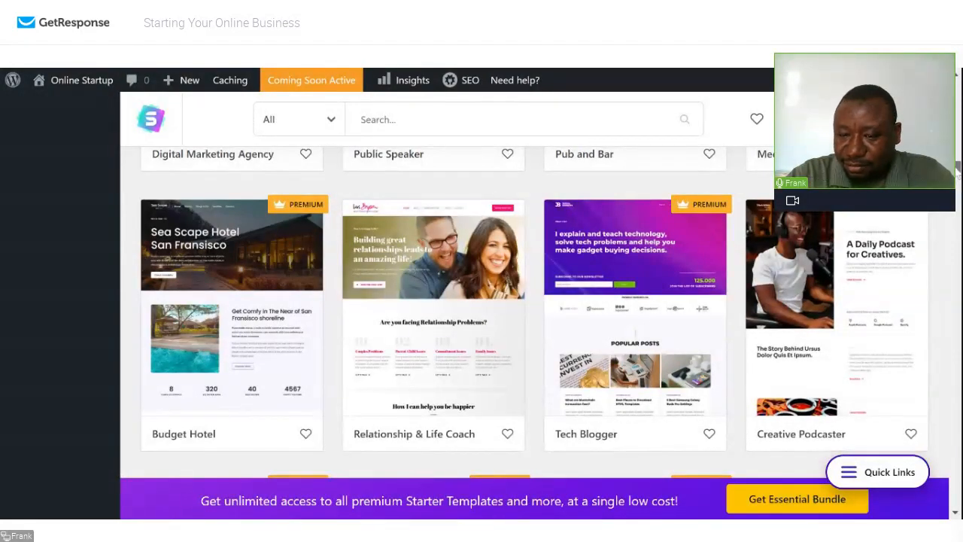
- Browse further down the template library through the agency, events, food truck, real estate and course designs, checking which ones are Premium
scroll(526, 316, down, 5)
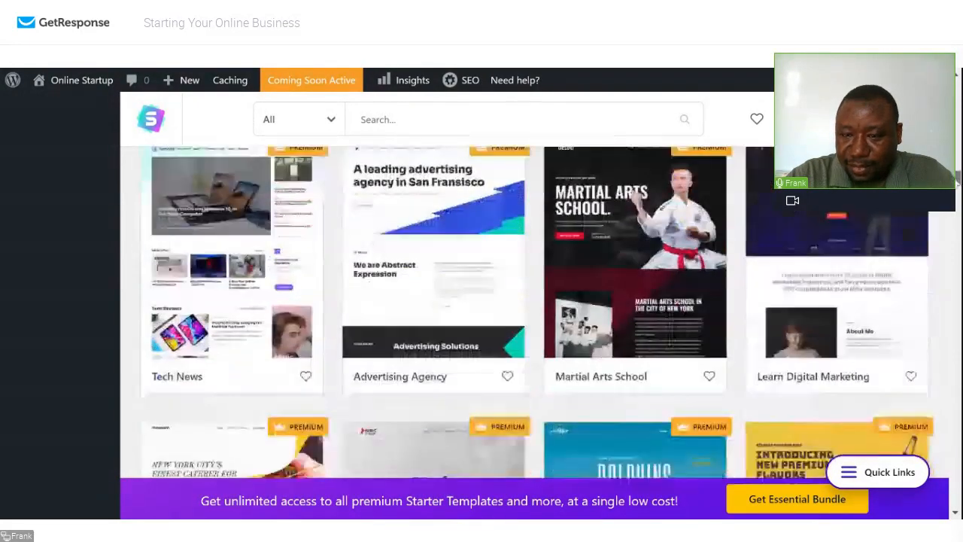
drag(958, 181, 958, 182)
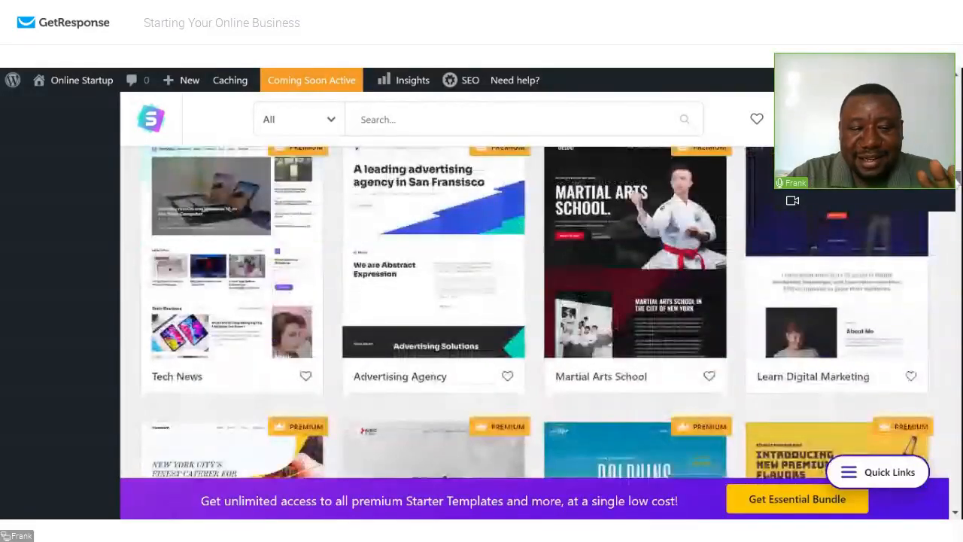
scroll(527, 317, down, 4)
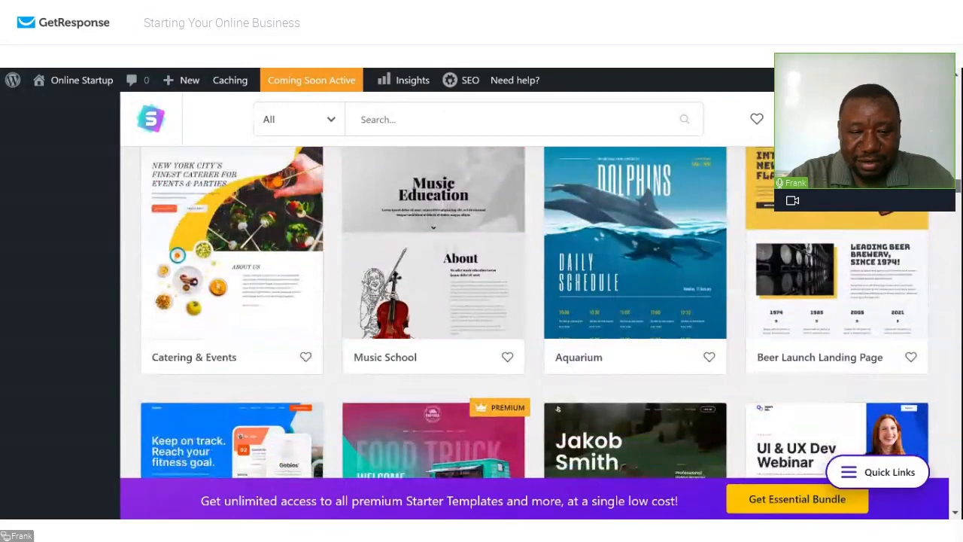
scroll(527, 316, up, 2)
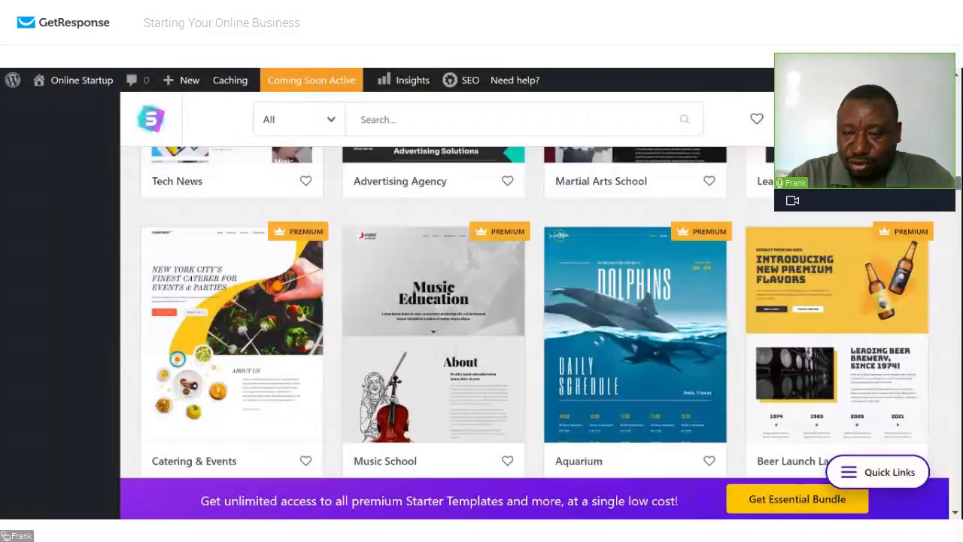
scroll(527, 316, down, 2)
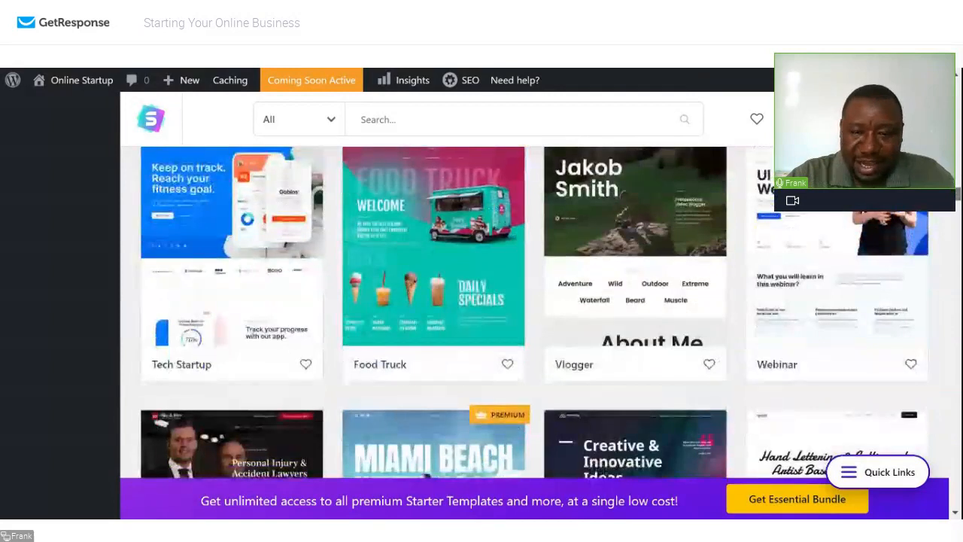
scroll(527, 316, down, 2)
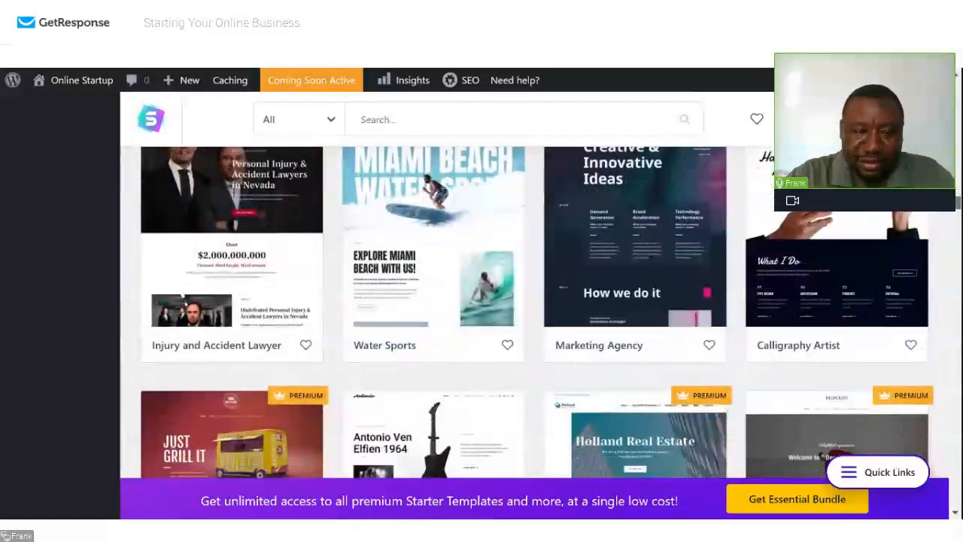
scroll(527, 316, down, 1)
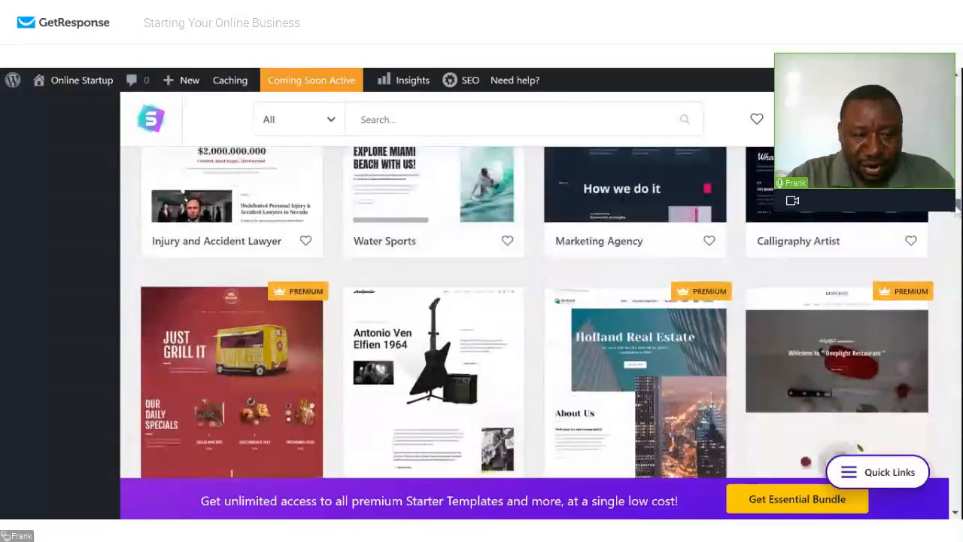
scroll(527, 316, up, 2)
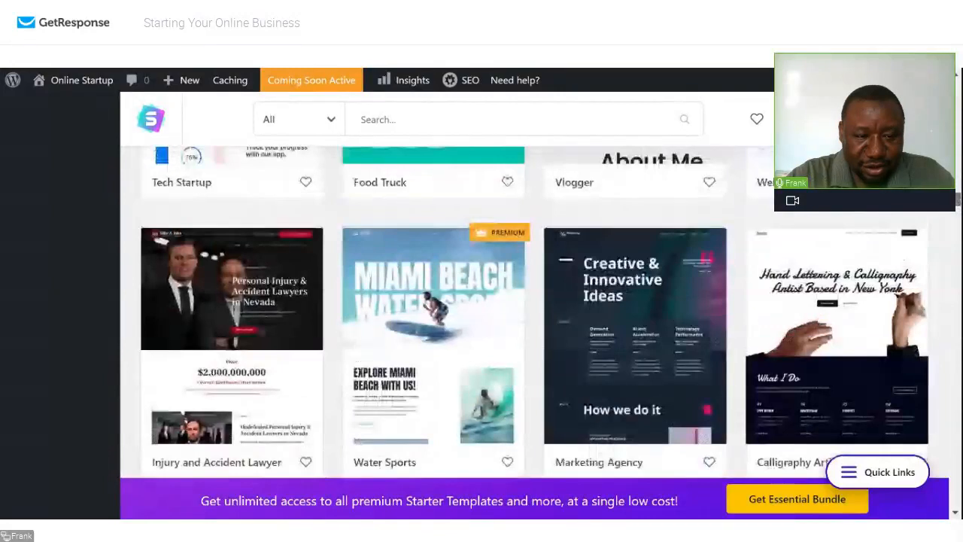
scroll(527, 316, down, 2)
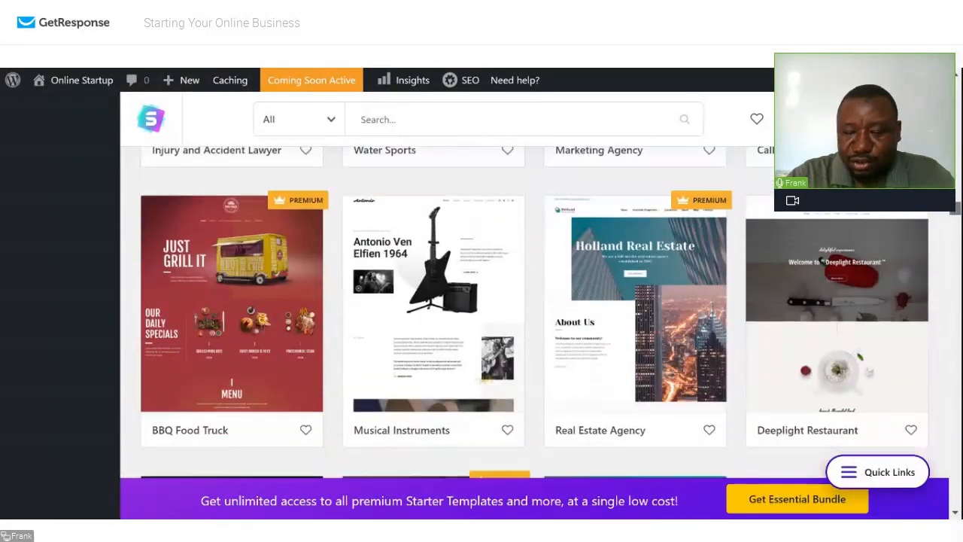
scroll(527, 316, down, 3)
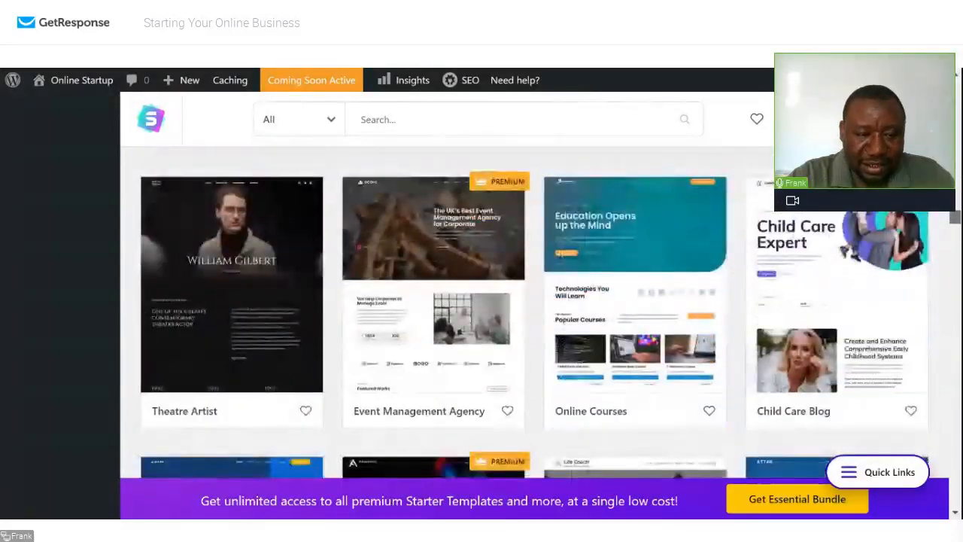
scroll(526, 317, down, 2)
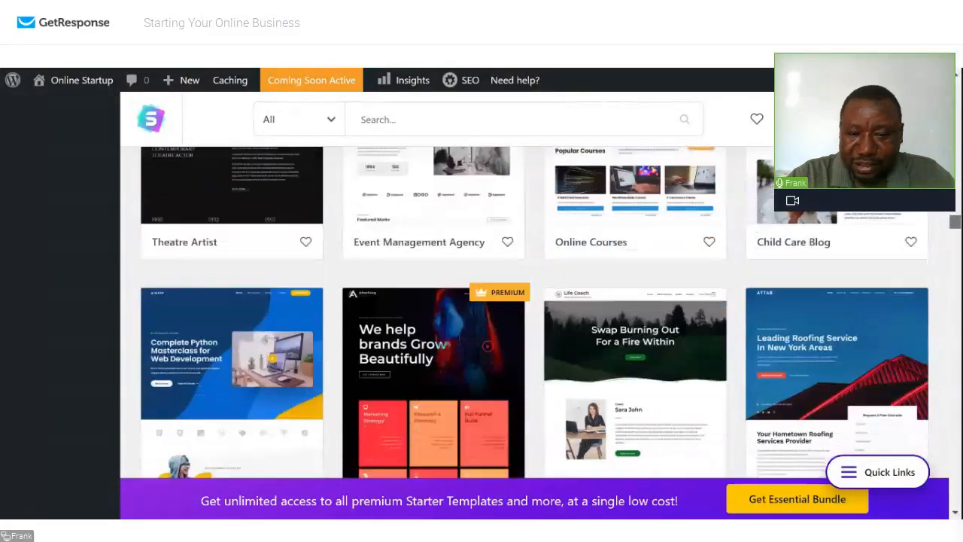
scroll(527, 316, down, 3)
- Return to the start of the template library, find the free Local Business template and open it
drag(954, 230, 957, 99)
scroll(516, 215, up, 6)
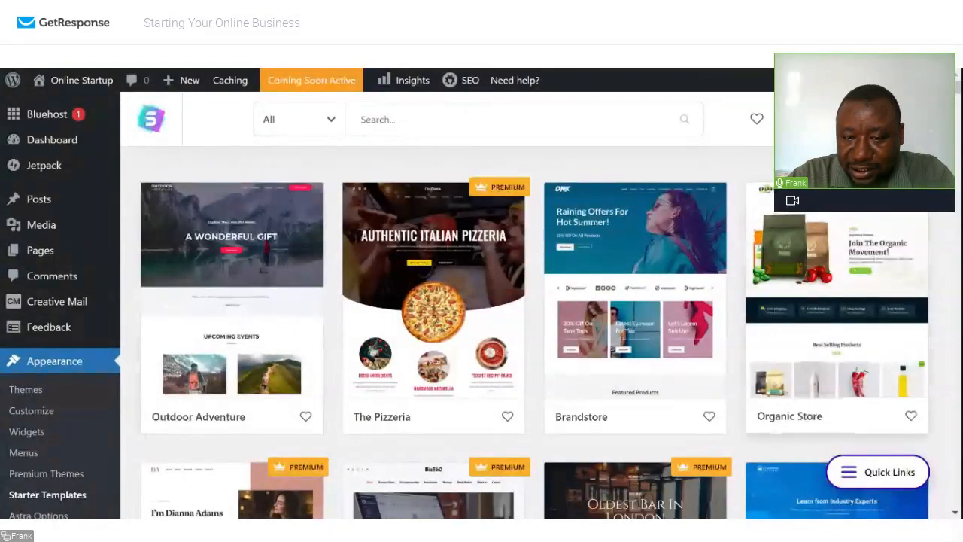
scroll(527, 301, down, 3)
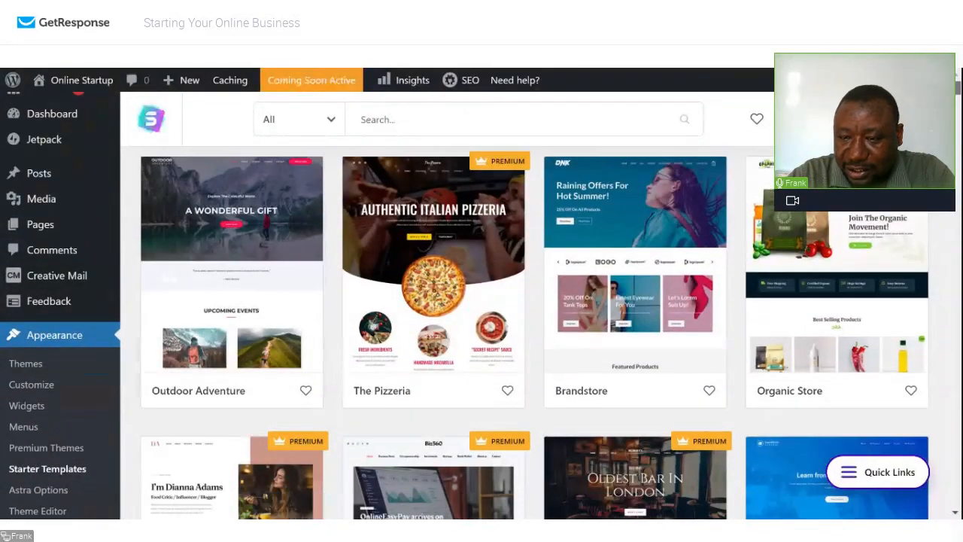
scroll(527, 301, down, 5)
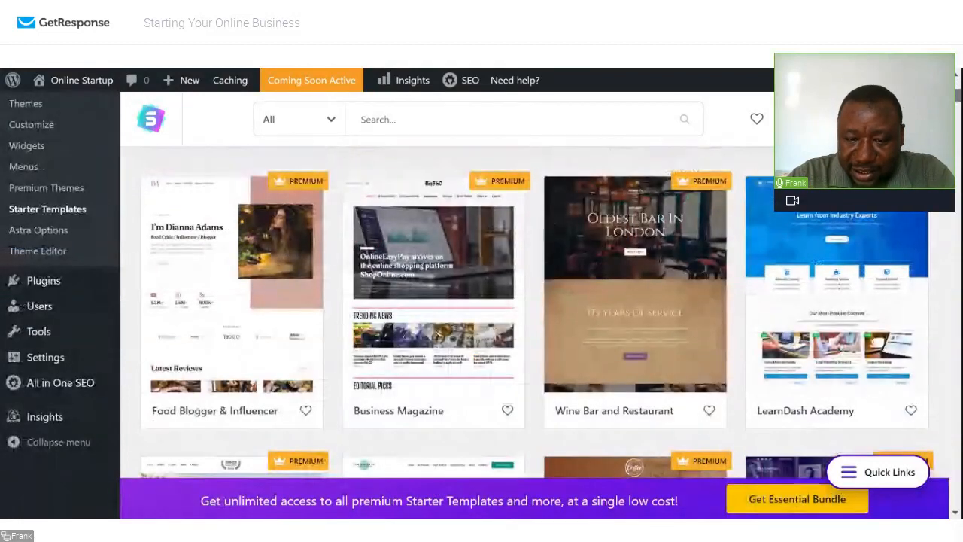
scroll(527, 300, down, 1)
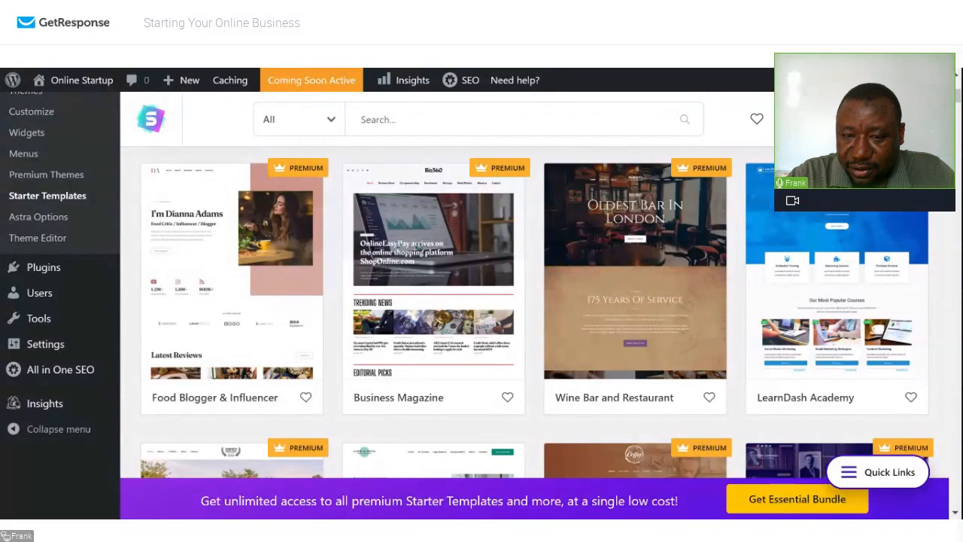
scroll(535, 309, down, 5)
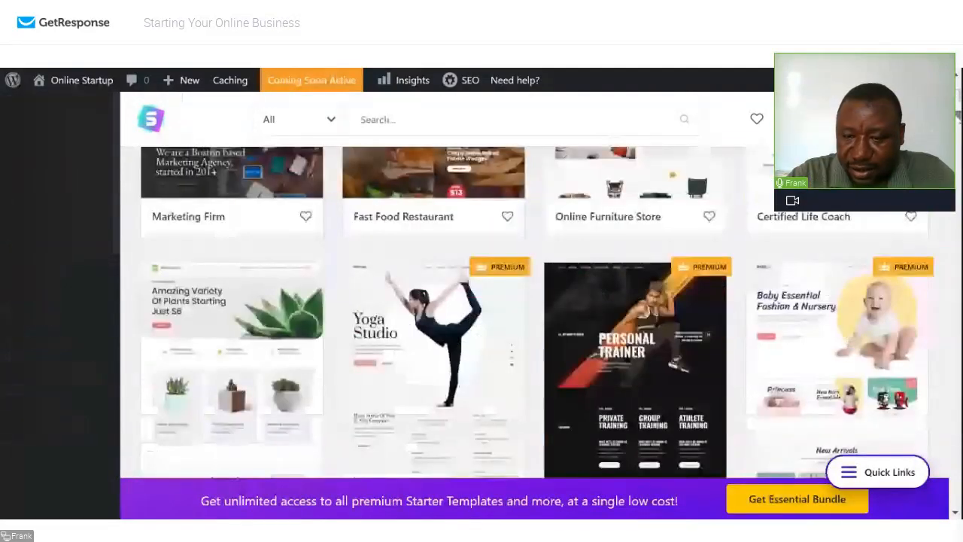
scroll(534, 309, down, 5)
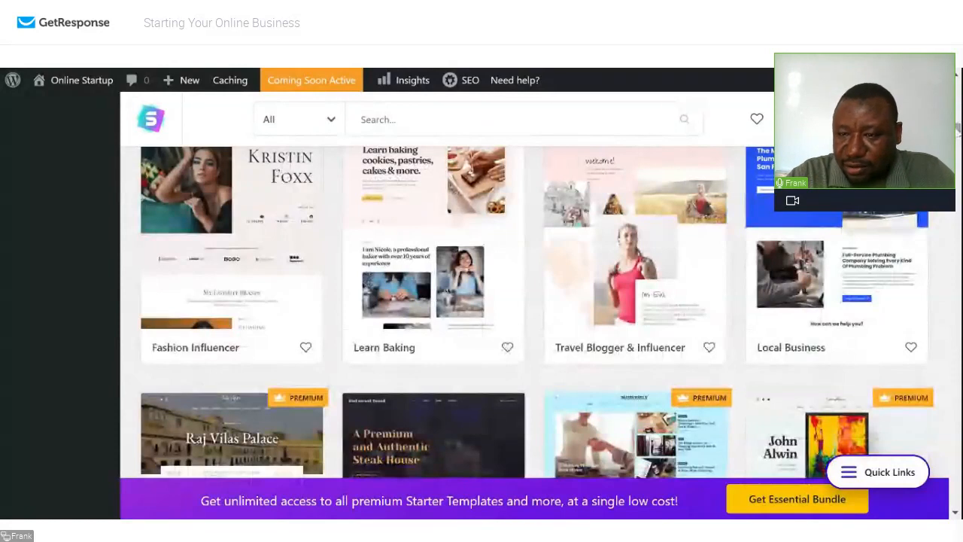
click(924, 219)
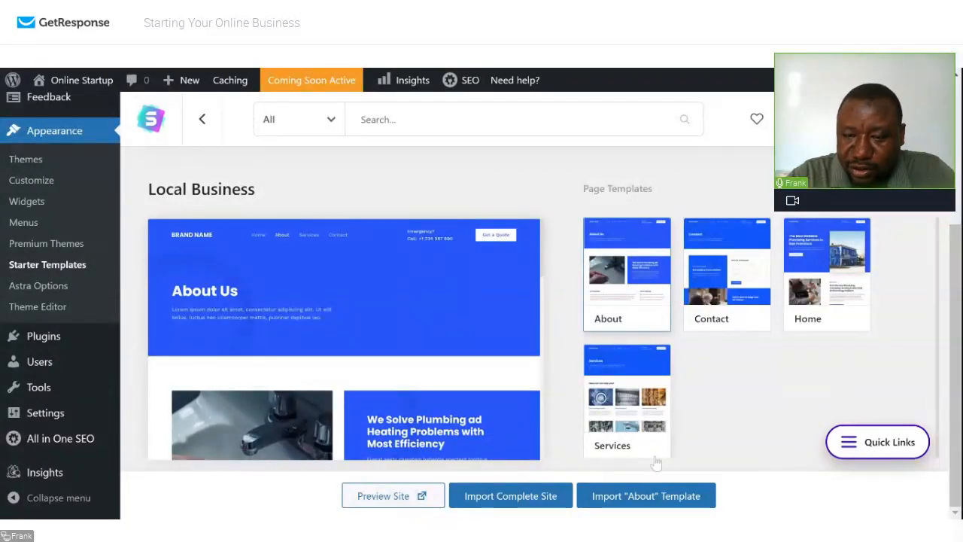
- Start importing the complete Local Business site, answer Intermediate and Myself/My company, and continue after viewing the advanced import options
click(496, 500)
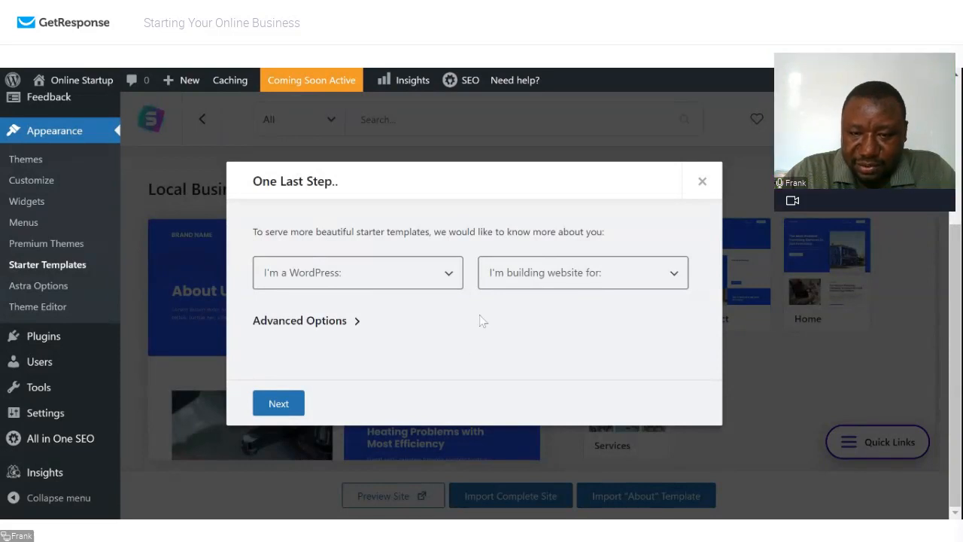
click(423, 274)
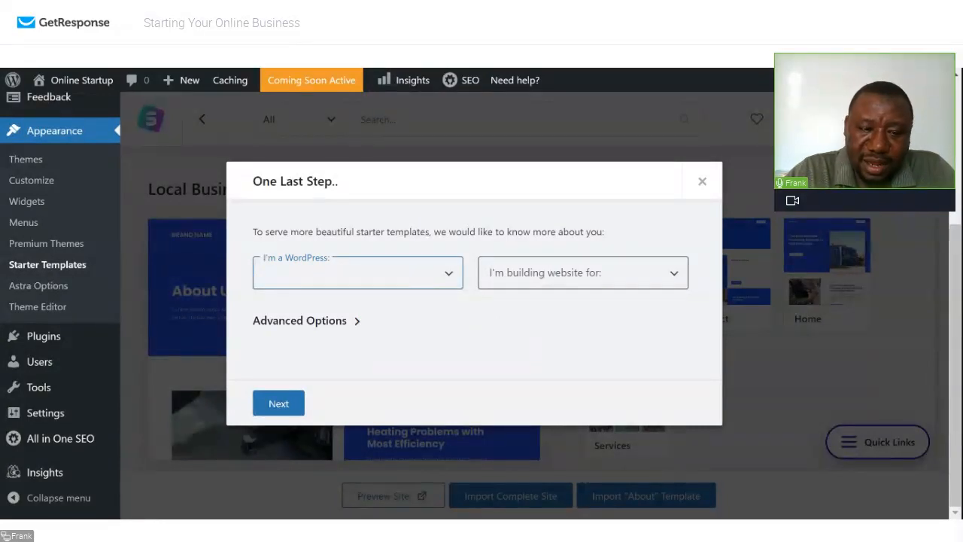
click(399, 326)
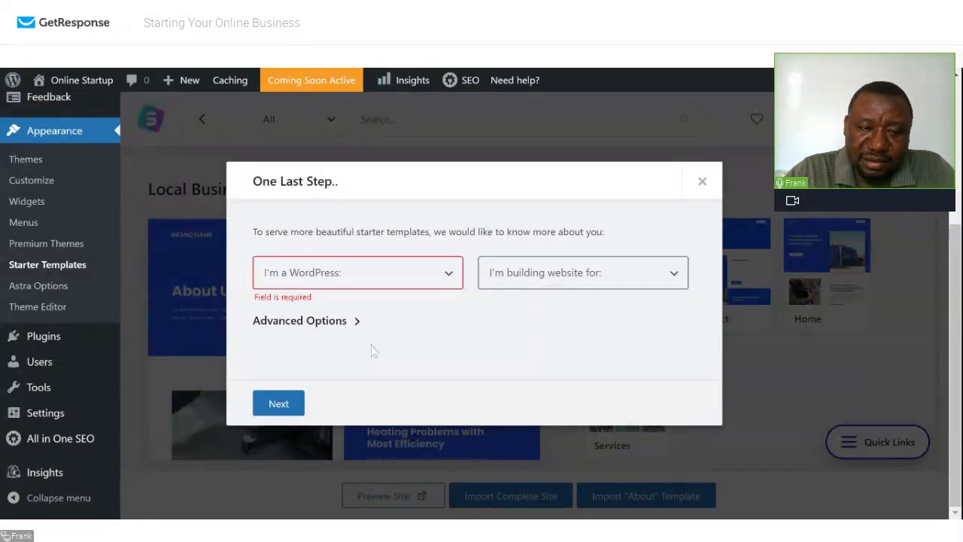
click(445, 281)
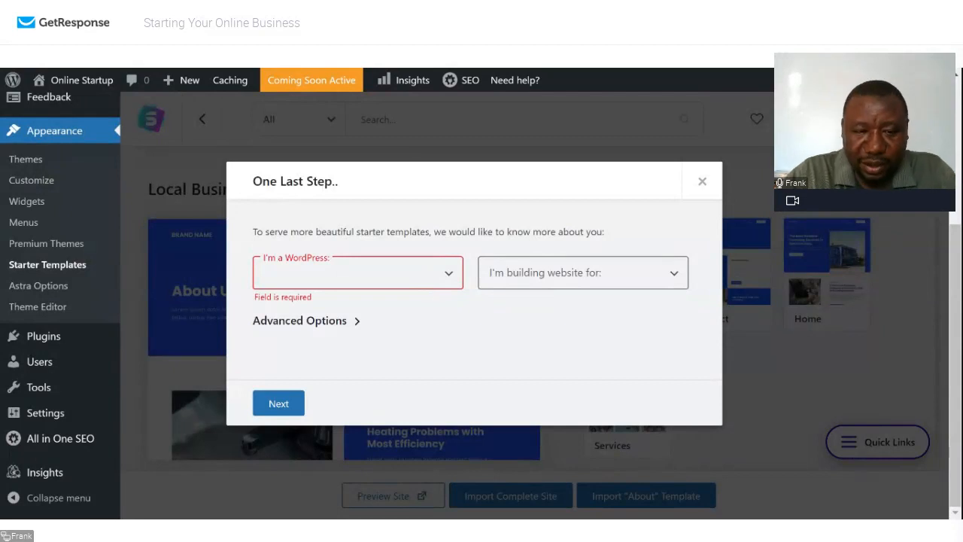
click(432, 299)
click(584, 287)
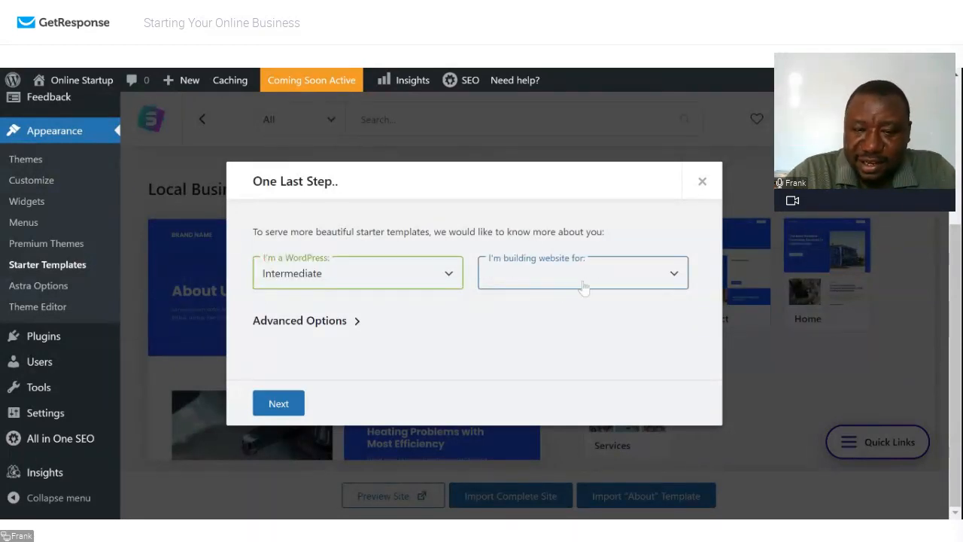
click(578, 297)
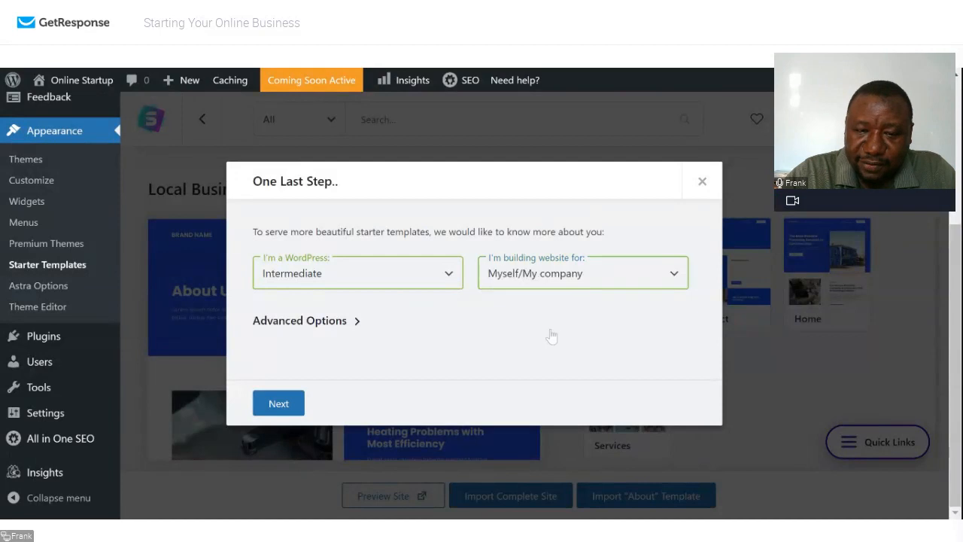
click(343, 328)
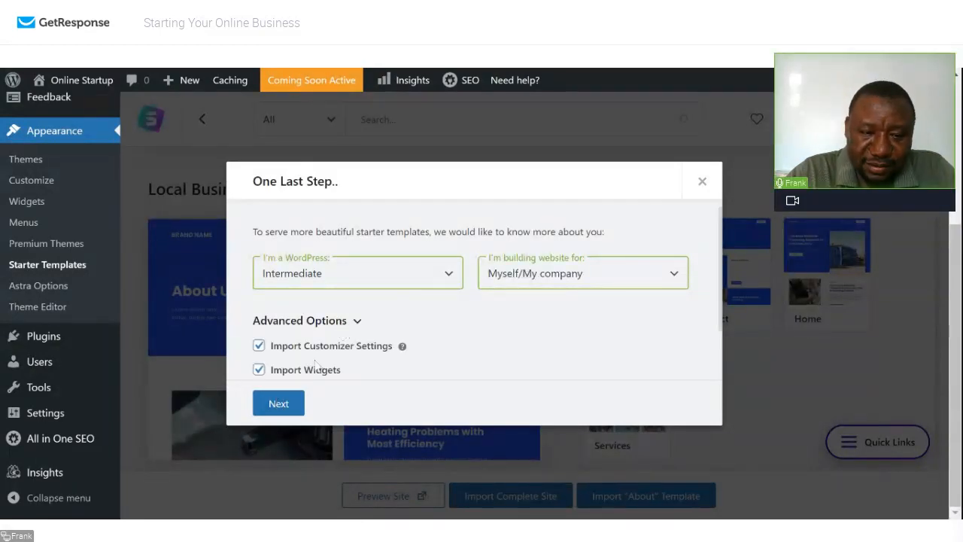
click(277, 402)
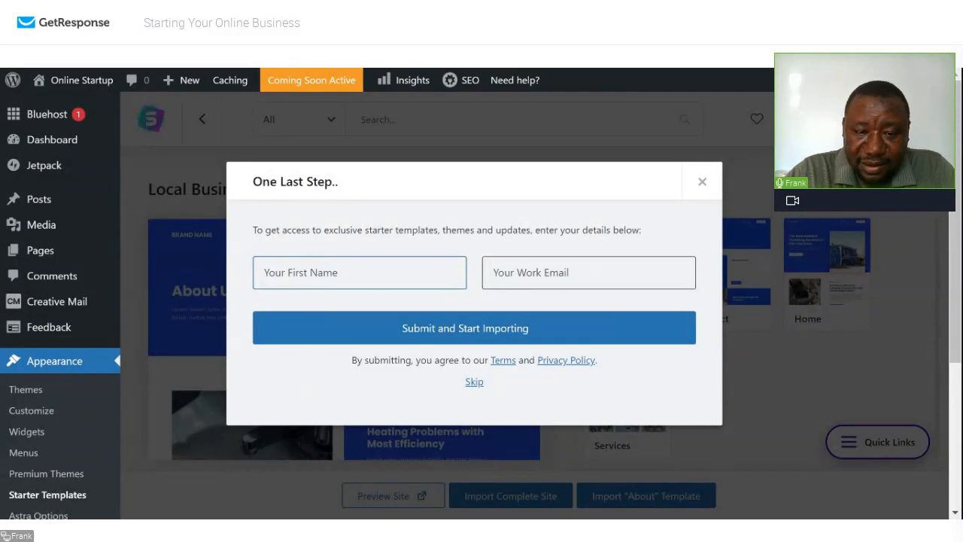
- Fill in the first name and work email, then submit the details to run the site import
click(359, 273)
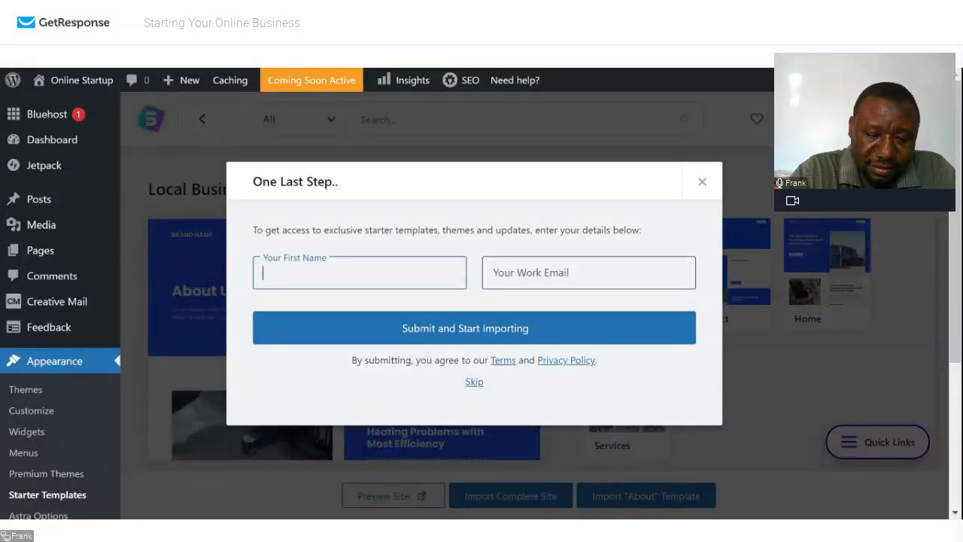
text(Fra)
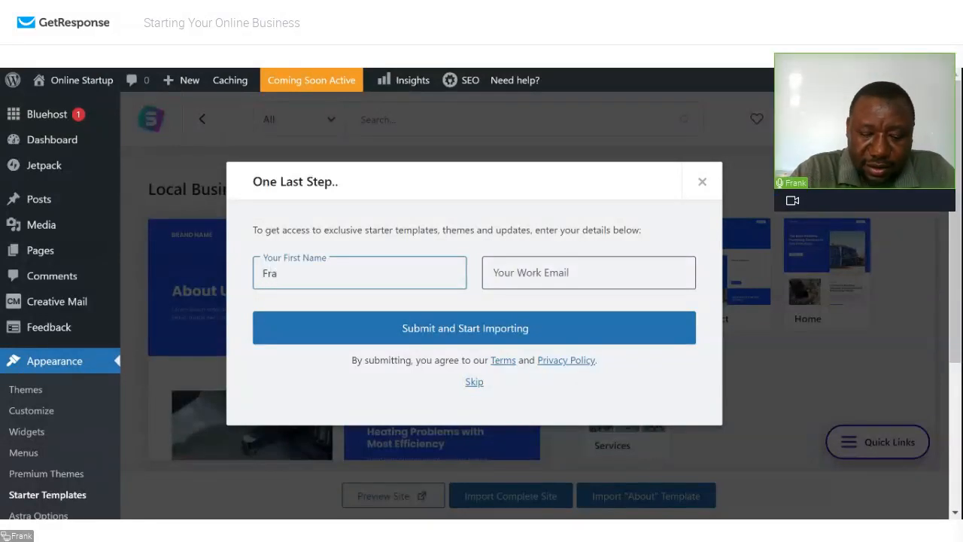
text(nk)
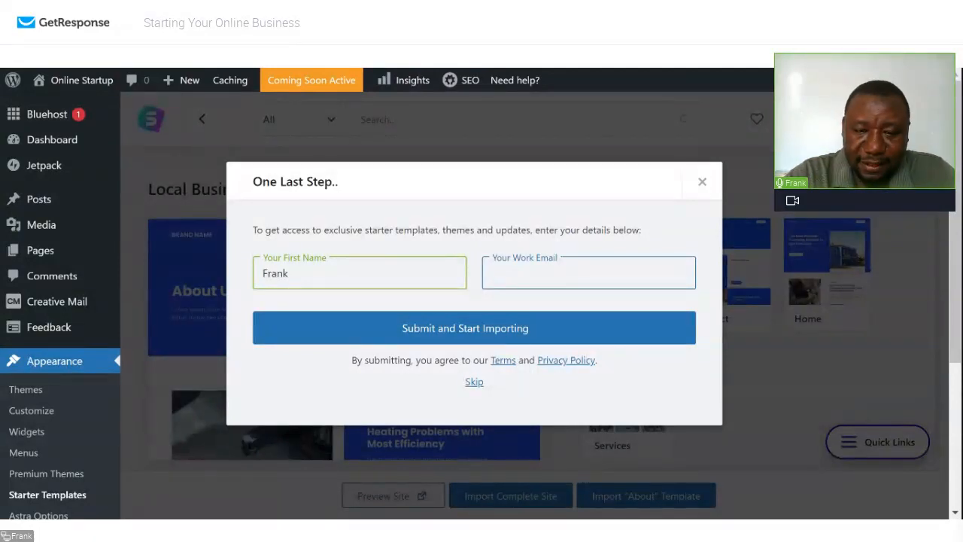
key(ctrl+v)
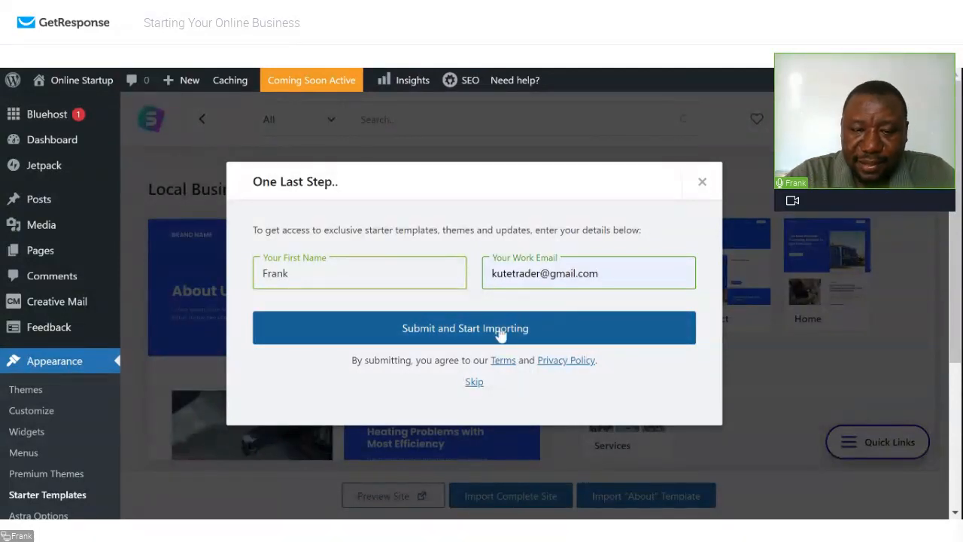
click(472, 335)
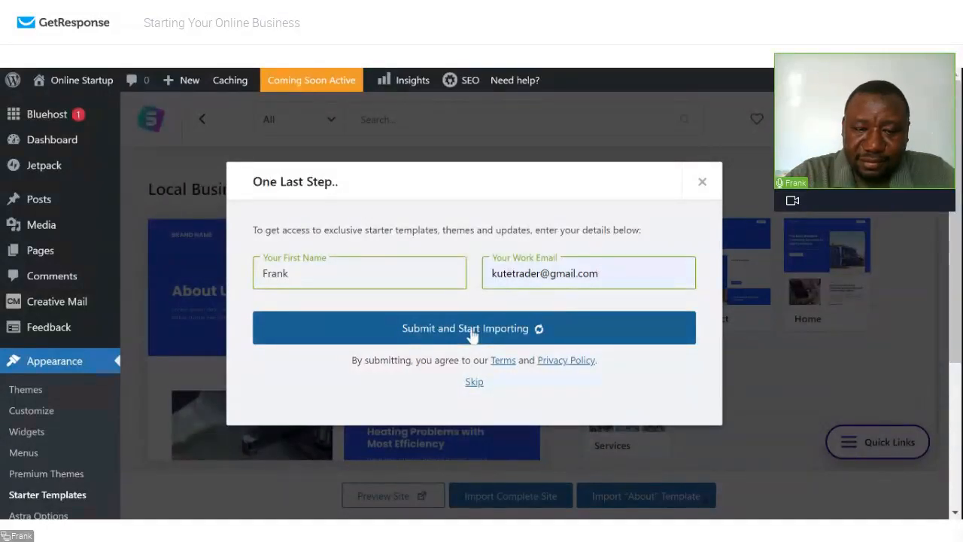
click(475, 382)
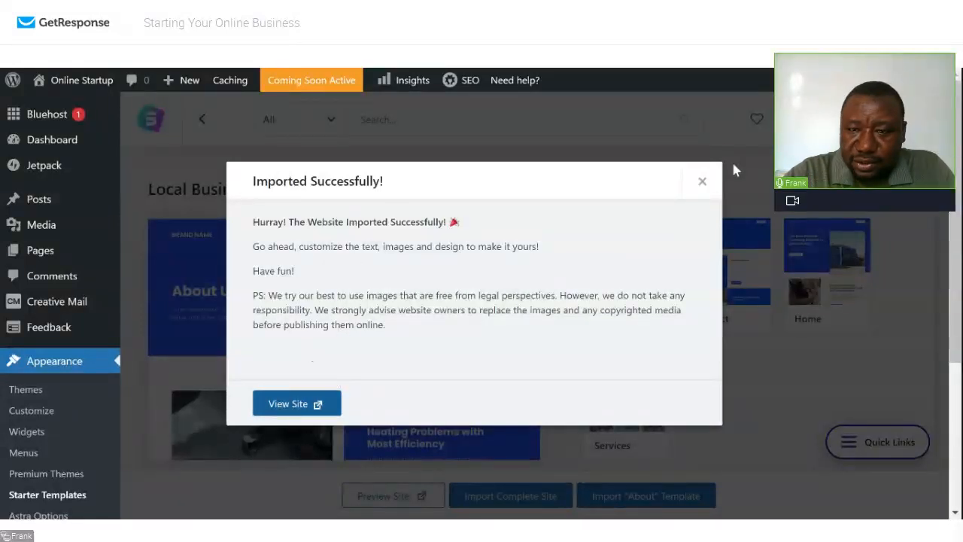
- Dismiss the import message and open the theme customizer for the Online Startup site
click(702, 181)
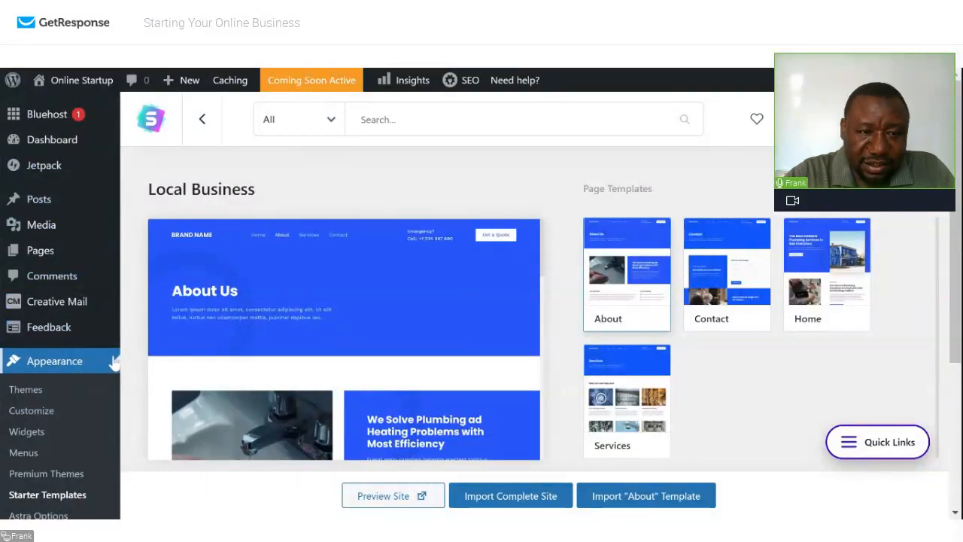
mouse_move(86, 320)
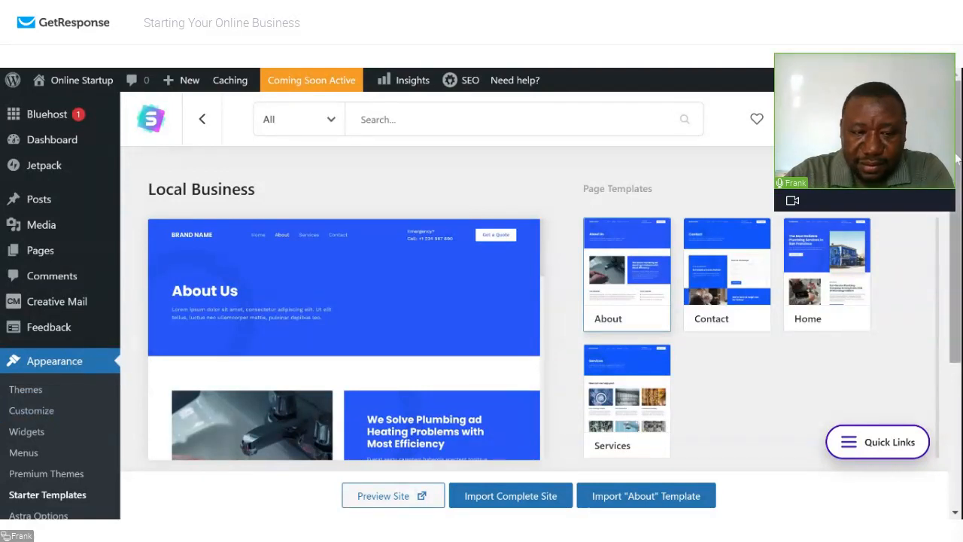
drag(957, 158, 949, 203)
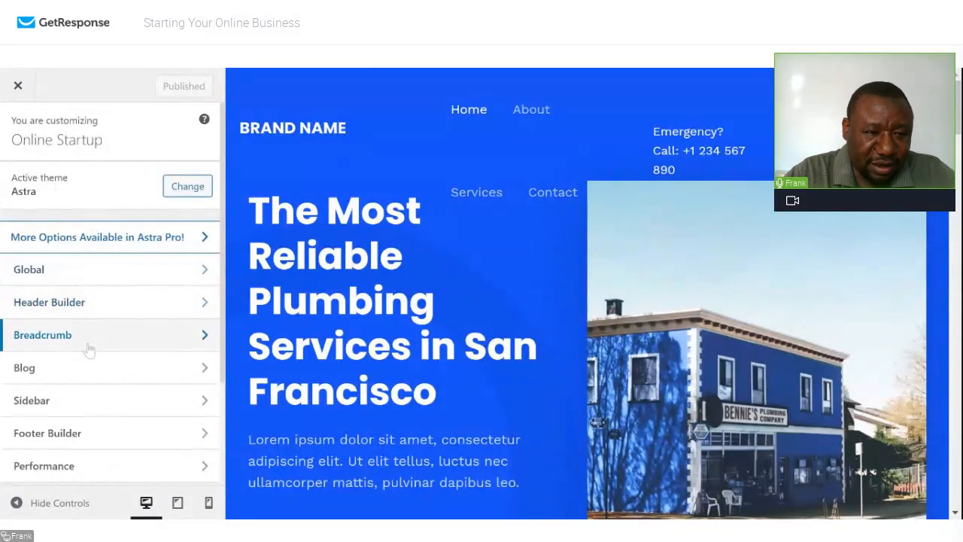
- Set the global theme color to pink #fb0eb3 and publish the change
click(138, 280)
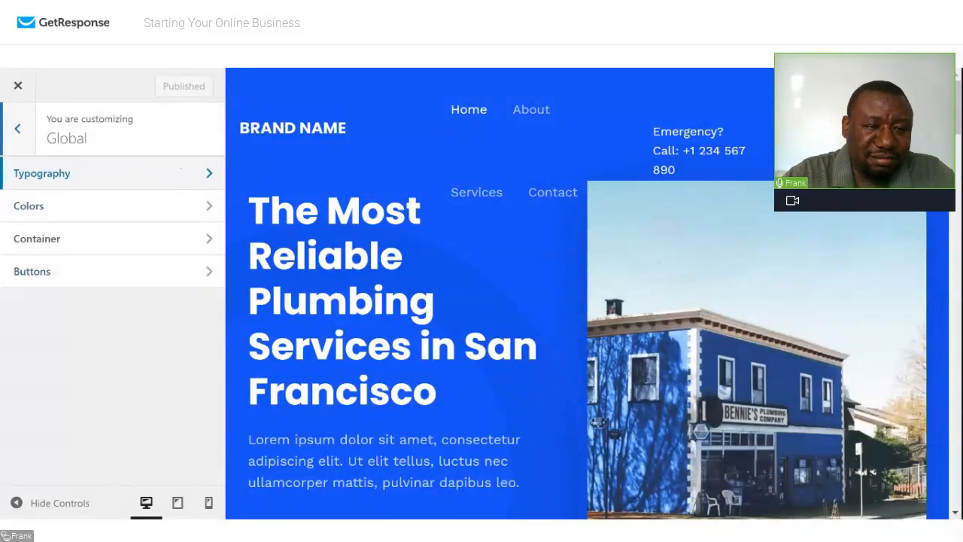
click(165, 212)
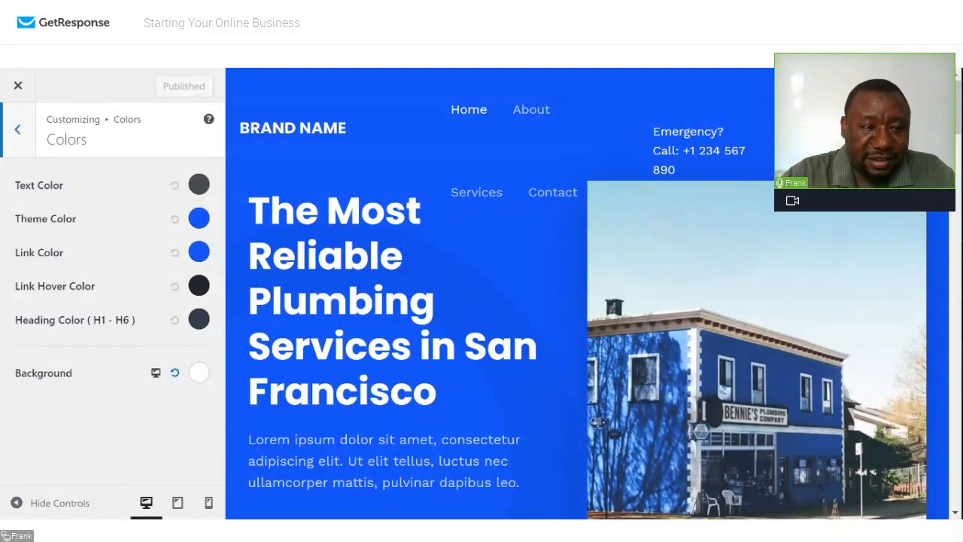
click(197, 218)
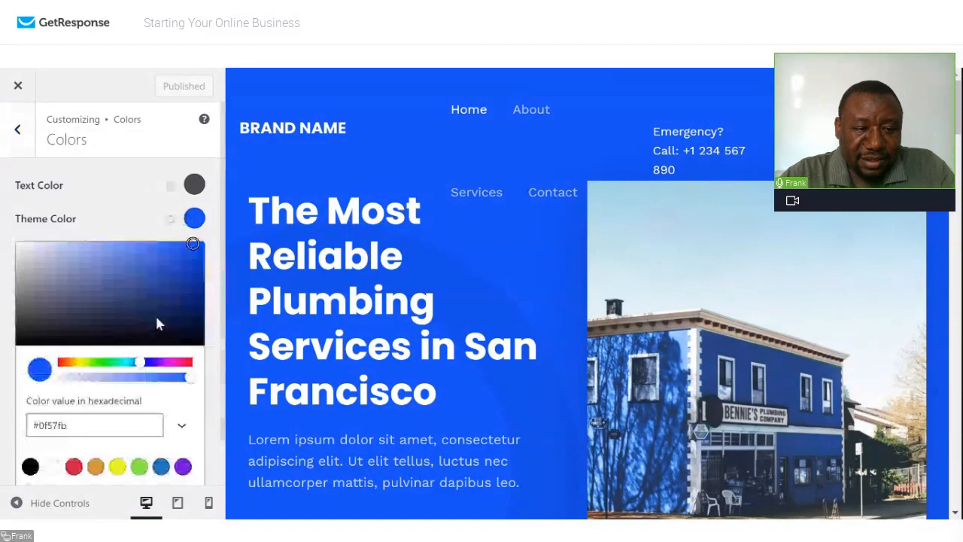
click(176, 363)
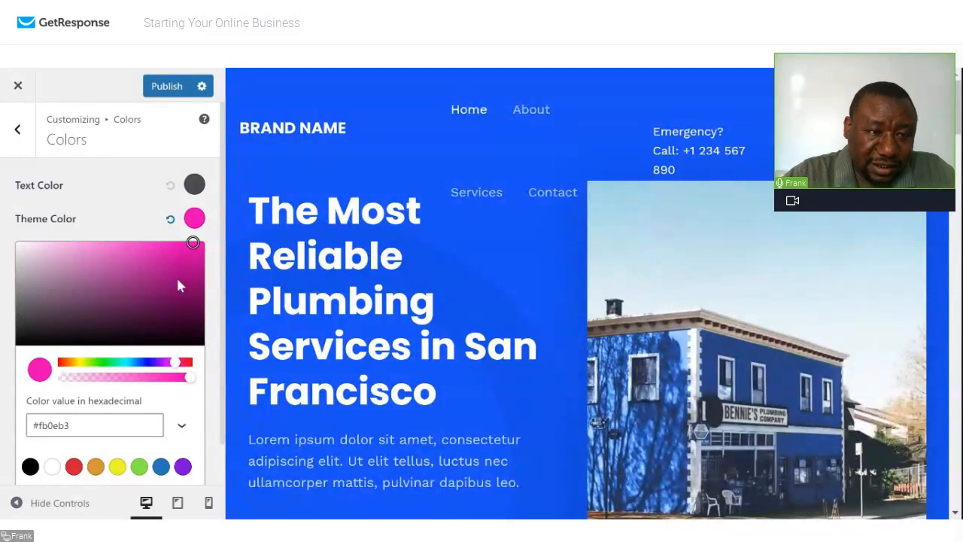
click(167, 88)
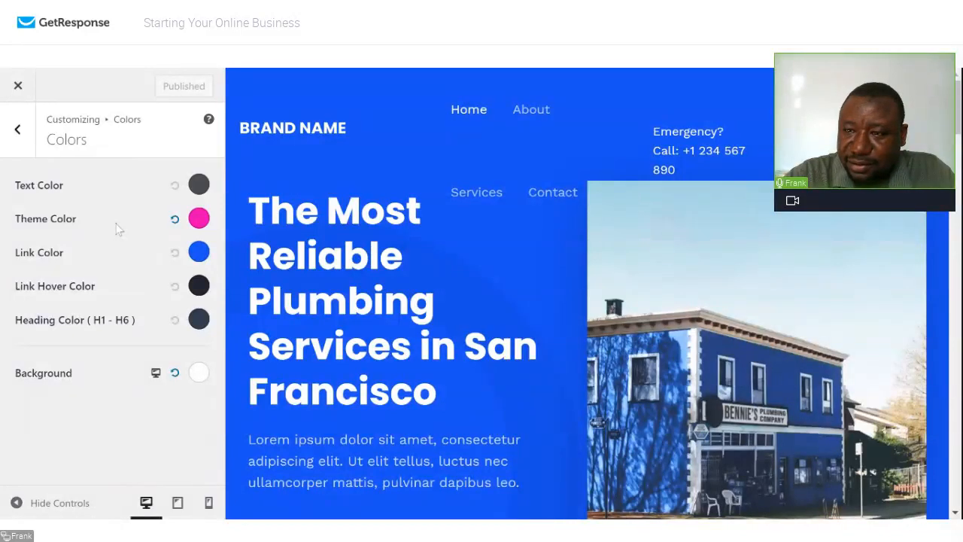
mouse_move(958, 93)
mouse_down()
mouse_move(954, 436)
mouse_move(956, 92)
mouse_up()
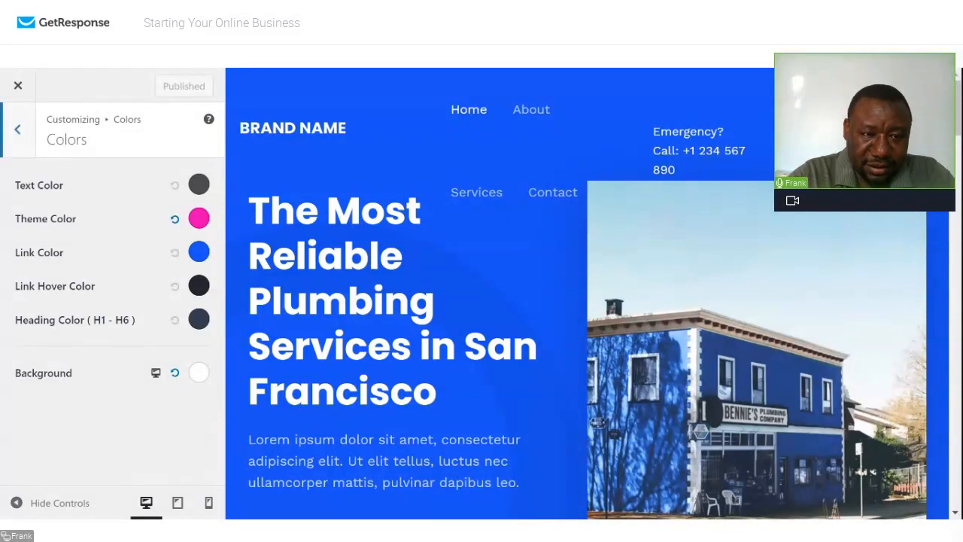
- Set the general layout in the global container settings to Full Width / Contained
click(19, 130)
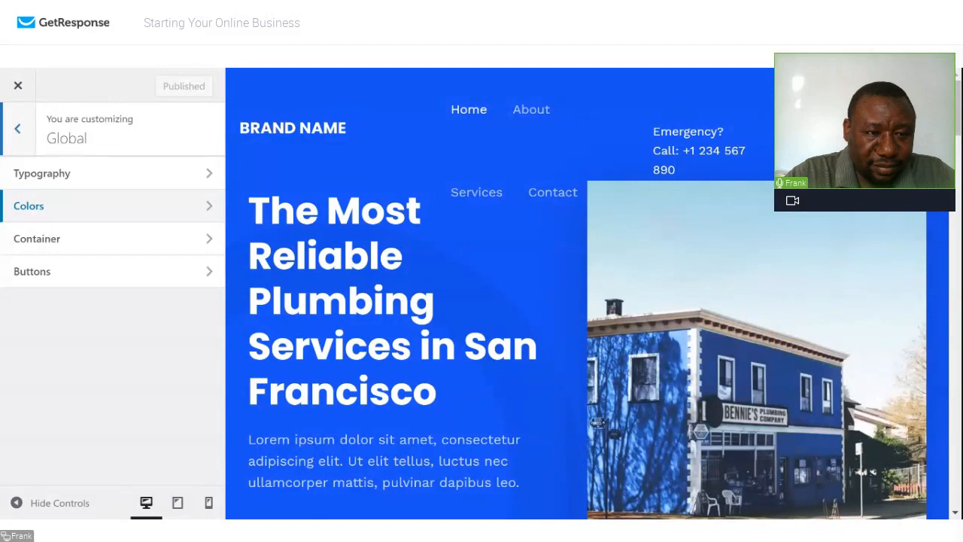
click(115, 239)
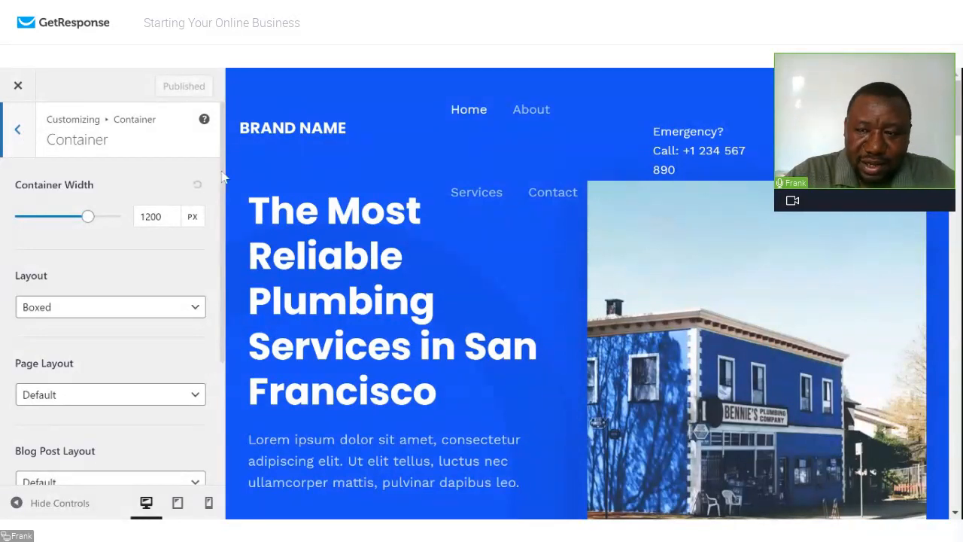
scroll(218, 231, down, 1)
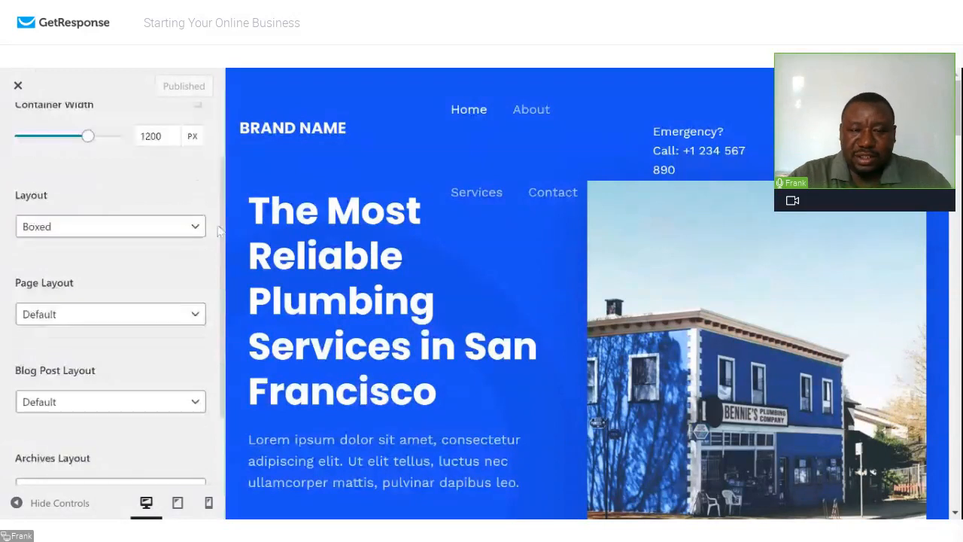
click(196, 229)
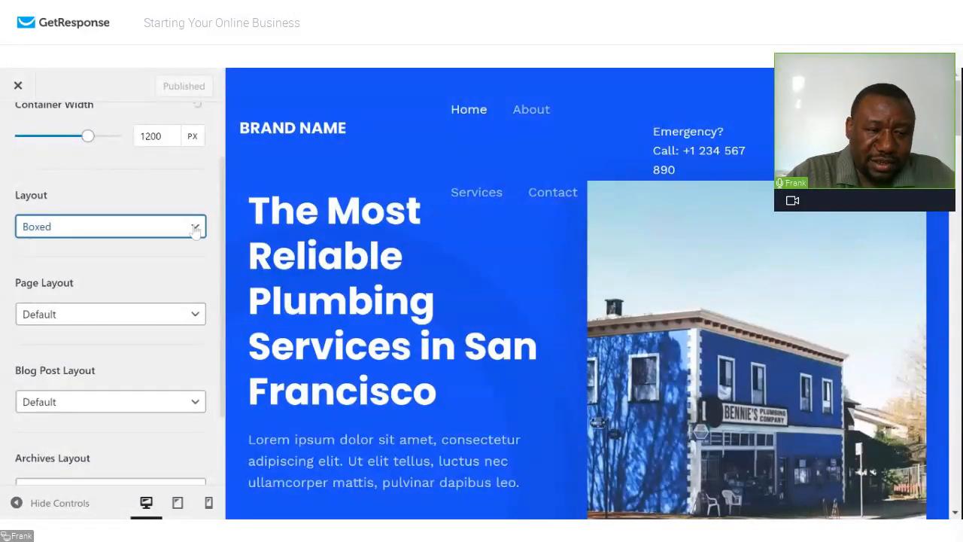
click(134, 310)
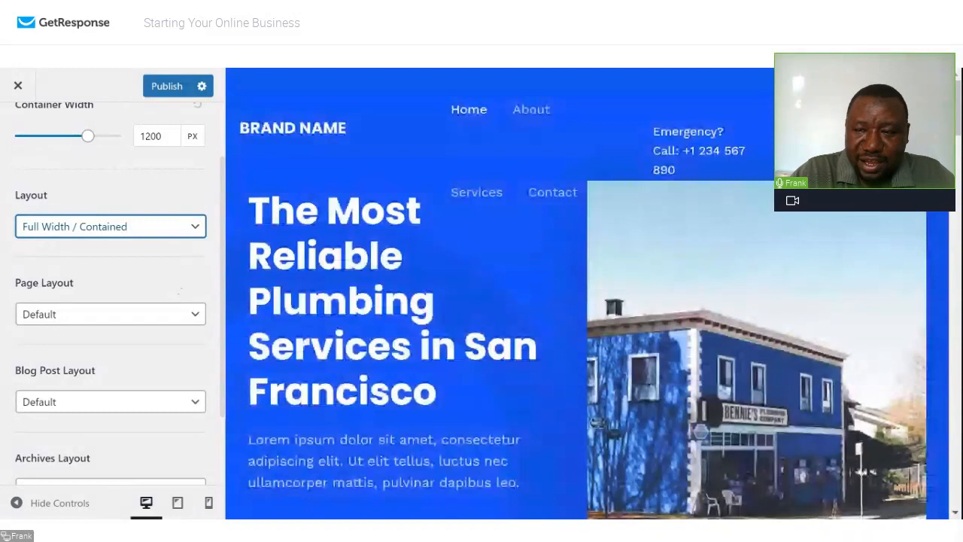
- Set the container's page layout and blog post layout to Full Width / Contained, and publish the changes
click(187, 316)
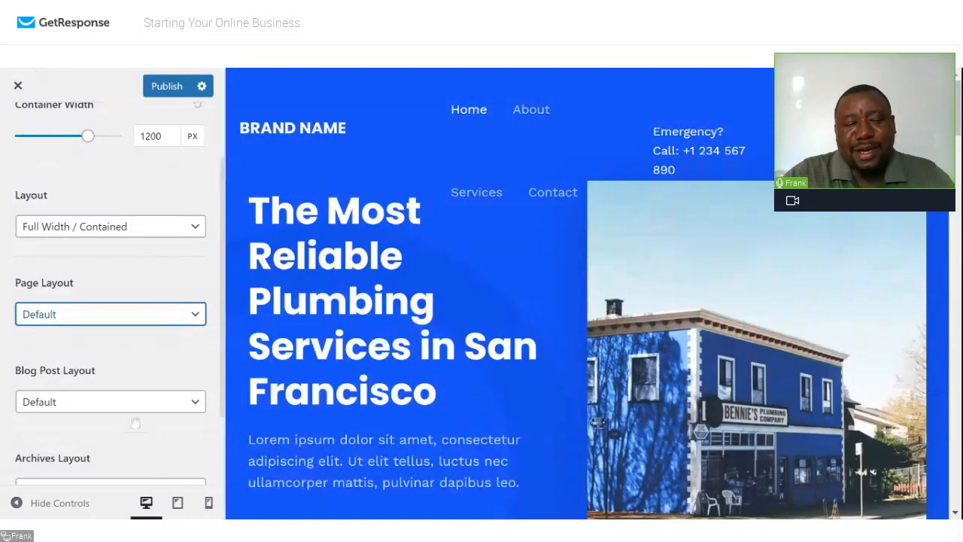
key(Down)
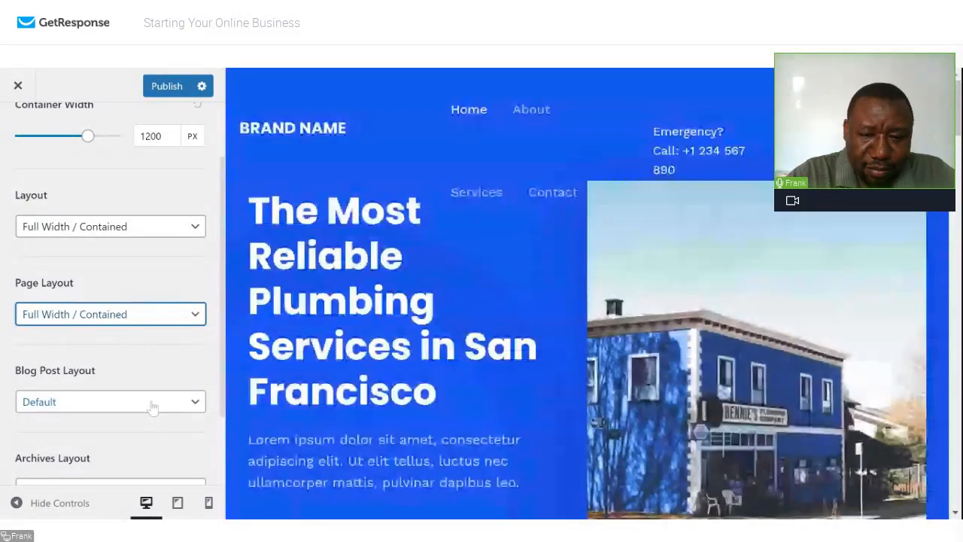
click(153, 406)
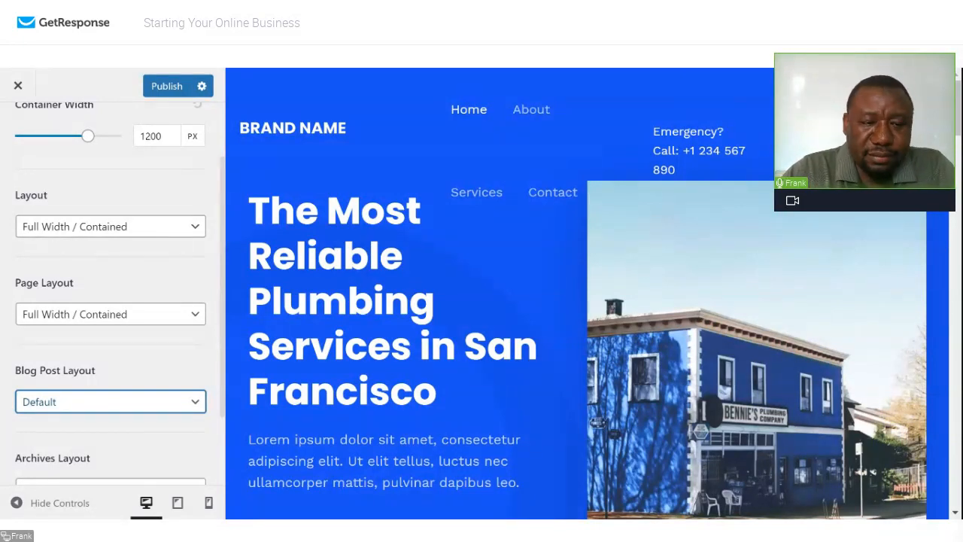
click(74, 461)
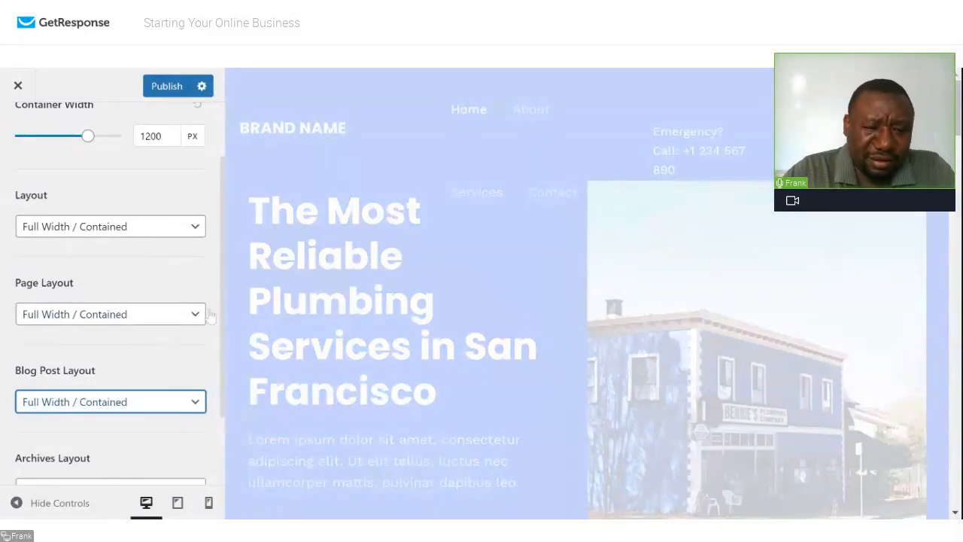
scroll(223, 304, down, 3)
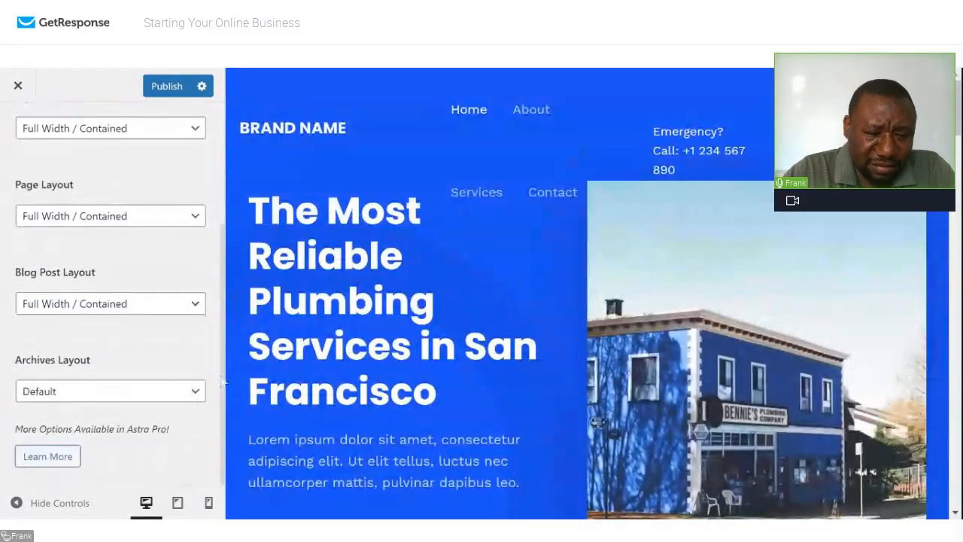
scroll(217, 408, up, 5)
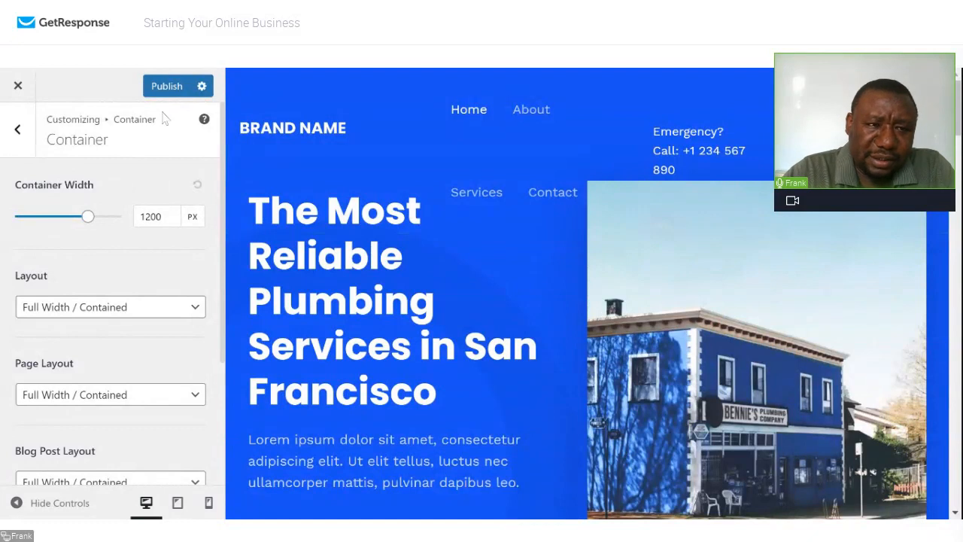
click(166, 86)
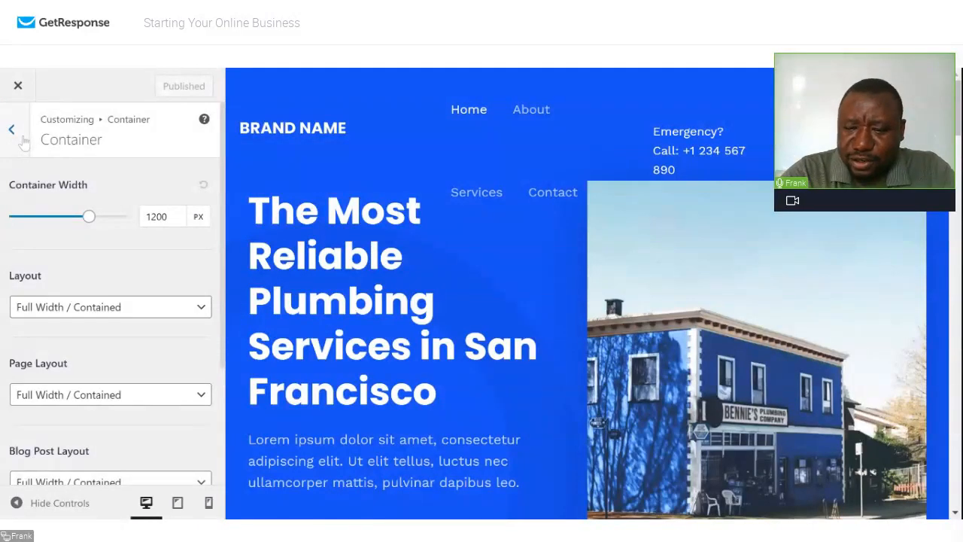
- View the global button settings and return to the customizer's main list of sections
click(12, 130)
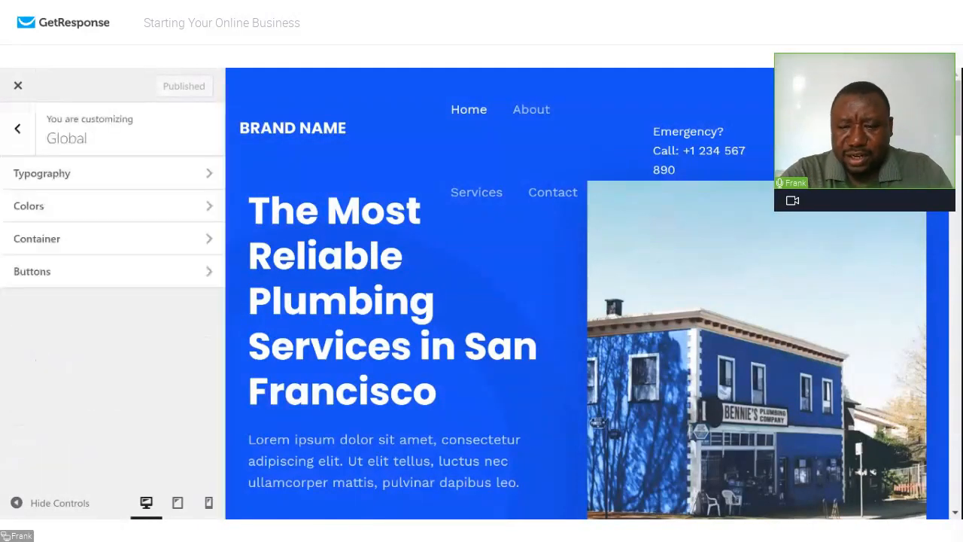
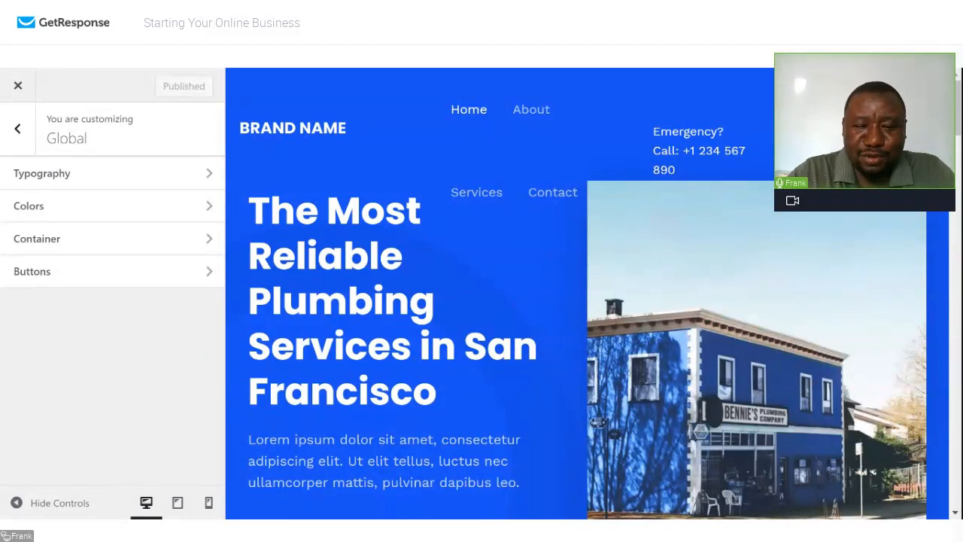
click(149, 277)
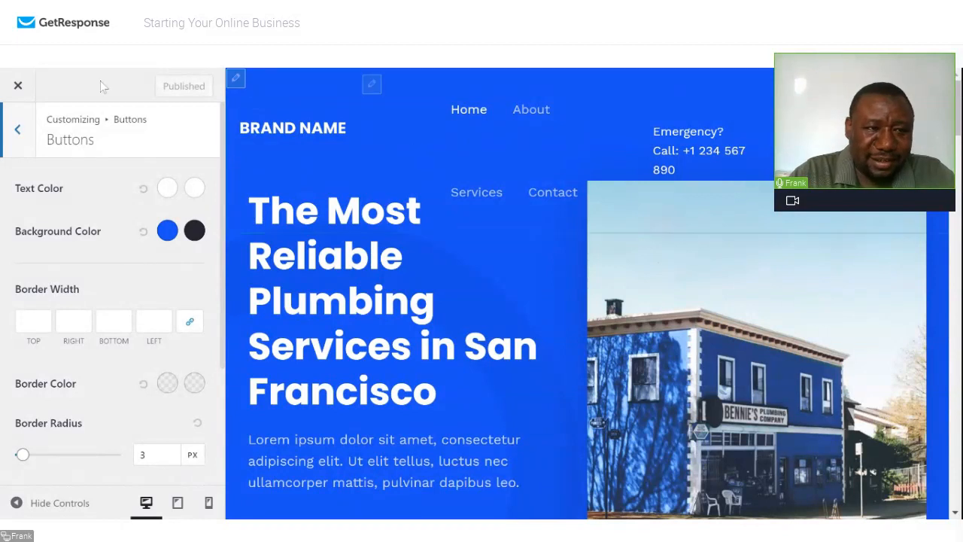
click(18, 130)
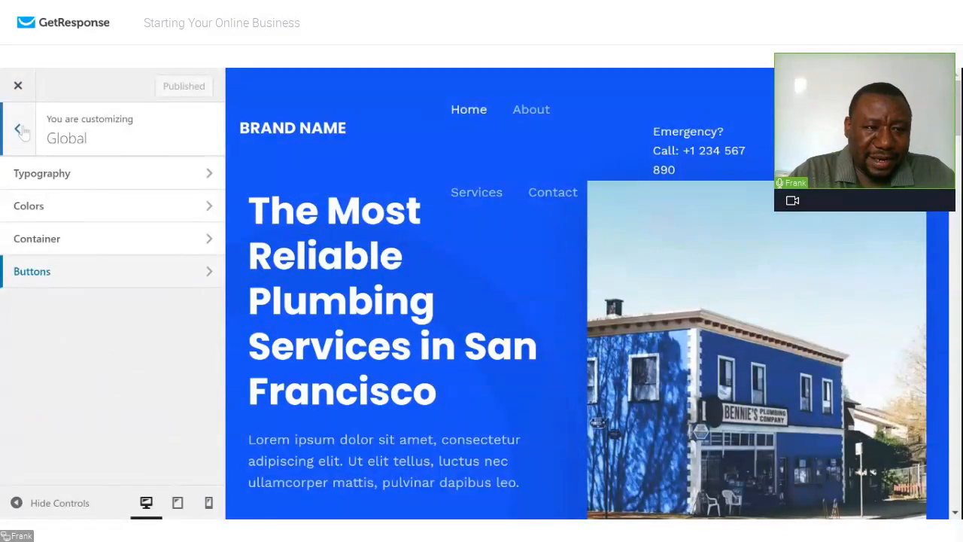
click(18, 130)
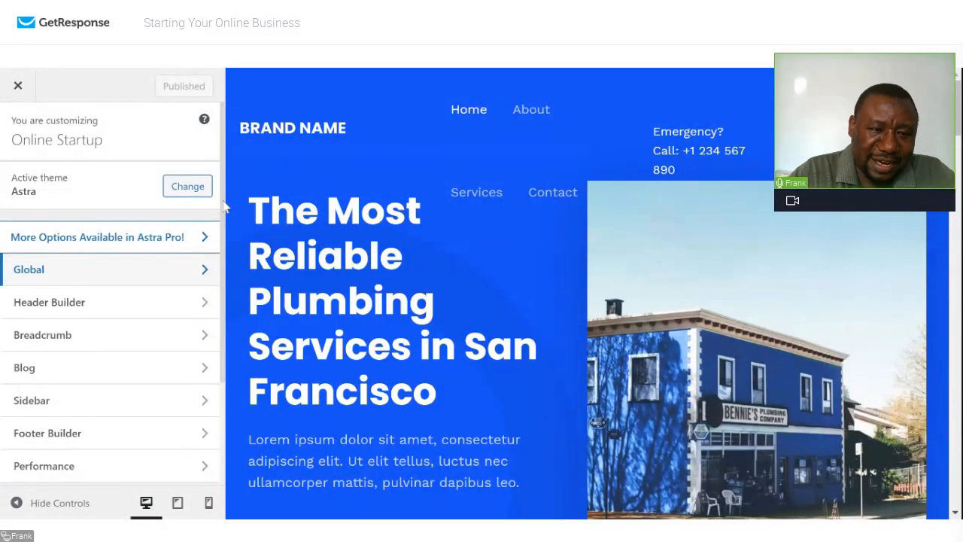
- Open the Site Identity & Logo settings in the Header Builder and bring the current logo's options into view
scroll(224, 234, down, 2)
drag(224, 228, 221, 295)
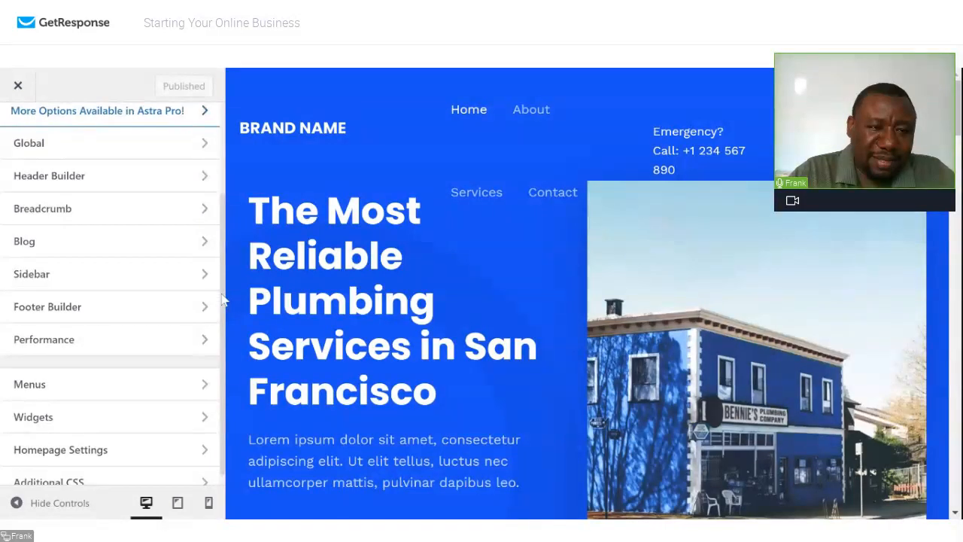
click(165, 184)
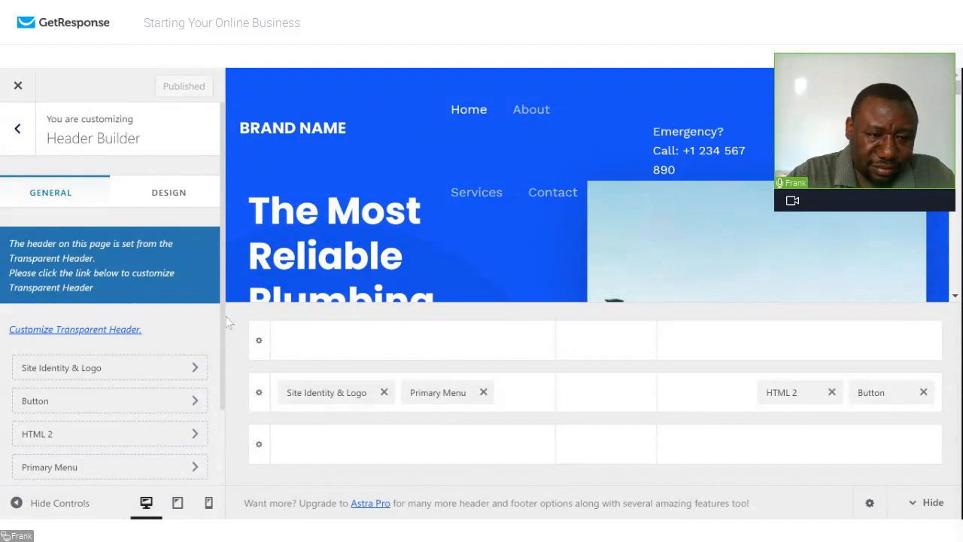
drag(221, 346, 235, 387)
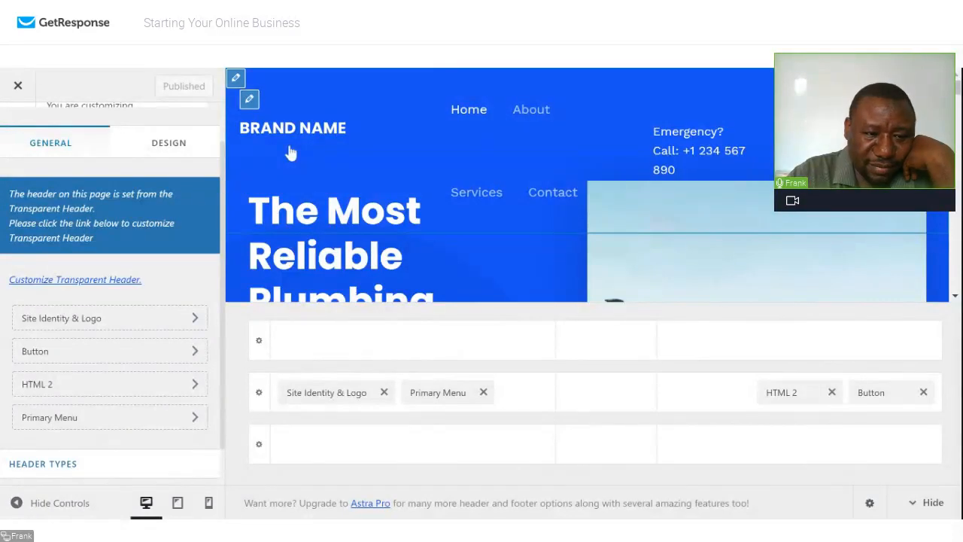
click(162, 318)
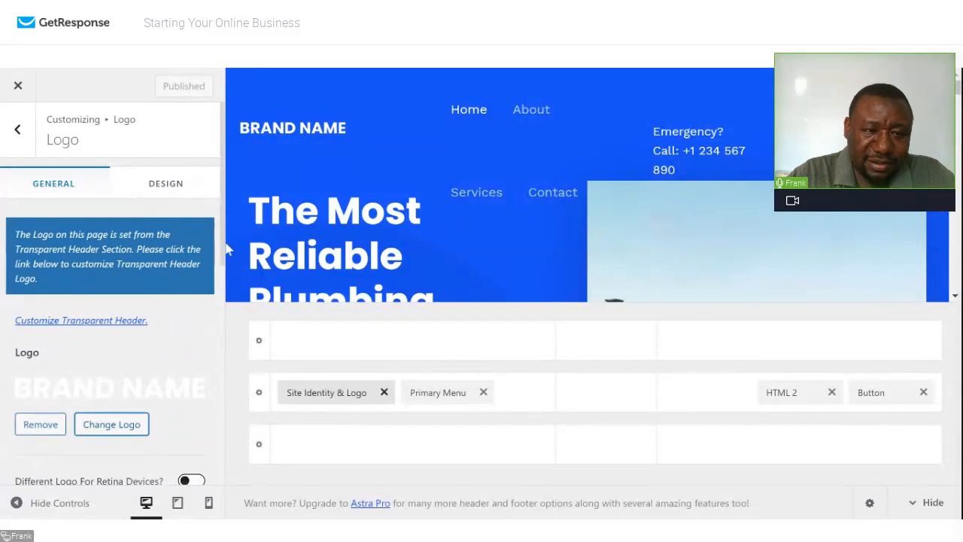
drag(223, 243, 223, 313)
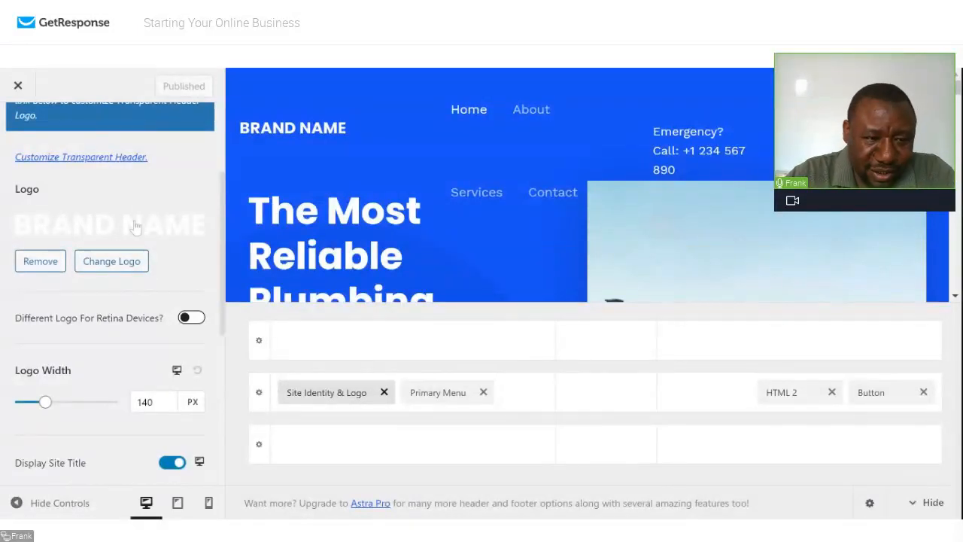
- Start changing the header logo and upload the "logo (3)" image file as its replacement
click(113, 261)
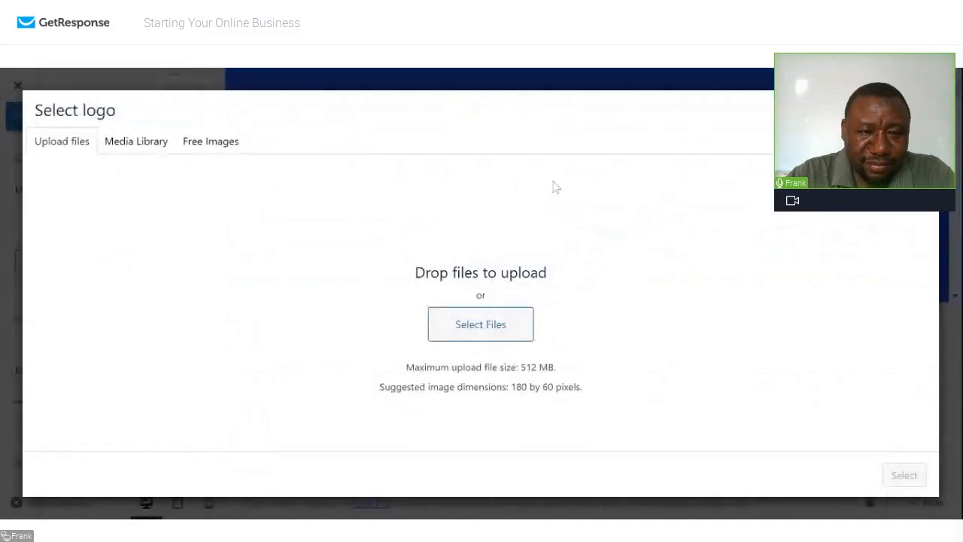
click(483, 330)
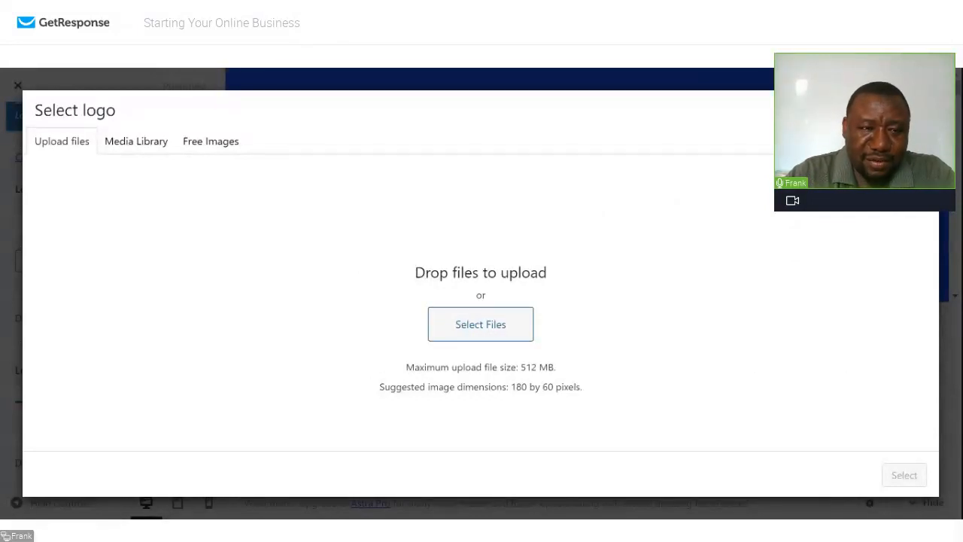
click(155, 147)
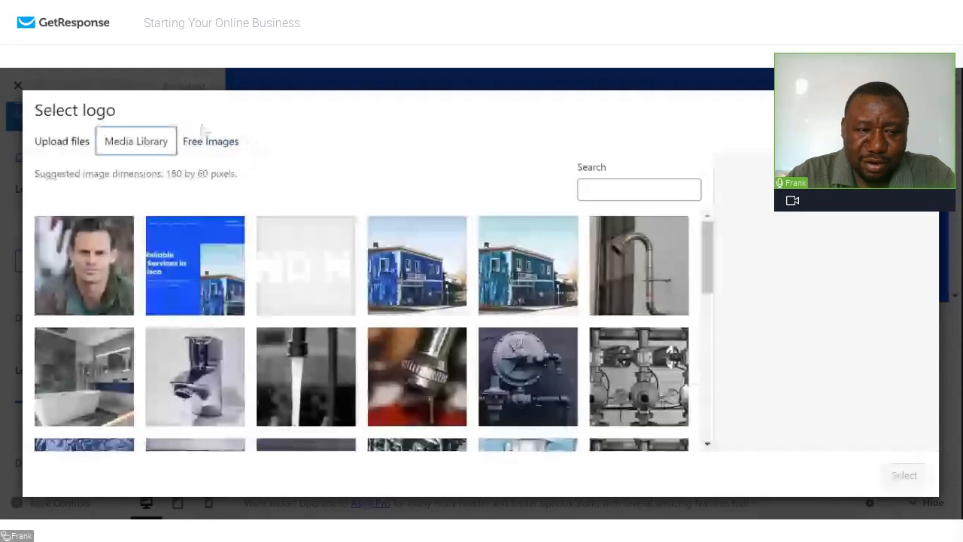
click(57, 146)
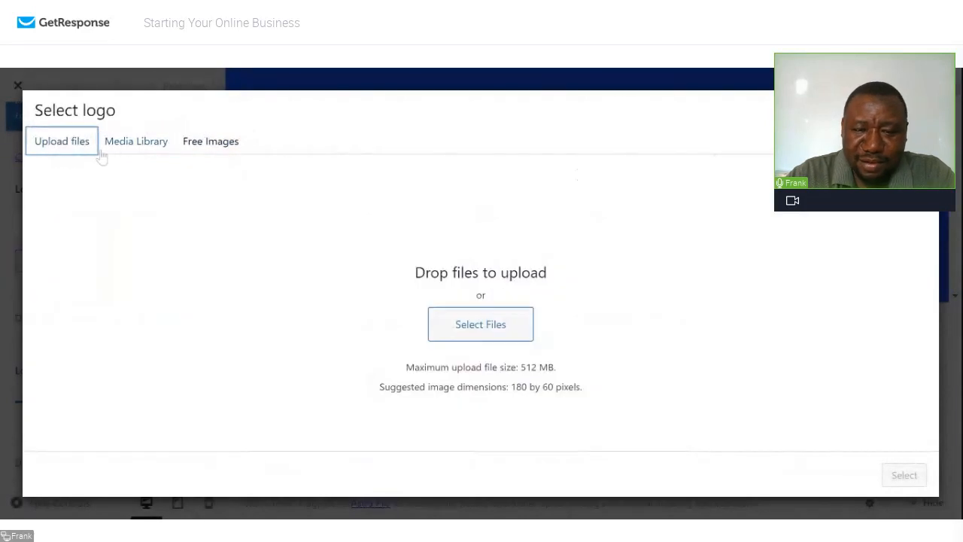
click(479, 332)
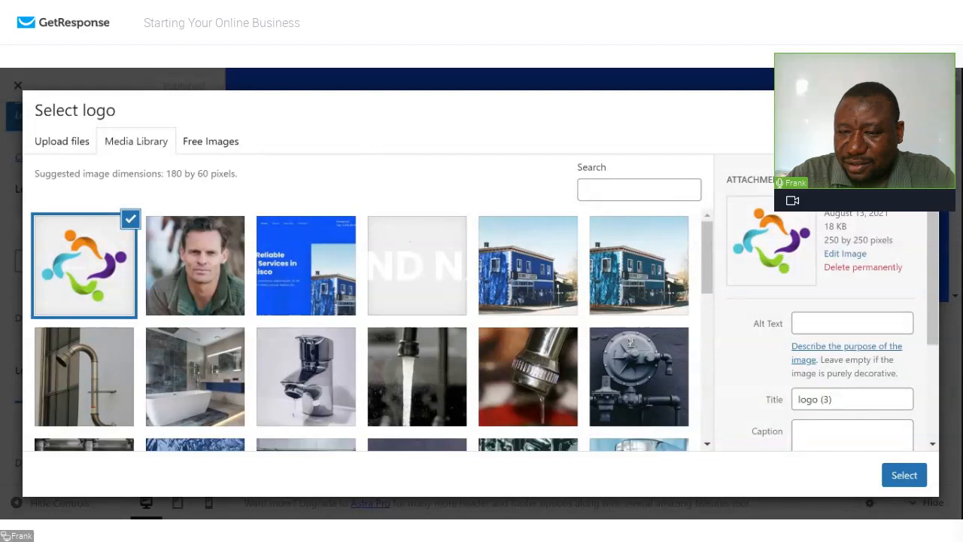
- Set the uploaded logo's alt text to "online startup" in its attachment details and choose the image as the header logo
scroll(937, 297, down, 1)
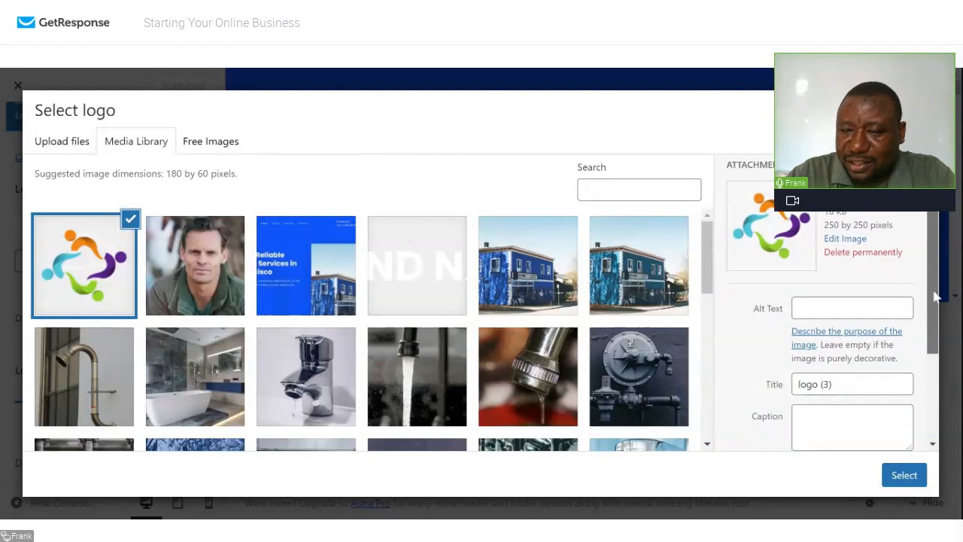
scroll(937, 309, down, 2)
scroll(939, 331, up, 1)
scroll(941, 329, down, 1)
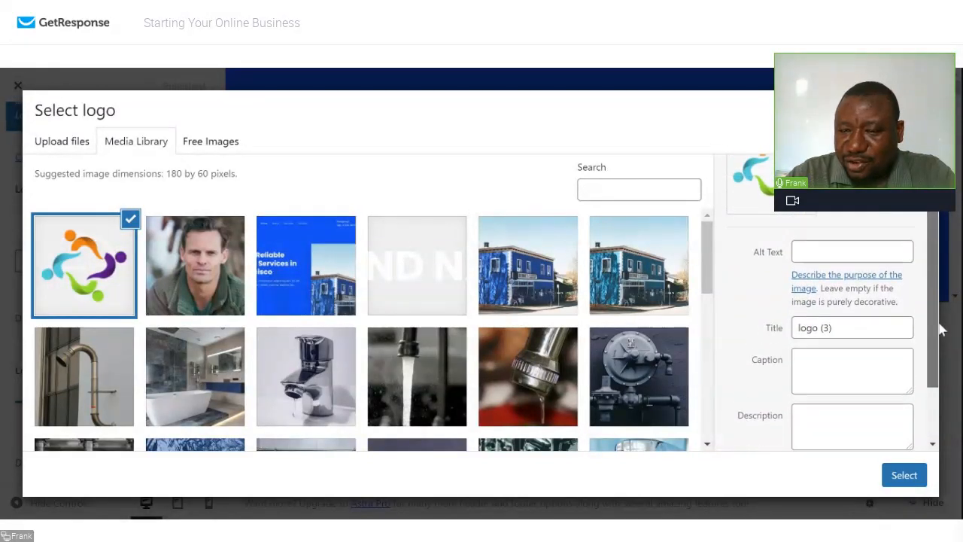
scroll(937, 329, up, 1)
scroll(935, 348, down, 3)
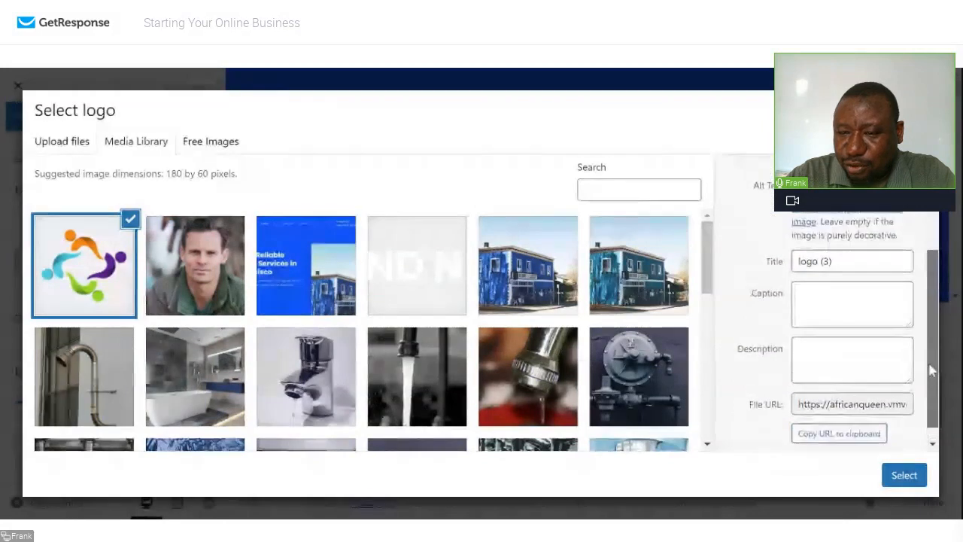
drag(930, 364, 930, 362)
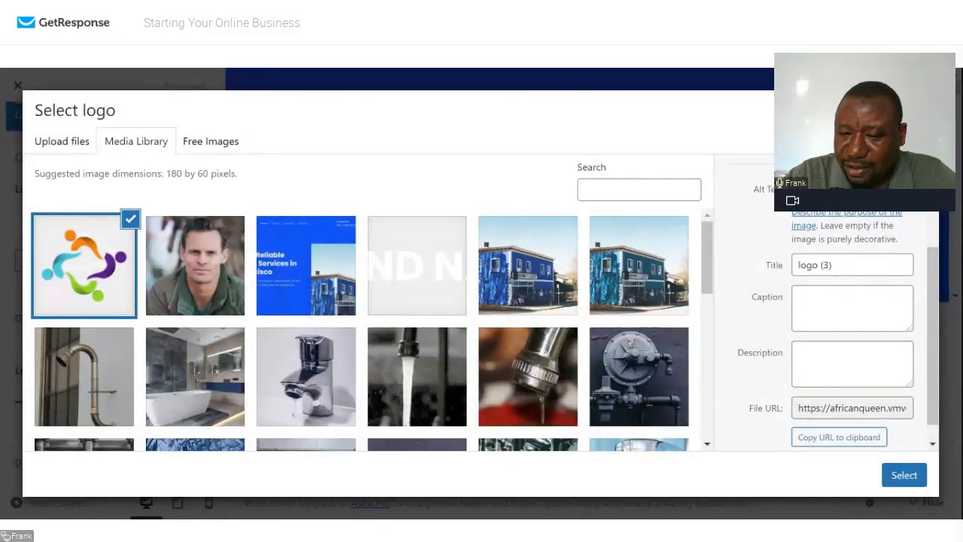
click(851, 364)
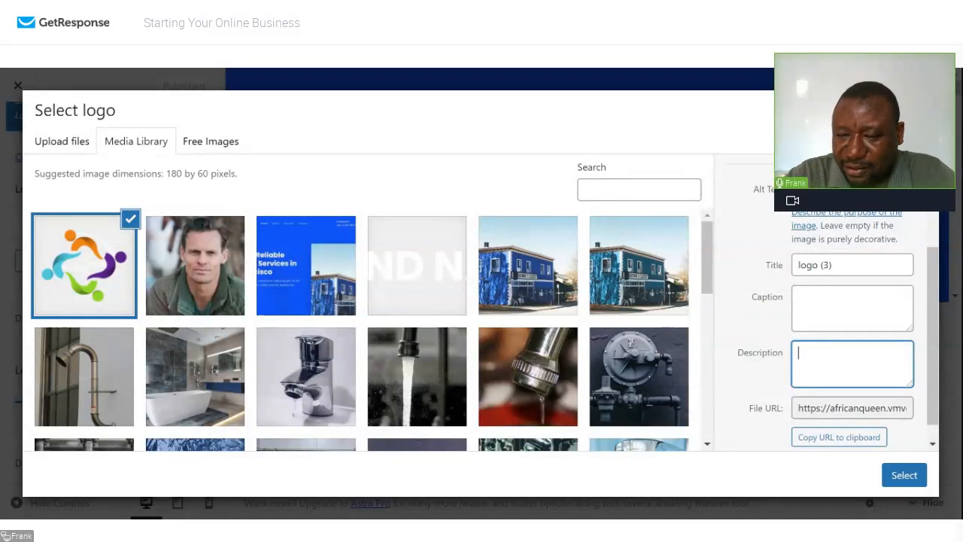
drag(932, 390, 930, 406)
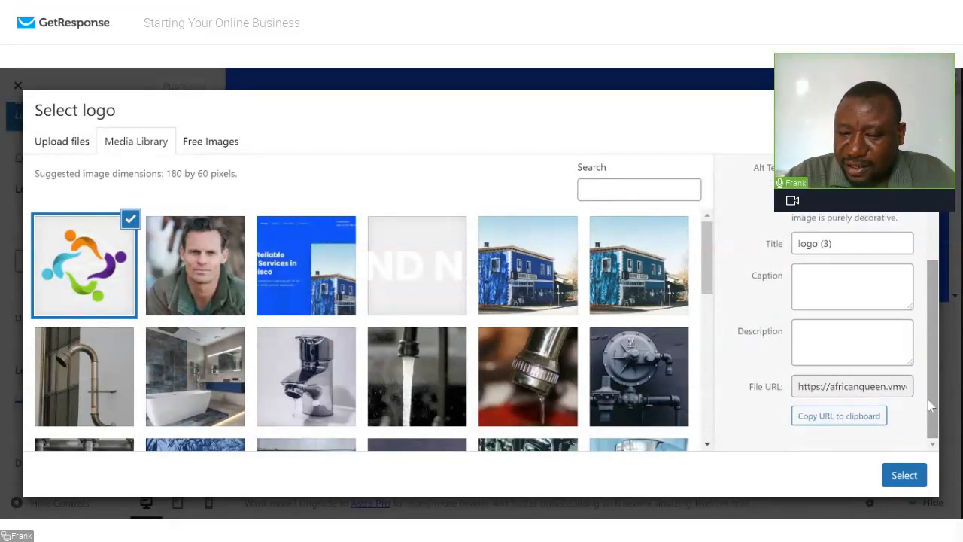
click(904, 476)
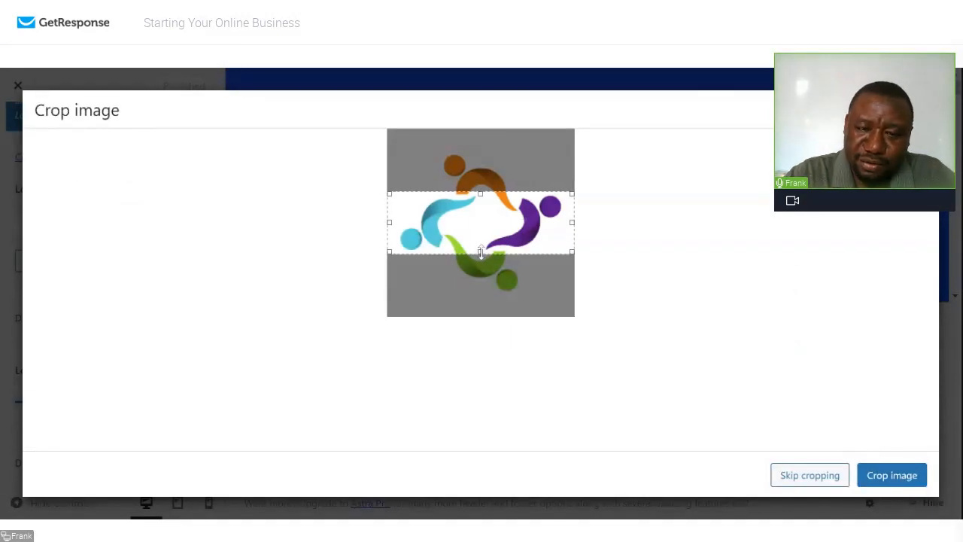
- Crop the logo to a full-width middle band that cuts off the orange and green figures, and apply it
drag(480, 252, 480, 288)
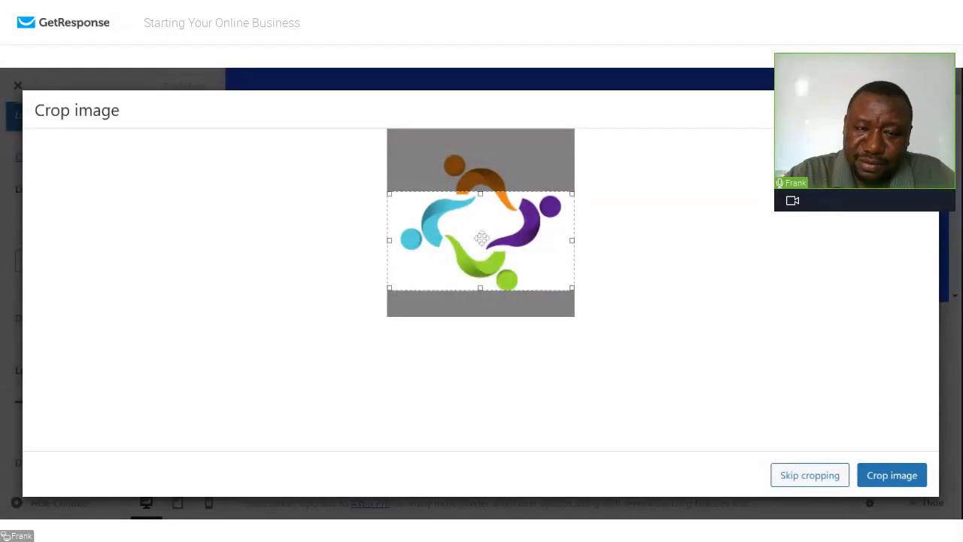
drag(479, 192, 474, 151)
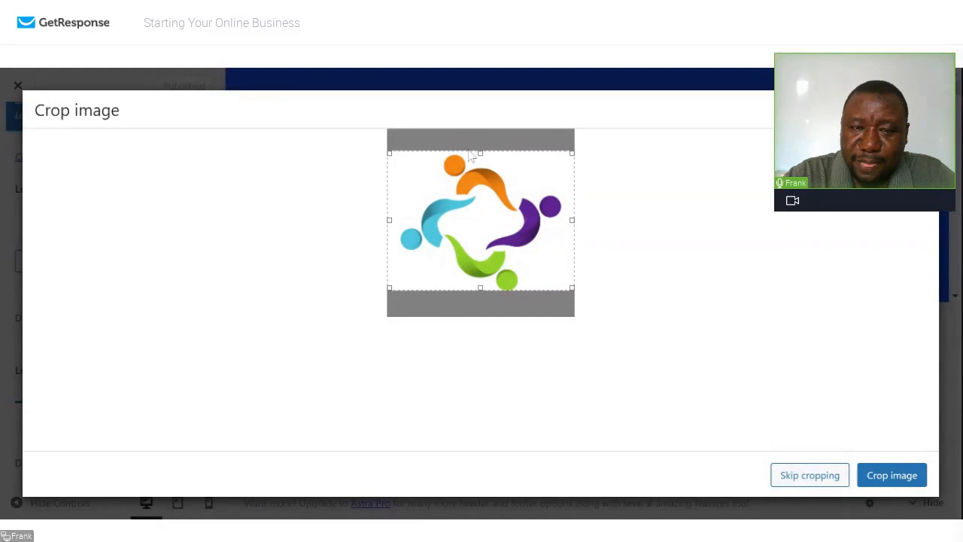
drag(481, 152, 482, 179)
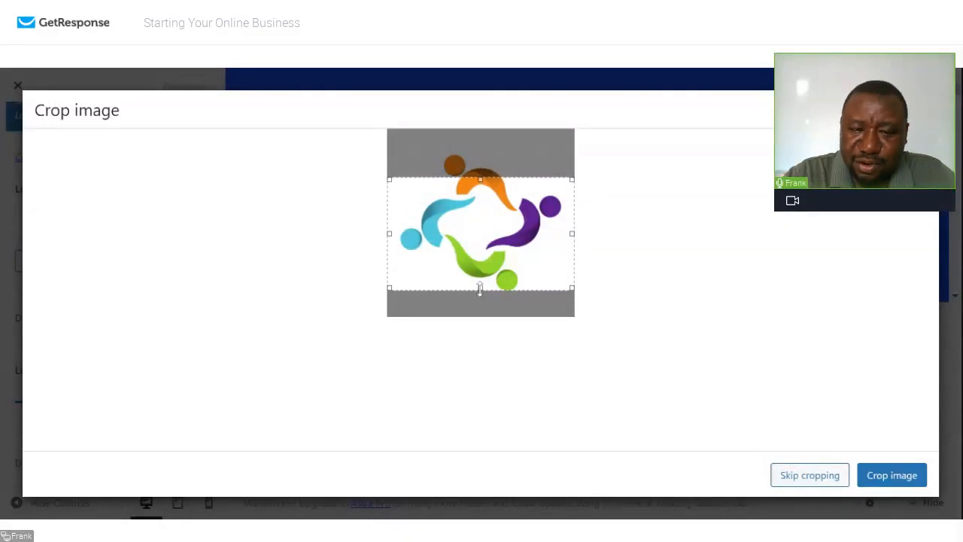
drag(480, 288, 487, 249)
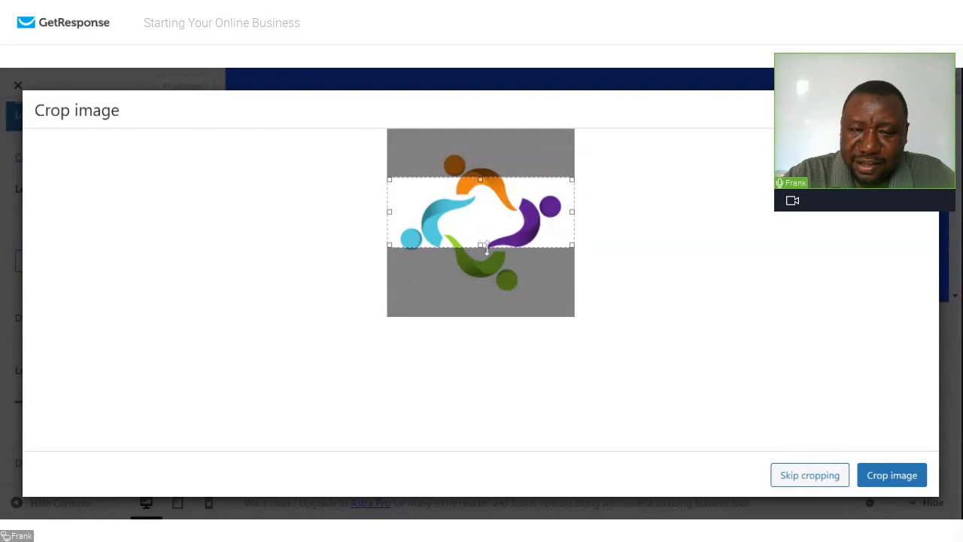
click(888, 481)
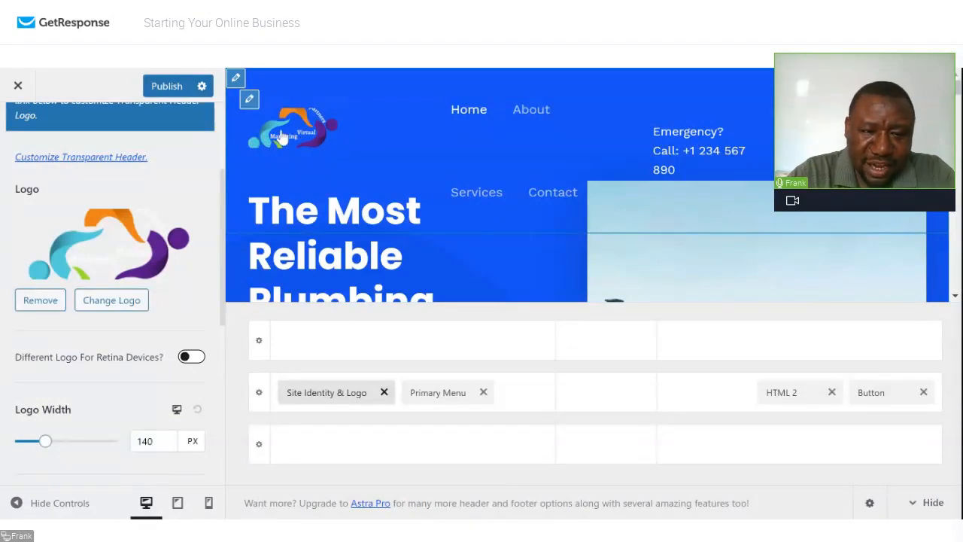
- Change the header logo back to the original "logo (3)" image, cropped so that all four coloured figures are included
click(111, 300)
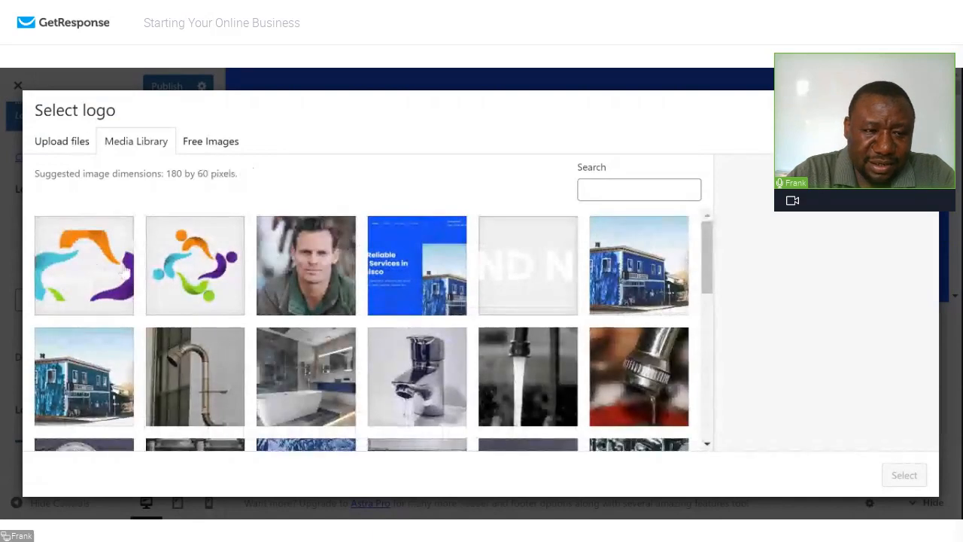
click(183, 272)
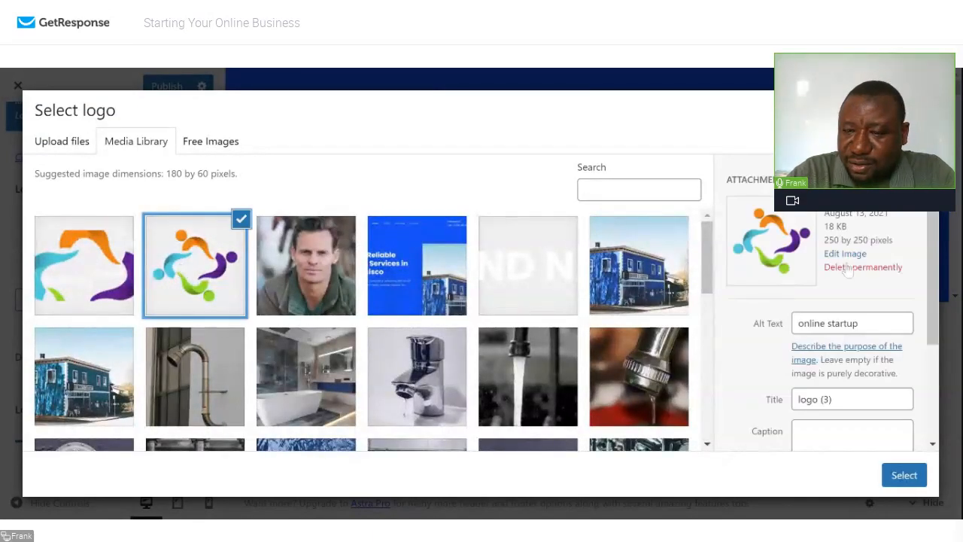
click(903, 476)
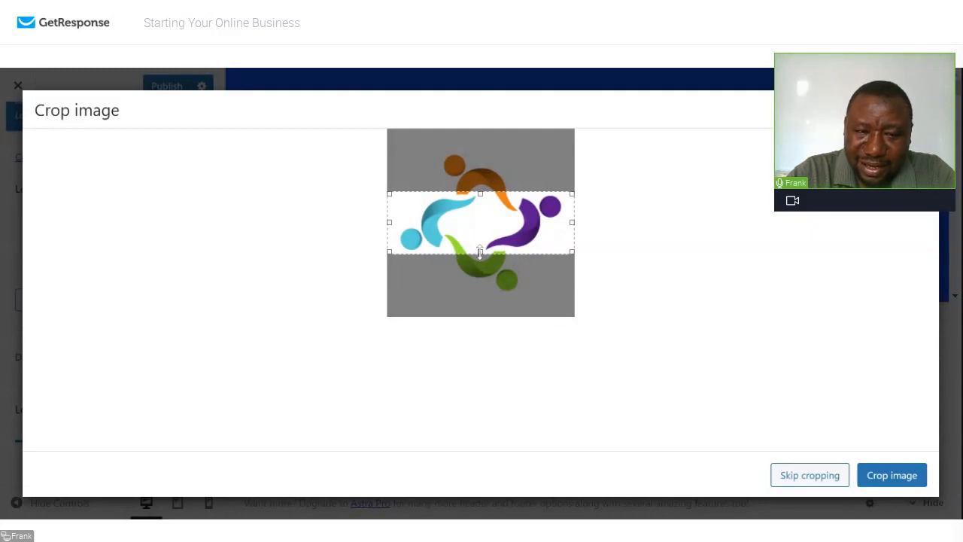
drag(480, 252, 480, 292)
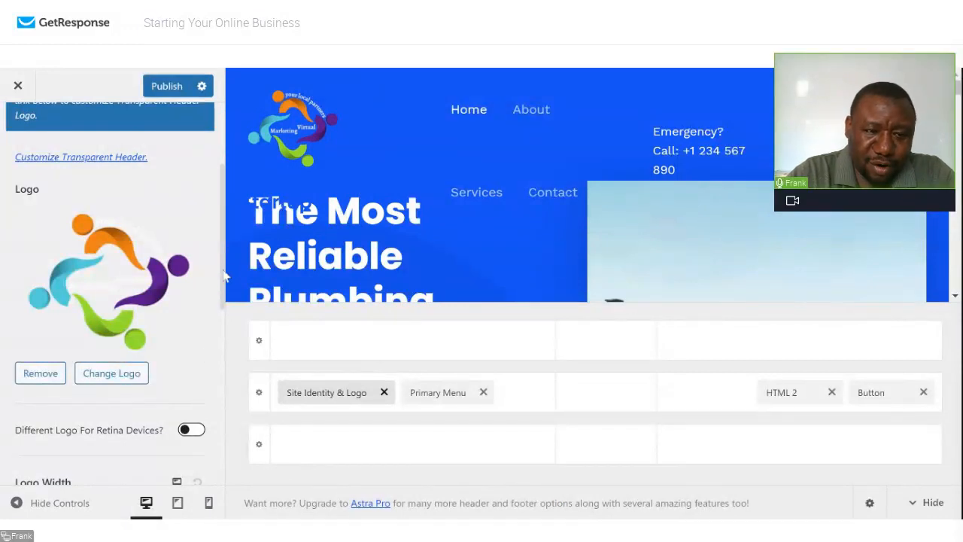
- Set the full "logo (3)" image as the site icon using the whole-image crop, and publish the changes
drag(225, 277, 222, 369)
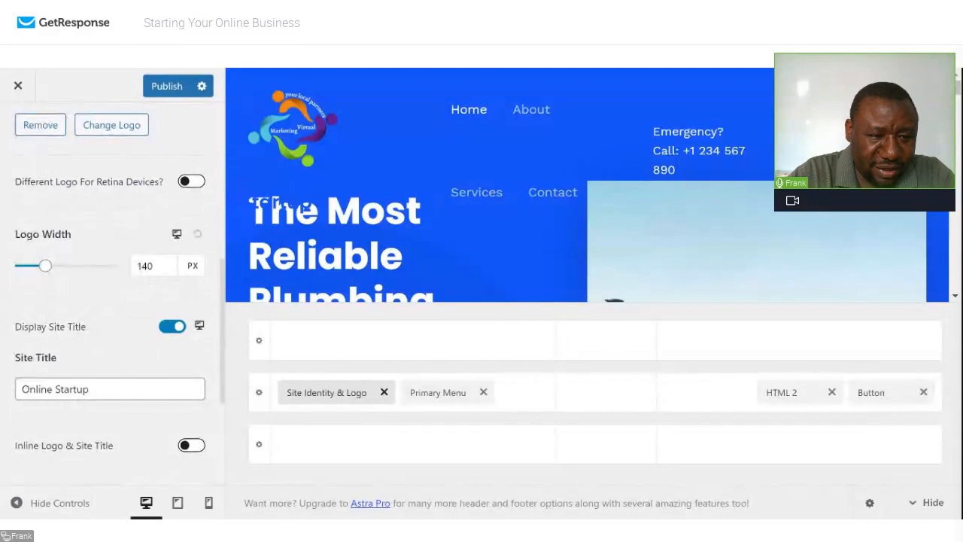
drag(222, 370, 223, 192)
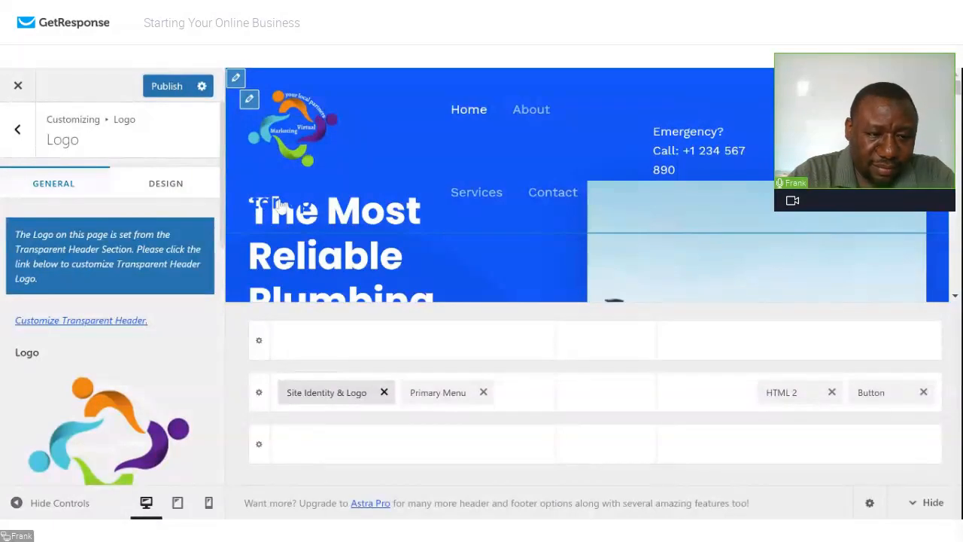
drag(224, 211, 240, 388)
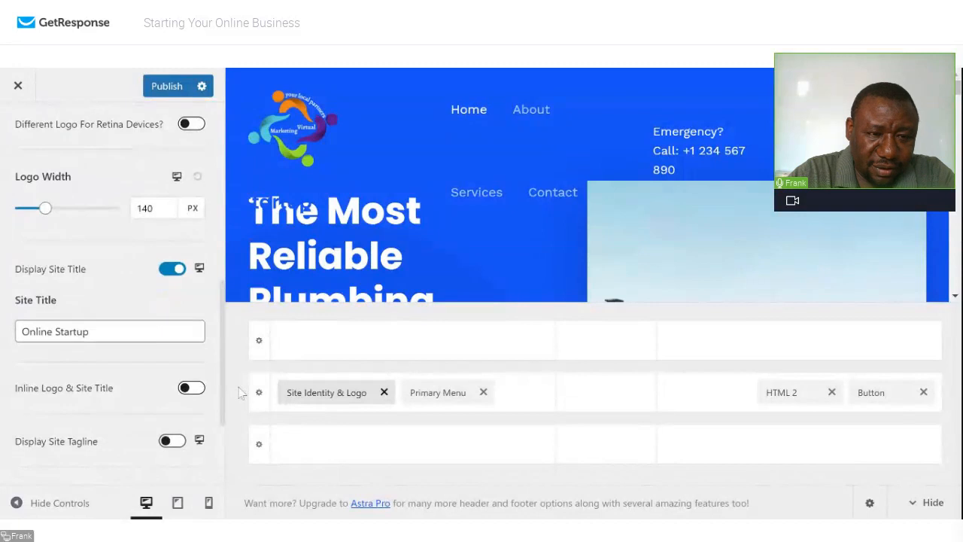
drag(239, 392, 229, 188)
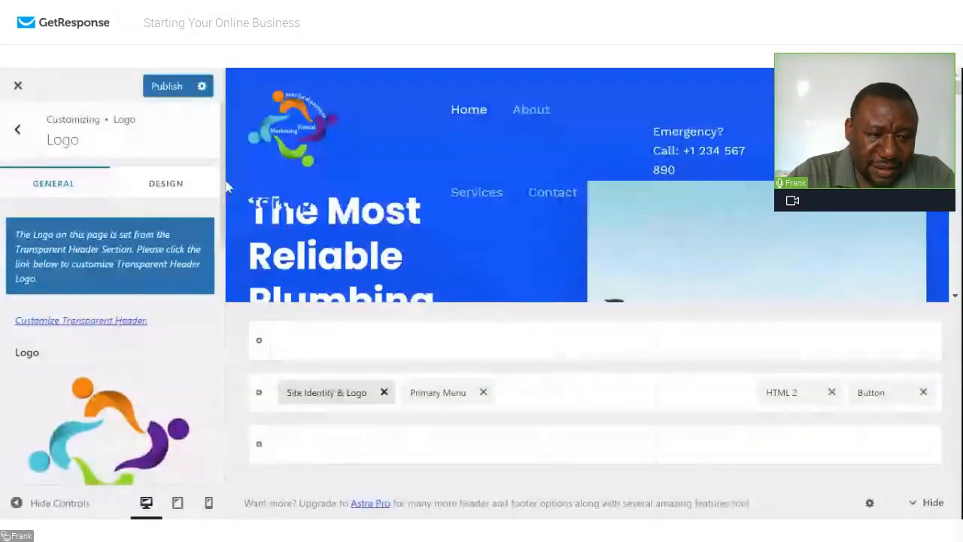
drag(229, 188, 233, 474)
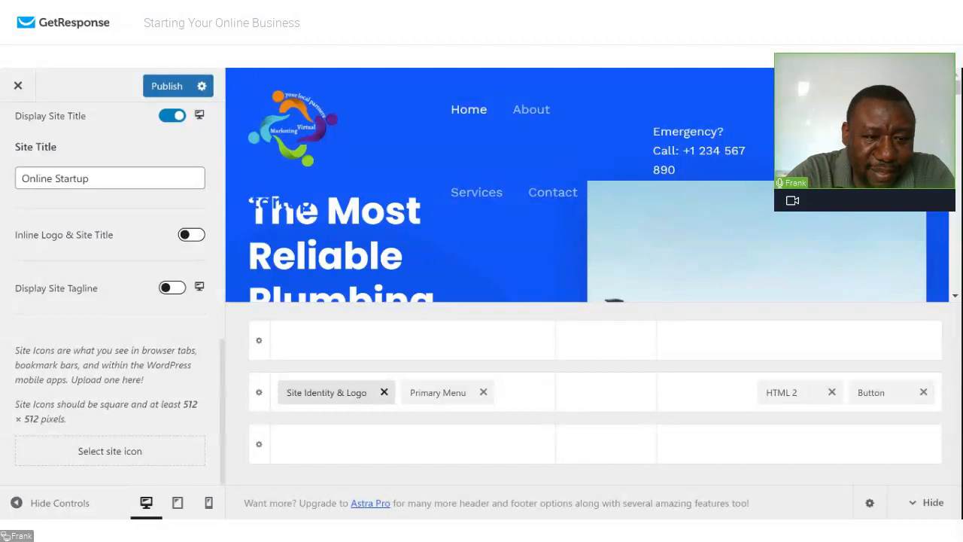
click(103, 455)
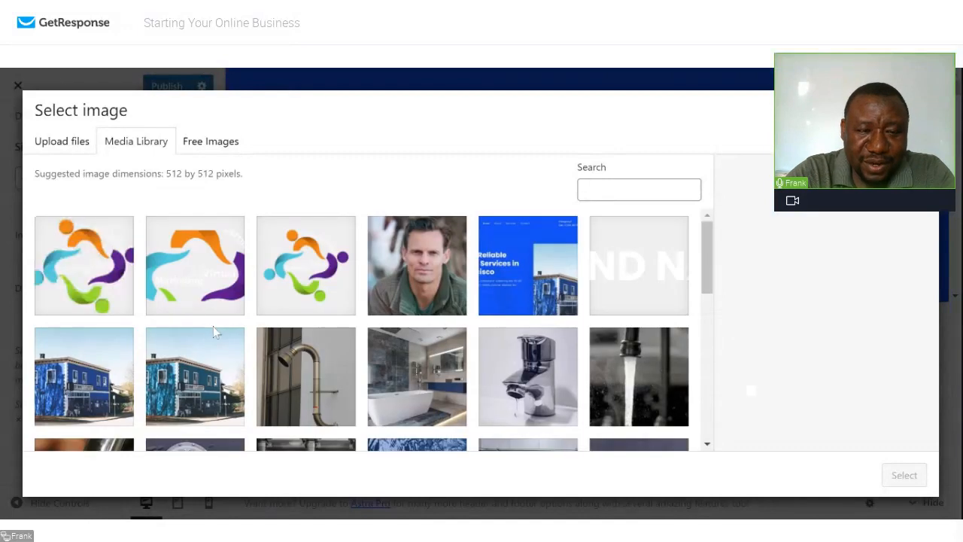
click(305, 265)
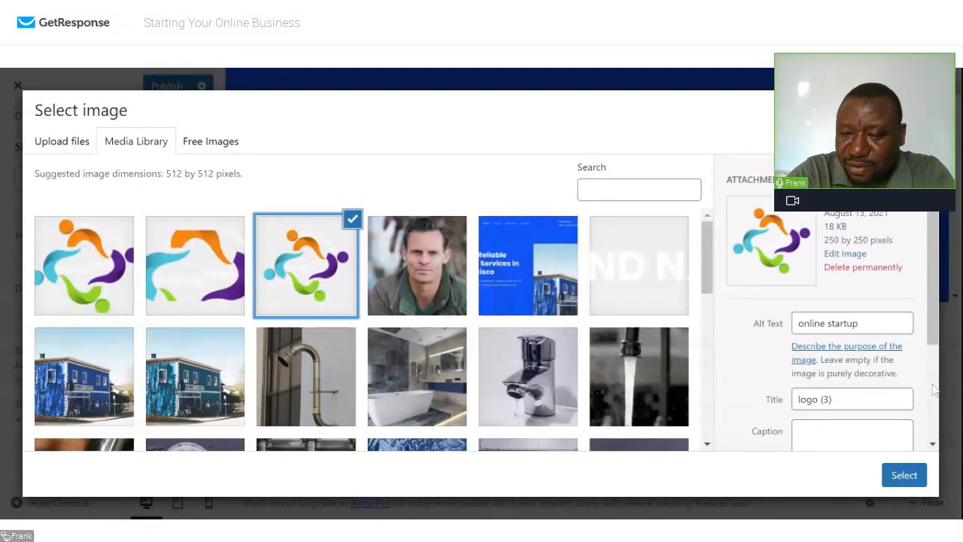
click(907, 475)
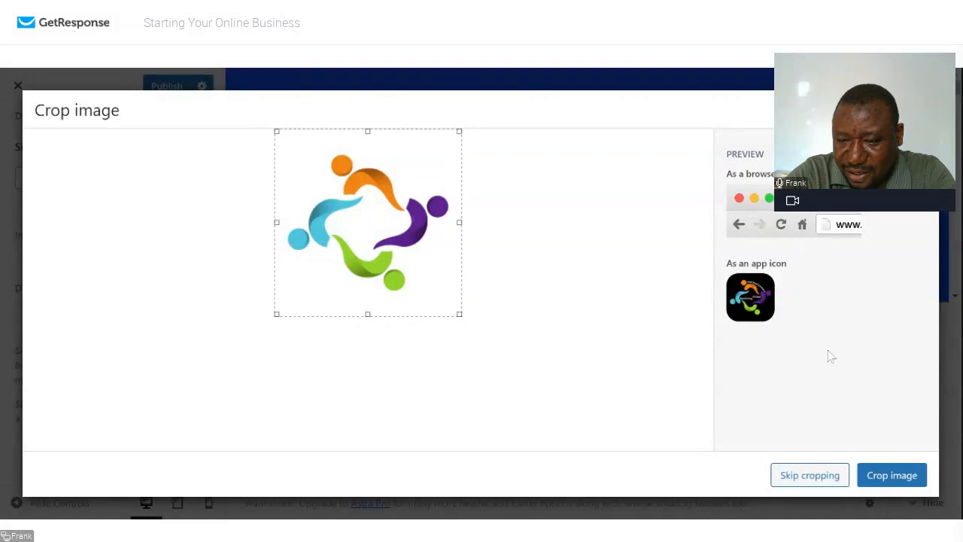
click(886, 481)
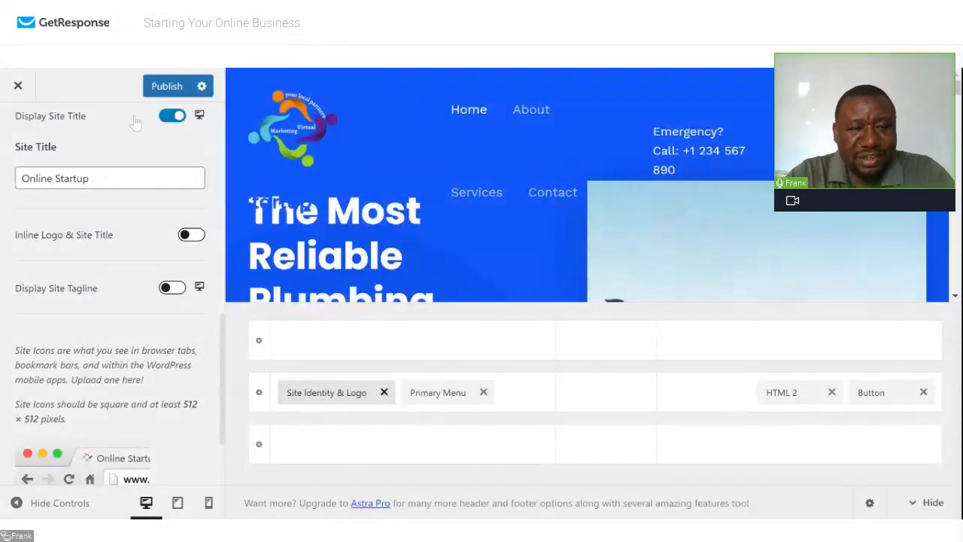
click(169, 87)
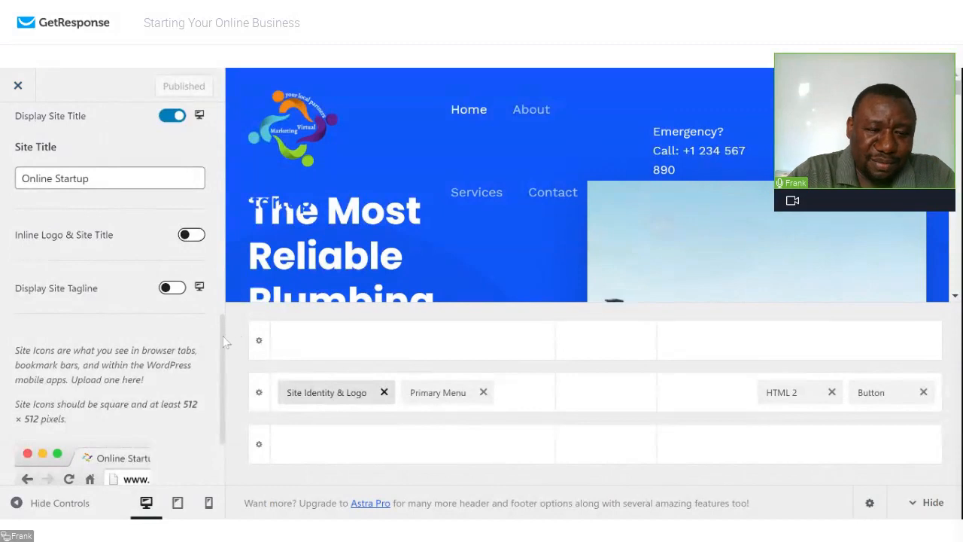
- Return from the logo settings to the Header Builder's element list and open the Button settings
drag(223, 337, 226, 113)
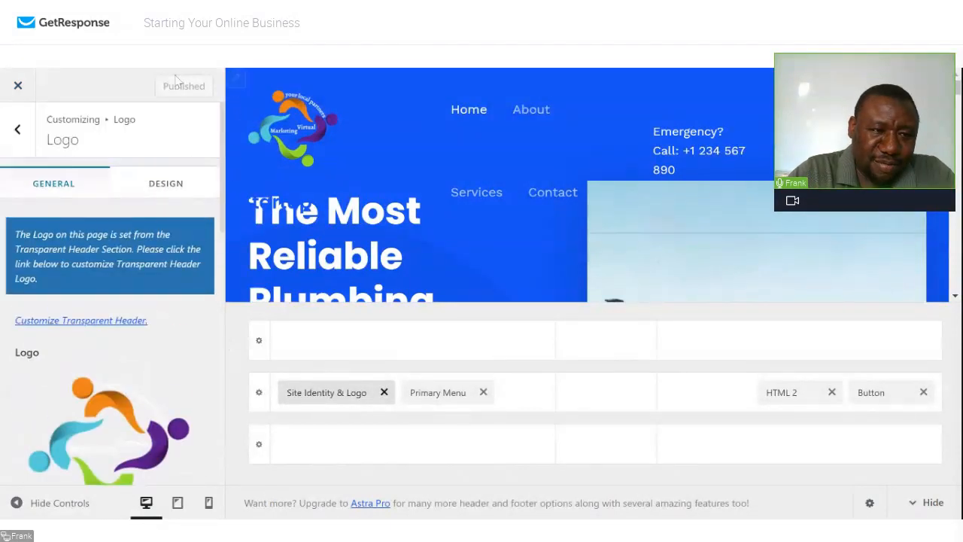
click(17, 128)
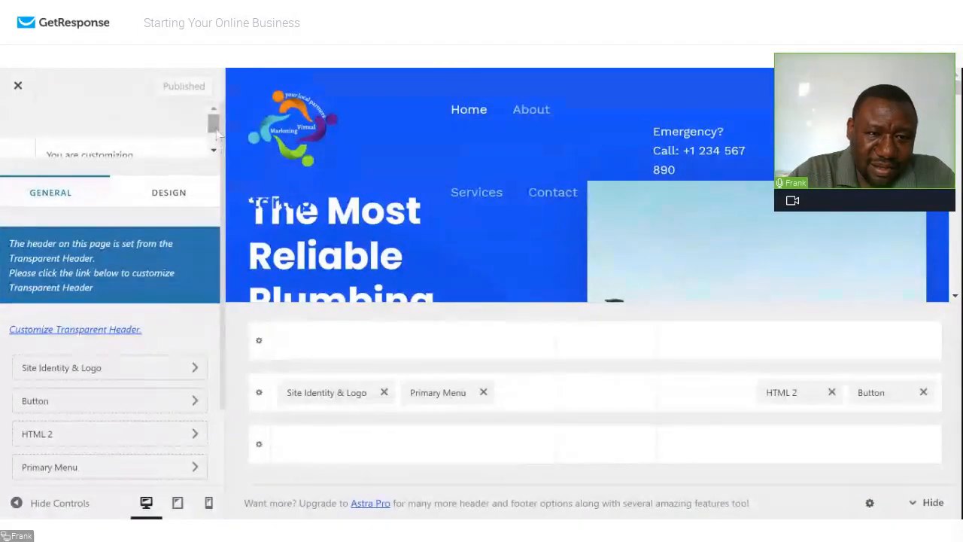
drag(226, 130, 230, 214)
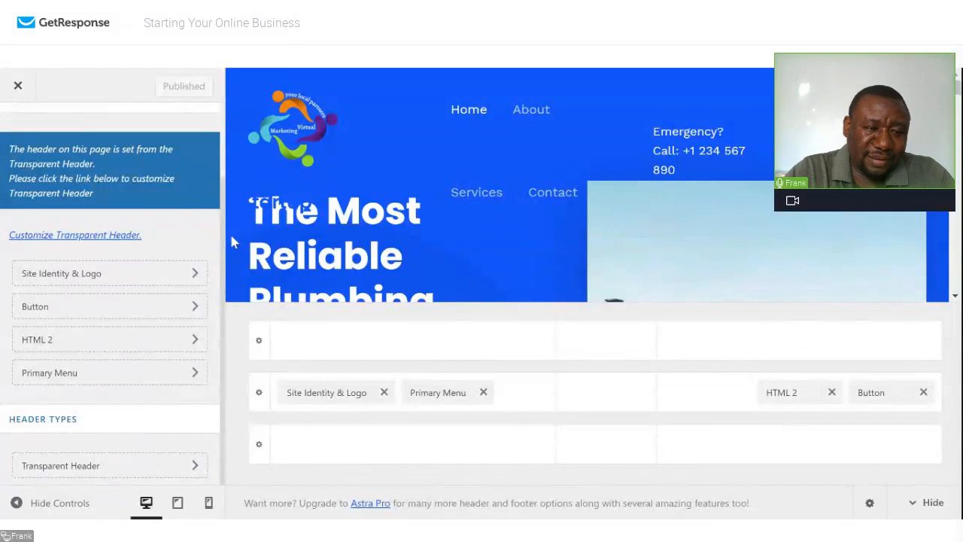
click(169, 308)
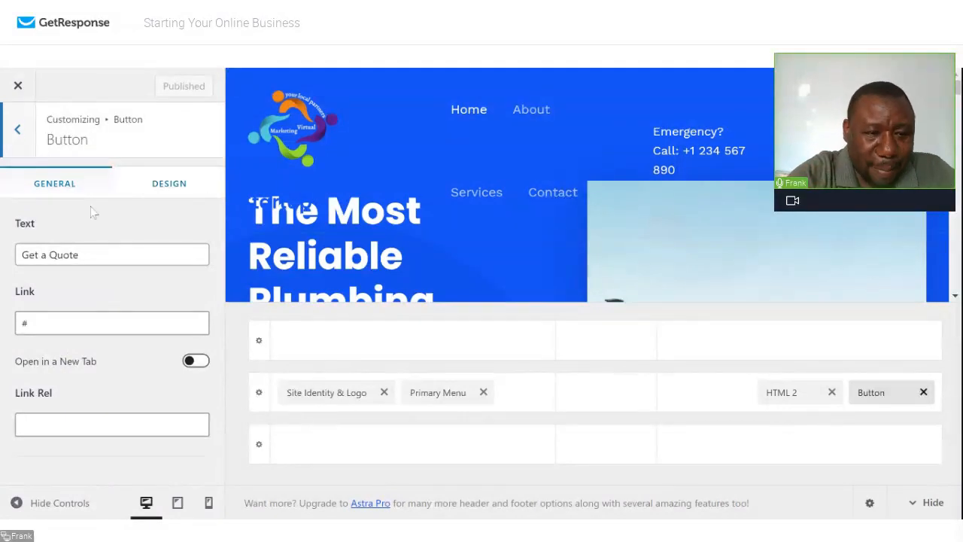
- Replace the word "Emergency" with "For Help" before the question mark in the HTML 2 header text, and publish the change
click(21, 129)
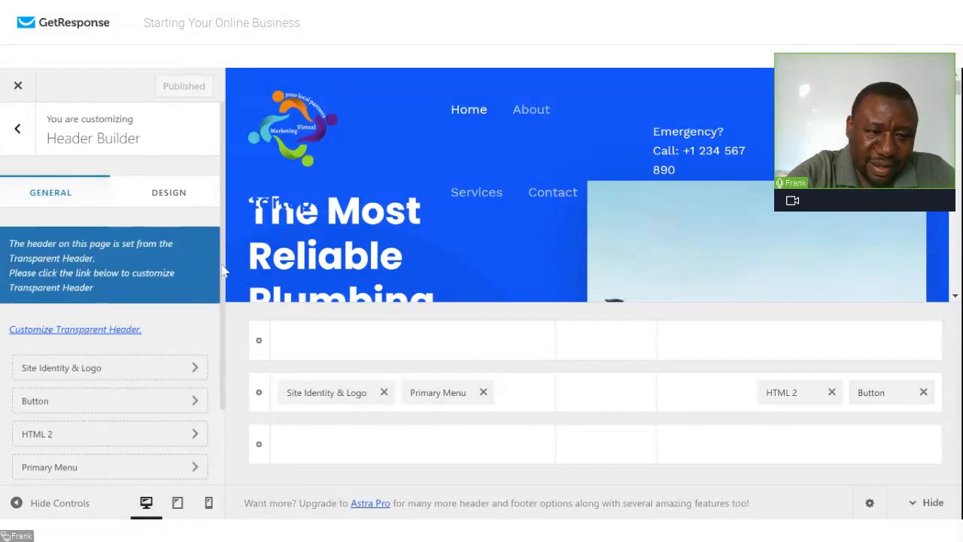
scroll(224, 274, down, 2)
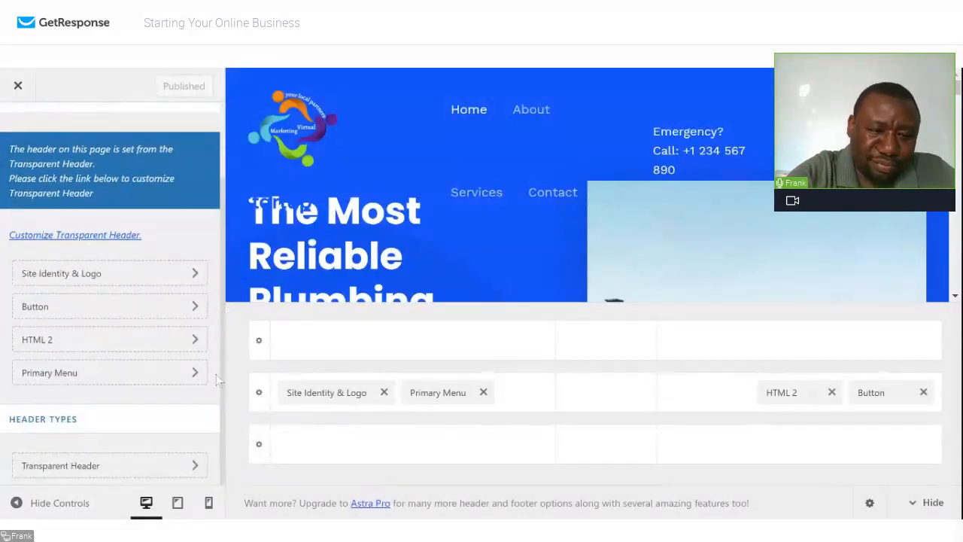
click(176, 345)
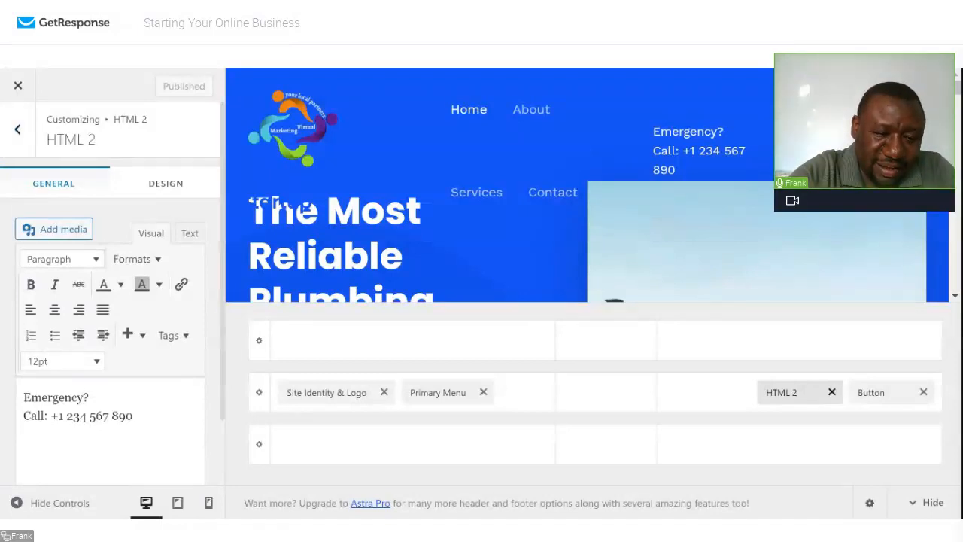
key(BackSpace)
key(BackSpace)
key(BackSpace)
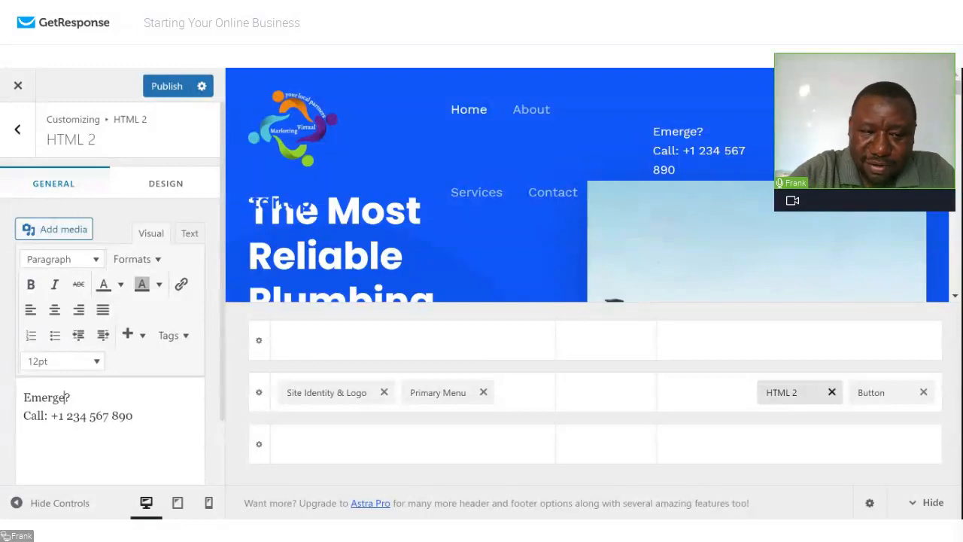
key(BackSpace)
key(BackSpace)
key(BackSpace)
key(BackSpace)
key(BackSpace)
key(BackSpace)
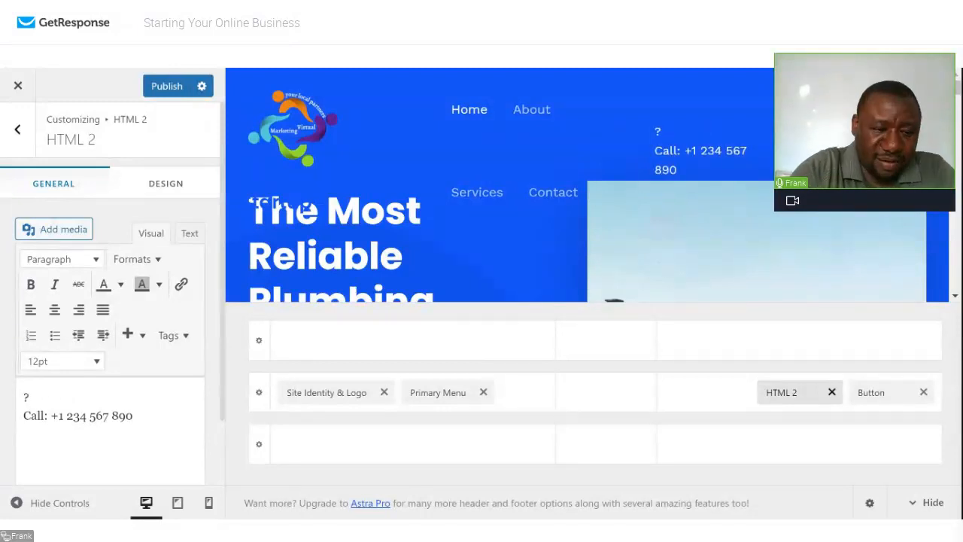
text(For )
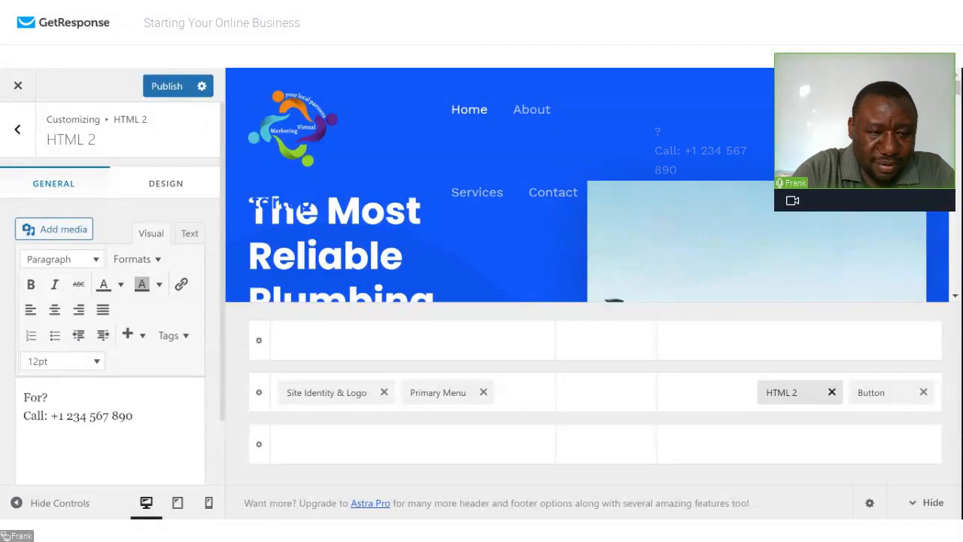
text(Help)
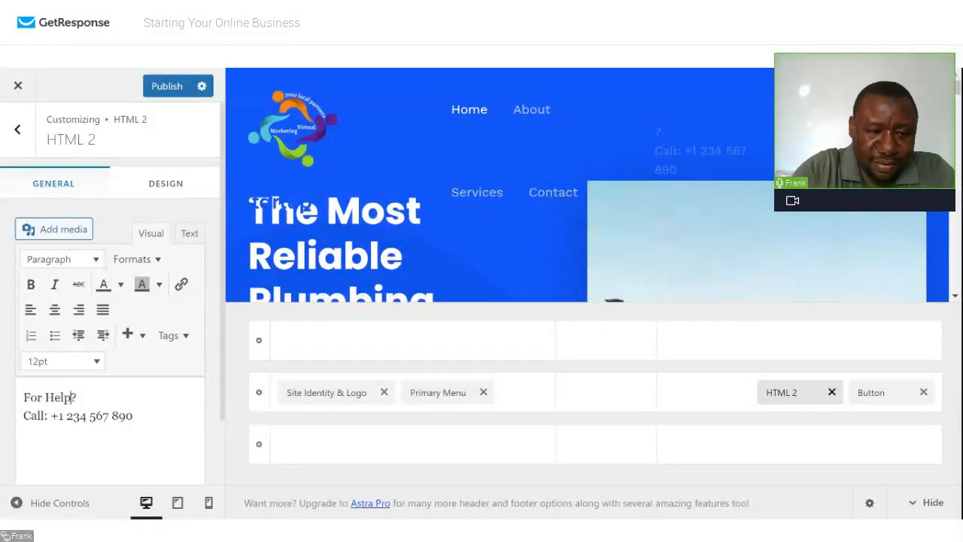
text( Call)
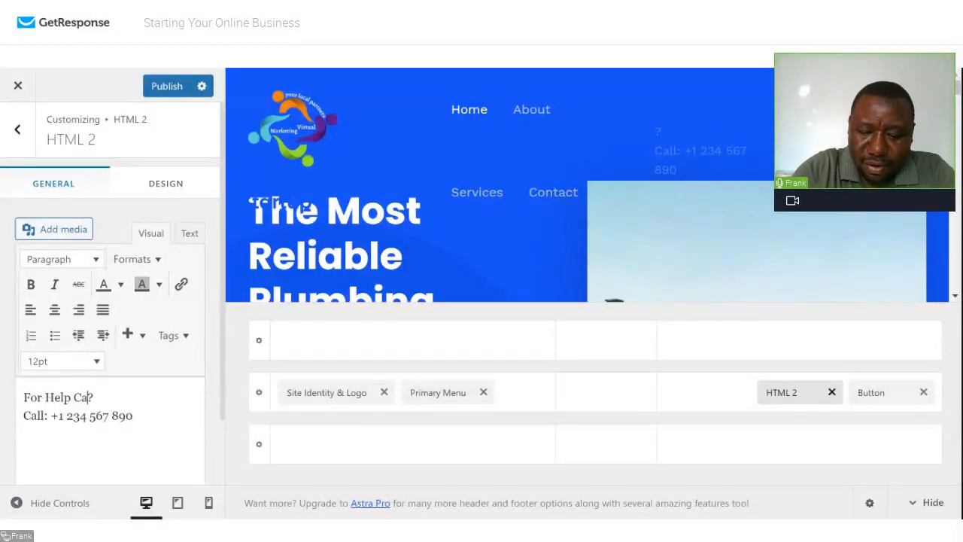
key(BackSpace)
key(BackSpace)
key(BackSpace)
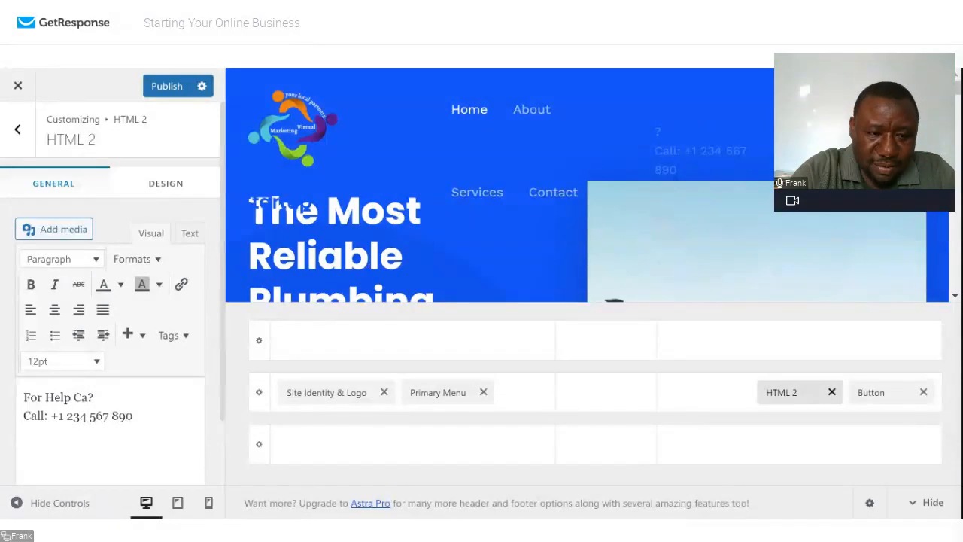
key(BackSpace)
key(BackSpace)
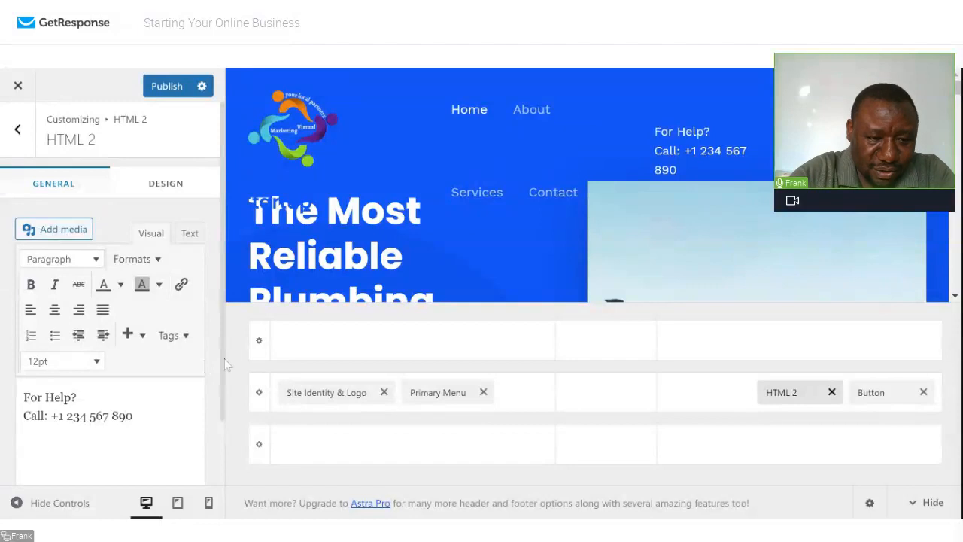
scroll(224, 358, down, 2)
scroll(218, 301, up, 2)
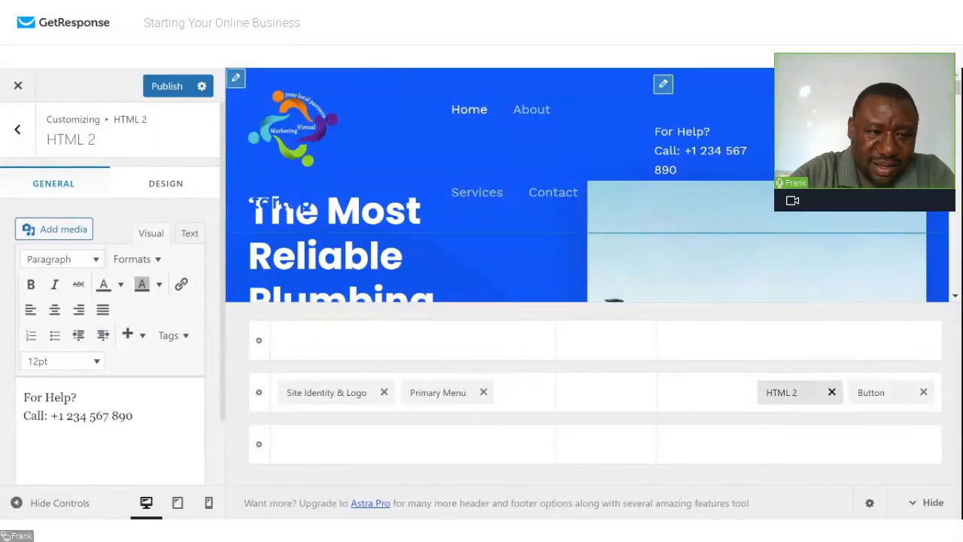
click(167, 87)
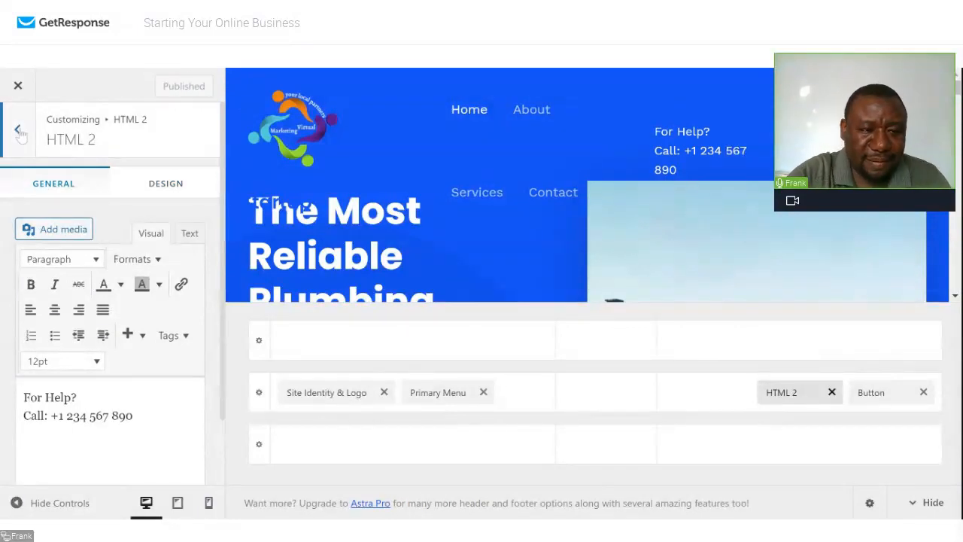
- Turn on the Primary Menu's submenu item divider, set the submenu width to 768 px, and publish the changes
click(176, 194)
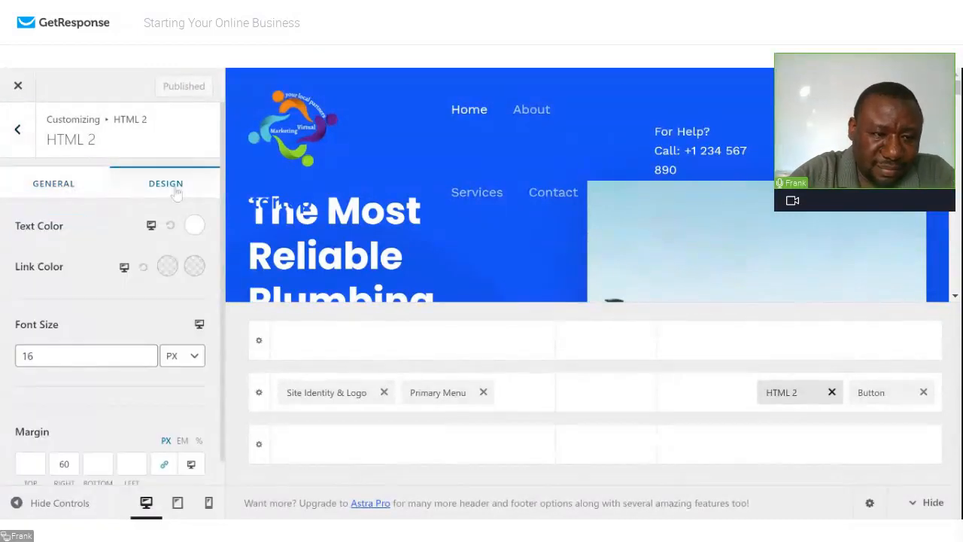
click(19, 130)
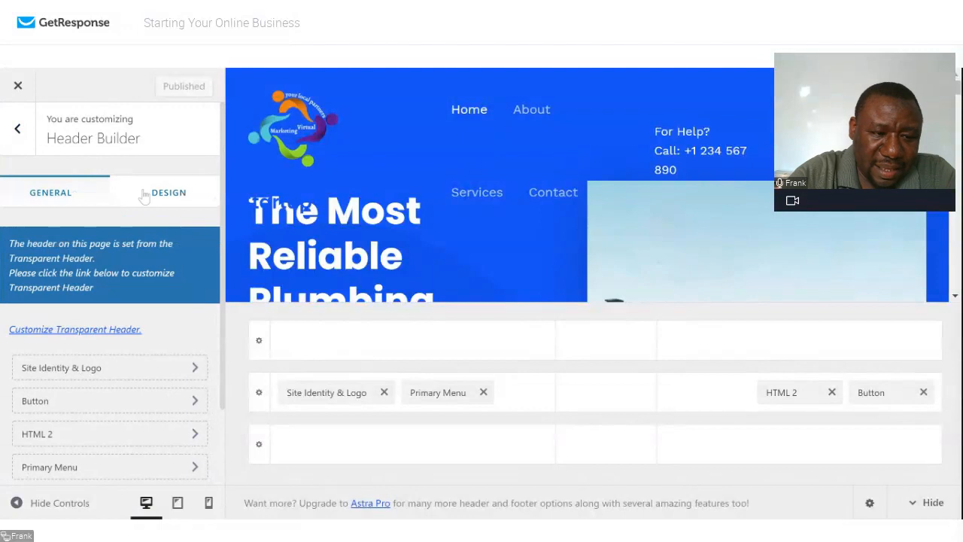
scroll(225, 346, down, 2)
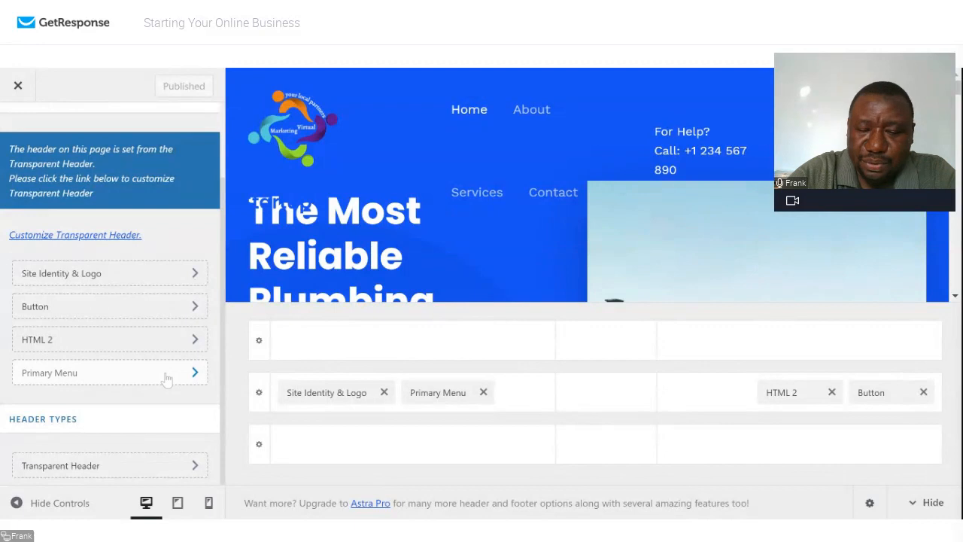
click(163, 372)
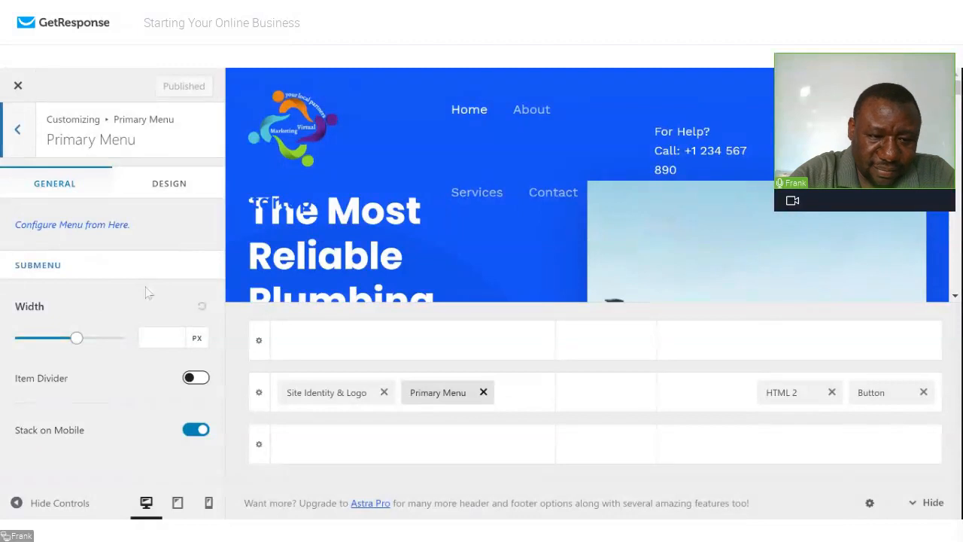
click(201, 379)
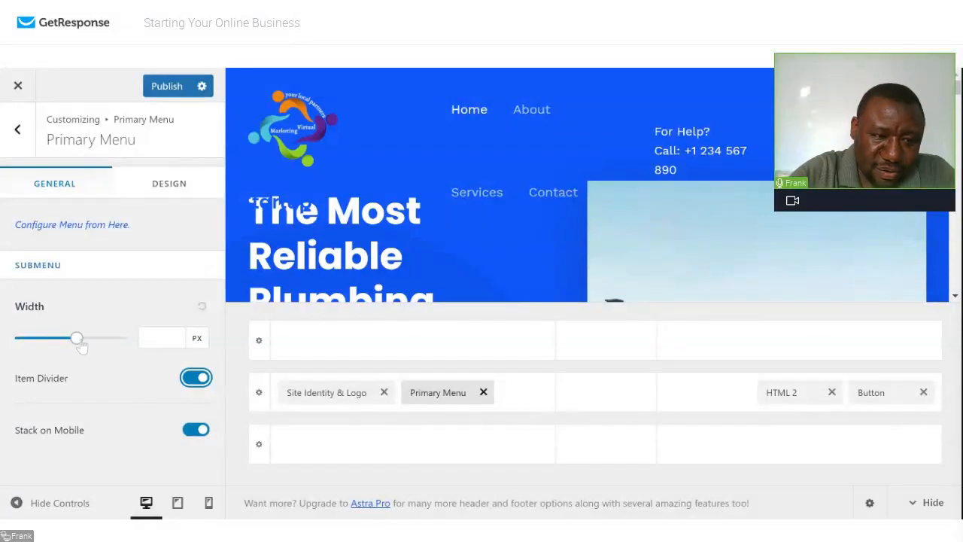
drag(78, 340, 63, 343)
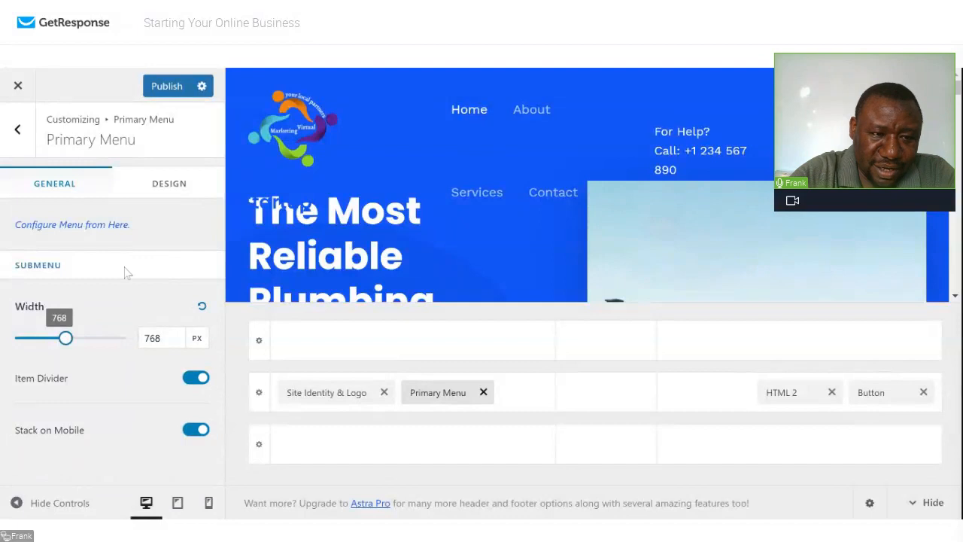
click(166, 188)
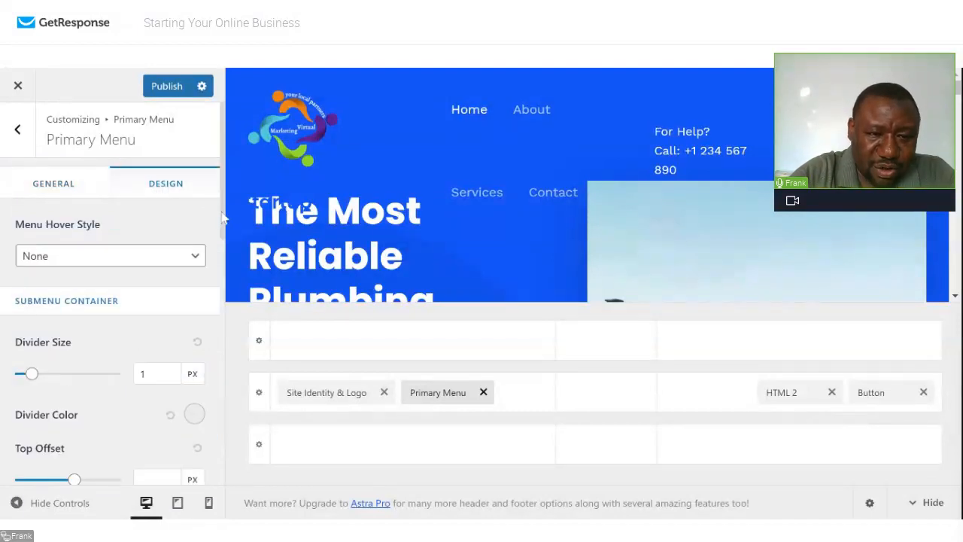
drag(225, 212, 226, 171)
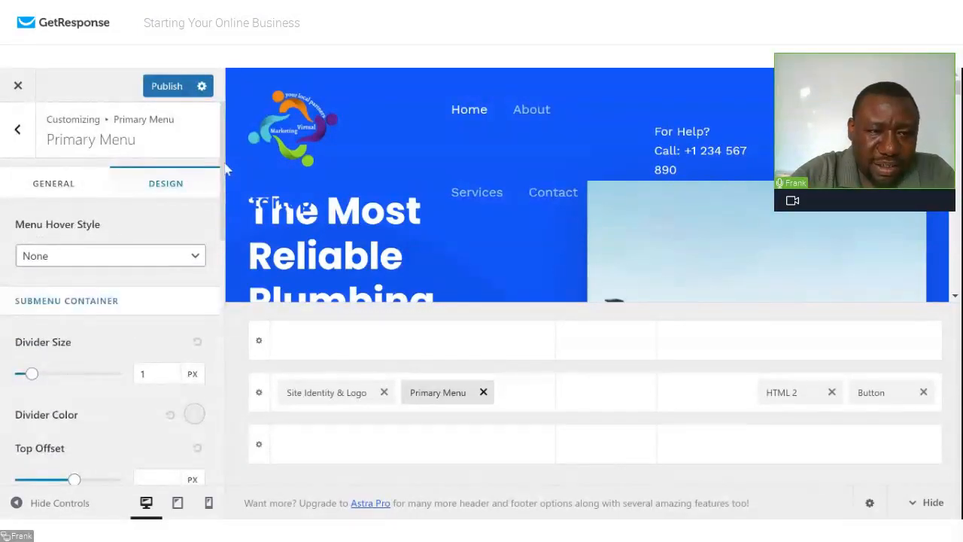
click(169, 87)
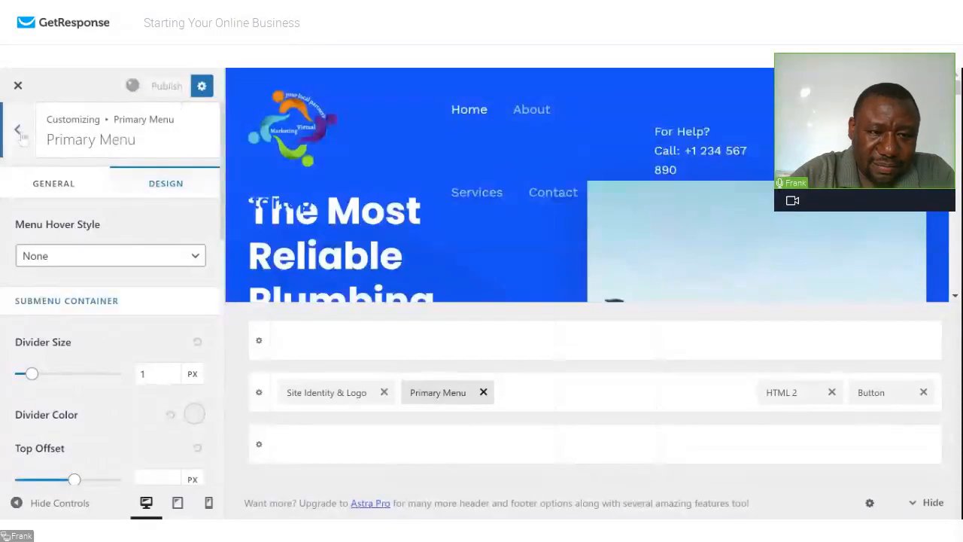
- Enable the Transparent Header on the complete website and publish the change
click(19, 131)
scroll(216, 292, down, 2)
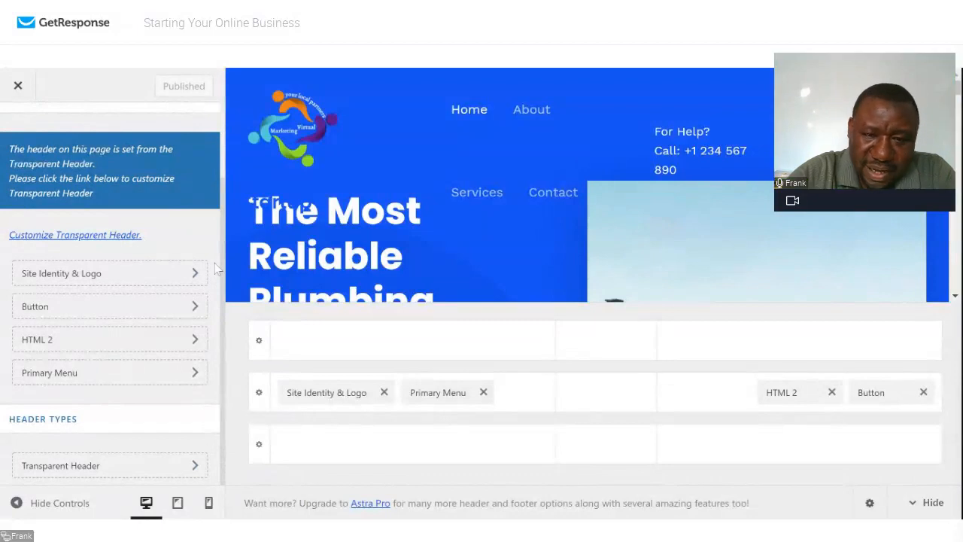
click(184, 468)
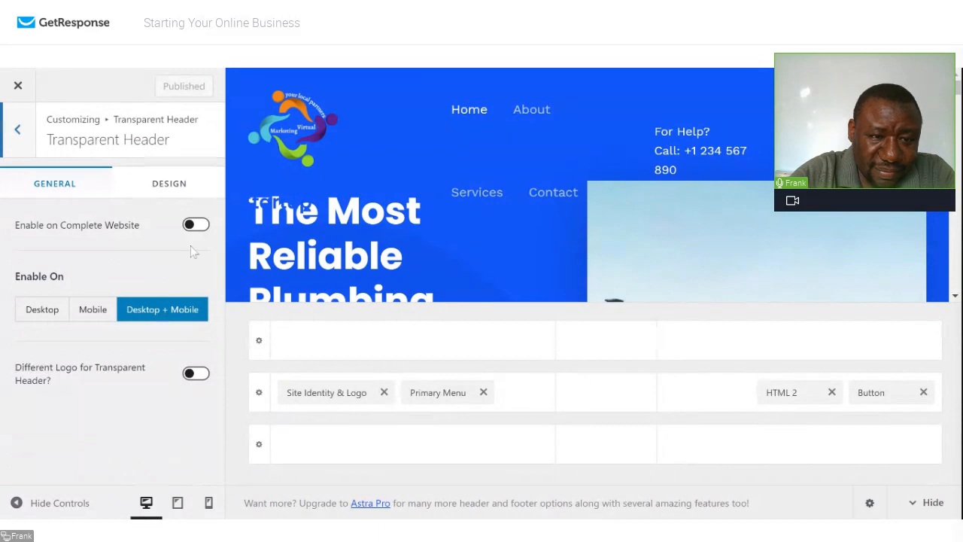
click(195, 224)
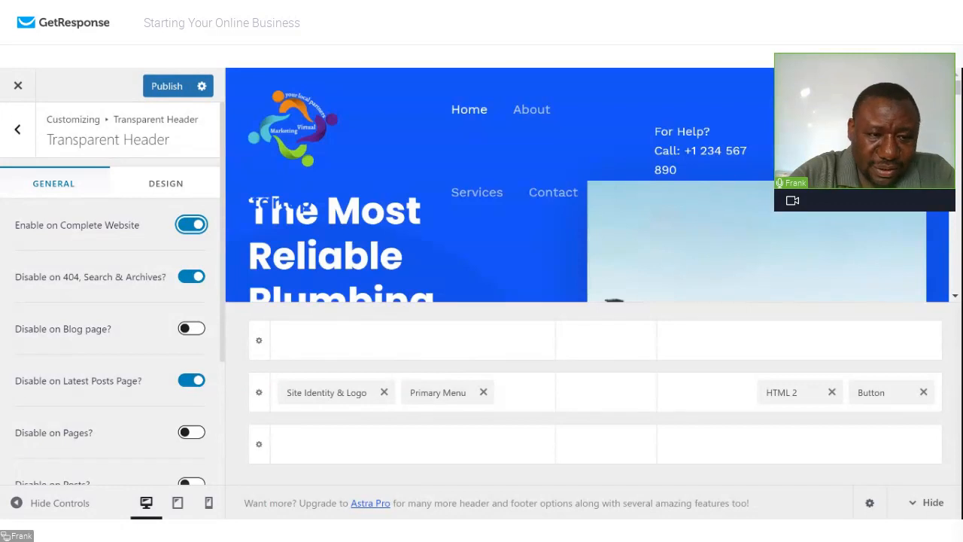
scroll(223, 236, down, 1)
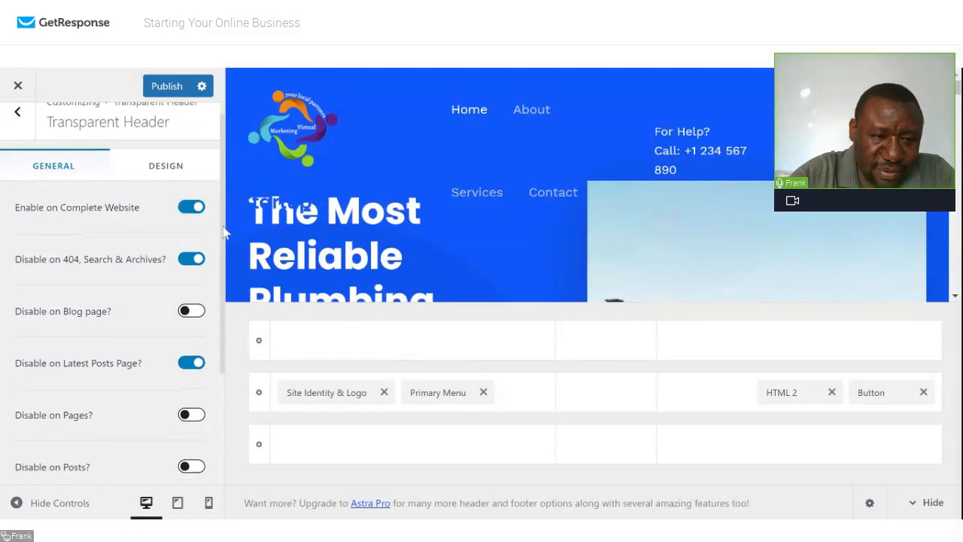
drag(225, 237, 227, 357)
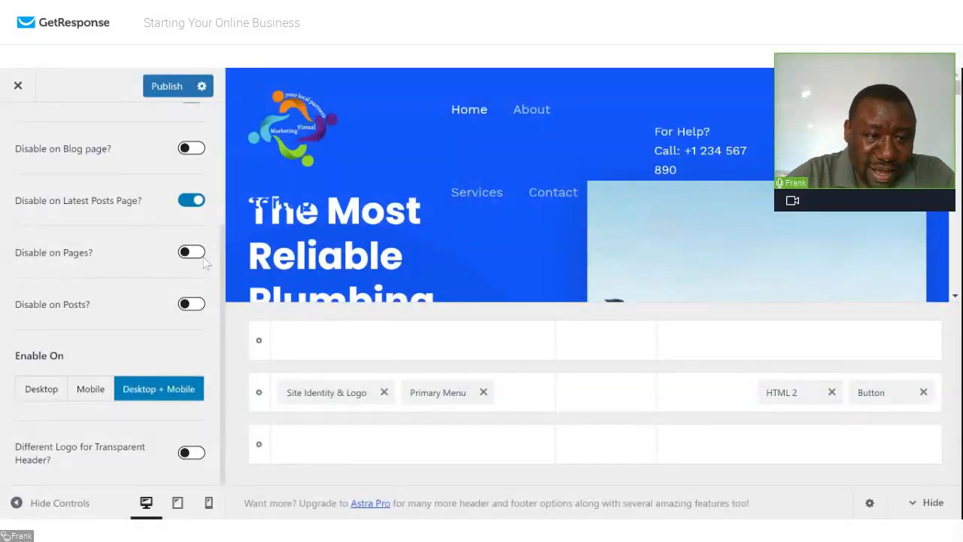
click(167, 88)
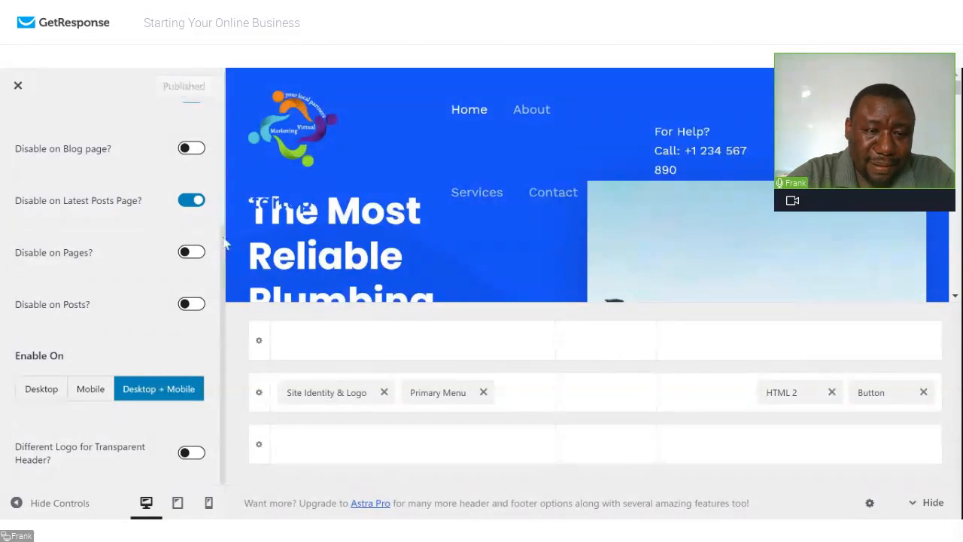
- In the Blog / Archive post meta, show the Publish Date and Tag items and hide the Comments item
click(17, 141)
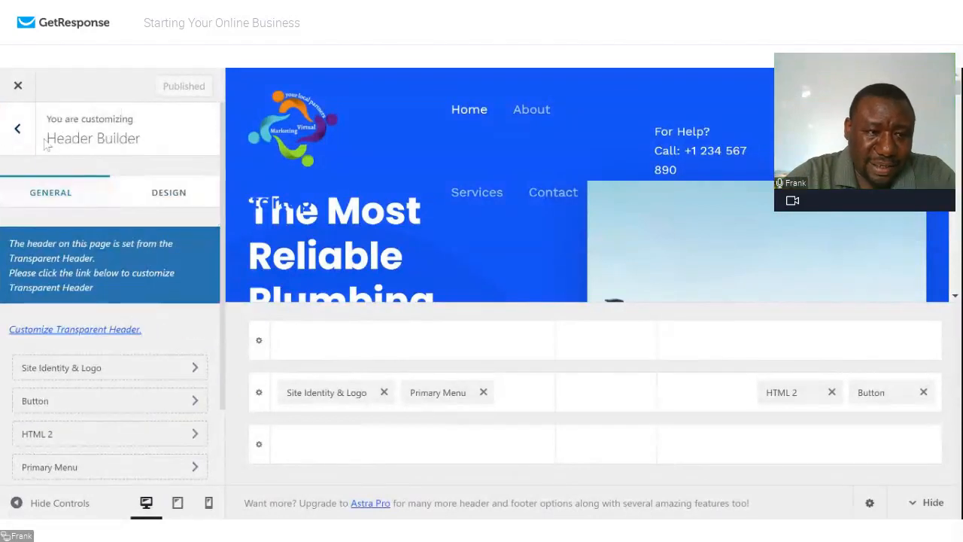
click(17, 128)
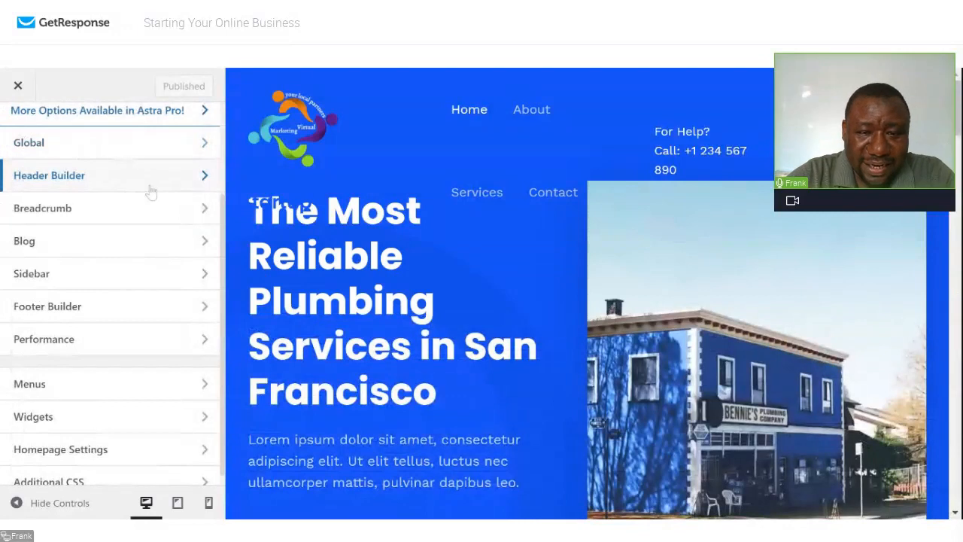
click(170, 248)
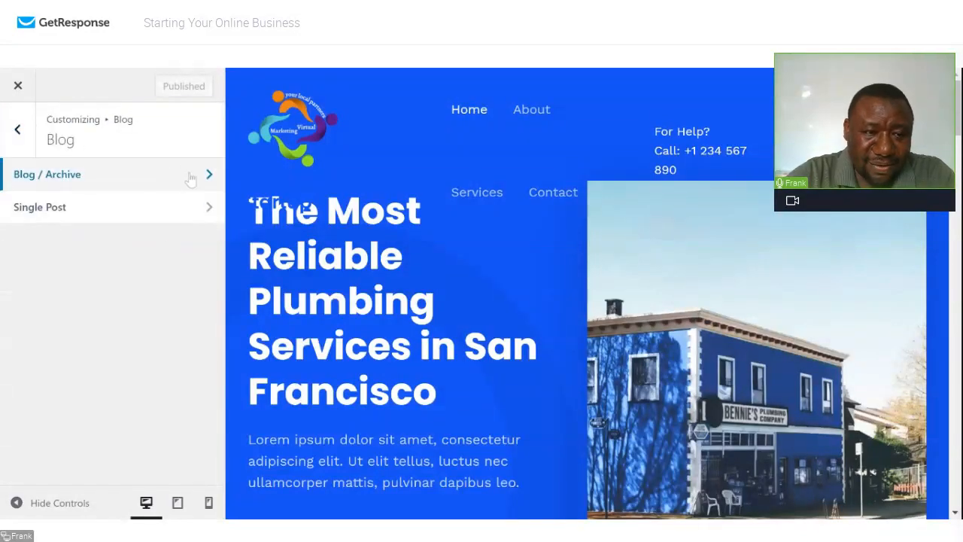
click(191, 177)
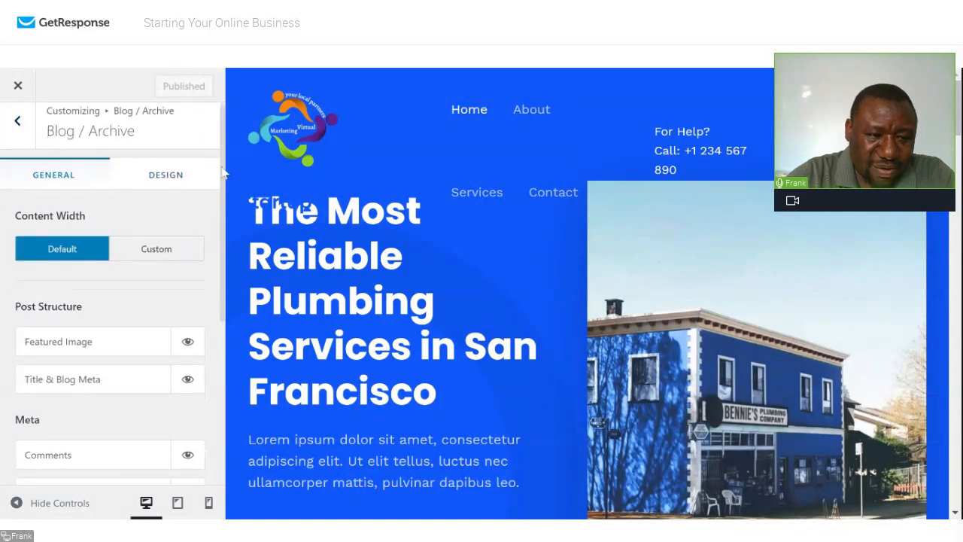
drag(224, 167, 230, 346)
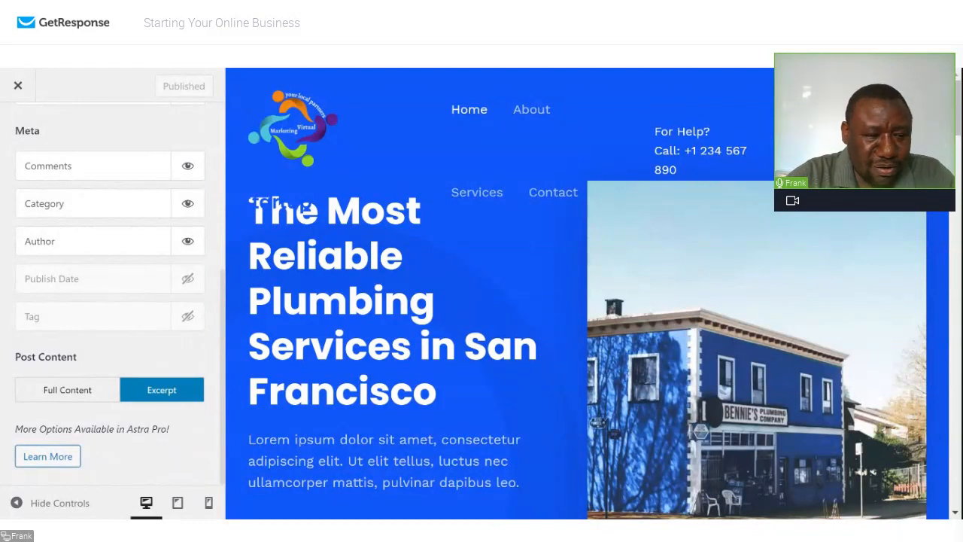
click(186, 280)
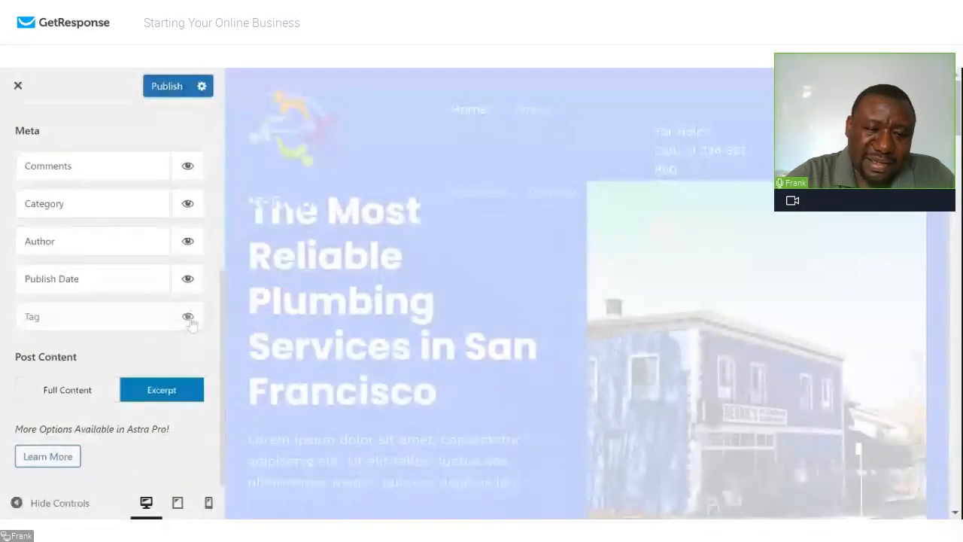
click(188, 318)
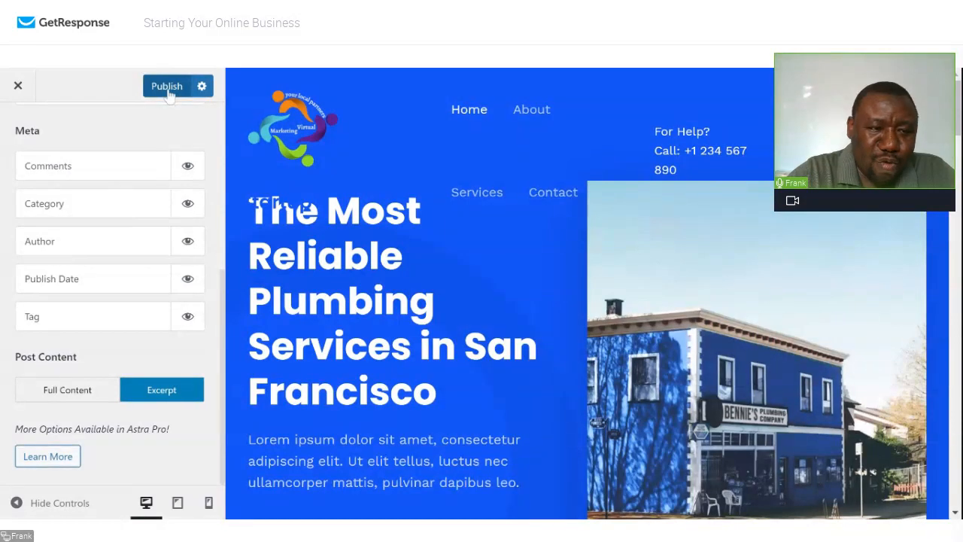
click(188, 167)
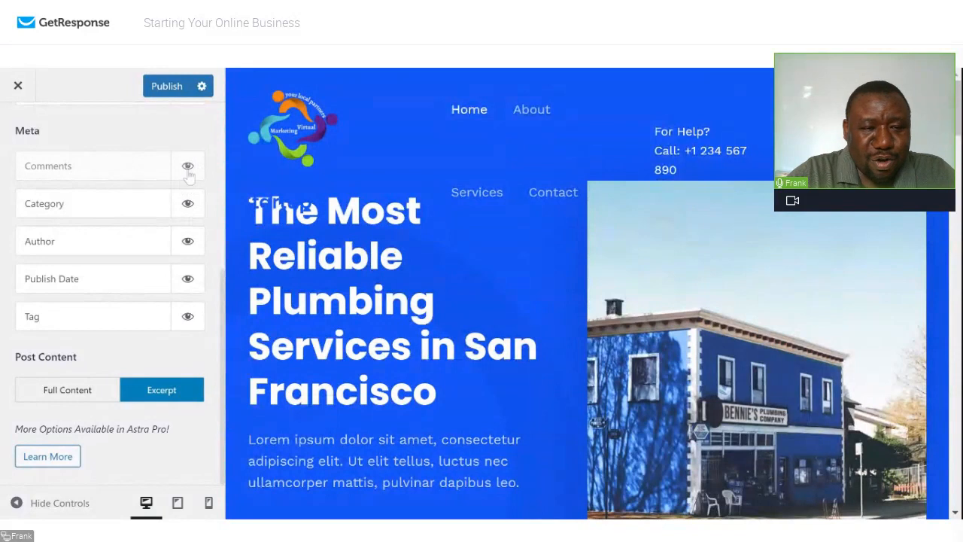
- Show the Comments item in the Blog / Archive meta, publish that change, and set the archive's content width to Custom
click(188, 170)
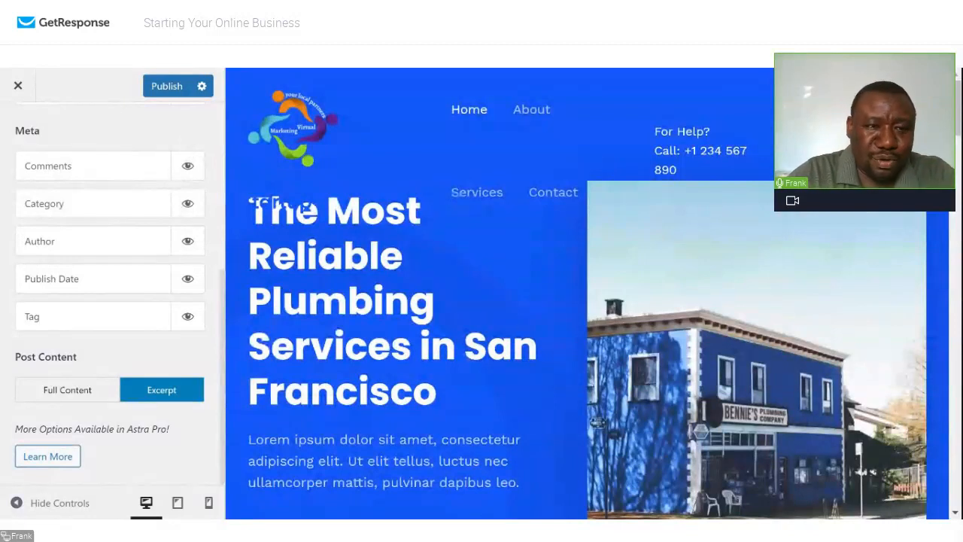
click(164, 88)
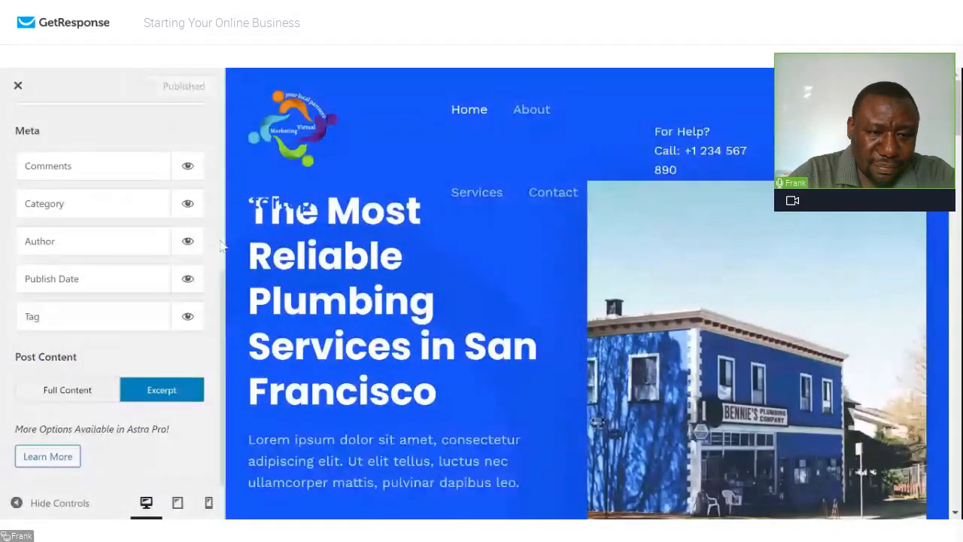
scroll(223, 254, up, 1)
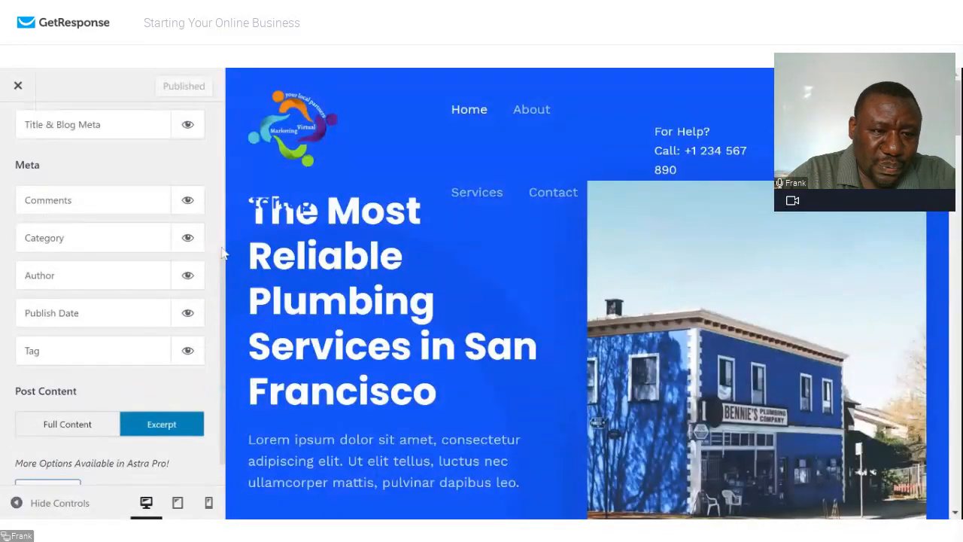
scroll(223, 254, up, 5)
click(153, 258)
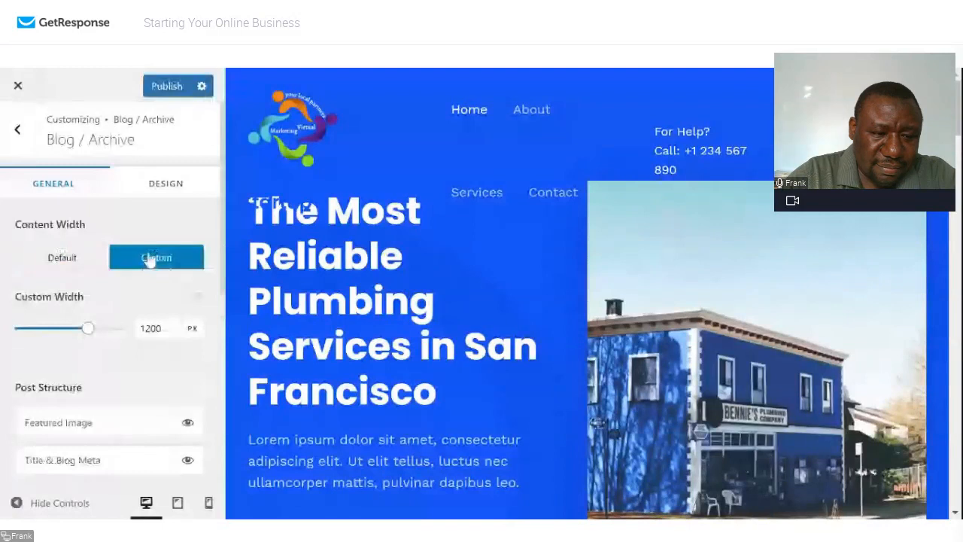
click(17, 134)
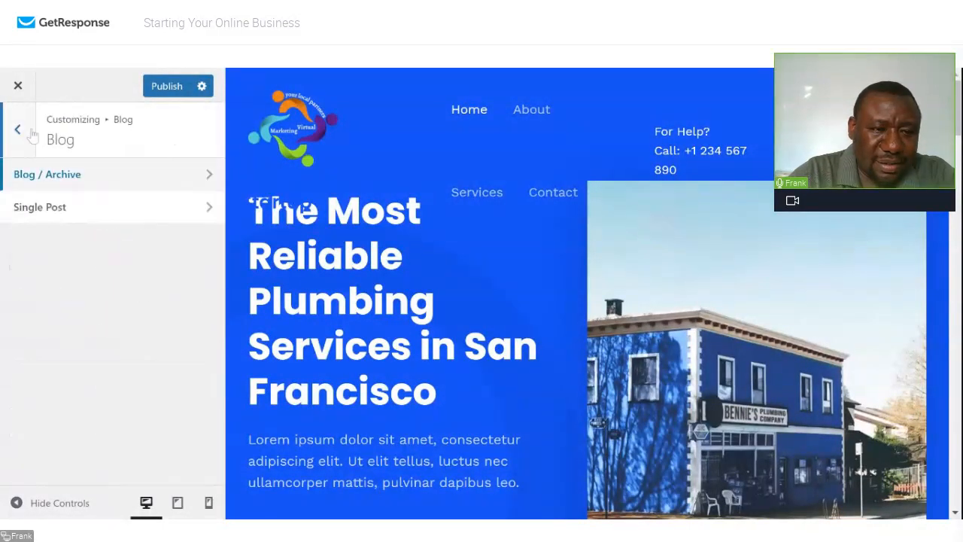
- Review the Single Post settings for content width, structure, meta items and related posts
click(83, 208)
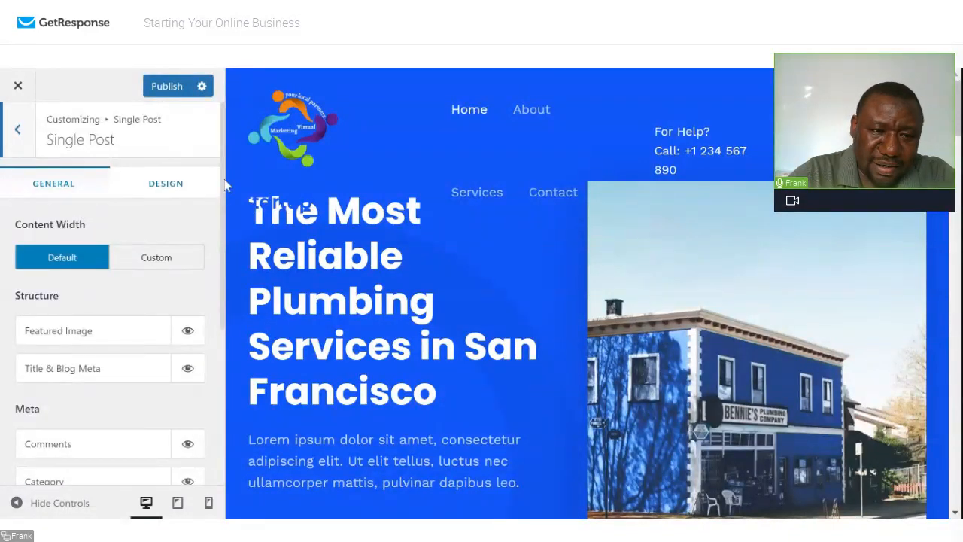
scroll(223, 234, down, 2)
scroll(228, 230, down, 4)
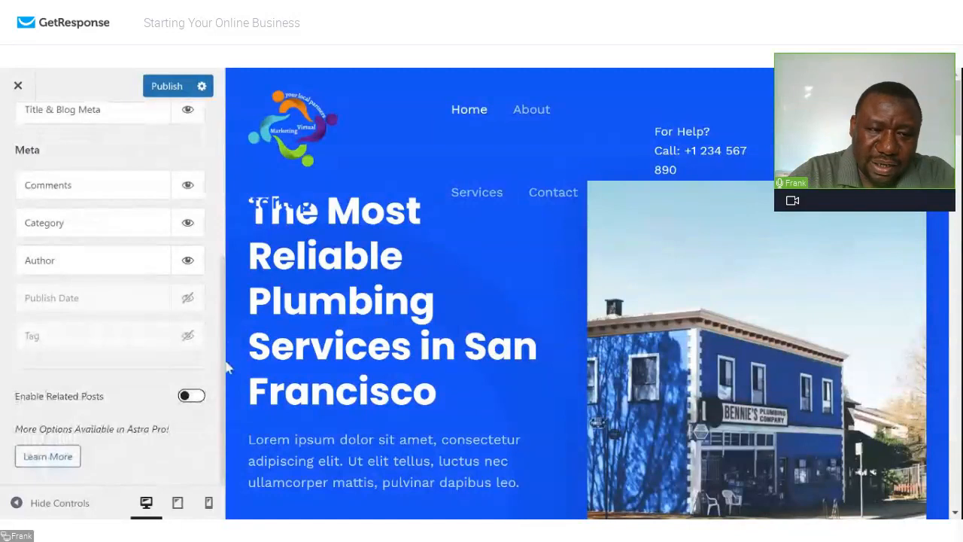
scroll(228, 367, up, 6)
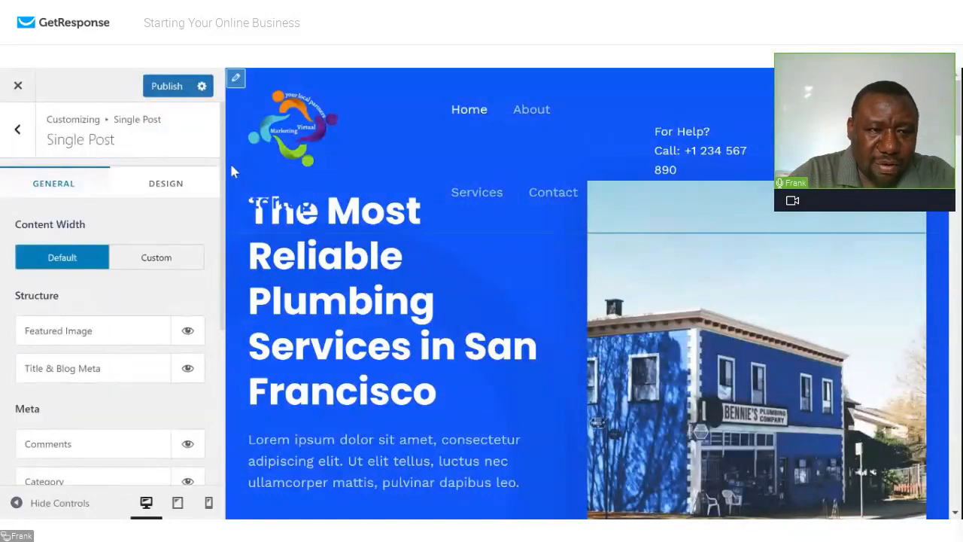
click(18, 130)
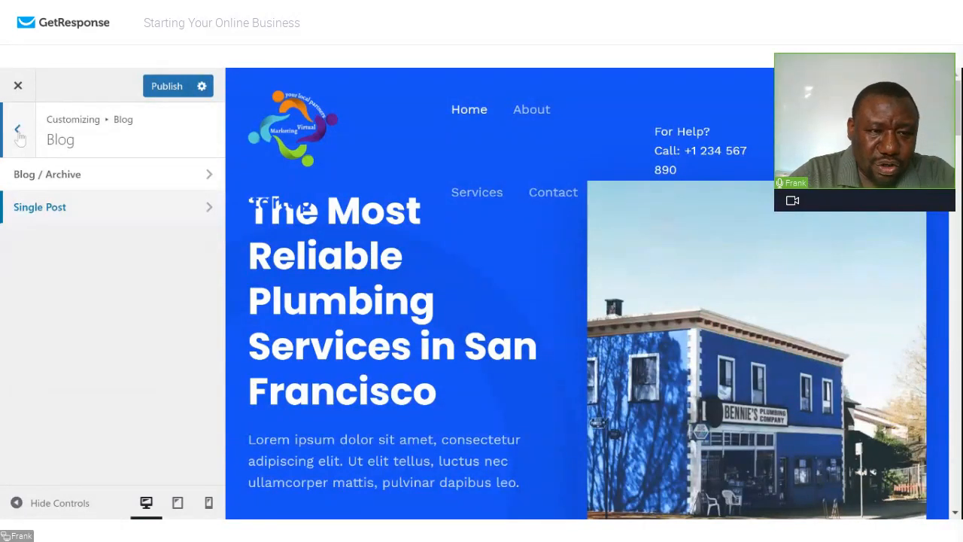
click(18, 131)
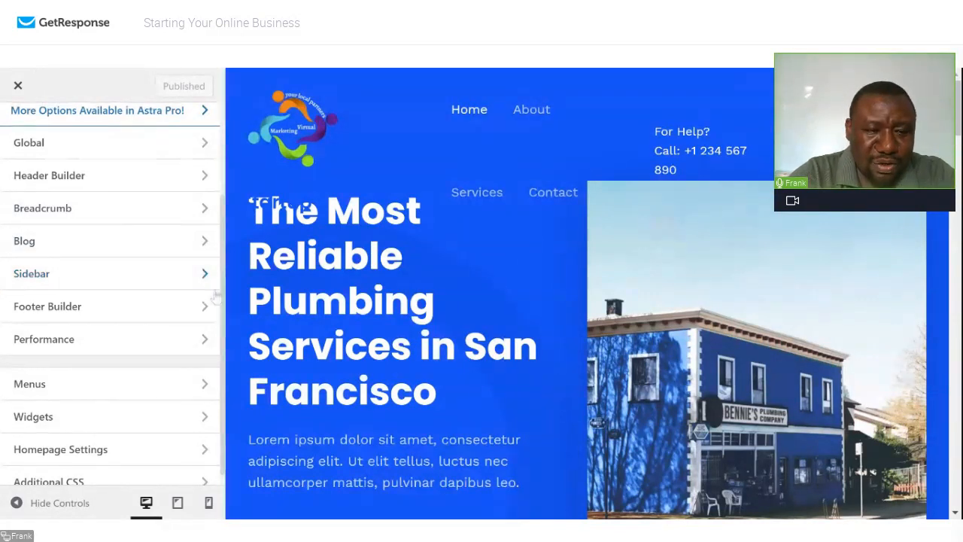
- Set the Sidebar's default layout to Right Sidebar and publish the change
click(184, 280)
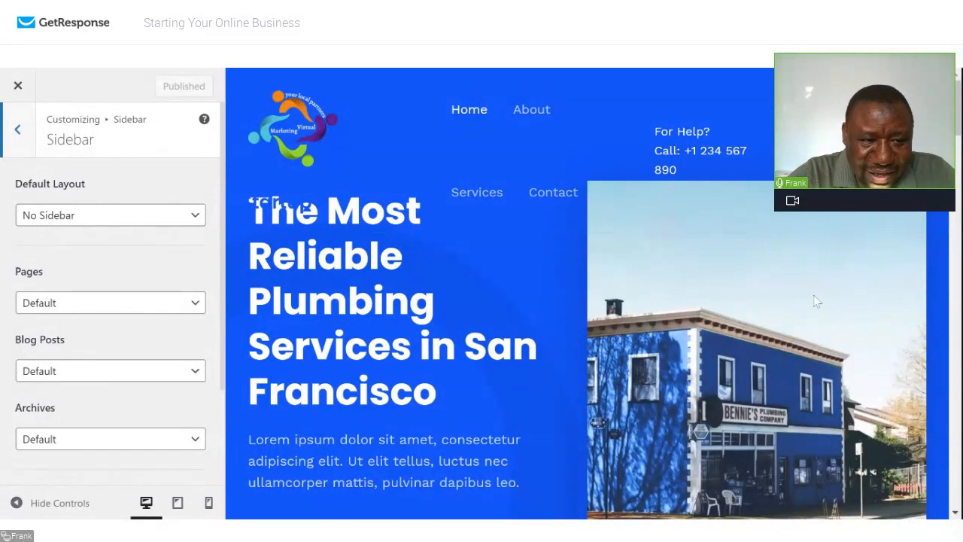
click(134, 218)
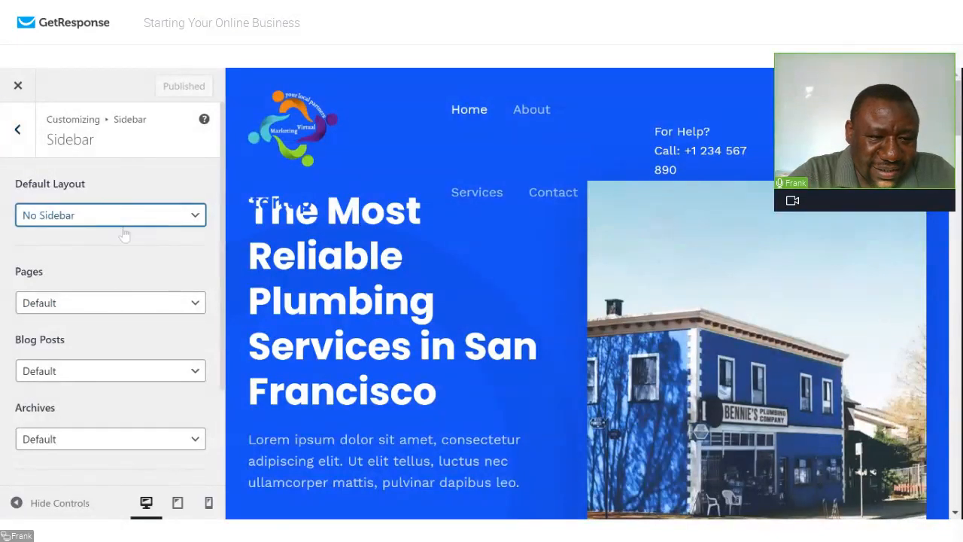
click(125, 237)
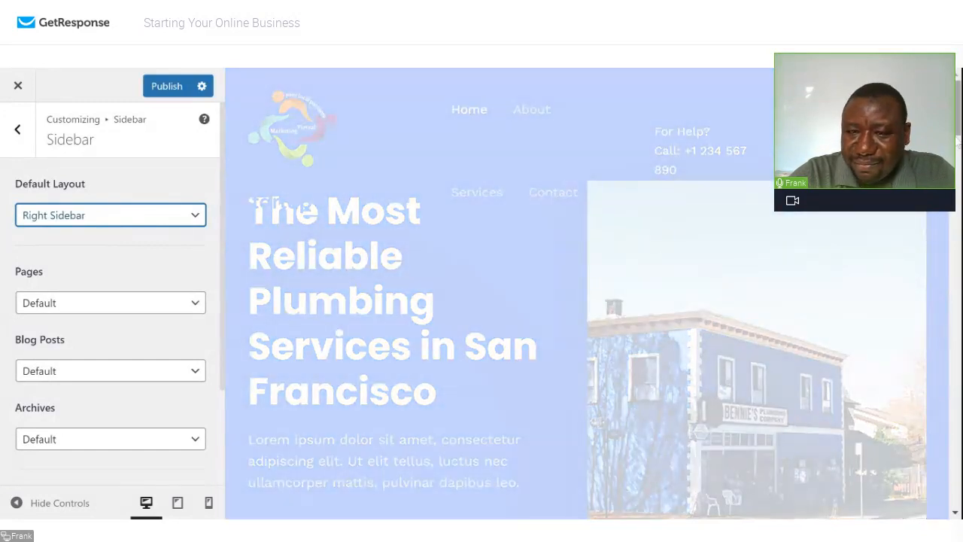
drag(957, 108, 957, 224)
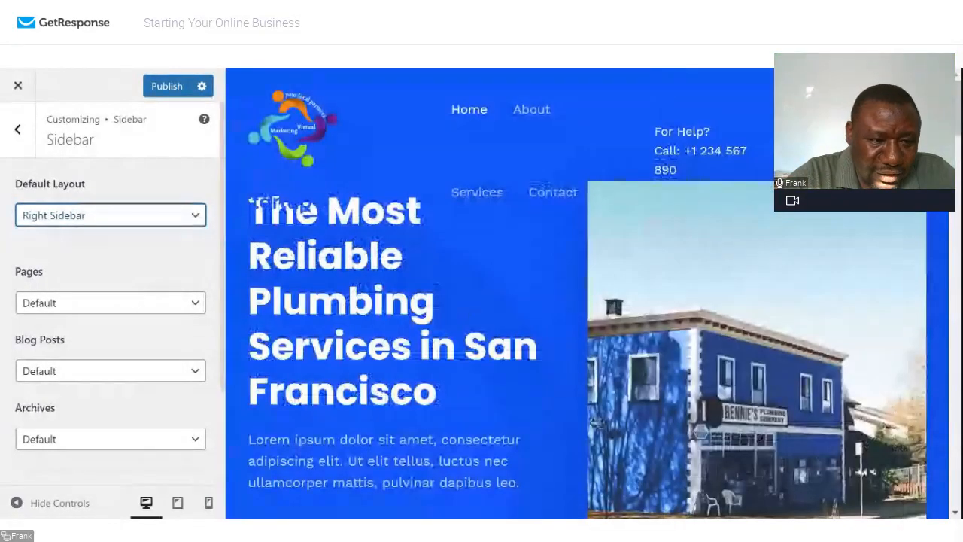
click(167, 303)
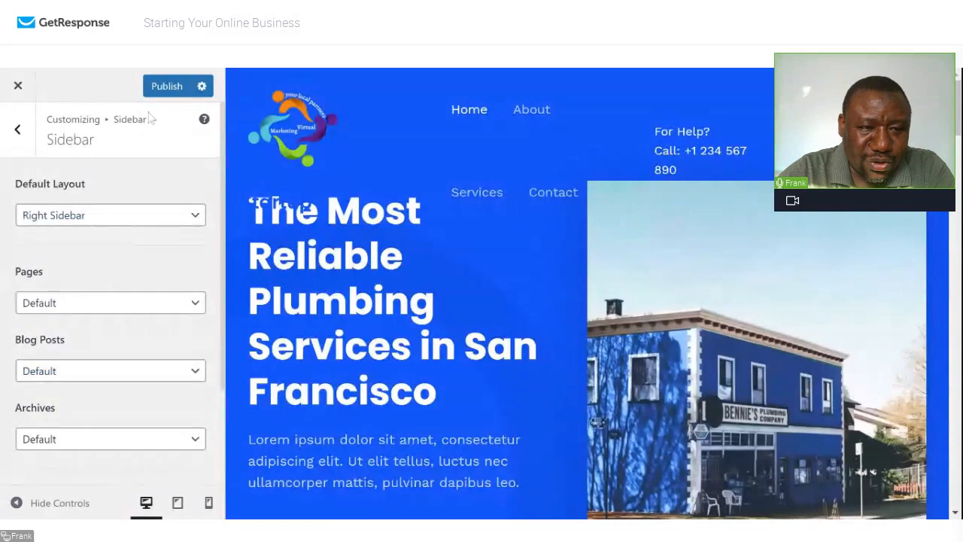
click(173, 88)
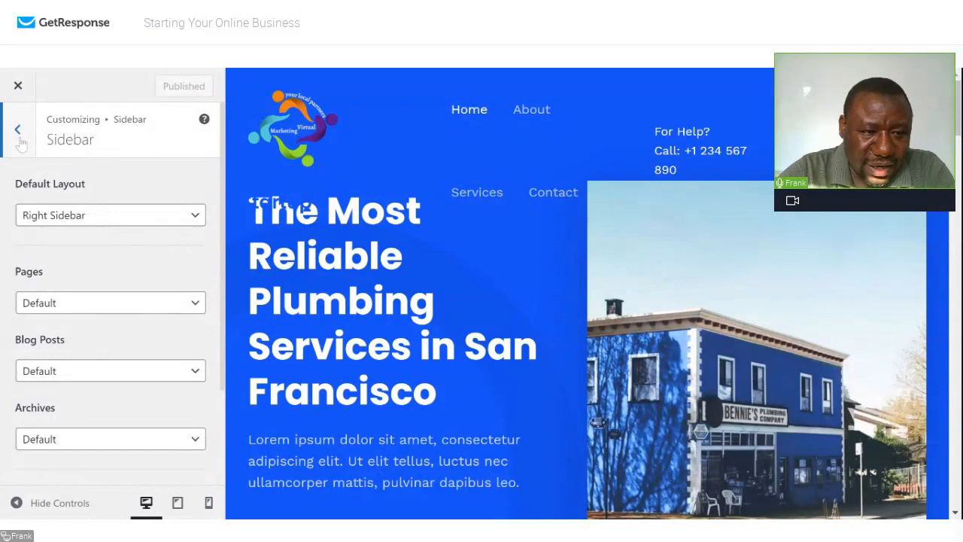
click(18, 130)
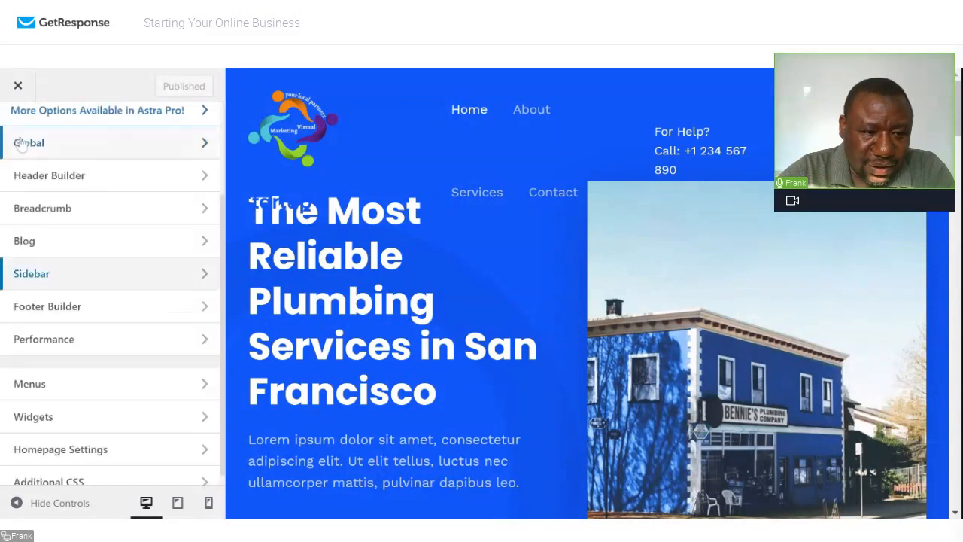
- Examine the footer preview and the Copyright element's text and alignment settings in the Footer Builder
click(158, 307)
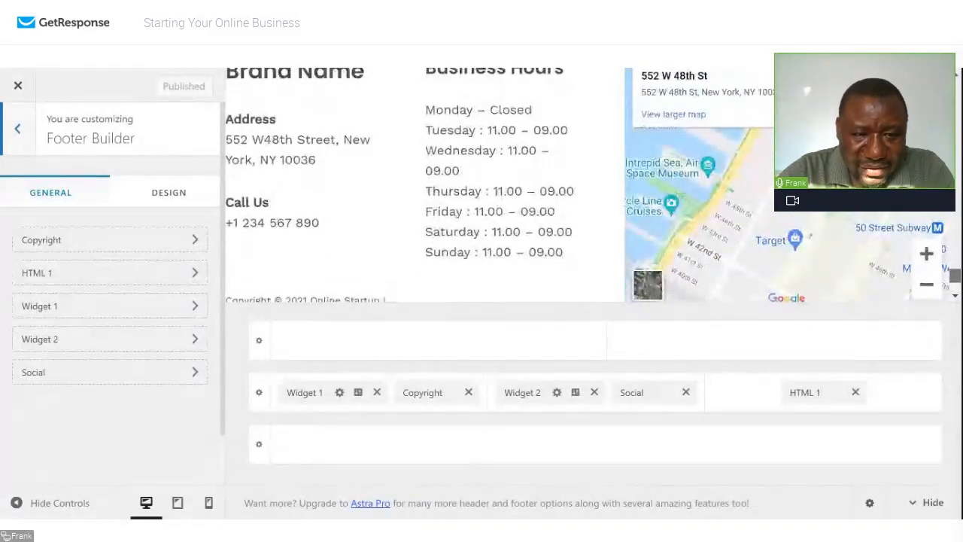
drag(955, 276, 955, 283)
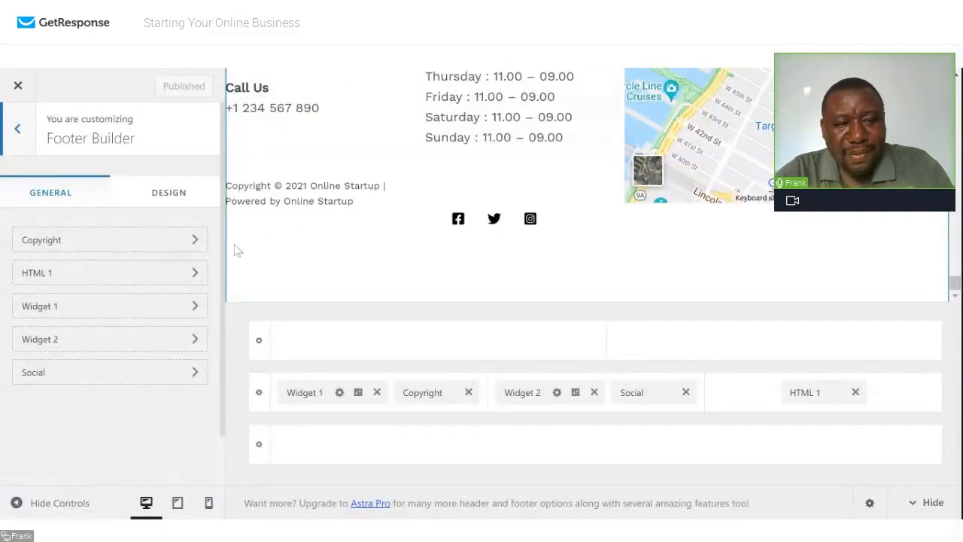
click(162, 243)
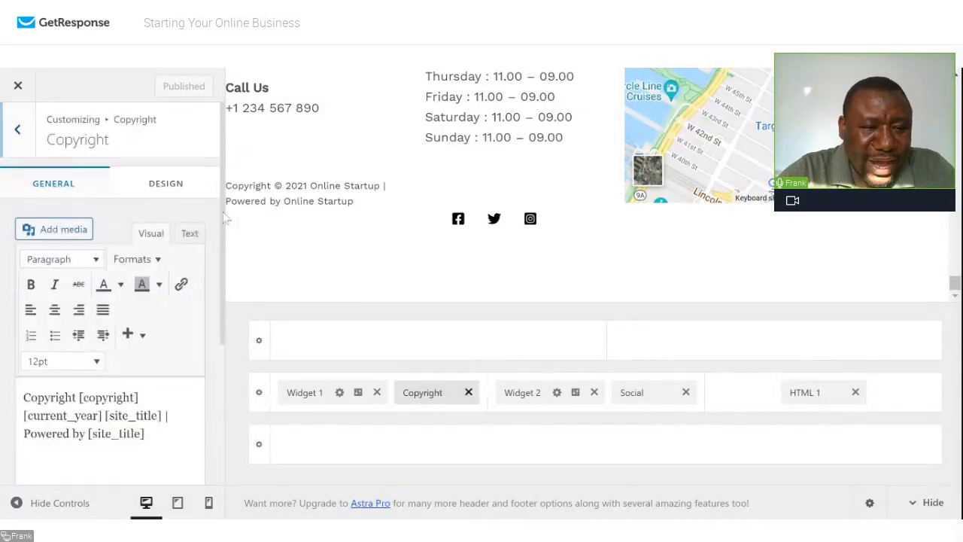
scroll(224, 241, down, 2)
drag(224, 241, 221, 319)
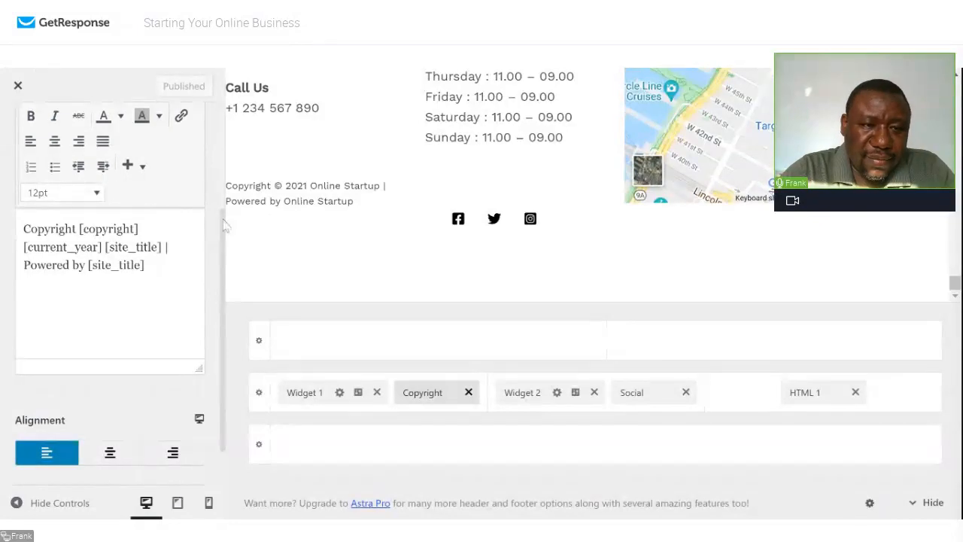
scroll(167, 126, up, 5)
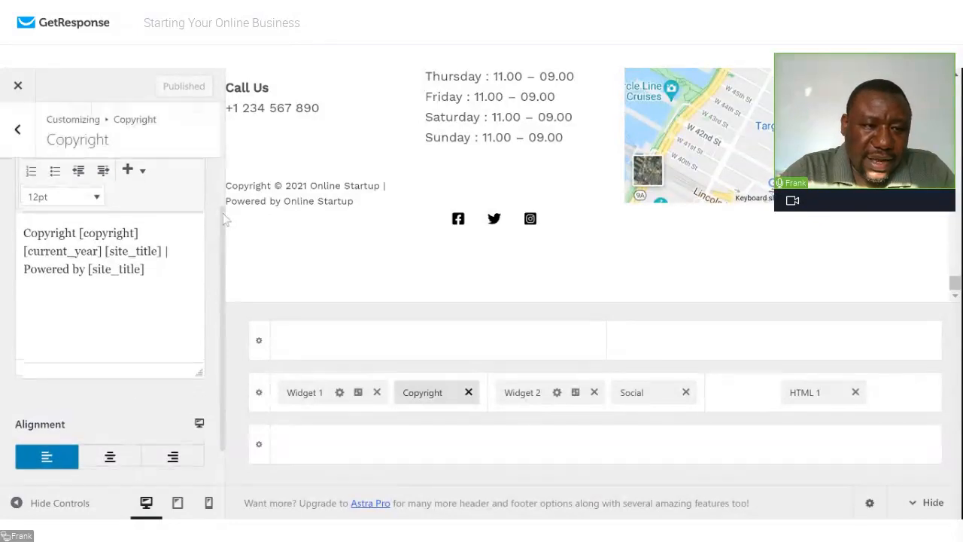
click(18, 129)
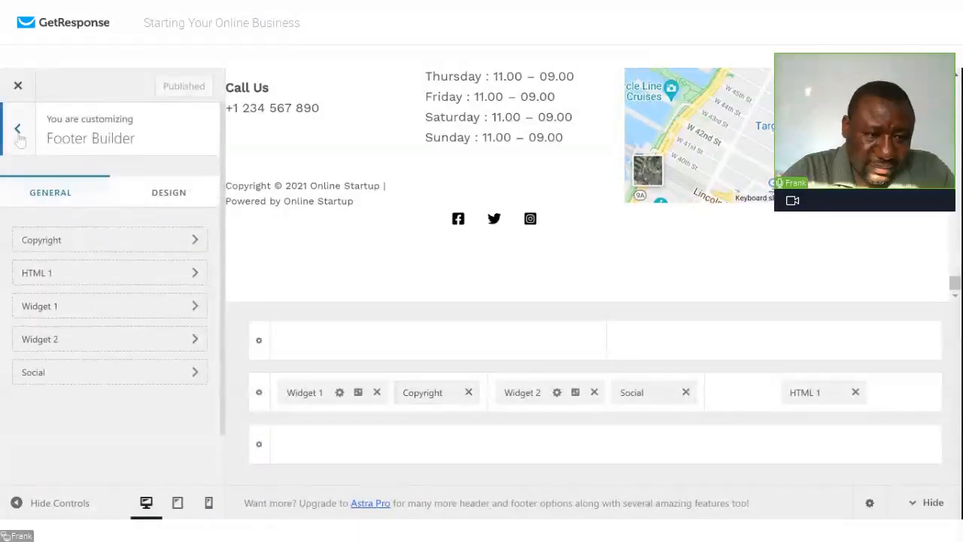
- Replace the map iframe code in the footer's HTML 1 element with the copied Google Maps embed code for the new location
click(139, 277)
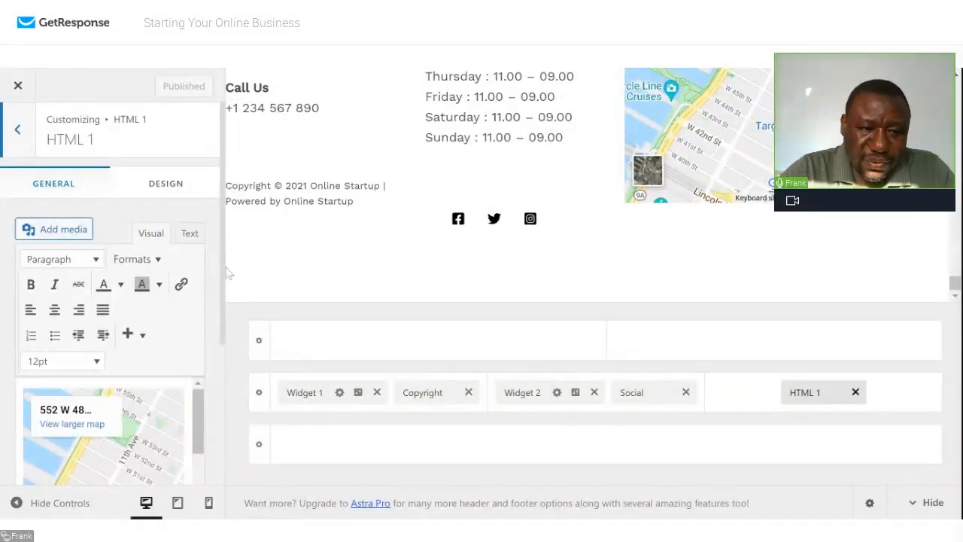
mouse_move(224, 267)
mouse_down()
mouse_move(229, 429)
mouse_move(237, 282)
mouse_up()
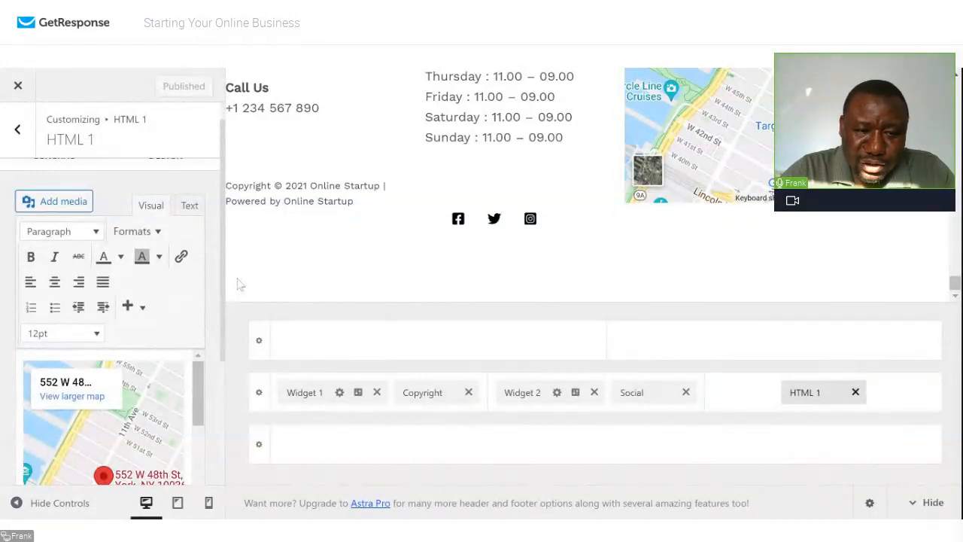
drag(237, 279, 229, 320)
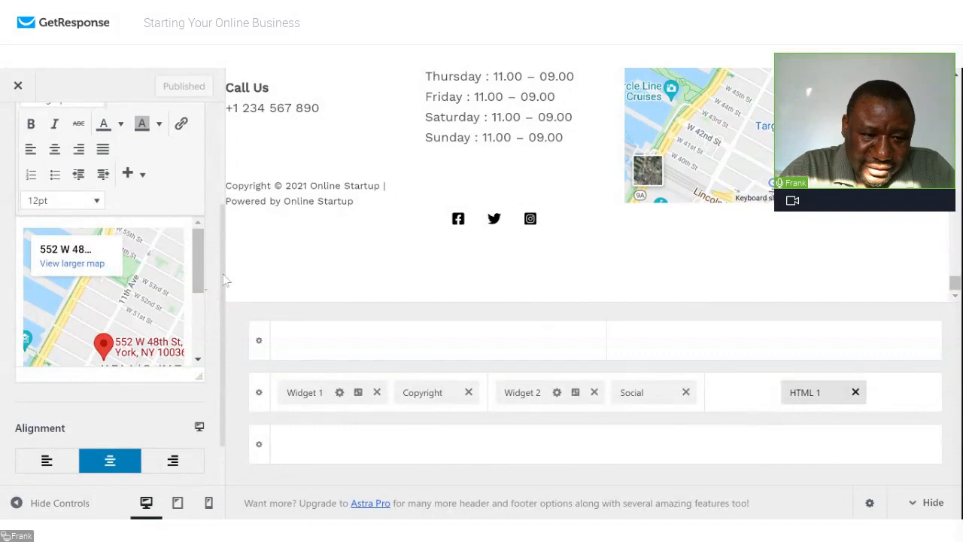
drag(226, 280, 225, 197)
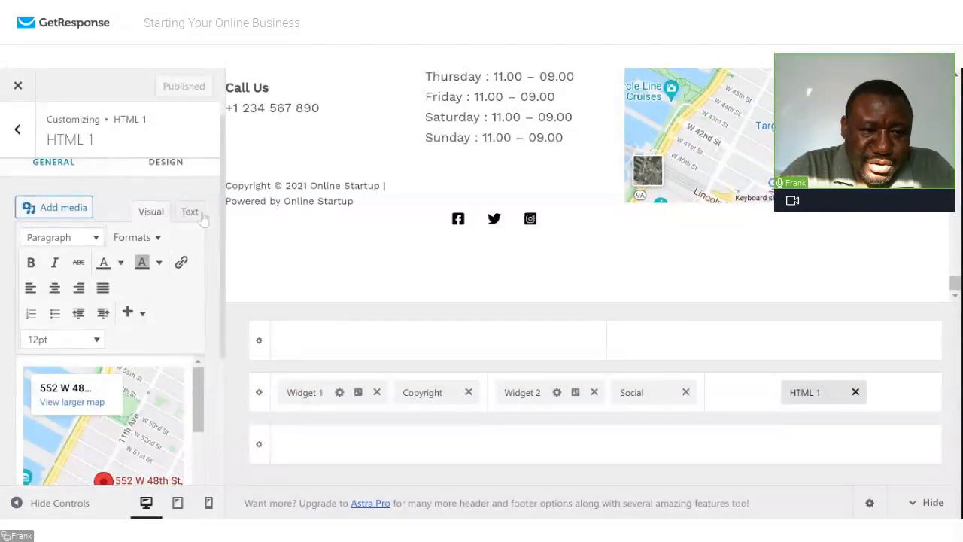
scroll(205, 225, down, 2)
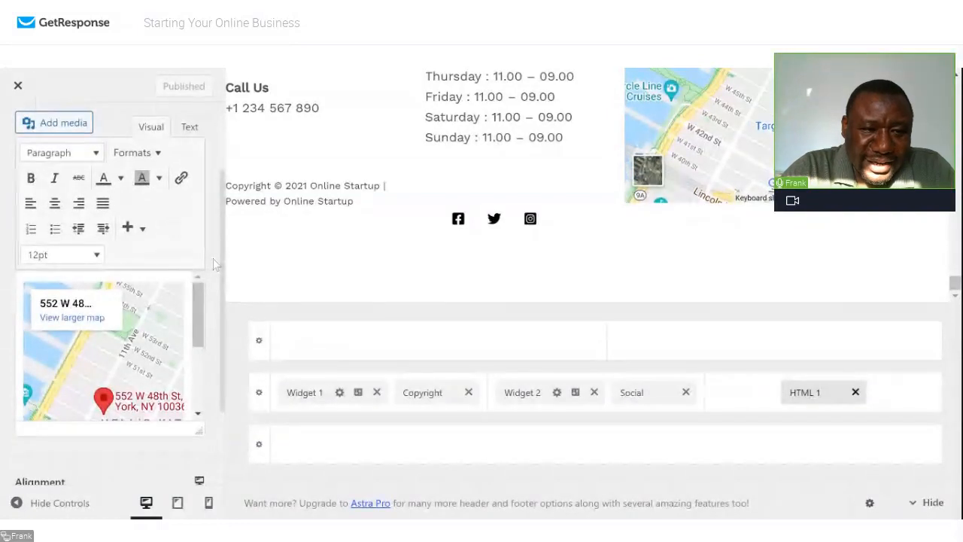
click(190, 127)
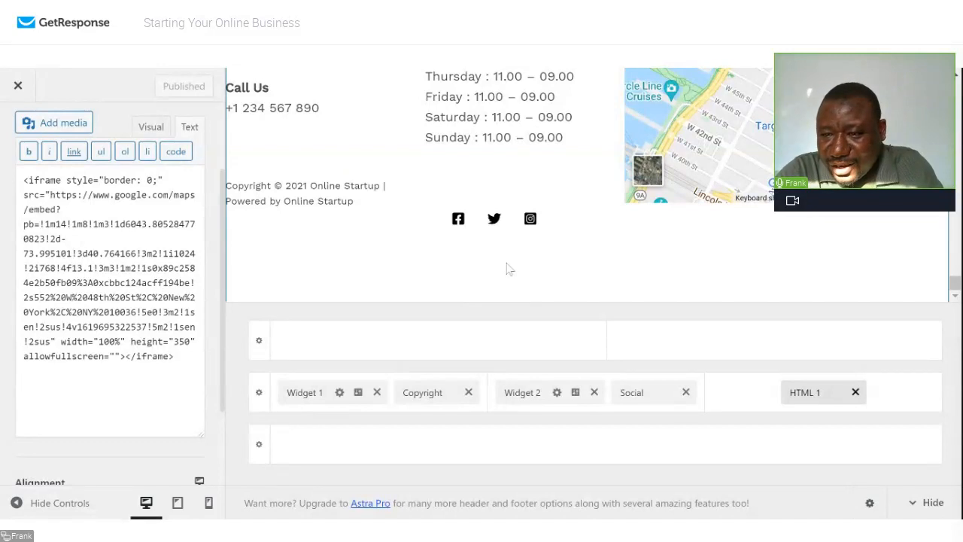
mouse_move(954, 284)
mouse_down()
mouse_move(954, 273)
mouse_move(955, 281)
mouse_up()
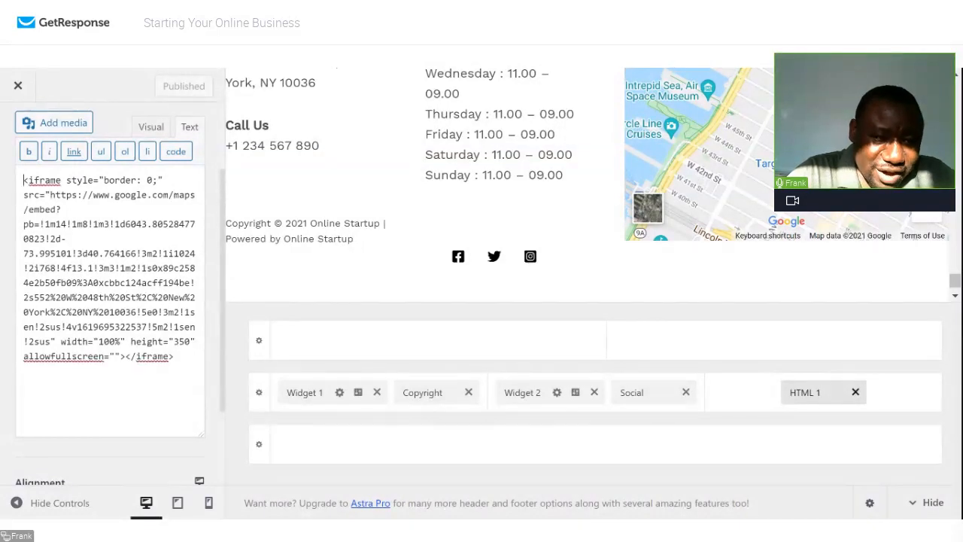
drag(24, 180, 173, 357)
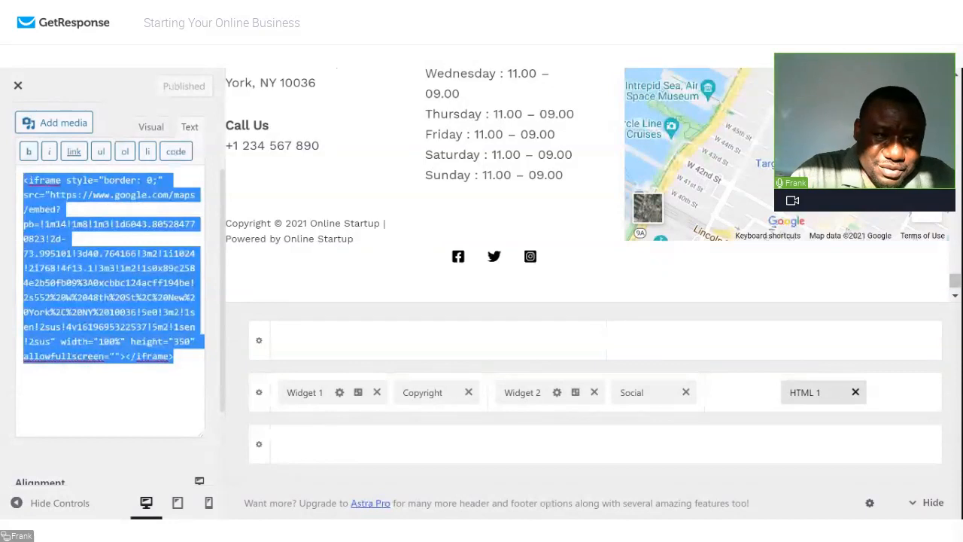
key(ctrl+v)
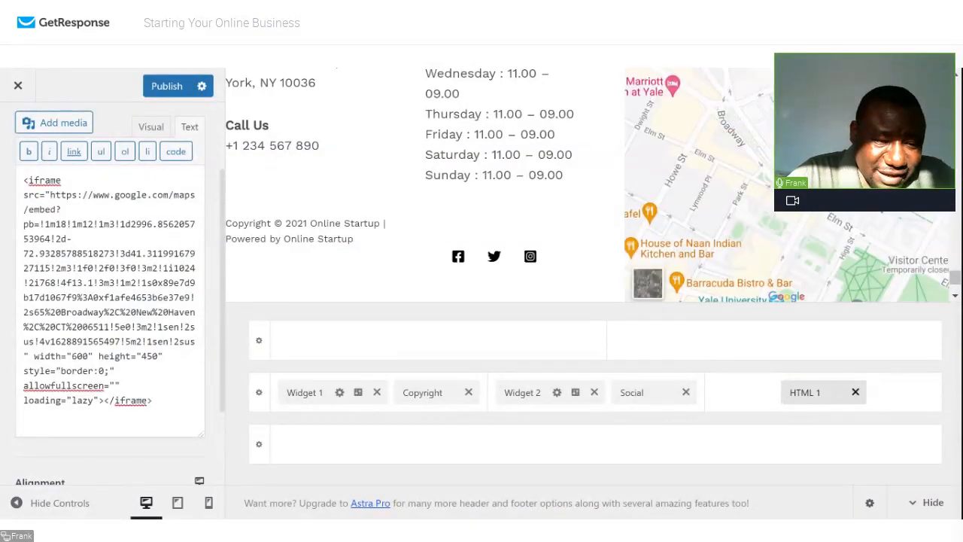
- Remove the loading="lazy" attribute from the footer map's iframe code, keeping allowfullscreen="" as the last attribute
click(94, 400)
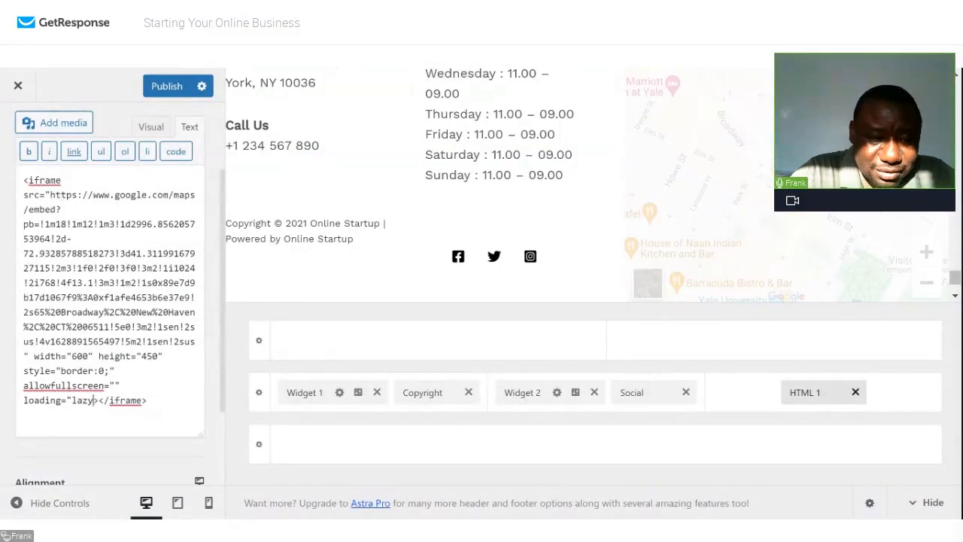
key(BackSpace)
key(BackSpace)
key(BackSpace)
key(BackSpace)
key(BackSpace)
key(BackSpace)
key(BackSpace)
key(BackSpace)
key(BackSpace)
key(BackSpace)
key(BackSpace)
key(BackSpace)
key(BackSpace)
key(BackSpace)
key(BackSpace)
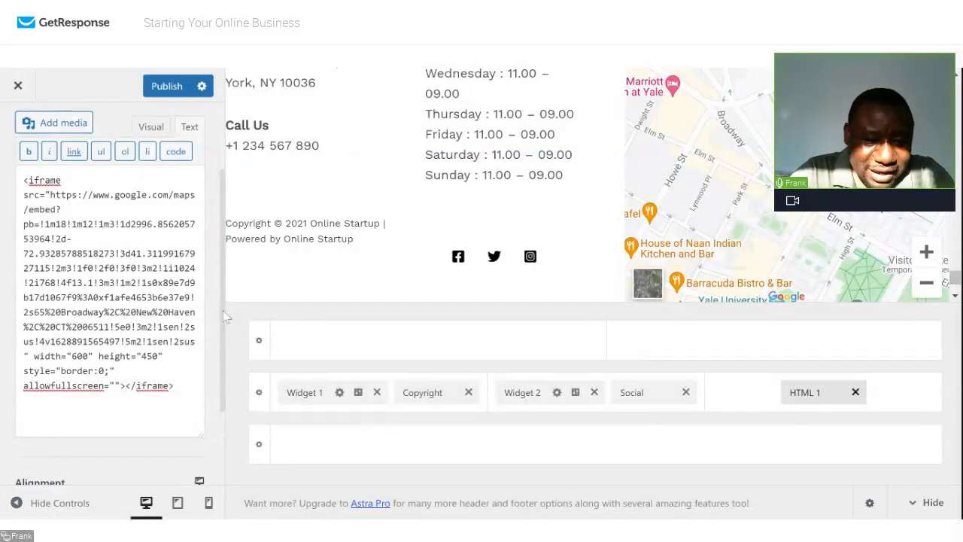
scroll(223, 310, up, 3)
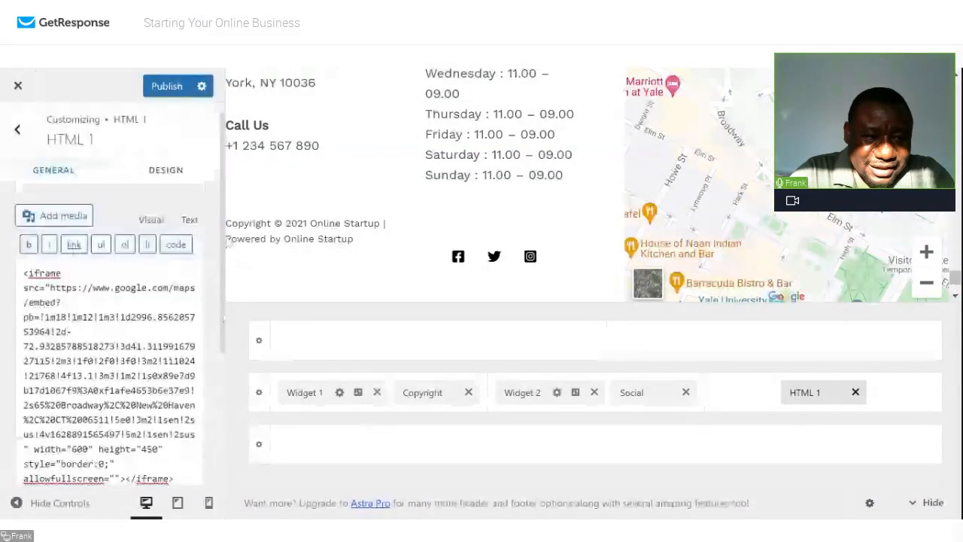
- Publish the updated footer map code and return to the Footer Builder's element list
click(168, 88)
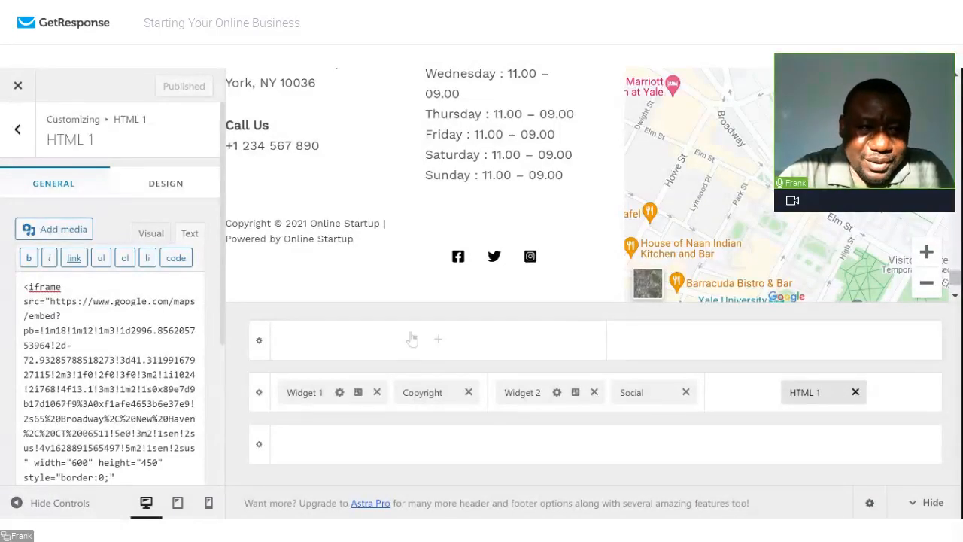
click(18, 130)
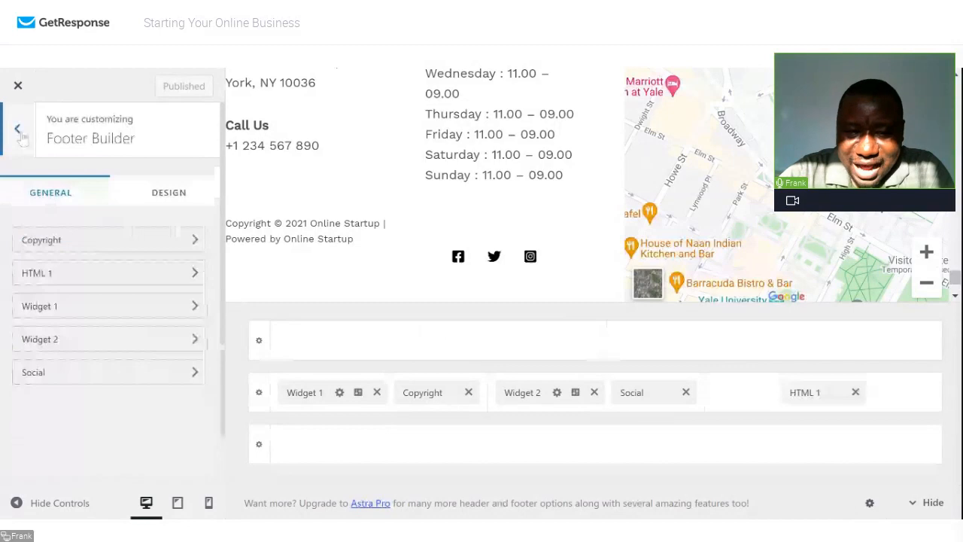
- Examine the settings of the footer's Widget 1 and Widget 2 elements, returning to the Footer Builder after each
click(166, 313)
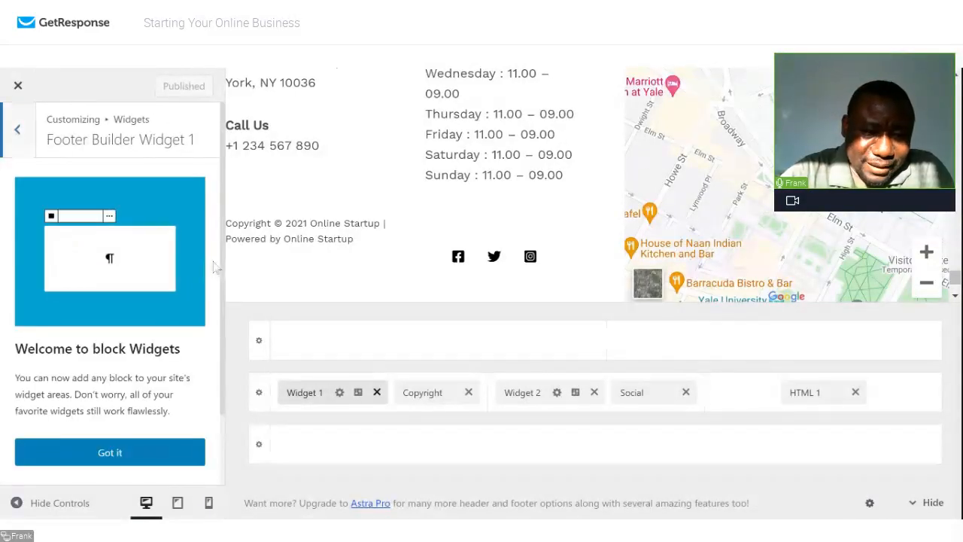
scroll(217, 290, down, 1)
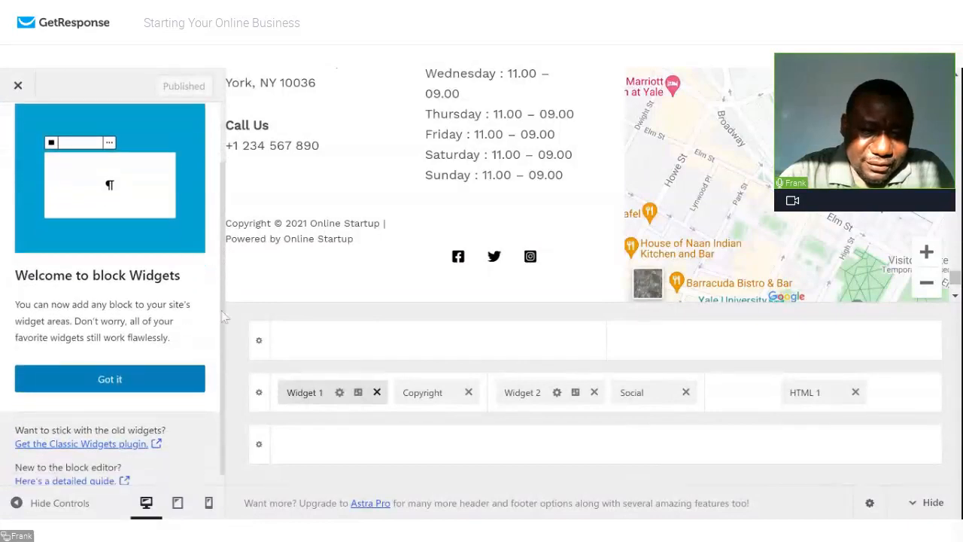
scroll(19, 136, up, 1)
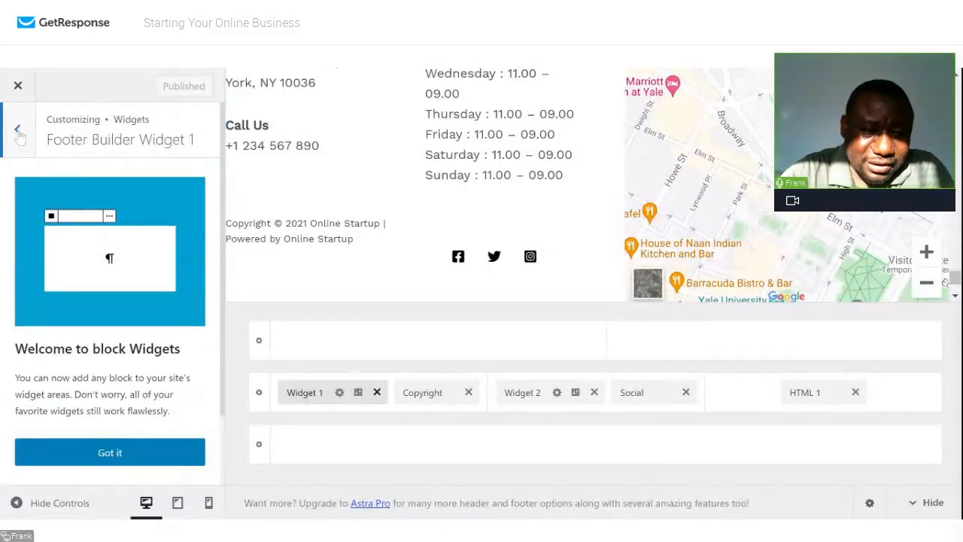
click(18, 129)
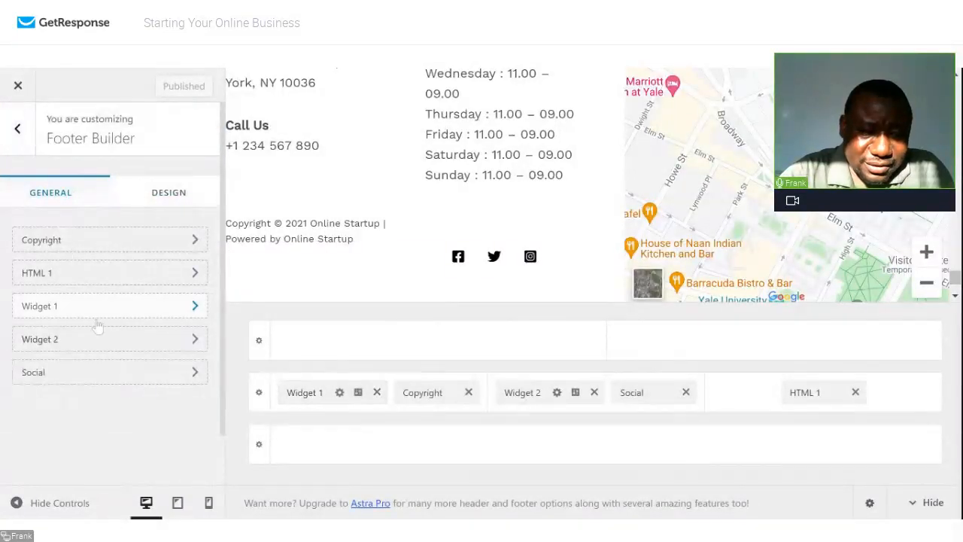
click(97, 337)
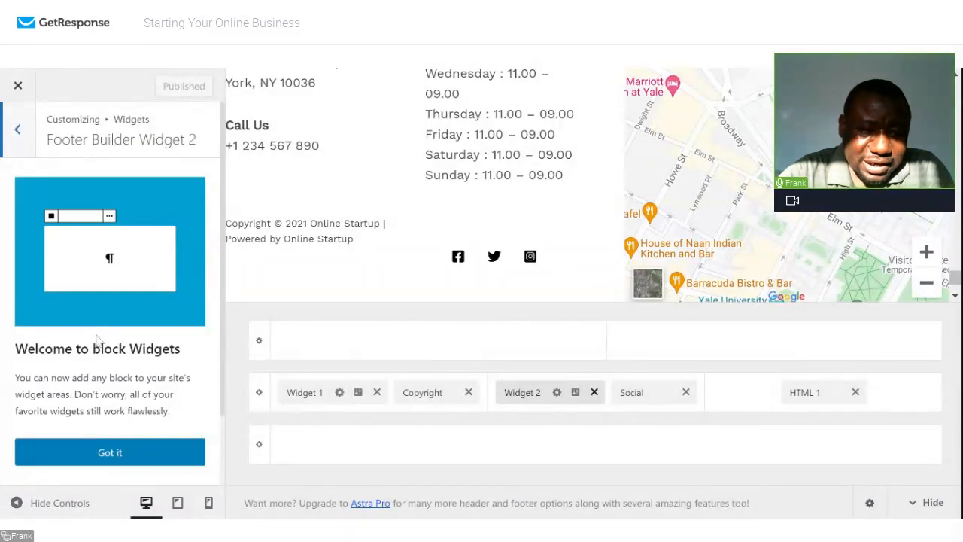
click(18, 129)
- Examine the footer's Social element, its icon list and alignment options, along with the icons in the footer preview
click(135, 374)
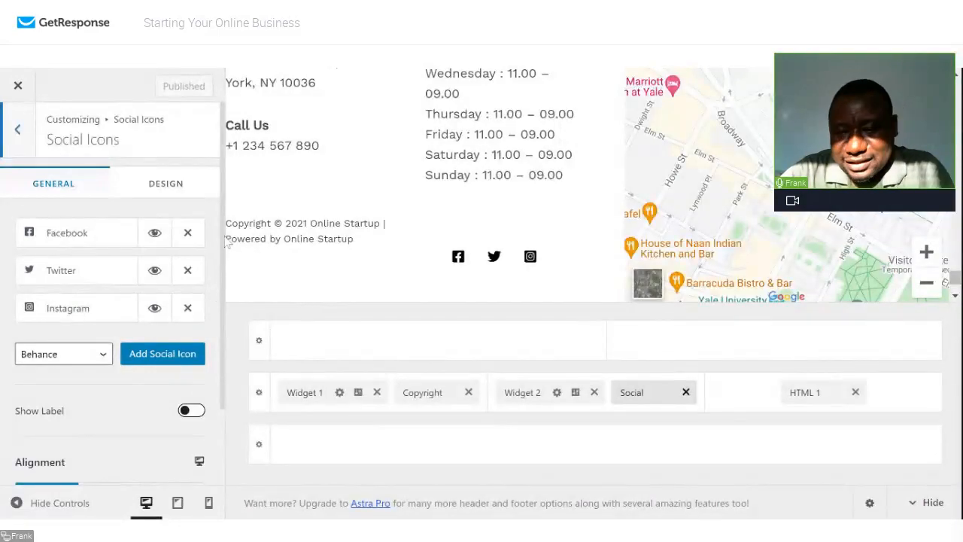
drag(225, 237, 233, 305)
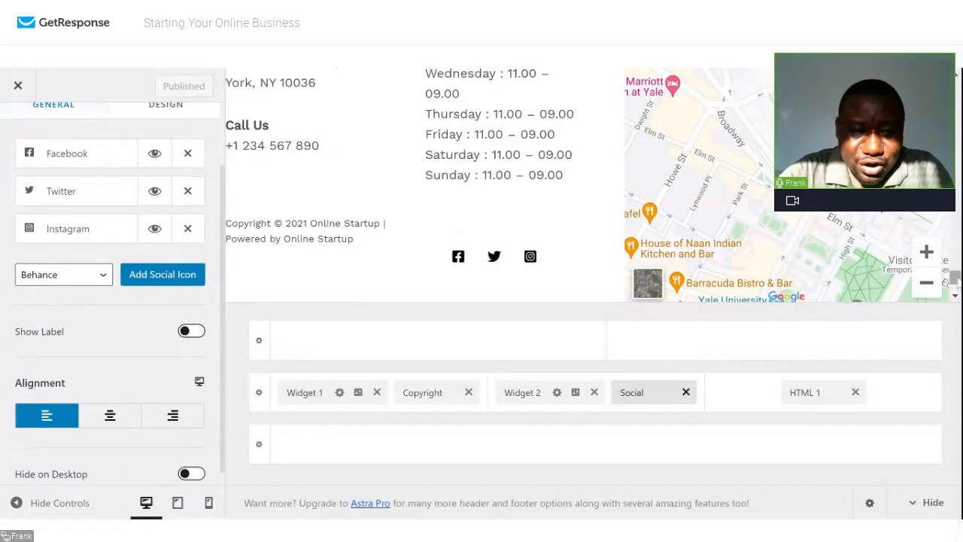
mouse_move(954, 277)
mouse_down()
mouse_move(955, 254)
mouse_move(954, 284)
mouse_up()
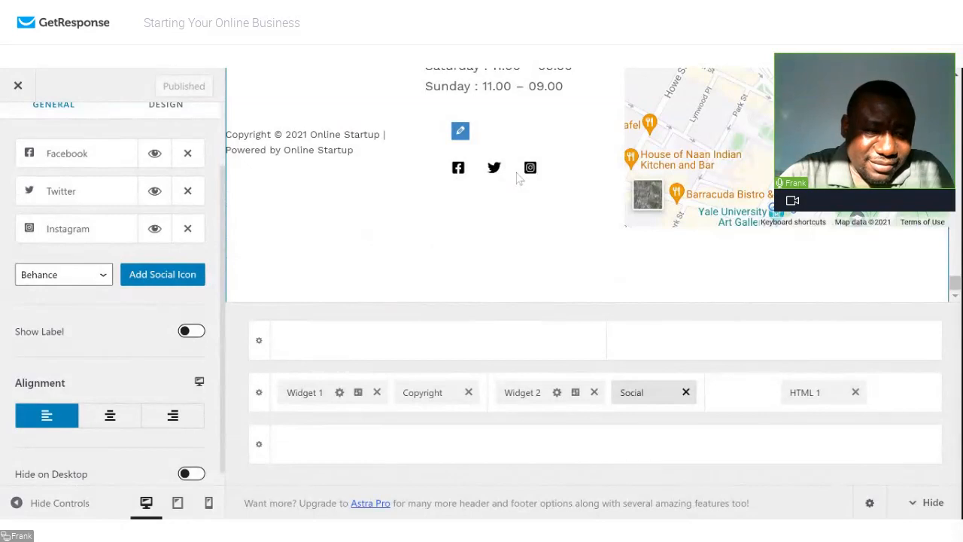
- Expand the Facebook and Twitter social icon entries to show their label and URL settings, and publish
click(81, 153)
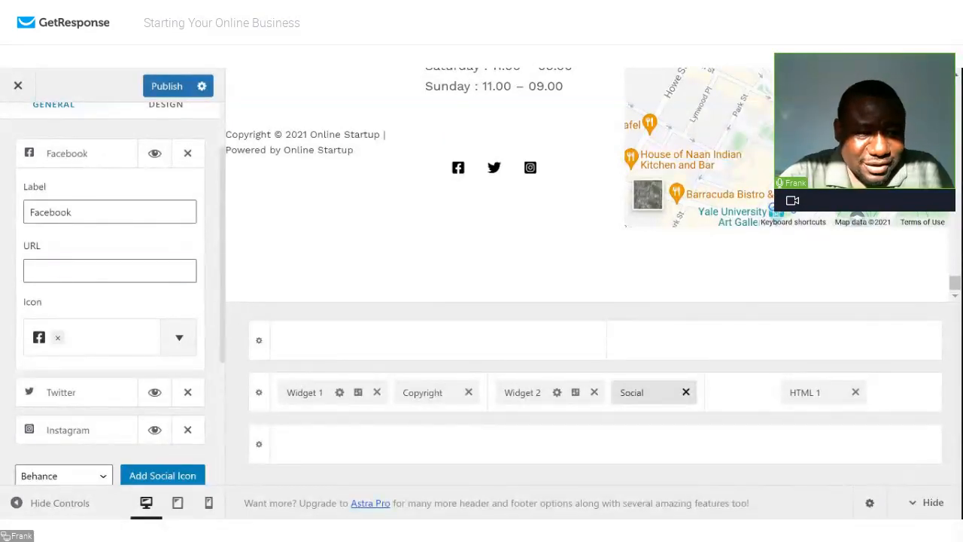
click(110, 271)
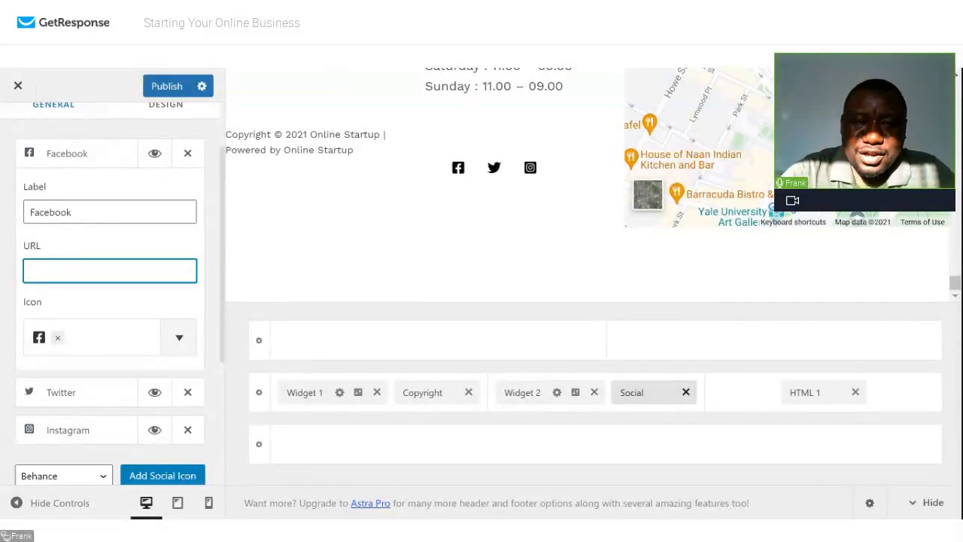
key(alt+Tab)
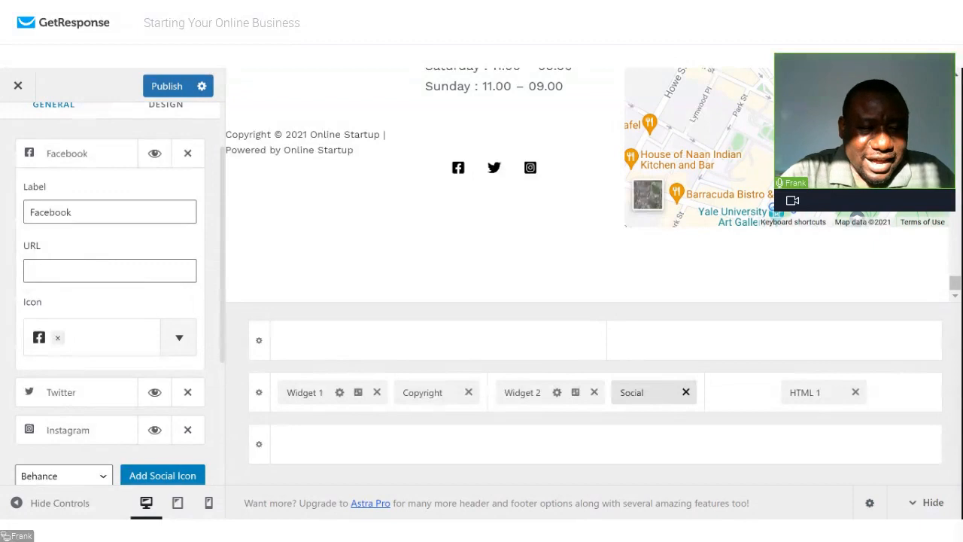
click(100, 398)
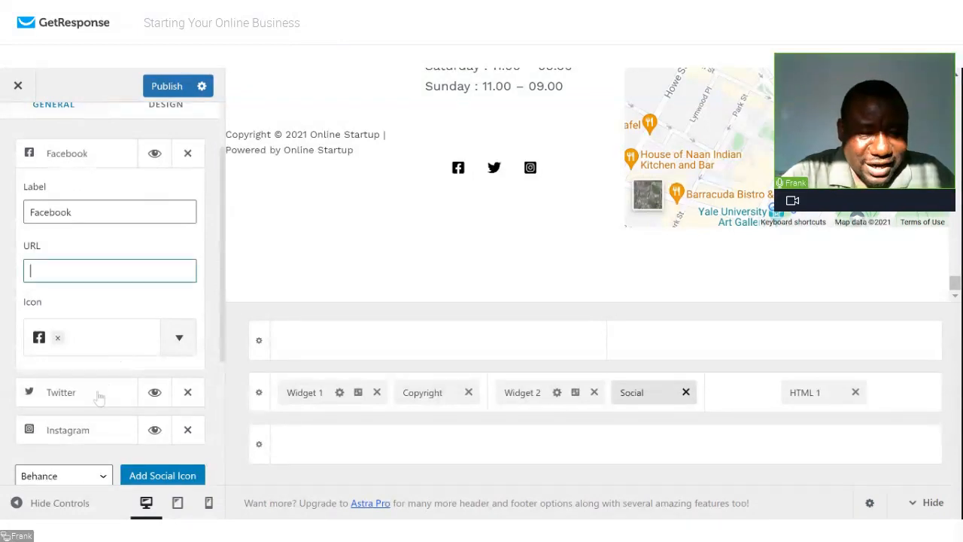
click(84, 434)
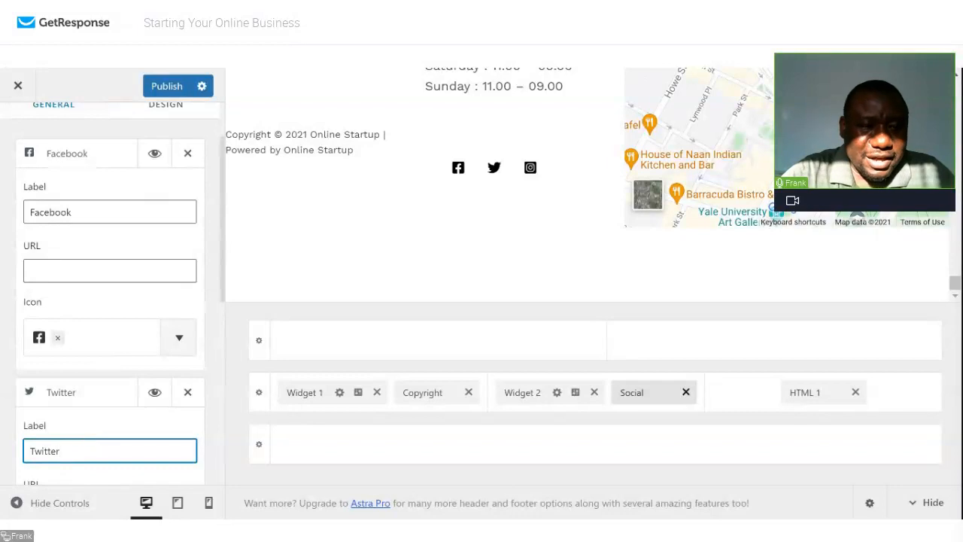
click(165, 86)
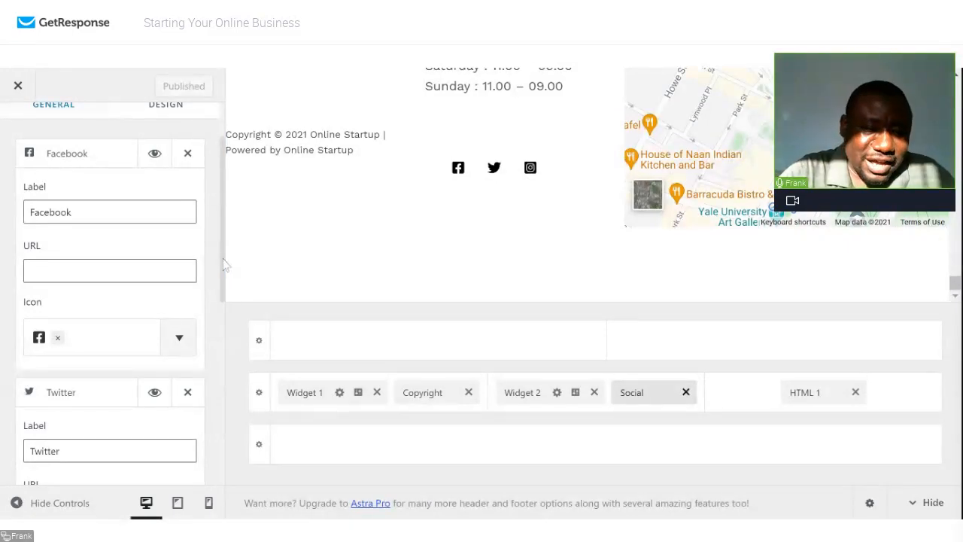
- Add a Behance icon to the footer's social icons, expand its entry, publish, and return to the Footer Builder
scroll(223, 265, down, 4)
scroll(222, 286, down, 2)
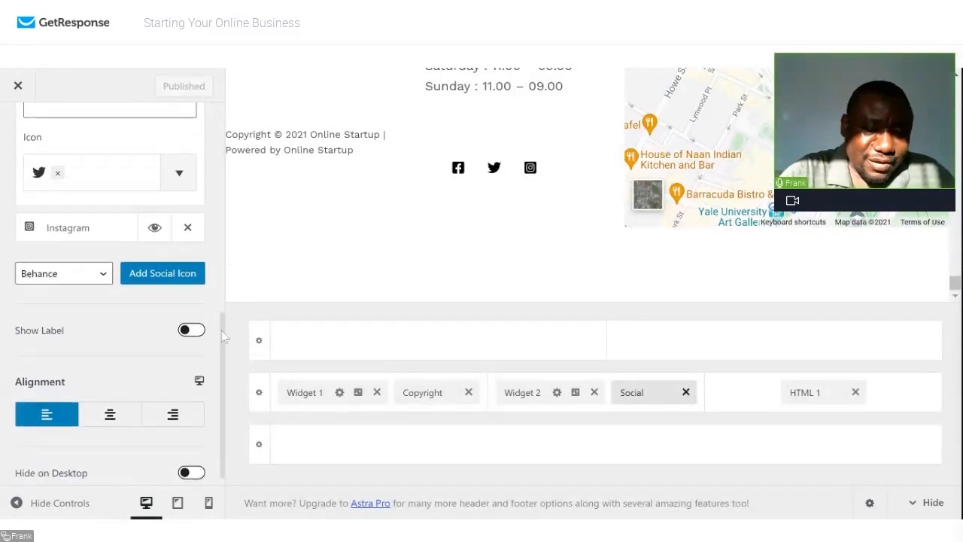
scroll(223, 338, down, 1)
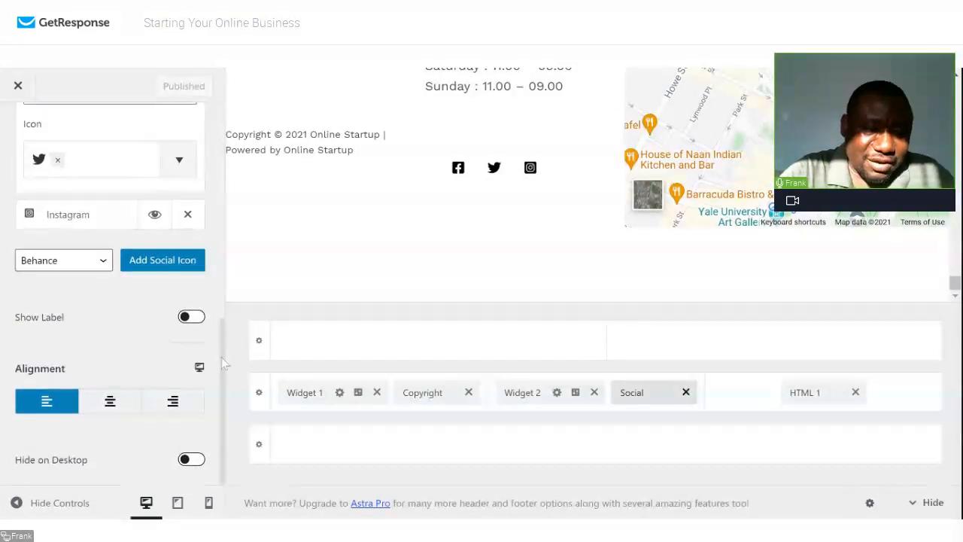
click(160, 261)
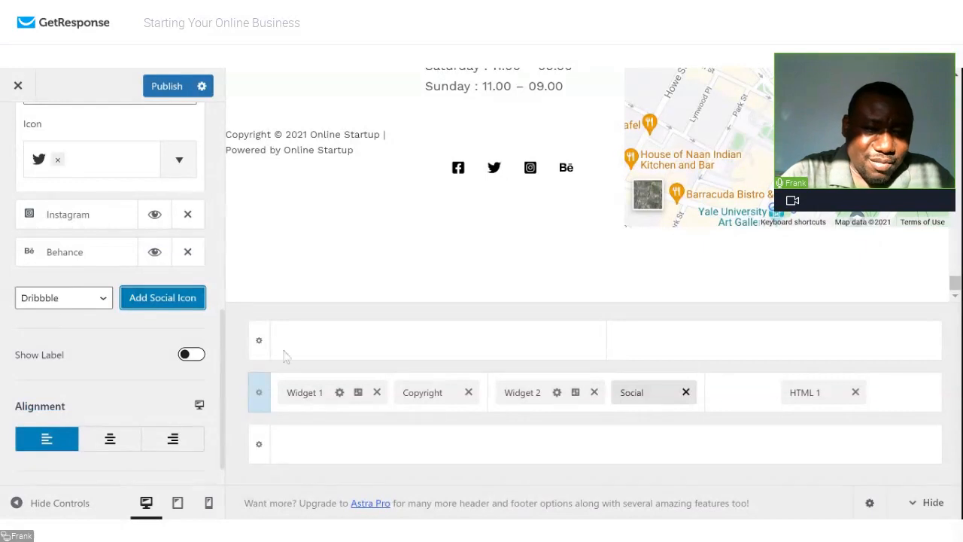
click(87, 259)
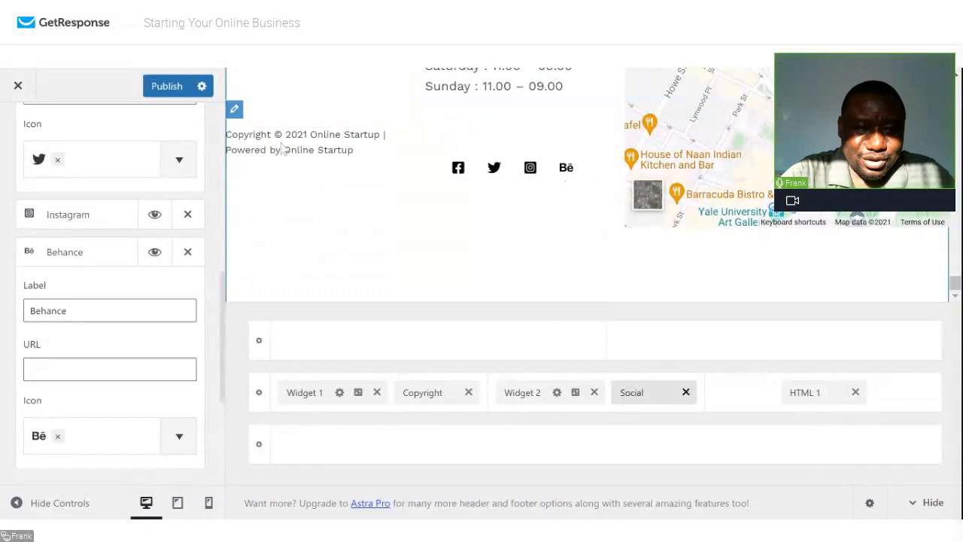
click(167, 87)
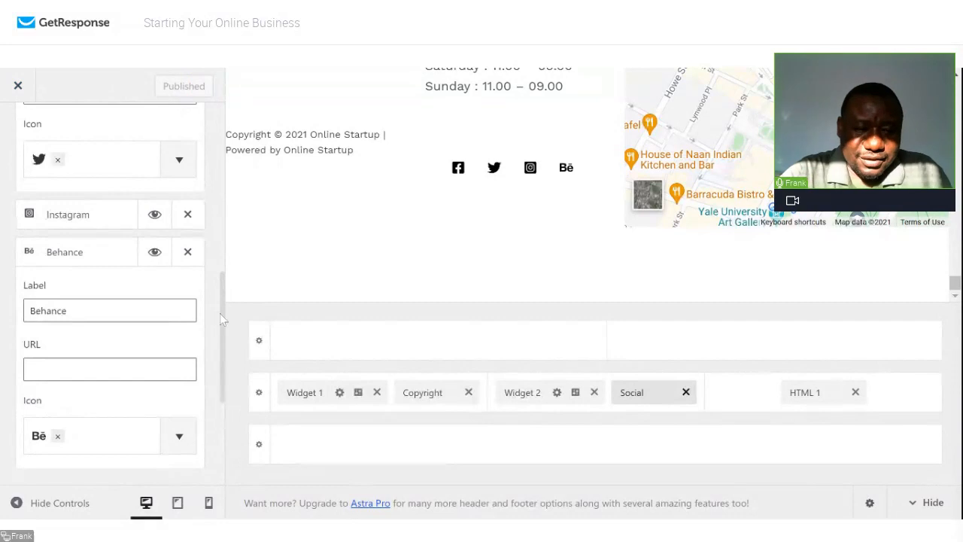
drag(221, 309, 223, 124)
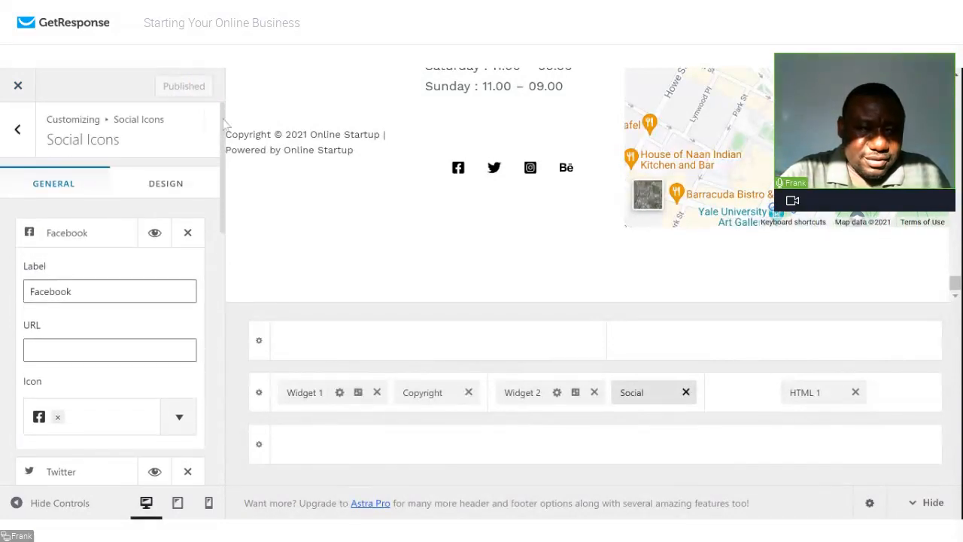
click(19, 129)
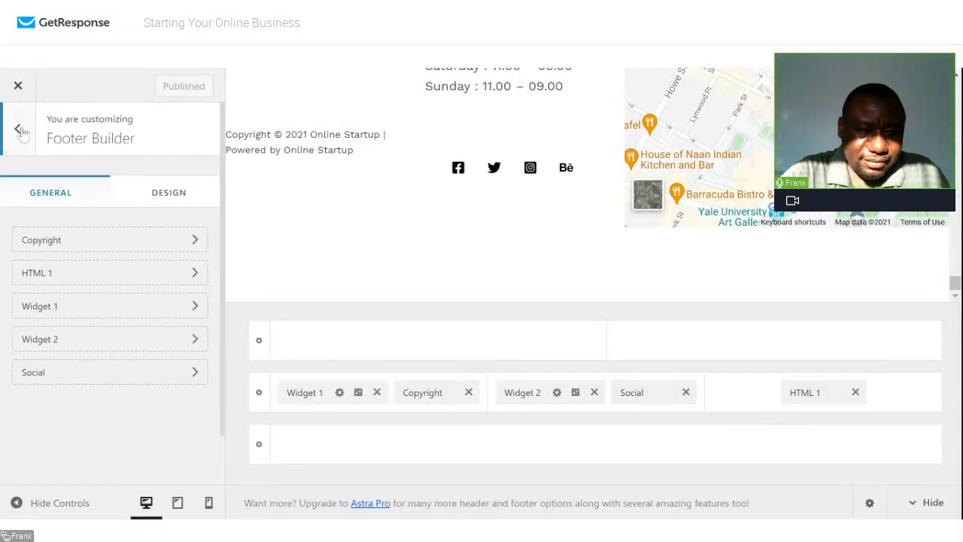
- Open the Primary Menu's item list in the Customizer and bring the site's header navigation into the preview
click(20, 130)
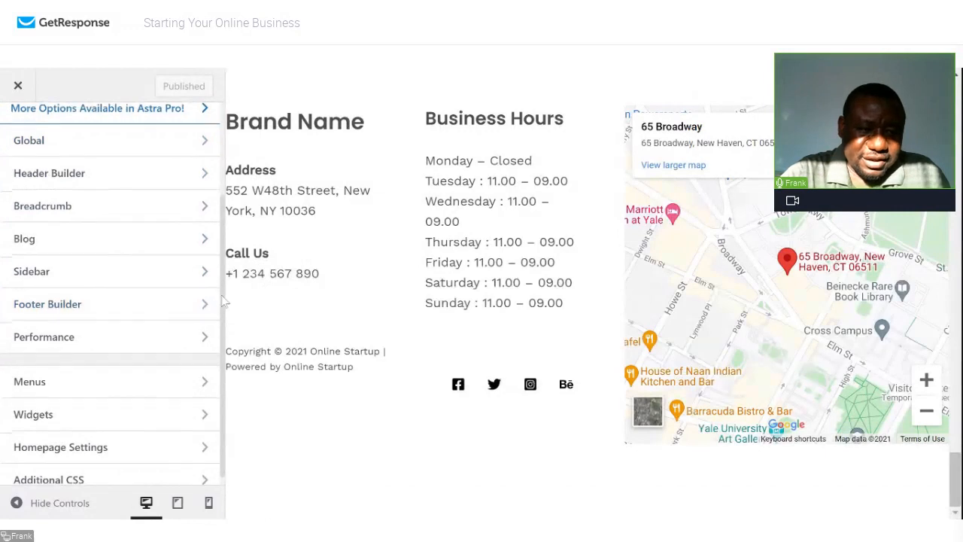
scroll(218, 336, down, 1)
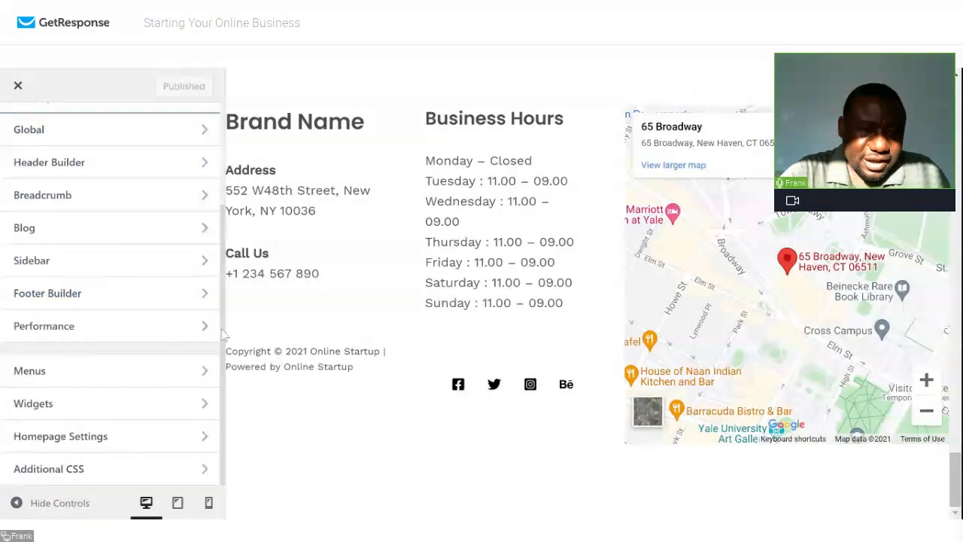
click(186, 366)
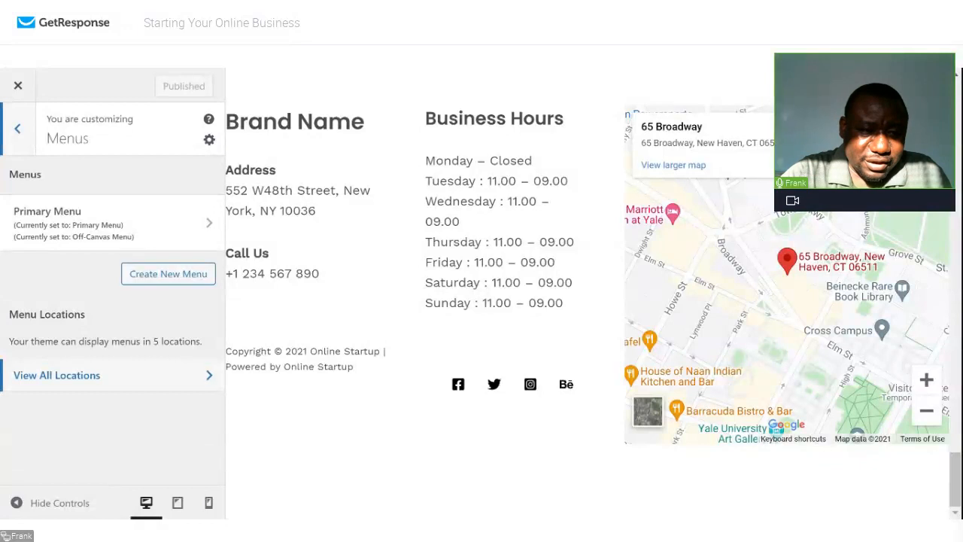
click(190, 232)
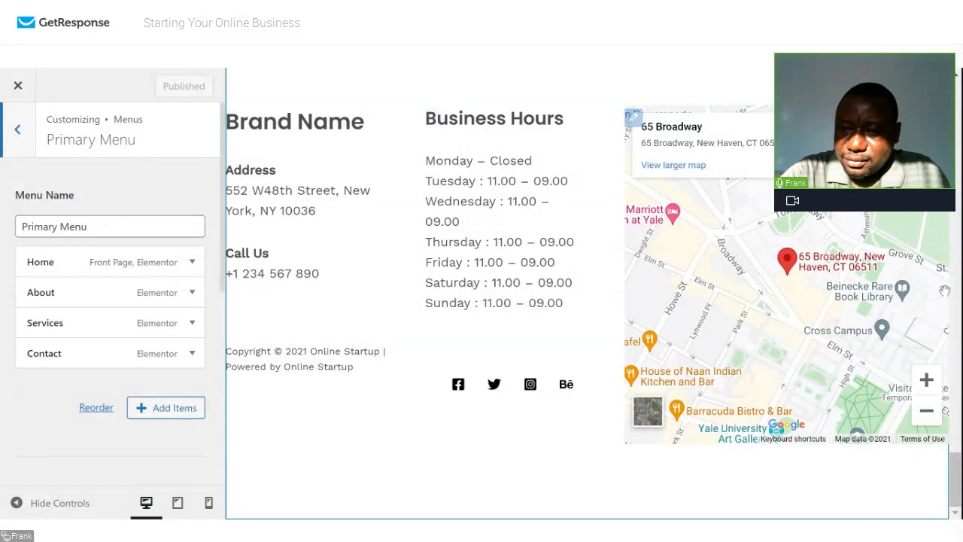
scroll(553, 138, up, 15)
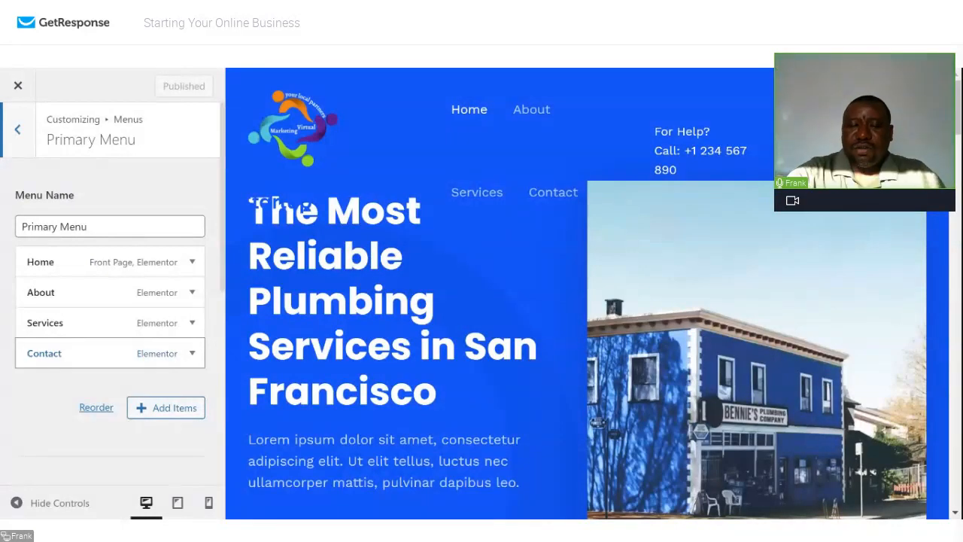
- Create a new page named Blog as a Primary Menu item, publish the change, and return to the Menus overview
click(171, 410)
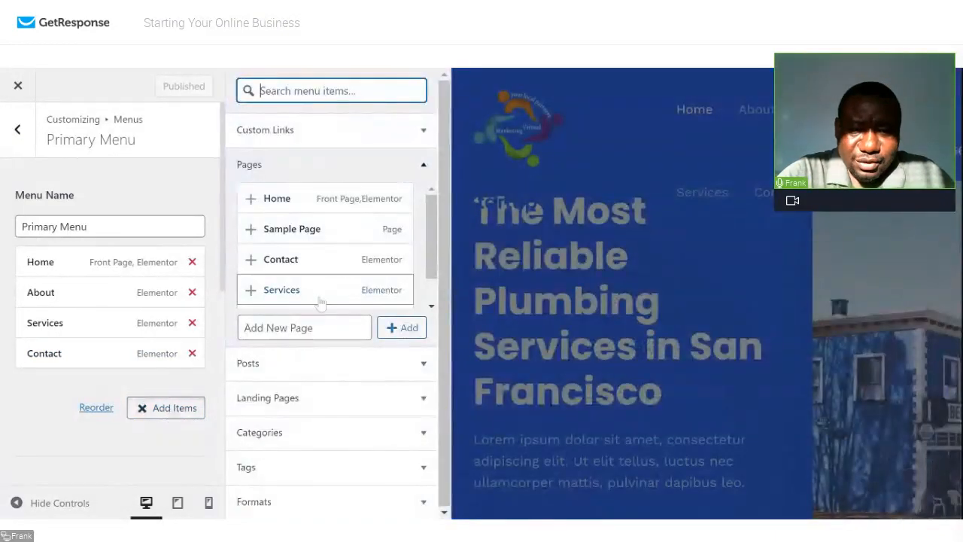
mouse_move(430, 207)
mouse_down()
mouse_move(433, 258)
mouse_move(434, 206)
mouse_up()
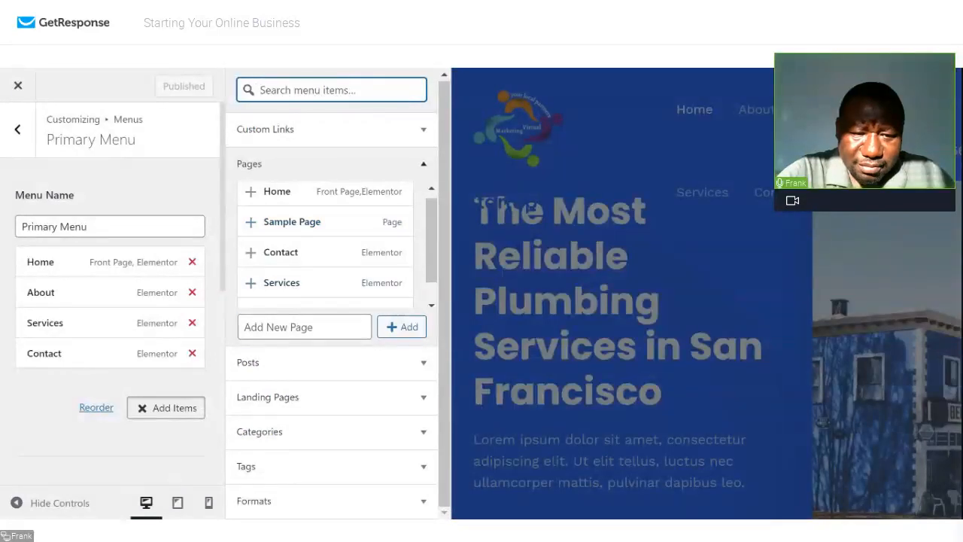
click(305, 328)
text(B)
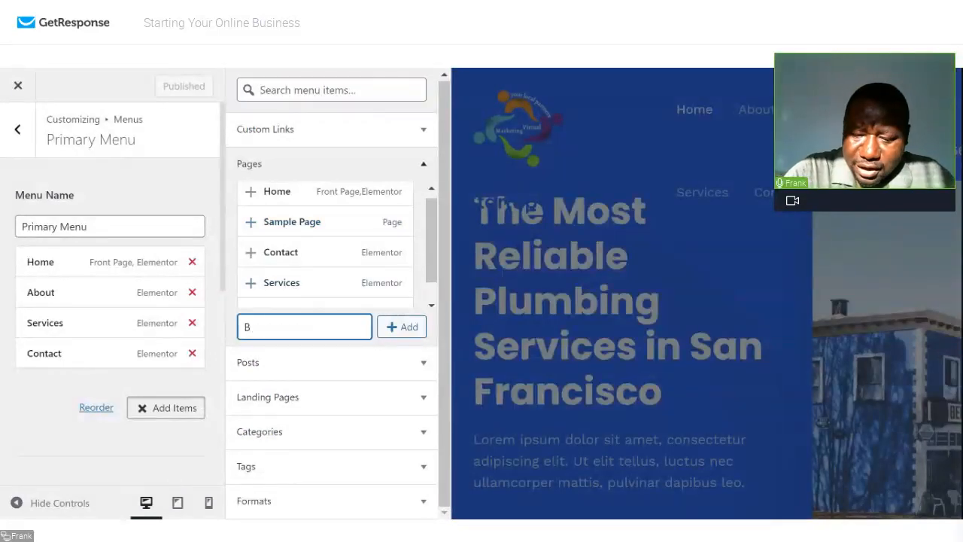
text(log)
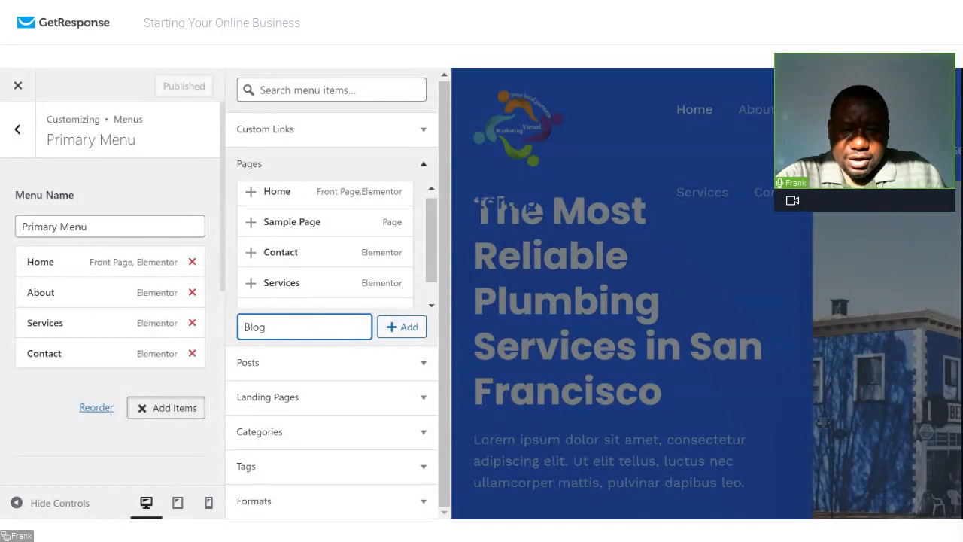
click(402, 331)
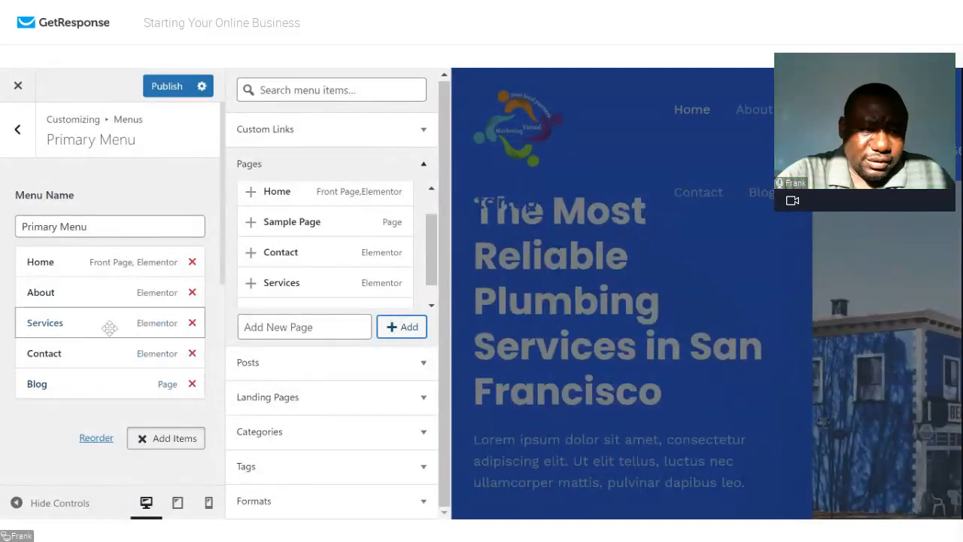
click(158, 88)
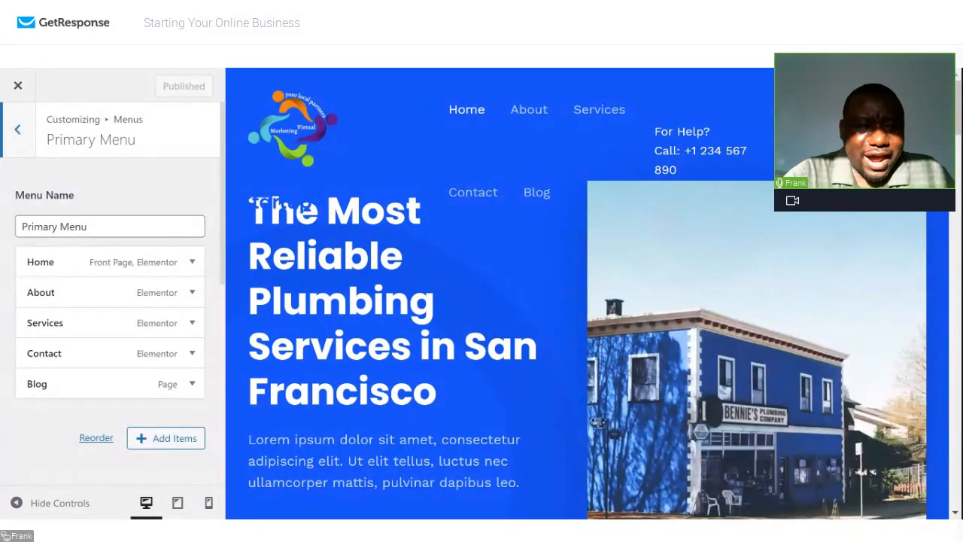
click(18, 130)
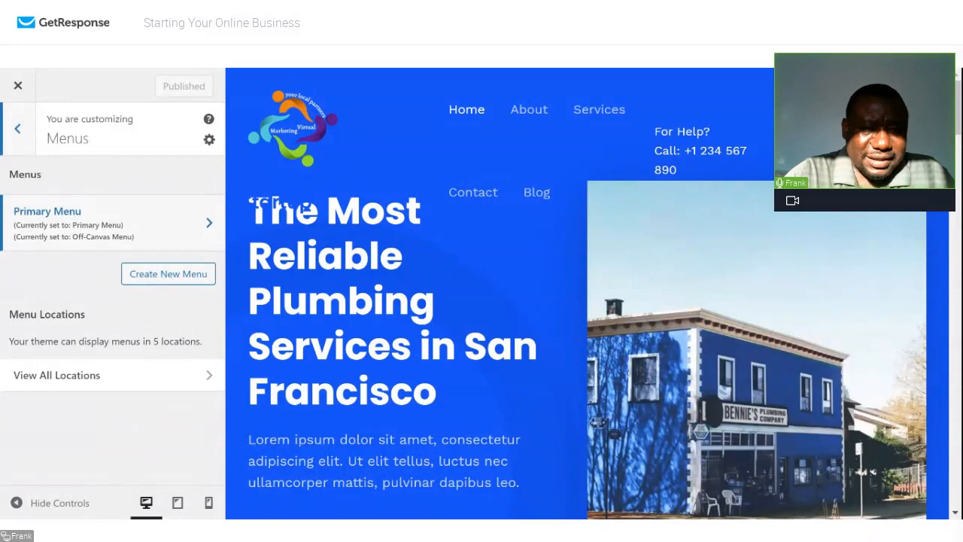
- Leave the Customizer and review the live homepage from the header navigation down to the footer
click(18, 130)
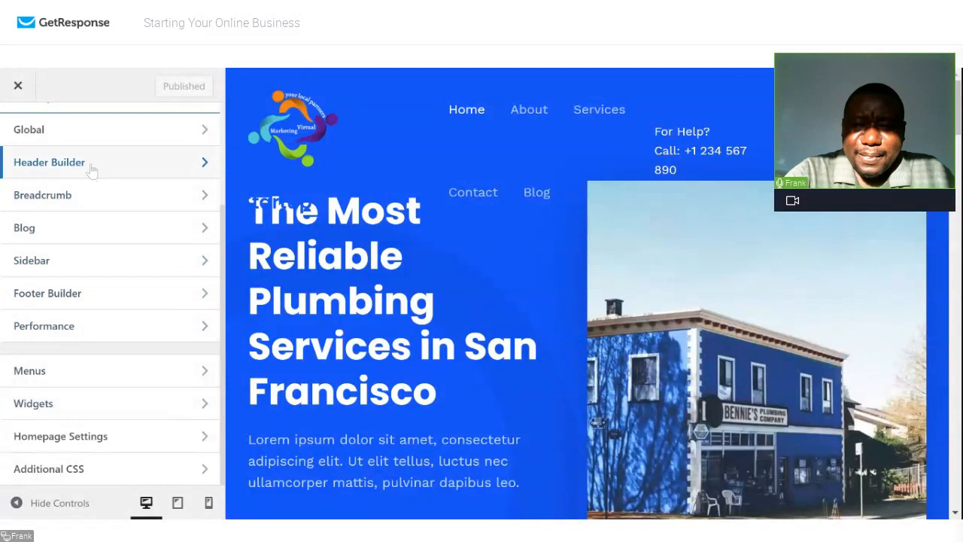
click(18, 86)
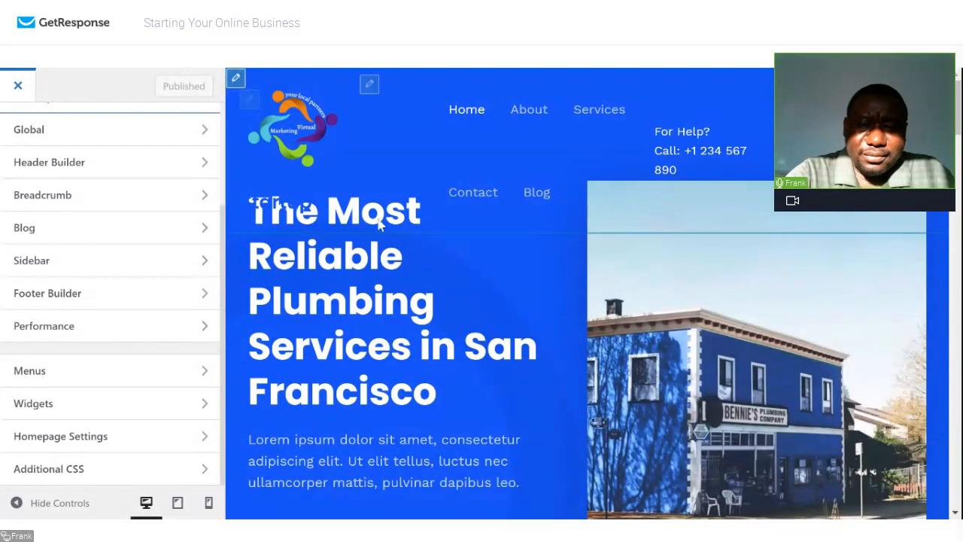
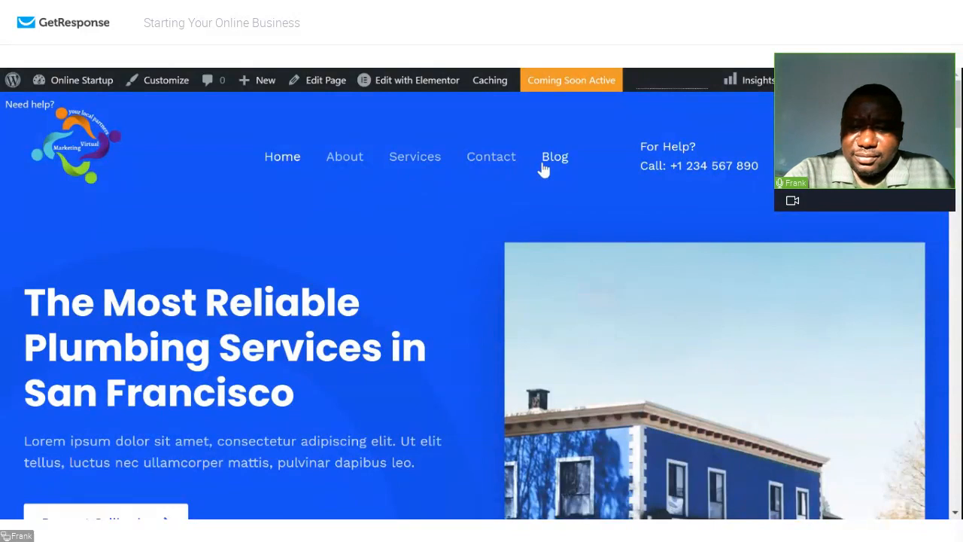
scroll(544, 170, down, 10)
scroll(481, 301, down, 10)
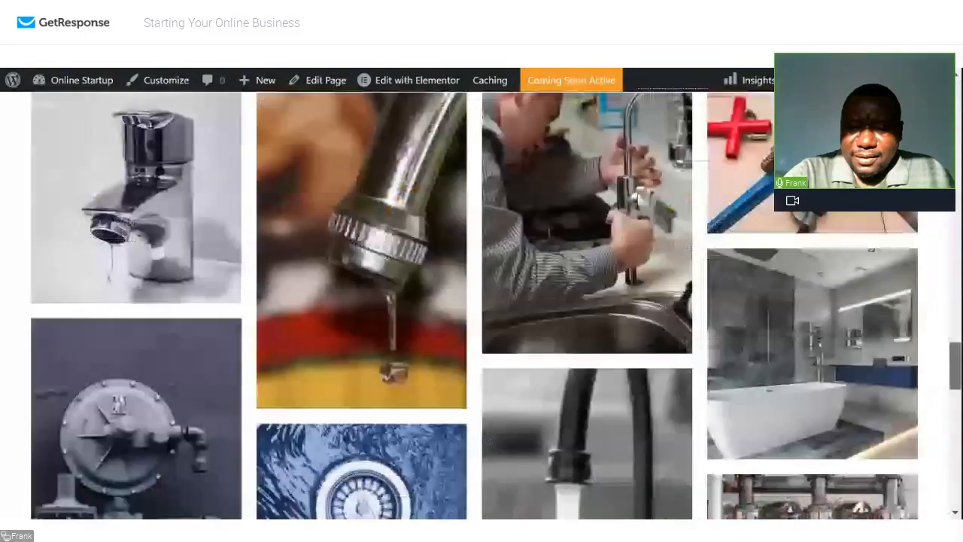
scroll(481, 301, down, 3)
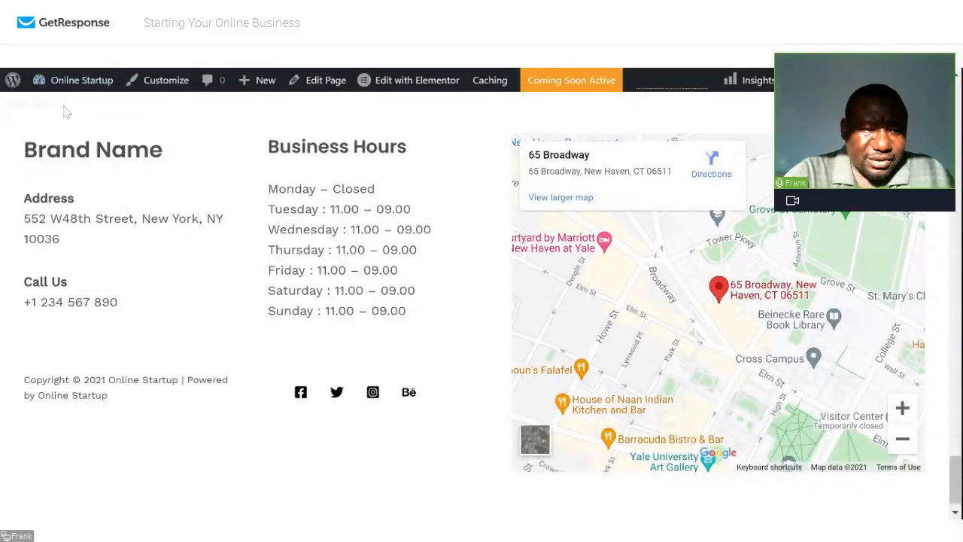
- Go from the live site to the WordPress dashboard and reopen the theme Customizer
mouse_move(88, 89)
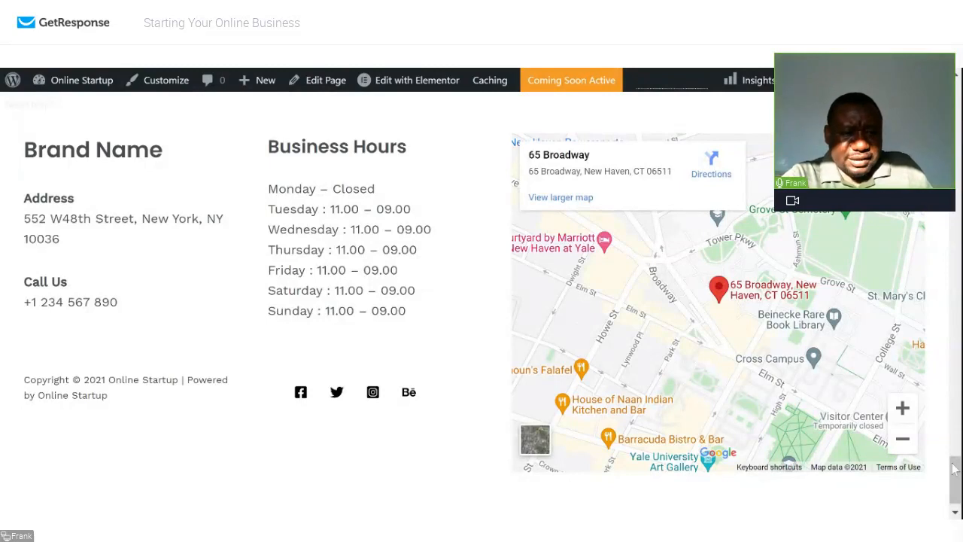
scroll(112, 223, down, 1)
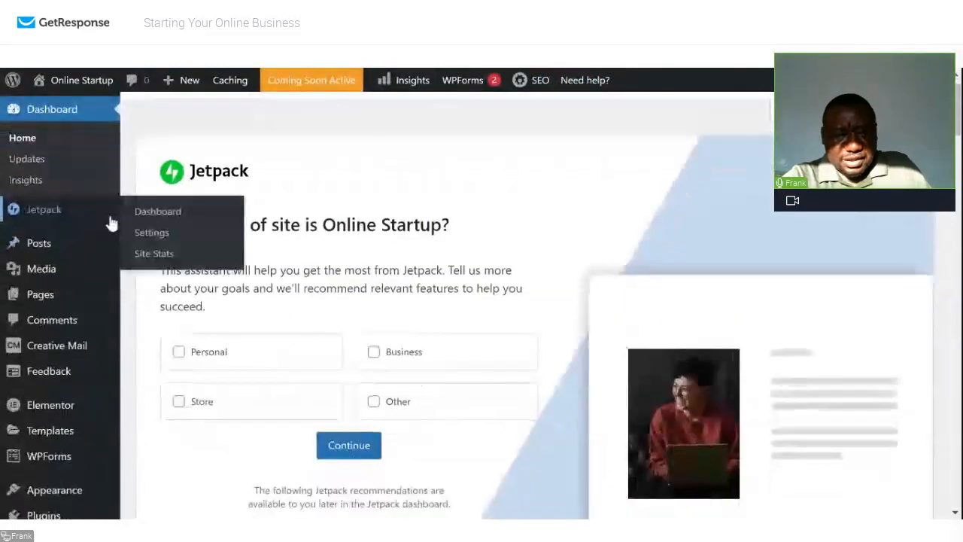
scroll(111, 224, down, 2)
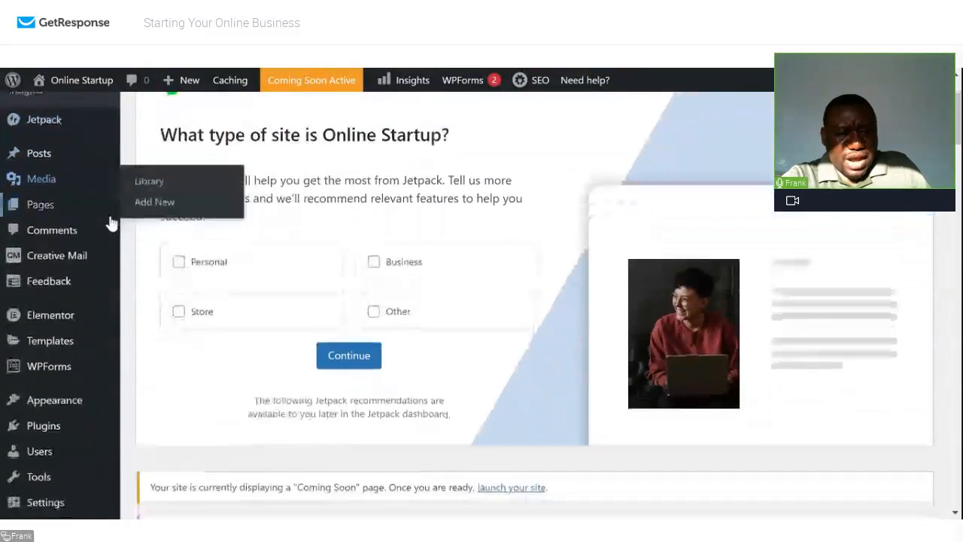
scroll(112, 220, down, 4)
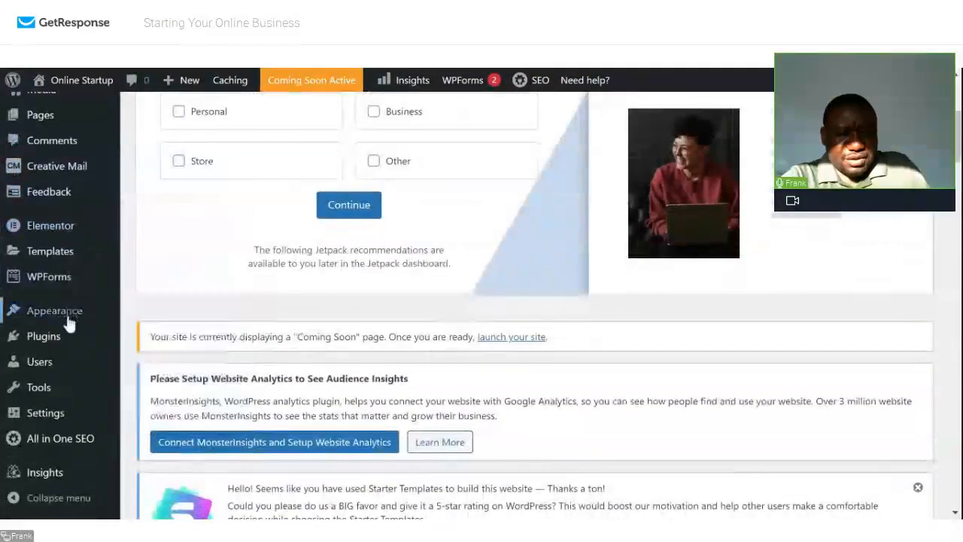
mouse_move(68, 320)
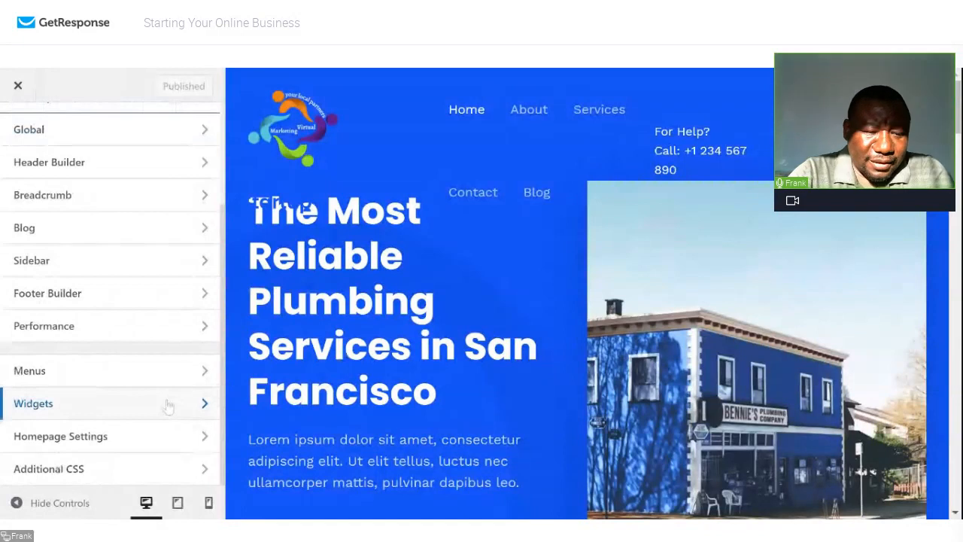
- Look at the Homepage Settings and Widgets sections of the Customizer, and close it to return to the dashboard
click(149, 444)
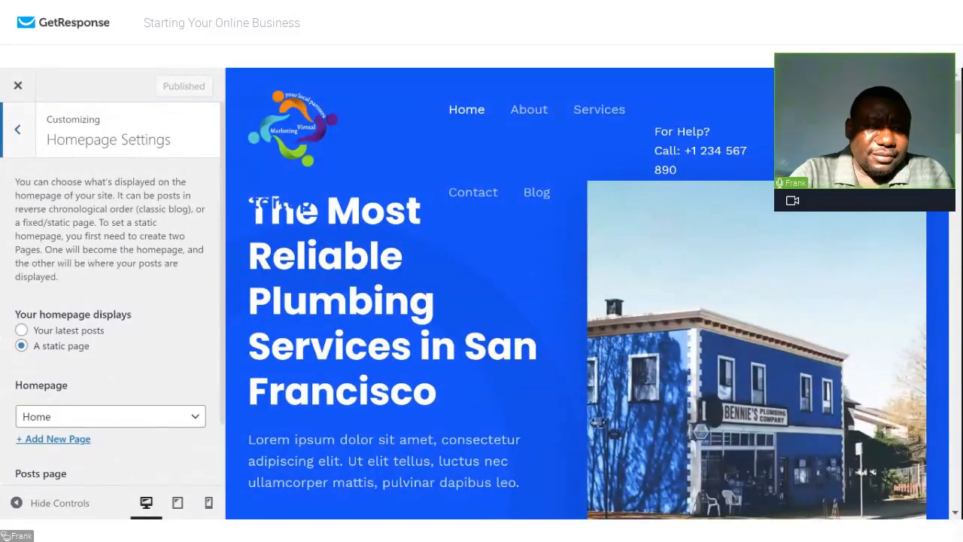
click(14, 137)
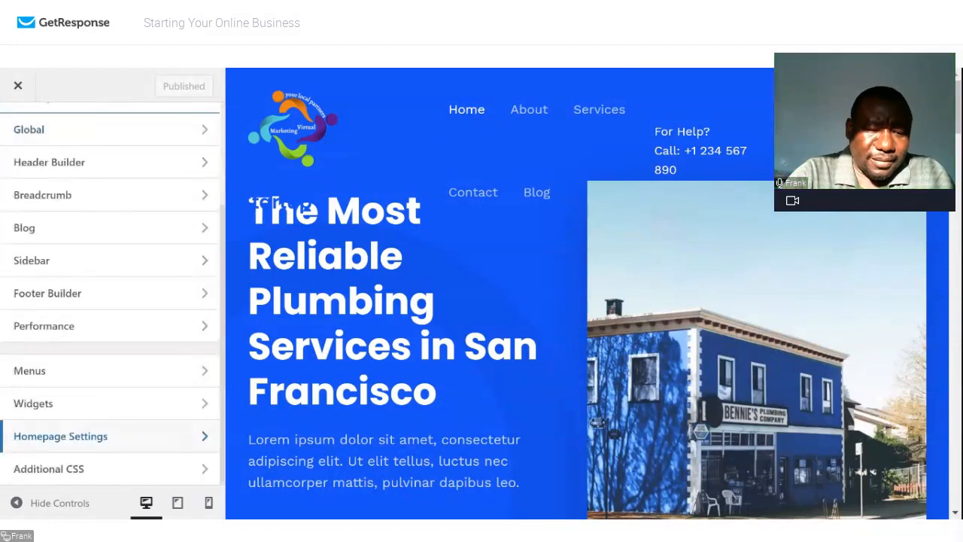
click(194, 411)
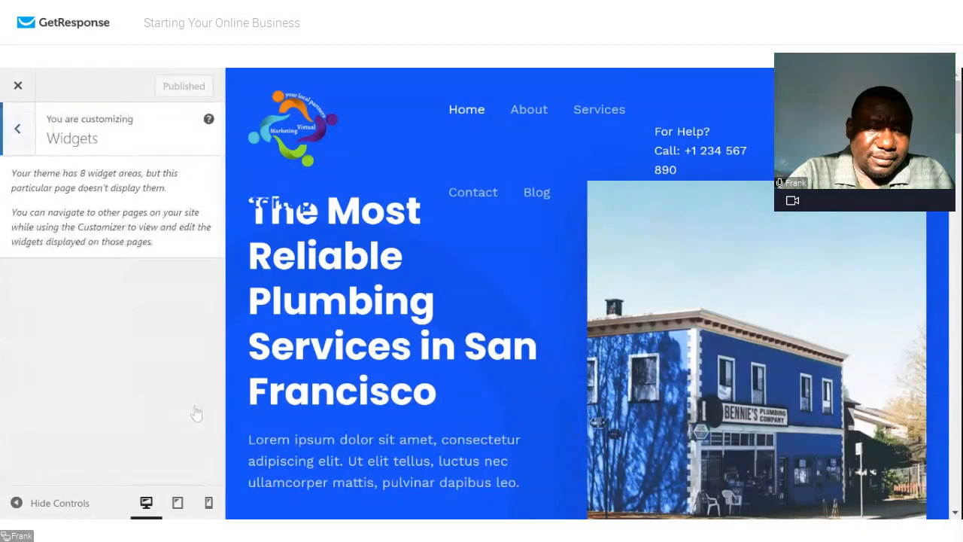
click(18, 129)
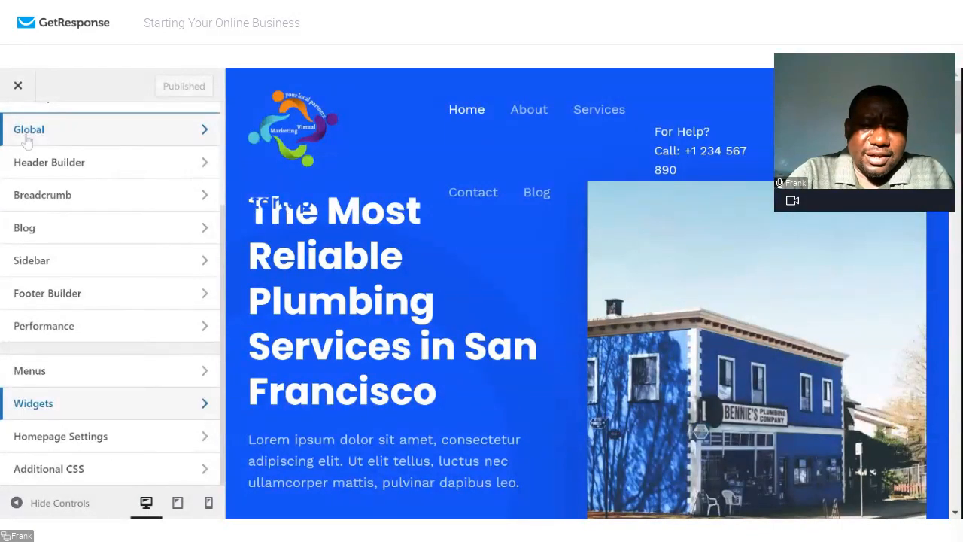
click(19, 91)
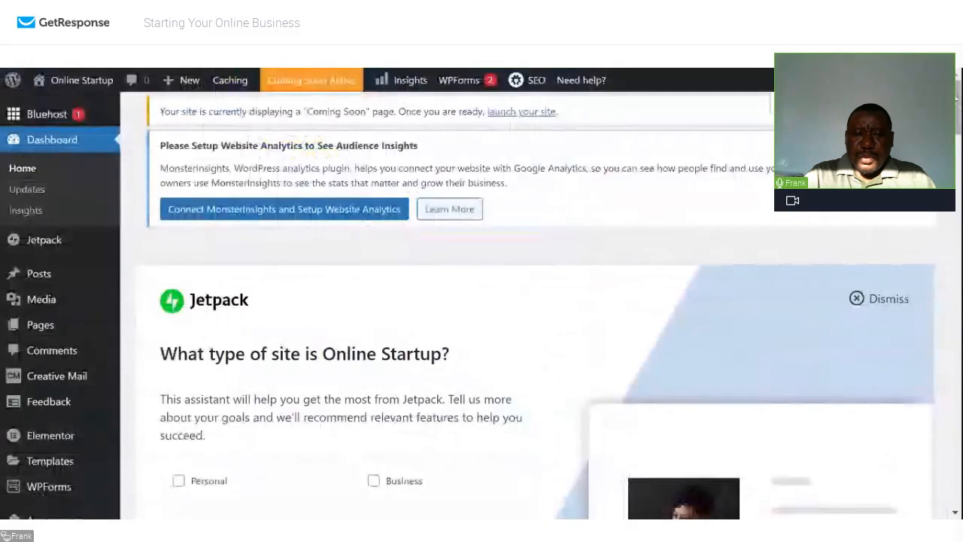
- Open the list of all the site's pages from the WordPress dashboard
scroll(526, 301, down, 1)
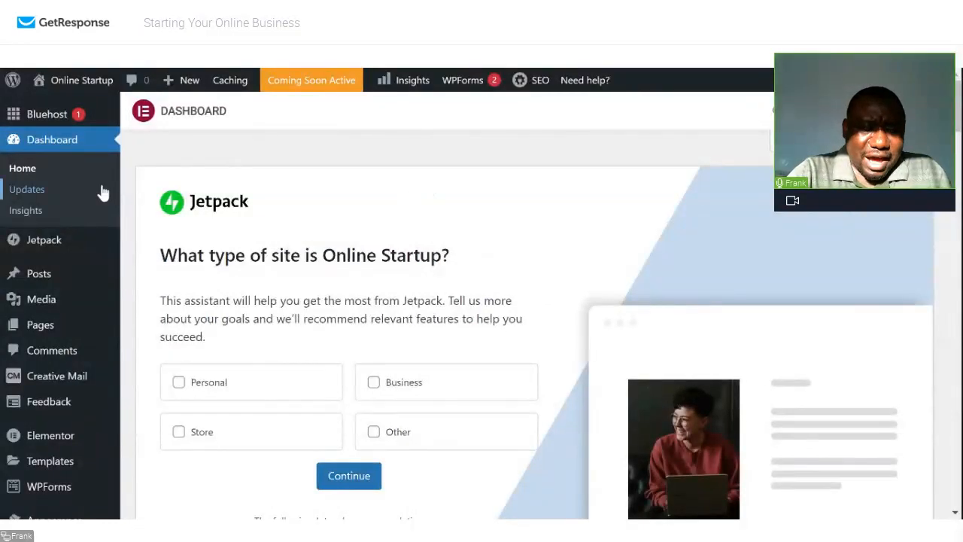
mouse_move(98, 259)
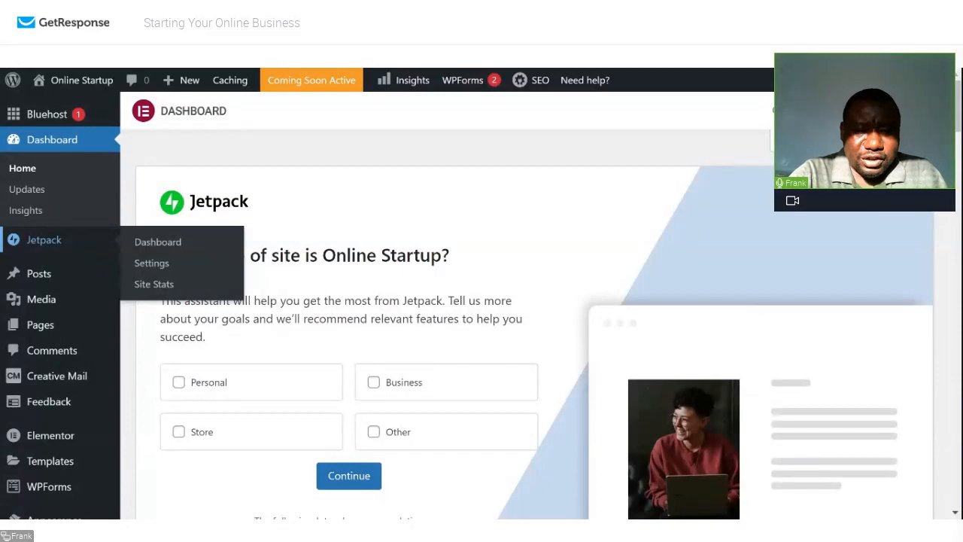
mouse_move(43, 332)
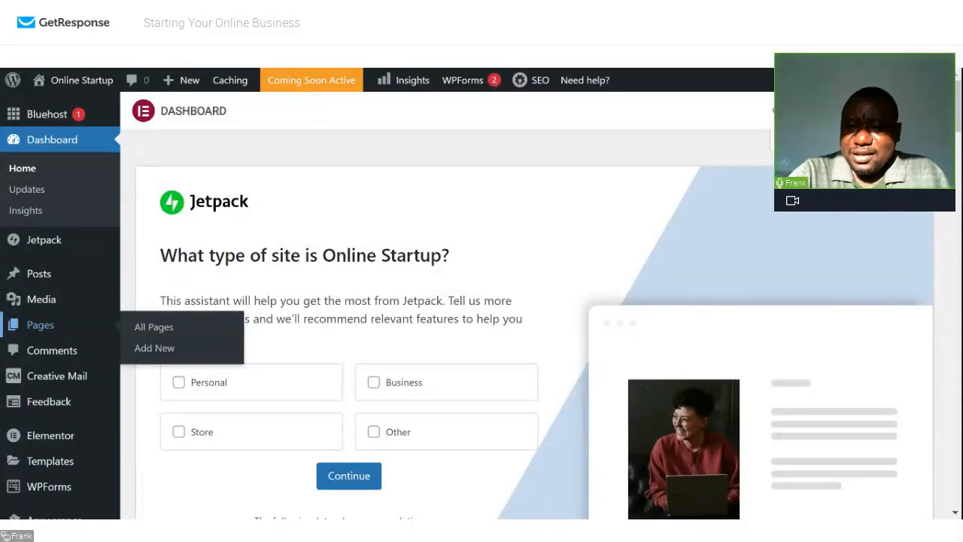
click(42, 326)
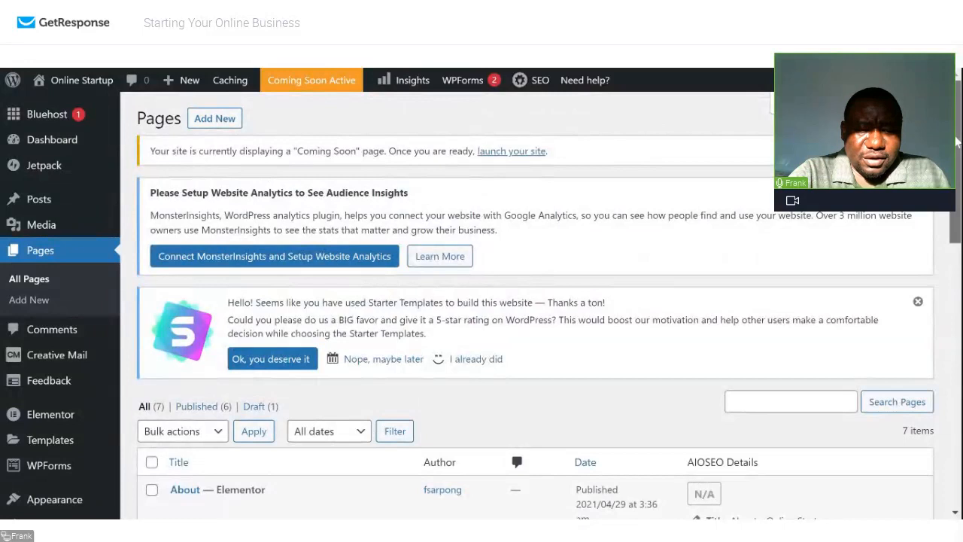
- Look through the site's page list from About to Services, checking each page's status and editor label
scroll(957, 143, down, 2)
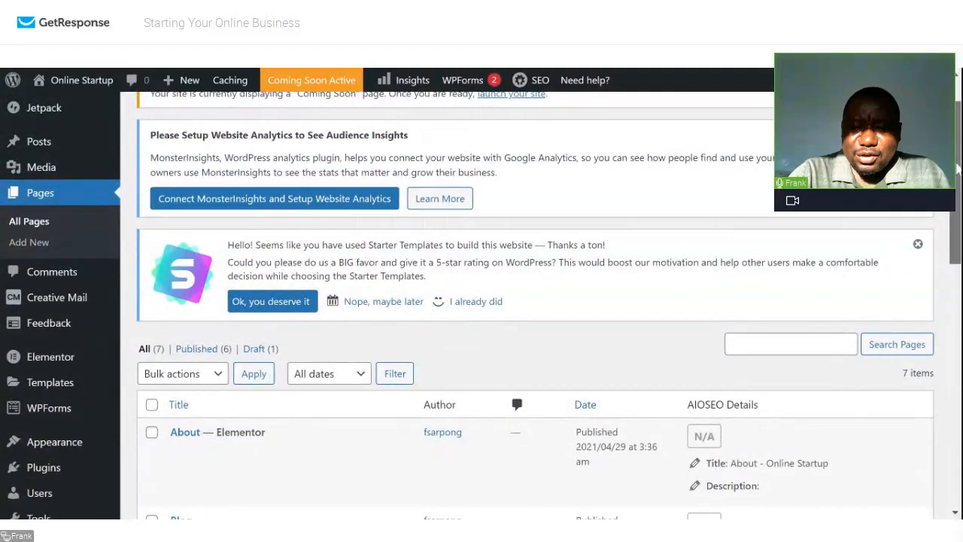
scroll(527, 301, down, 2)
scroll(942, 280, down, 6)
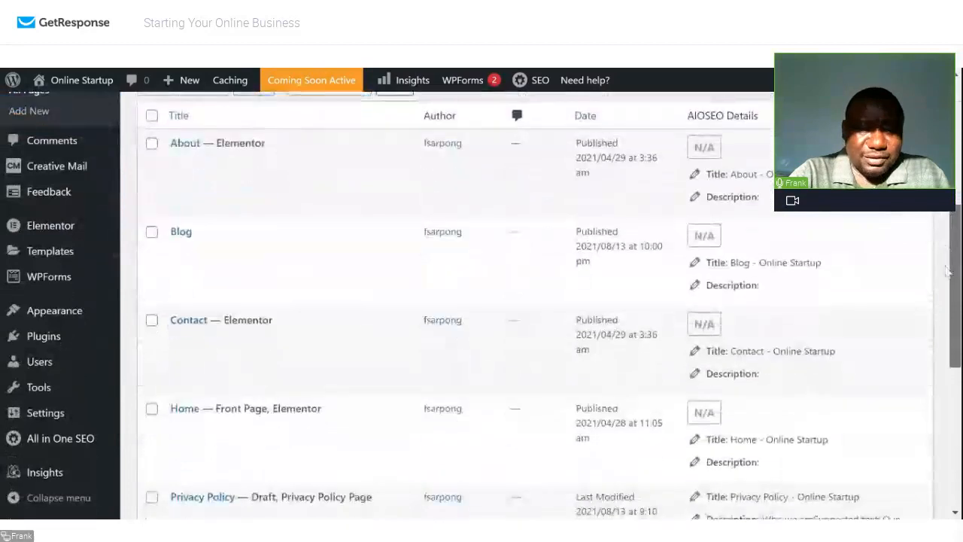
scroll(943, 280, down, 10)
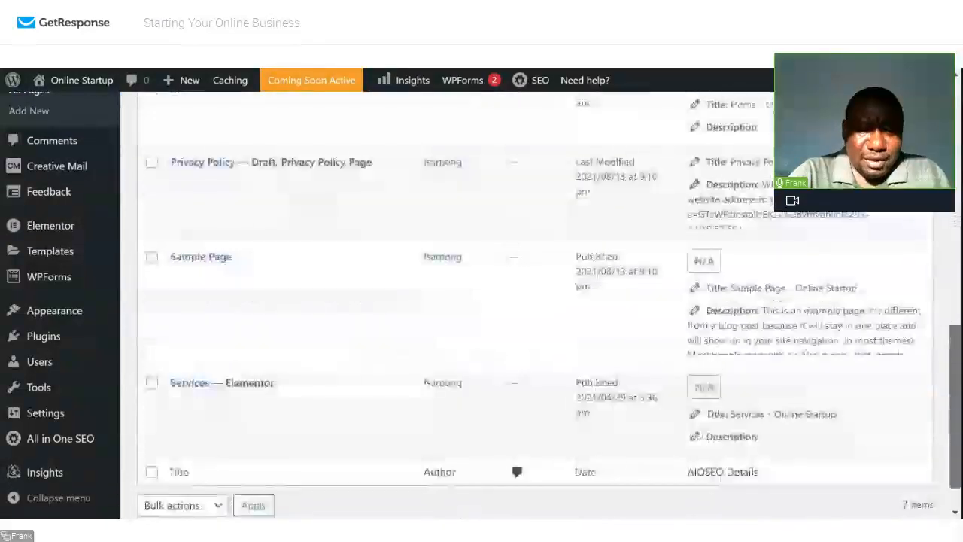
scroll(526, 301, up, 7)
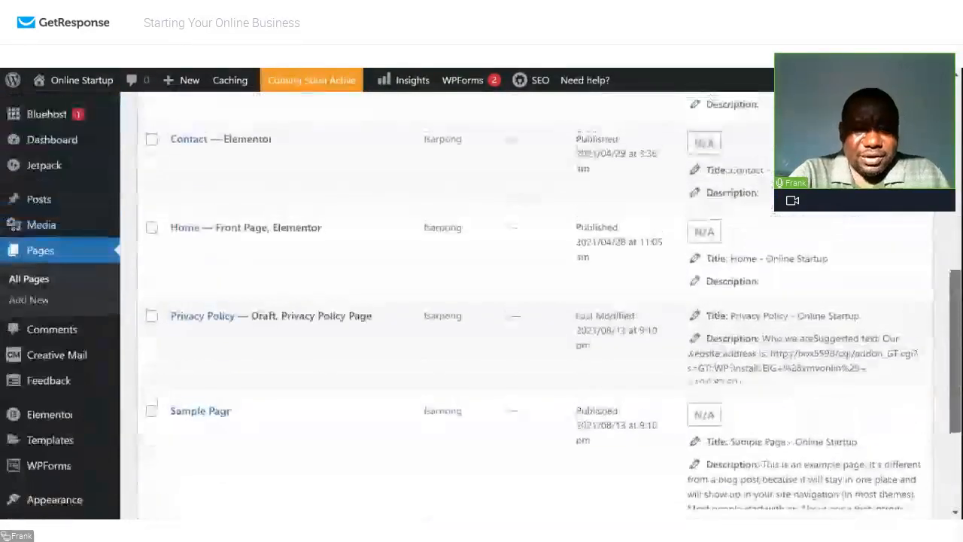
scroll(526, 301, up, 9)
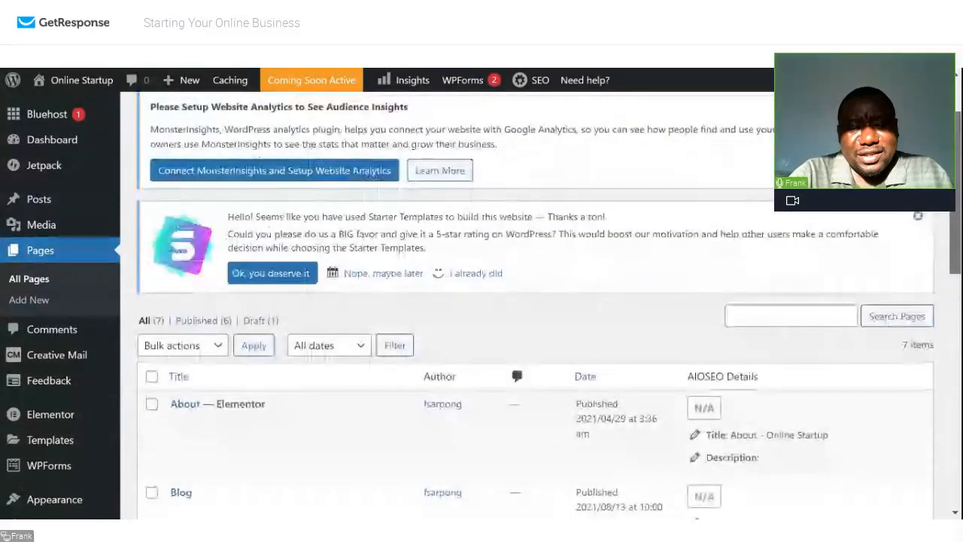
scroll(940, 374, down, 6)
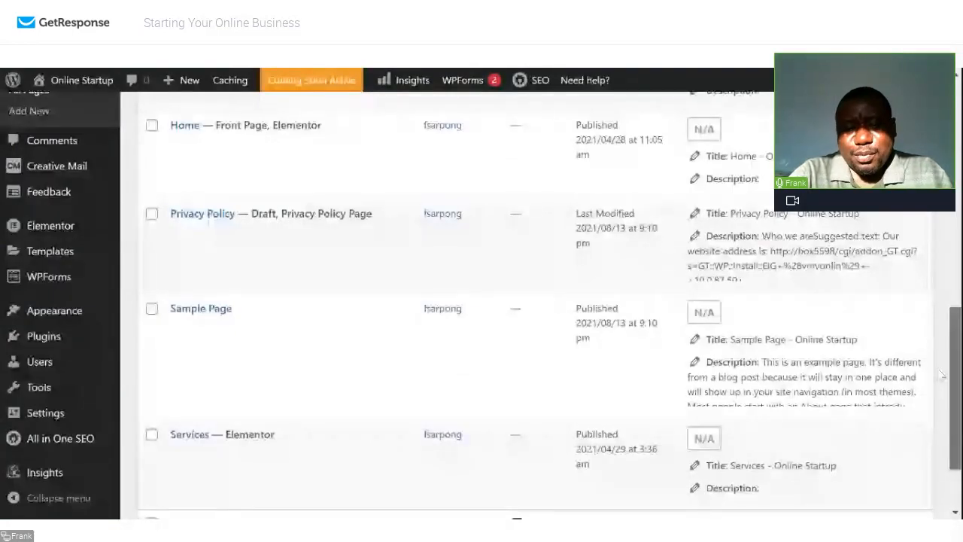
- Open the Home front page for editing with Elementor
mouse_move(323, 276)
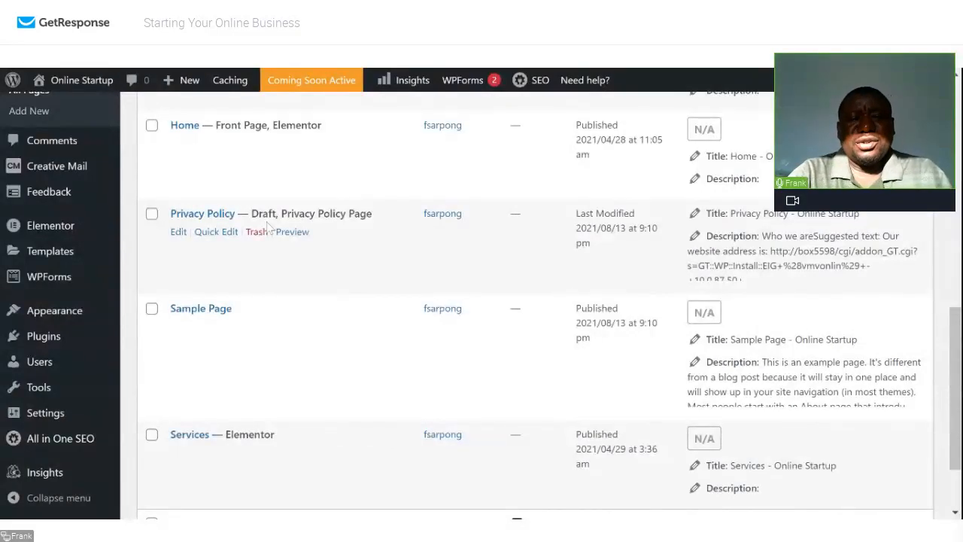
mouse_move(259, 189)
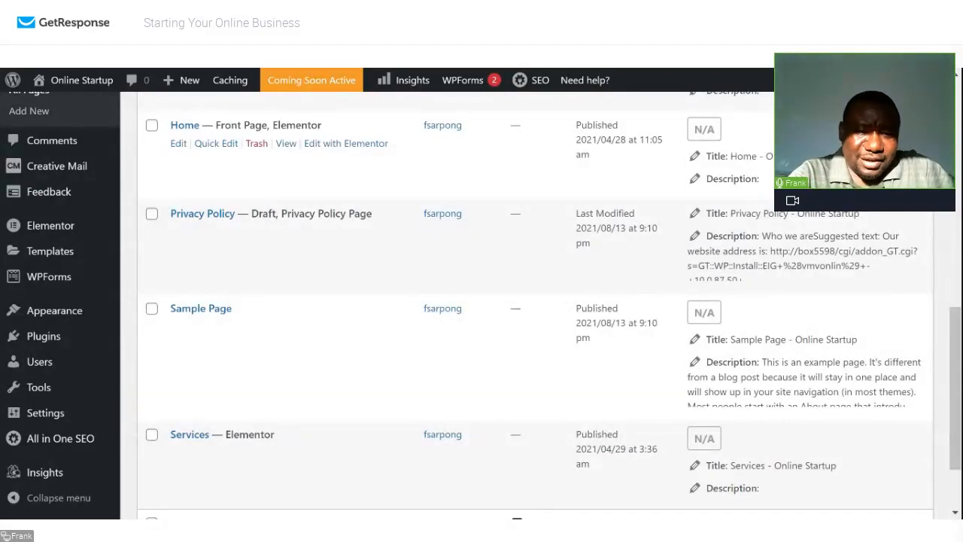
mouse_move(218, 217)
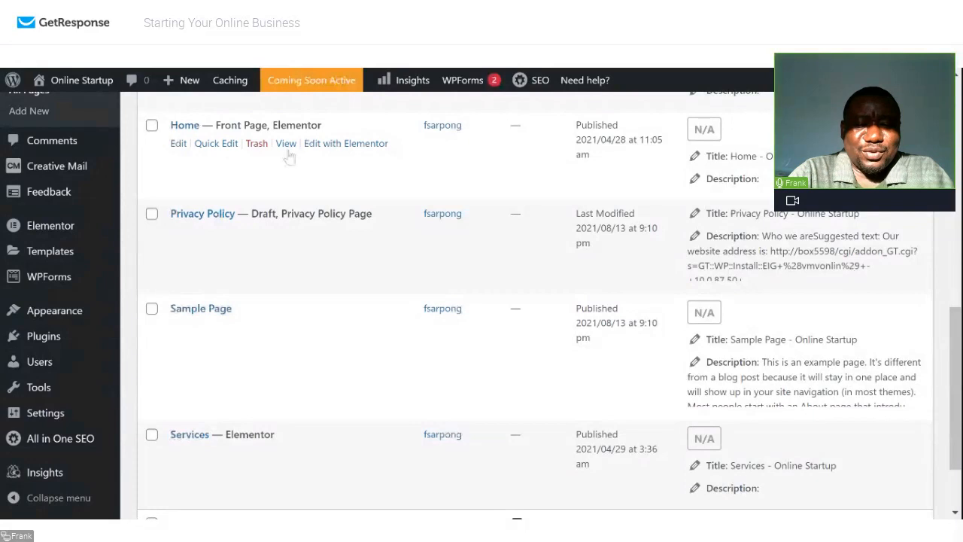
click(345, 147)
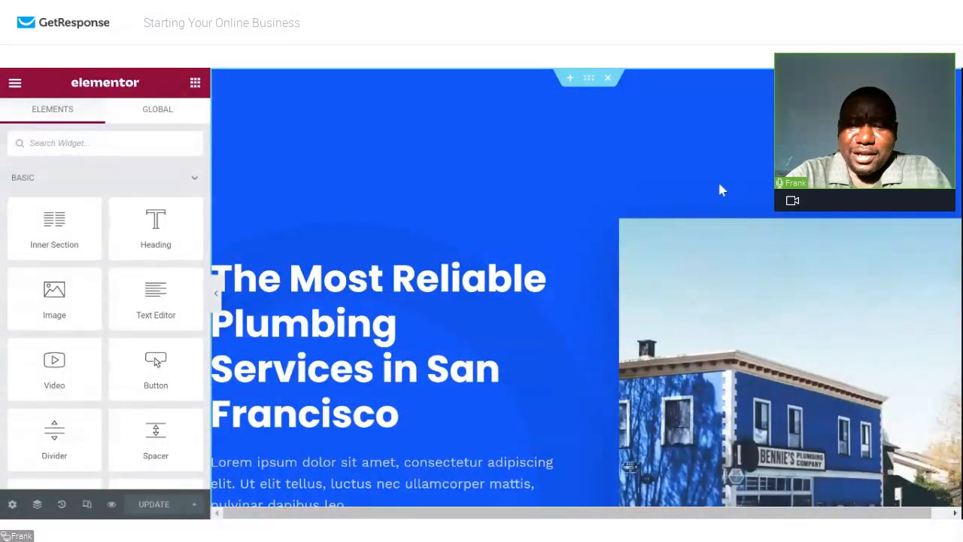
- Examine the Home page's sections in the Elementor editor, from the hero banner down to the footer
scroll(720, 189, down, 2)
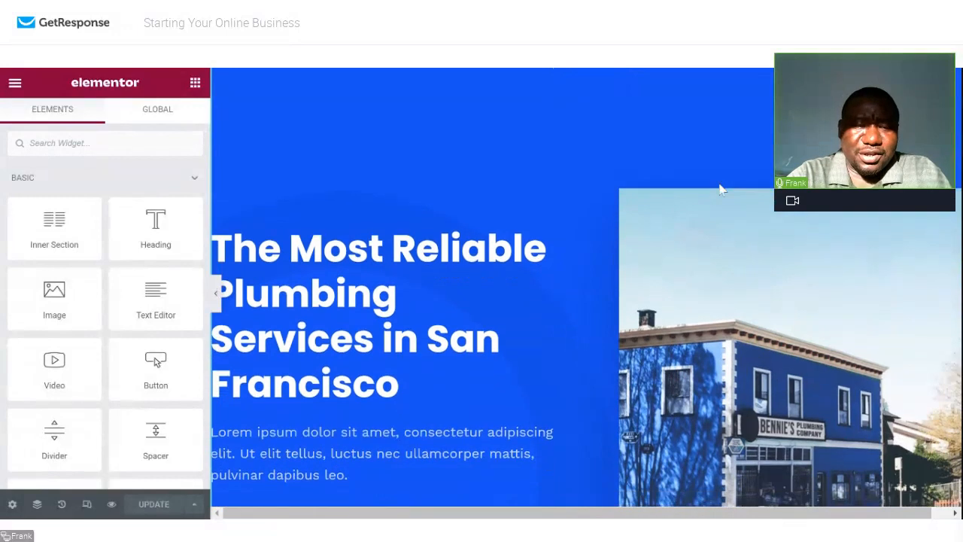
scroll(719, 188, down, 5)
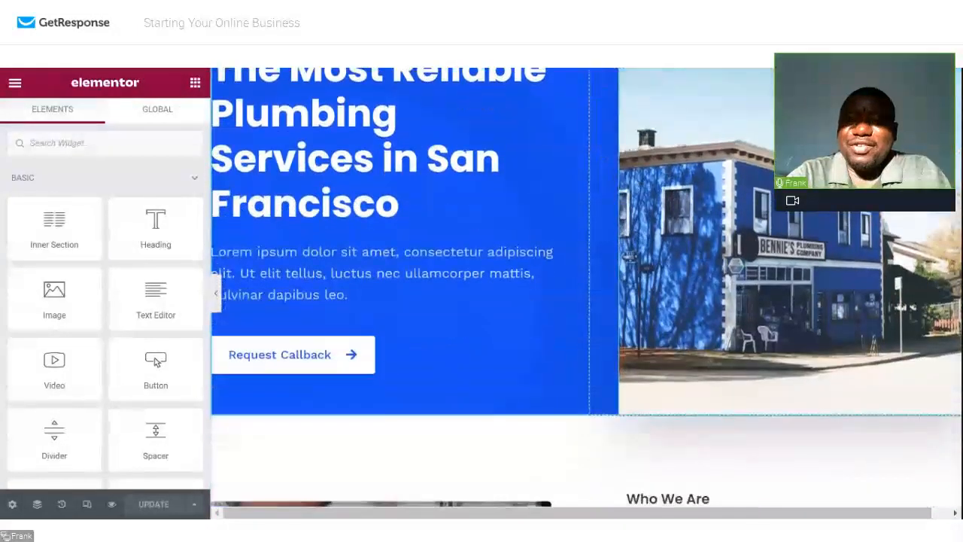
scroll(584, 288, down, 6)
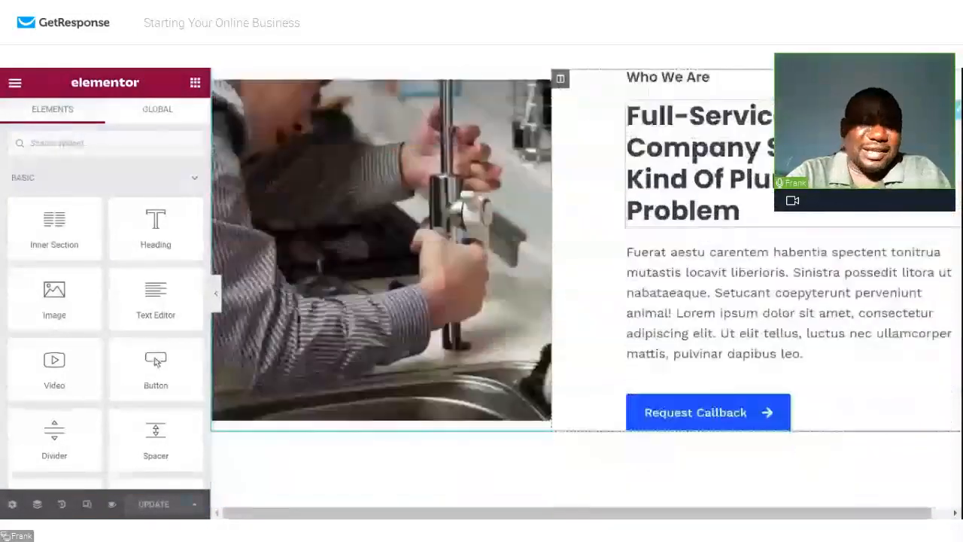
scroll(584, 289, down, 13)
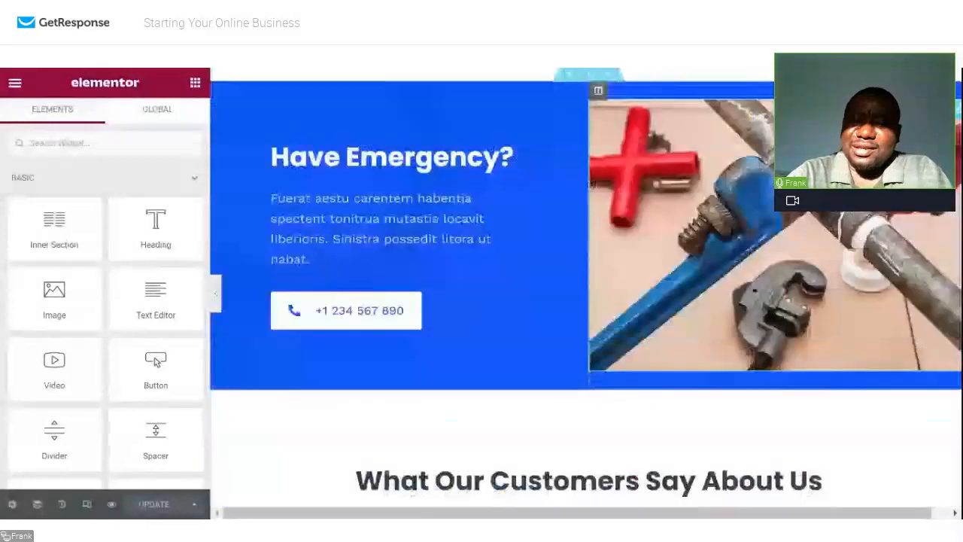
scroll(584, 289, down, 15)
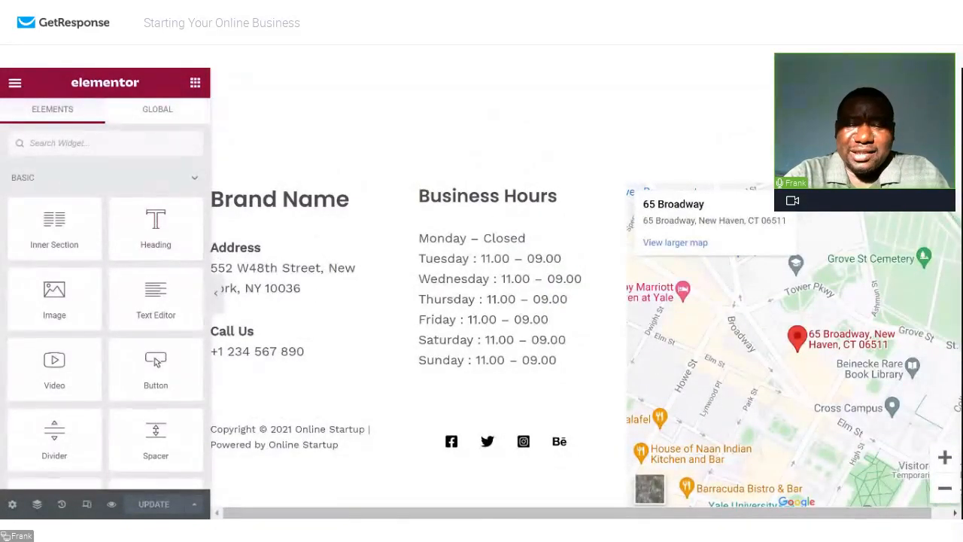
scroll(587, 301, up, 3)
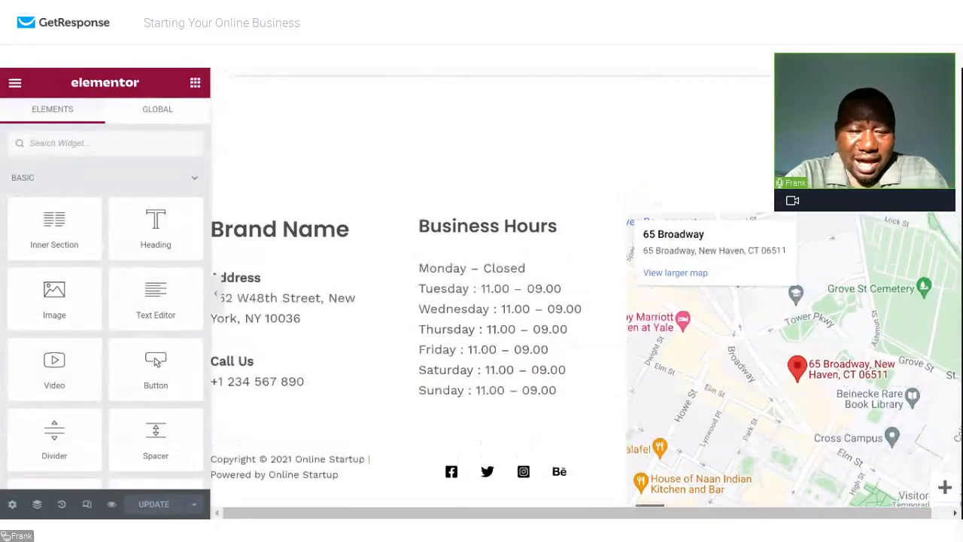
- Replace the hero banner's title on the Home page with "The Best Place To Learn Online Marketing"
scroll(587, 301, up, 5)
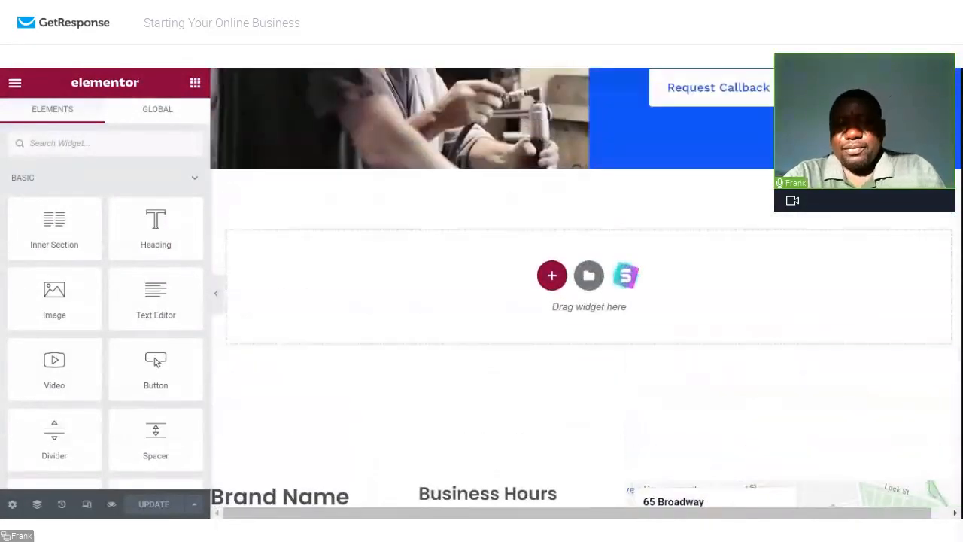
scroll(587, 301, up, 8)
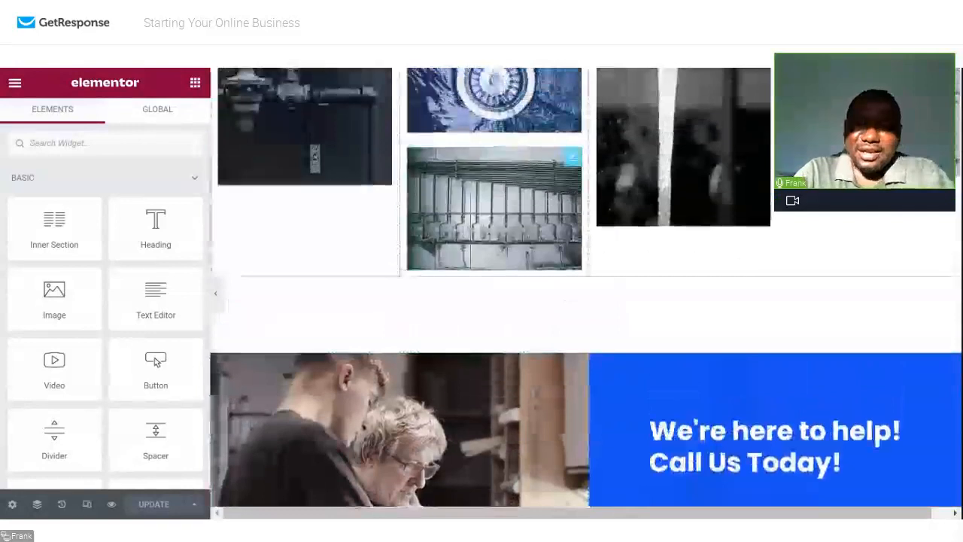
scroll(587, 301, up, 8)
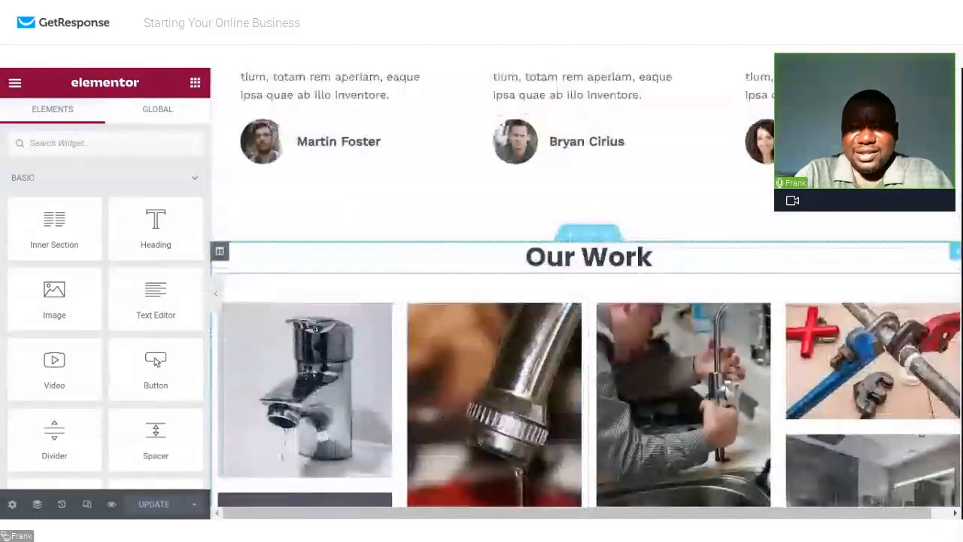
scroll(587, 301, up, 8)
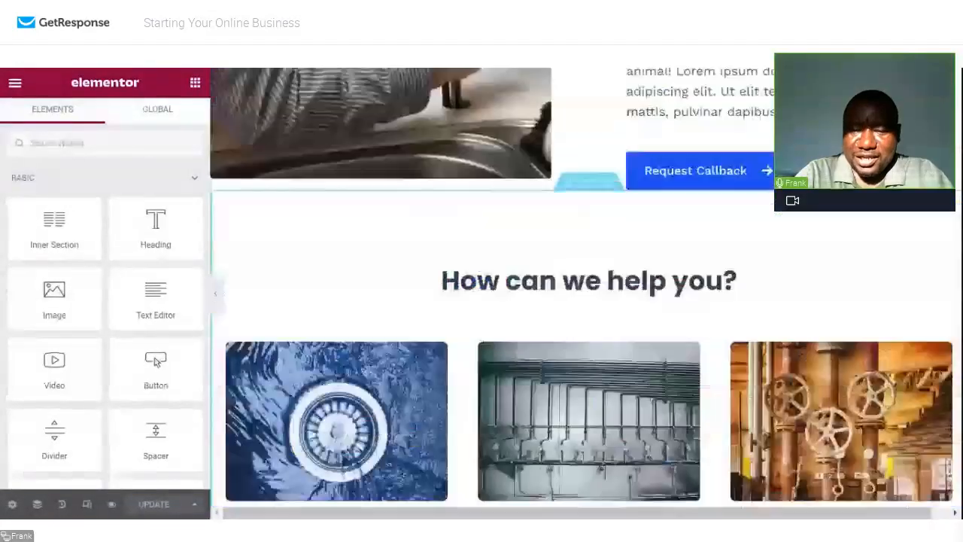
scroll(587, 301, up, 5)
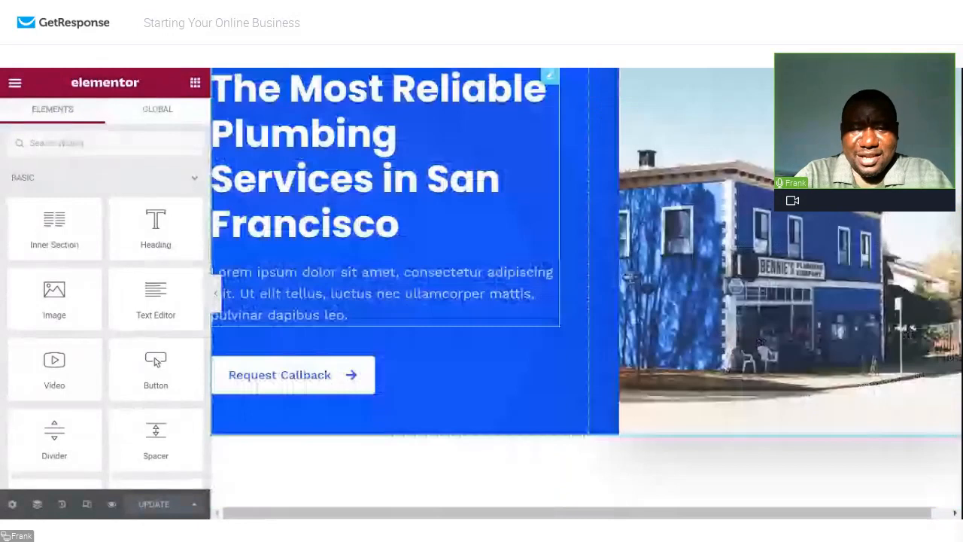
scroll(587, 301, up, 2)
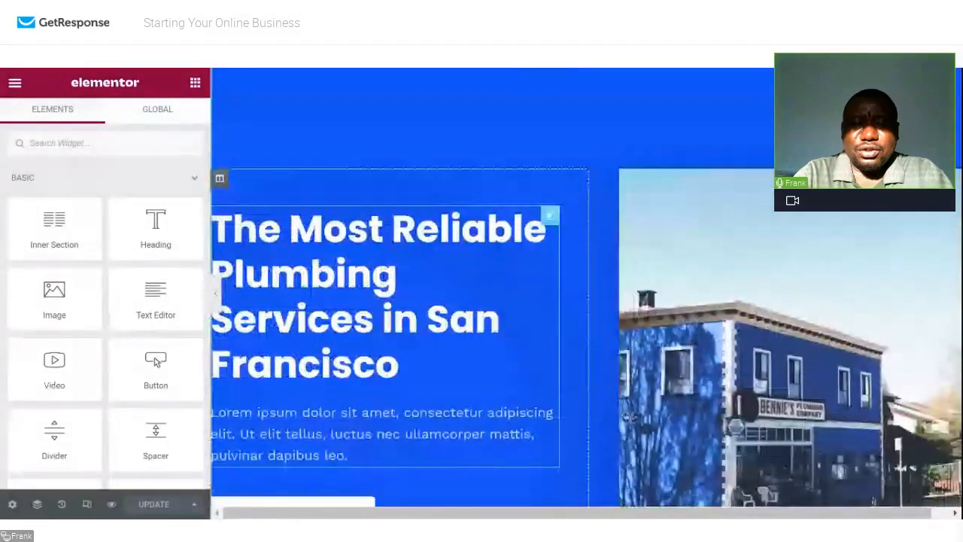
scroll(587, 301, down, 1)
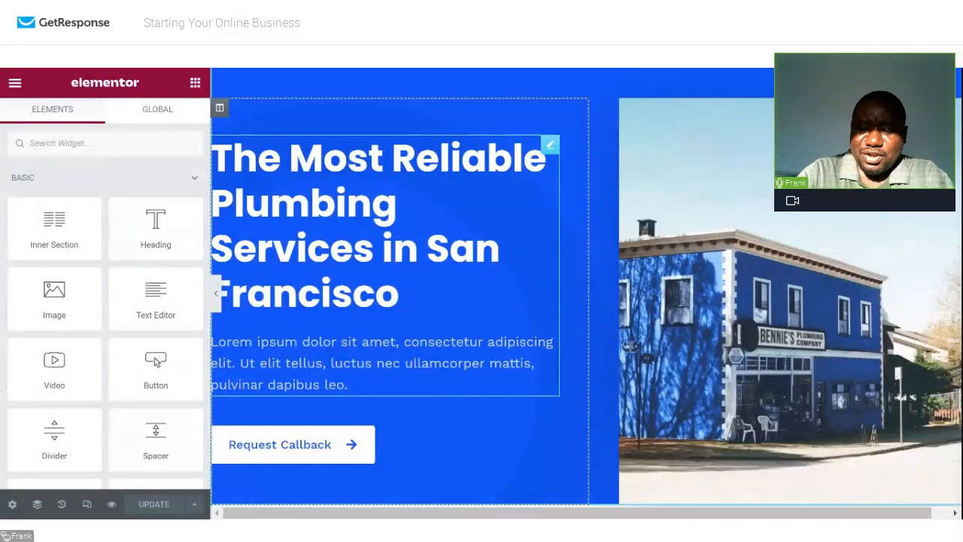
click(407, 294)
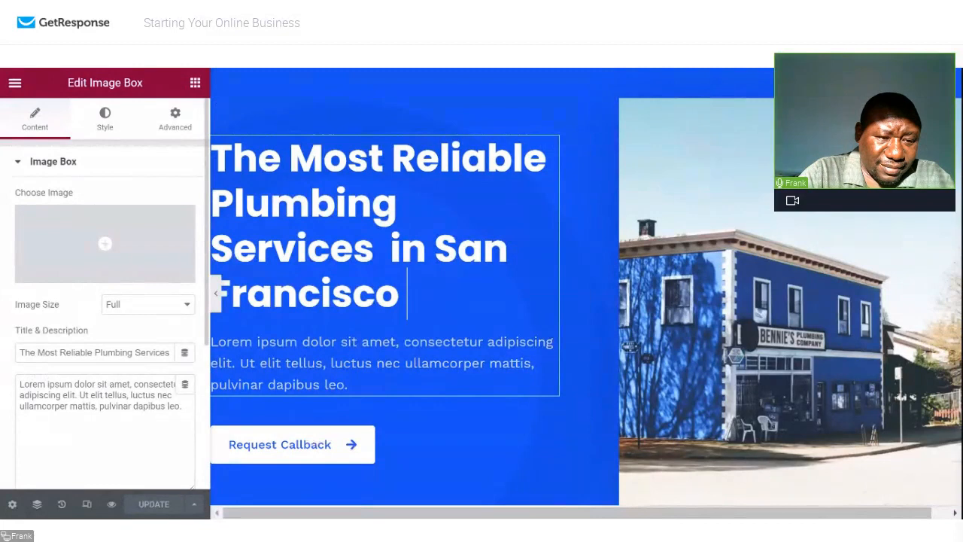
click(38, 352)
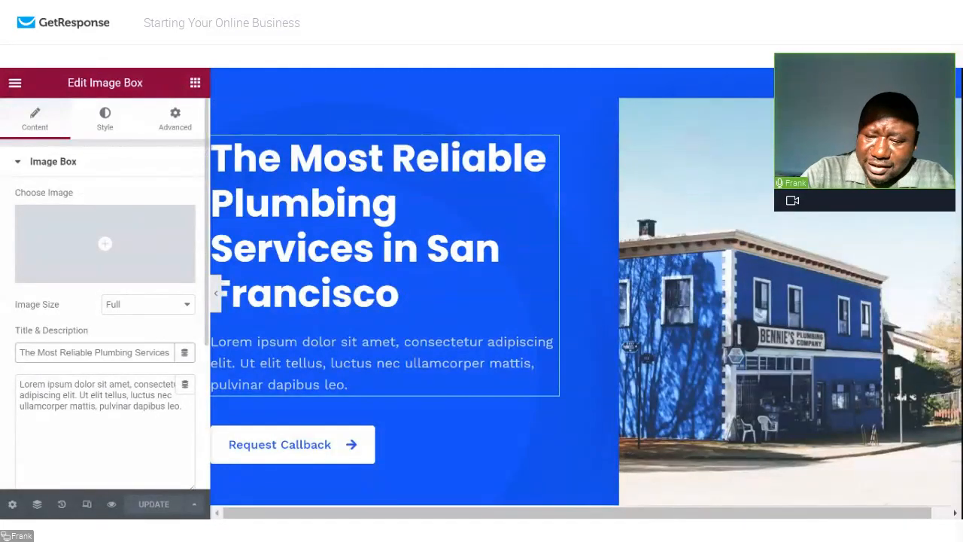
key(Delete)
key(Delete)
key(Delete)
key(Delete)
key(Delete)
key(Delete)
key(Delete)
key(Delete)
key(Delete)
key(Delete)
key(Delete)
key(Delete)
key(Delete)
key(Delete)
key(Delete)
key(Delete)
key(Delete)
key(Delete)
key(Delete)
key(Delete)
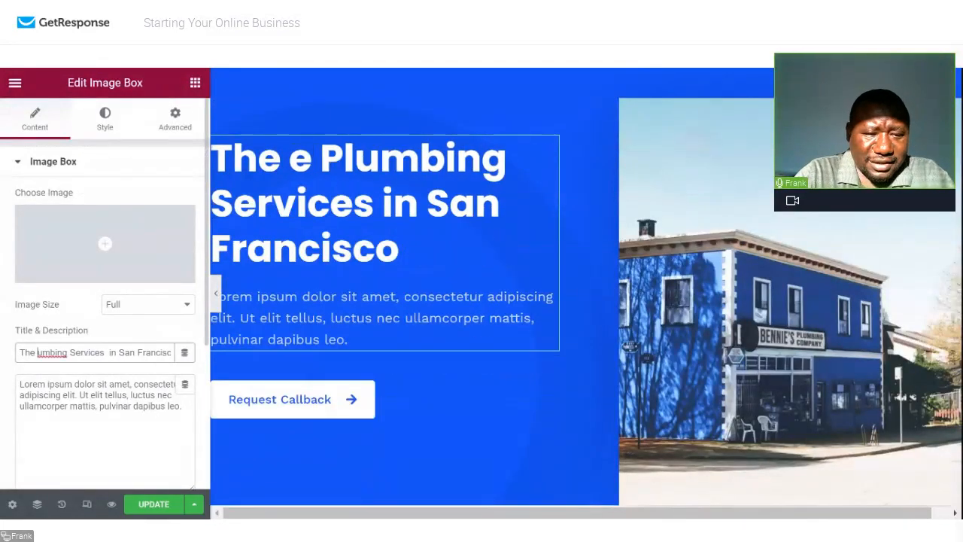
key(Delete)
key(Delete)
key(Delete)
key(Delete)
key(Delete)
key(Delete)
key(Delete)
key(Delete)
key(Delete)
key(Delete)
key(Delete)
key(Delete)
key(Delete)
key(Delete)
key(Delete)
key(Delete)
key(Delete)
key(Delete)
key(Delete)
key(Delete)
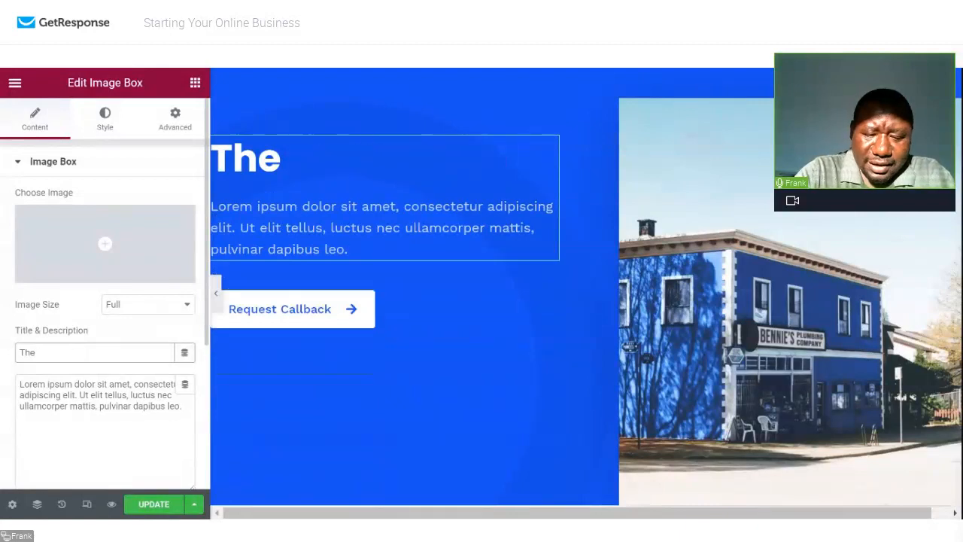
text(Best)
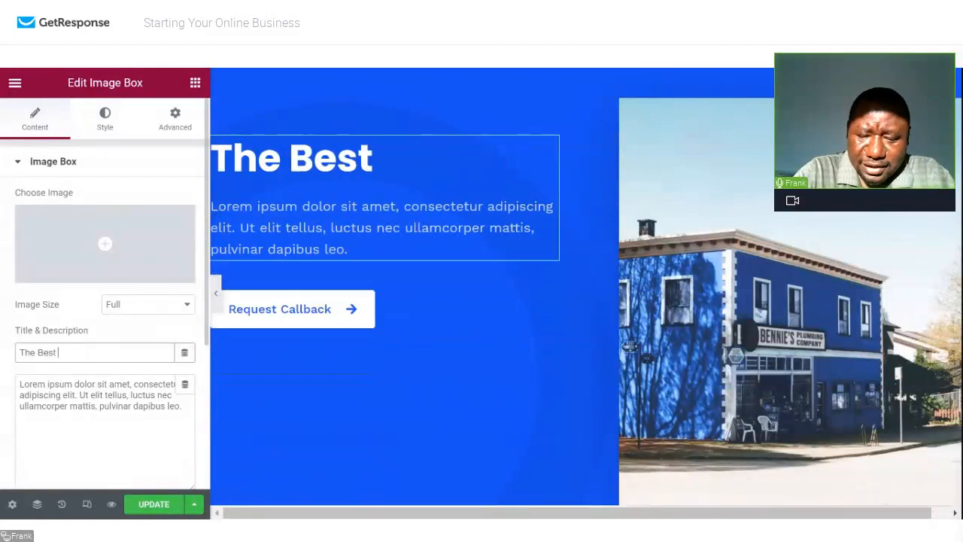
text( Place )
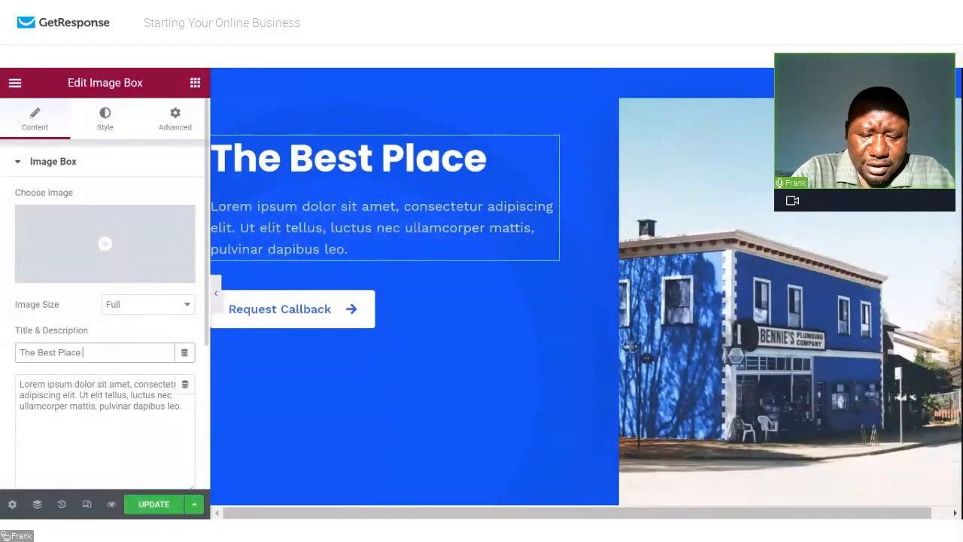
text(To)
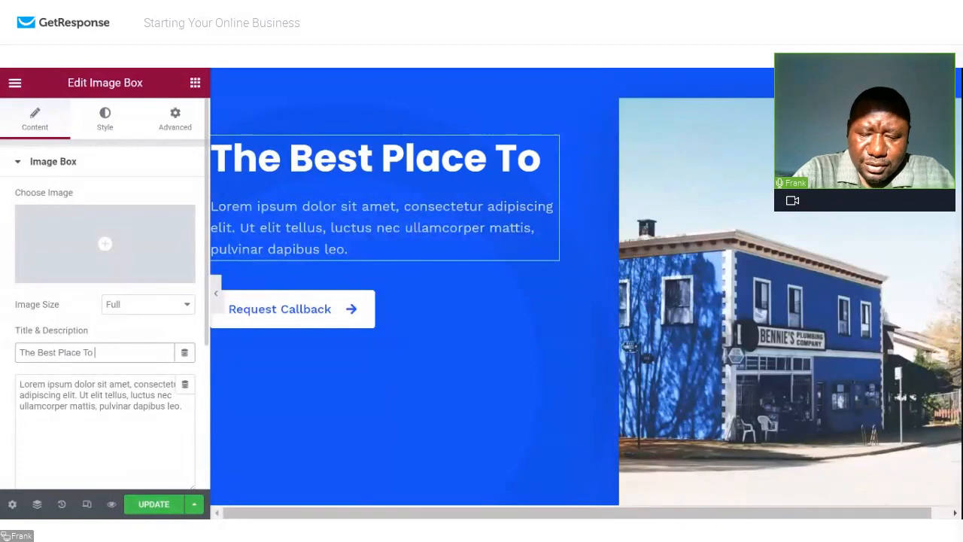
text( Lea)
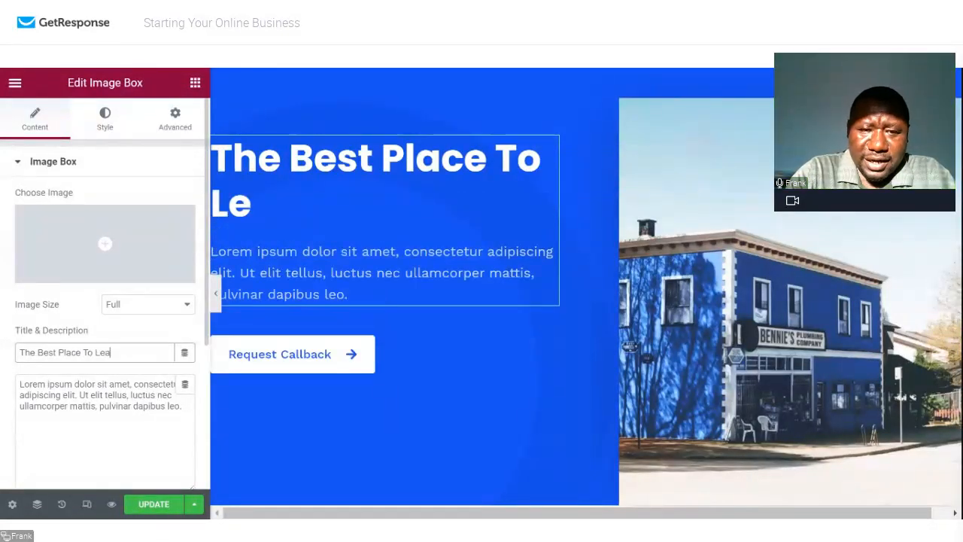
text(rn Online Mark)
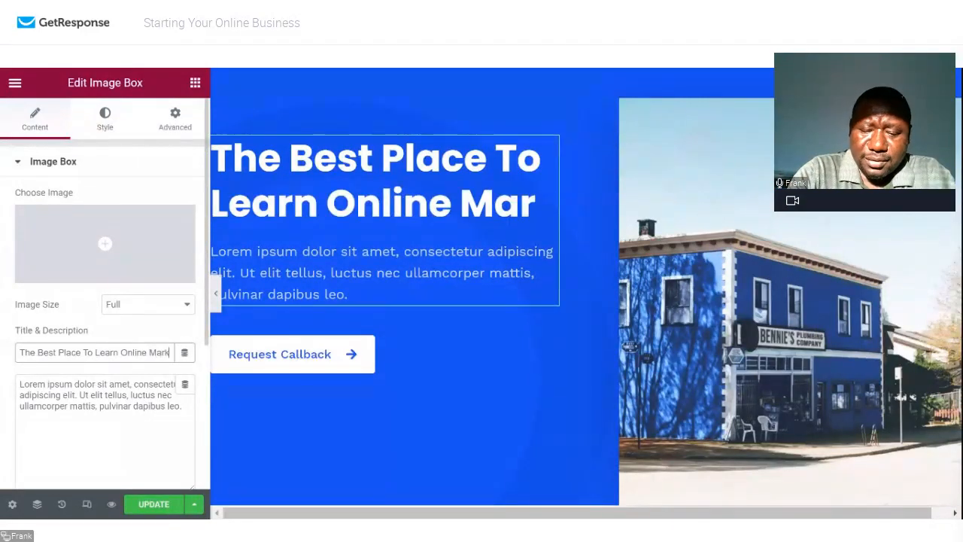
text(eting)
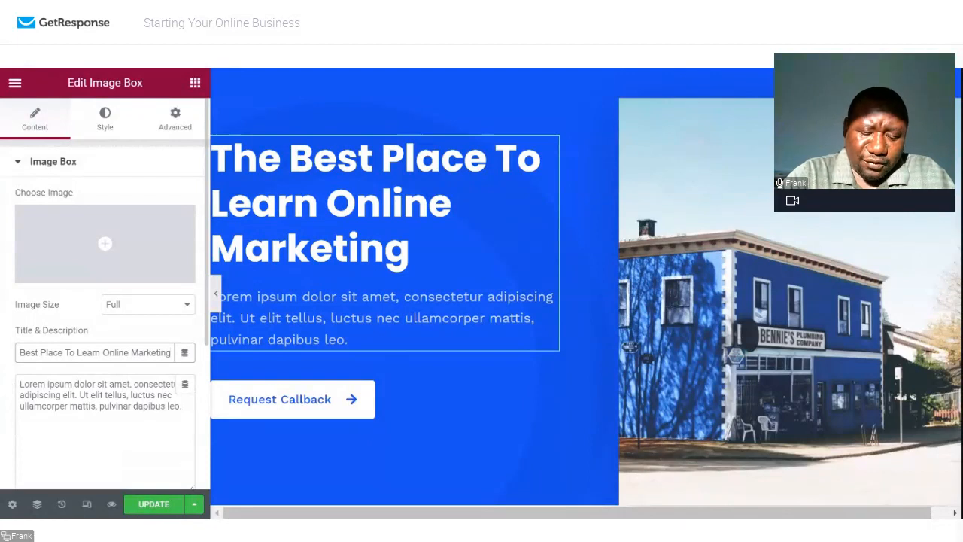
- Replace the hero banner's placeholder description with "We will teach you everything you need to know about online marketing."
click(23, 384)
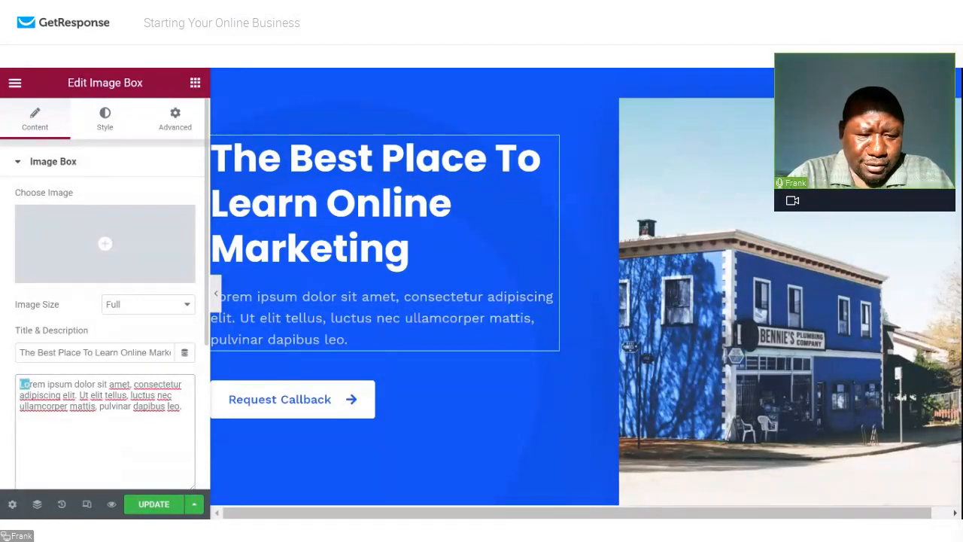
key(ctrl+a)
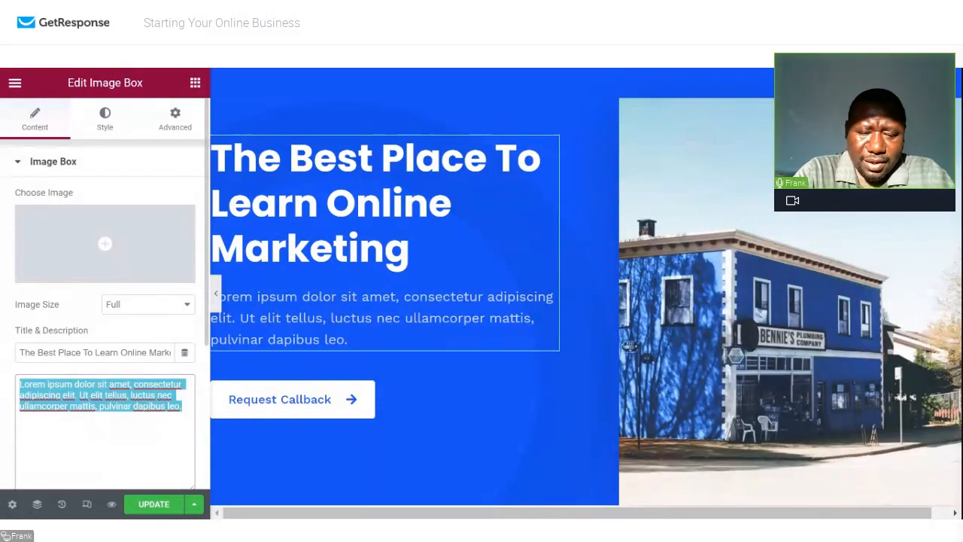
text(We )
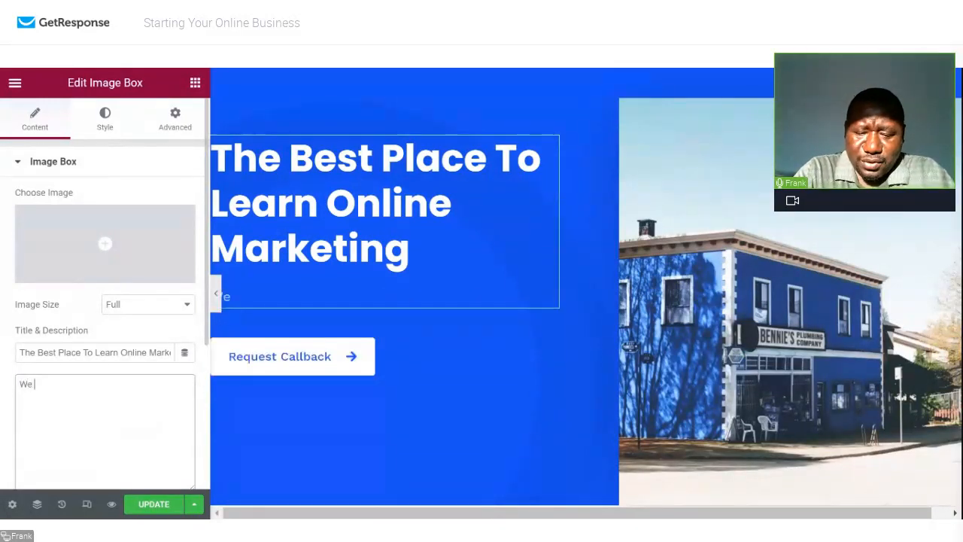
text(will tea)
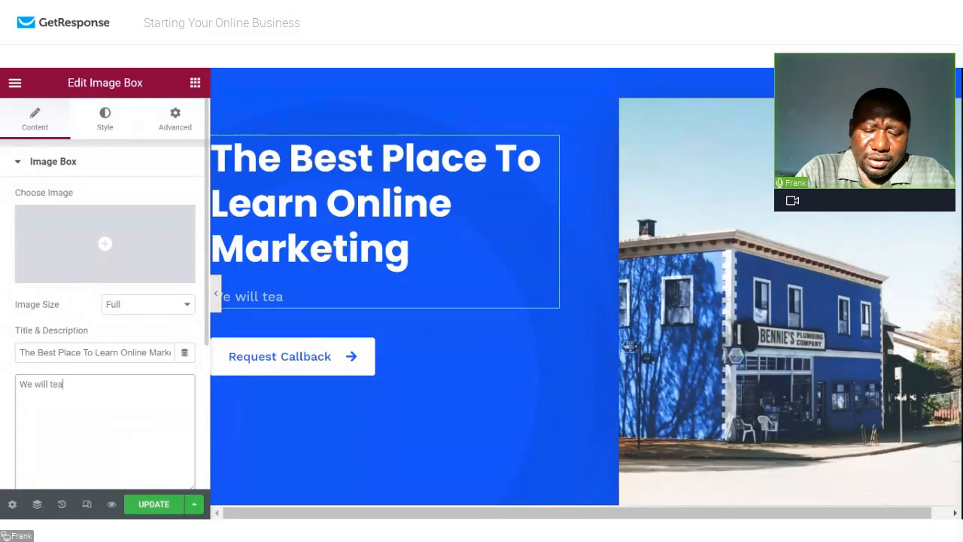
text(ch you)
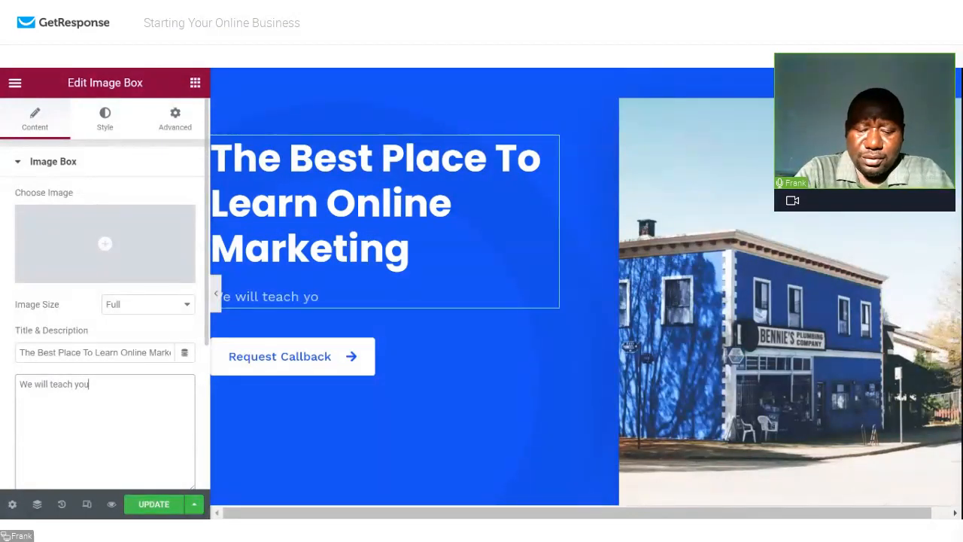
text( everything)
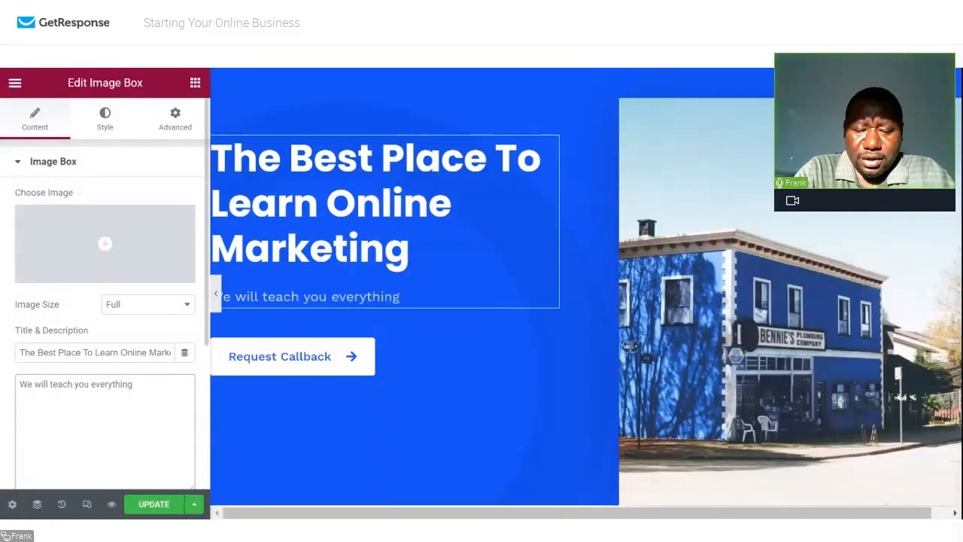
text( you)
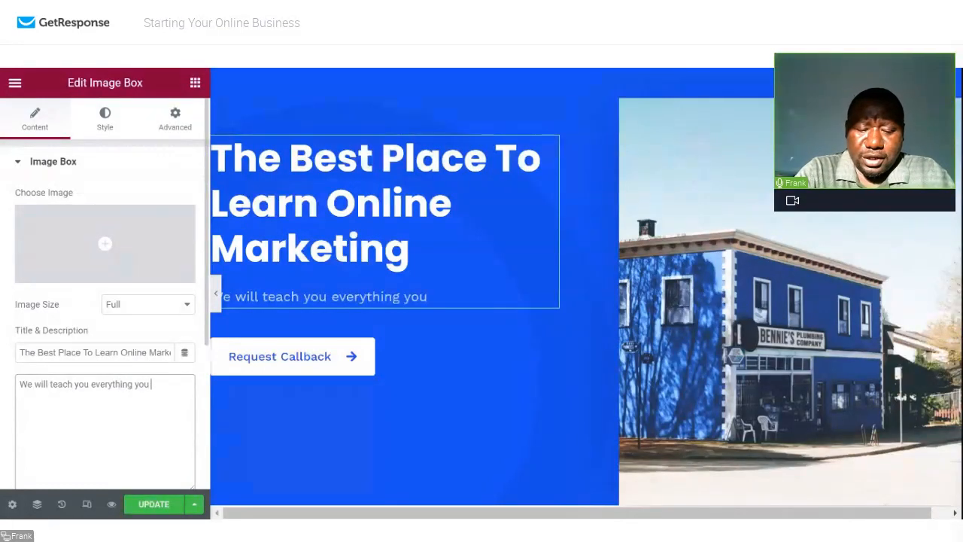
text( need to kn)
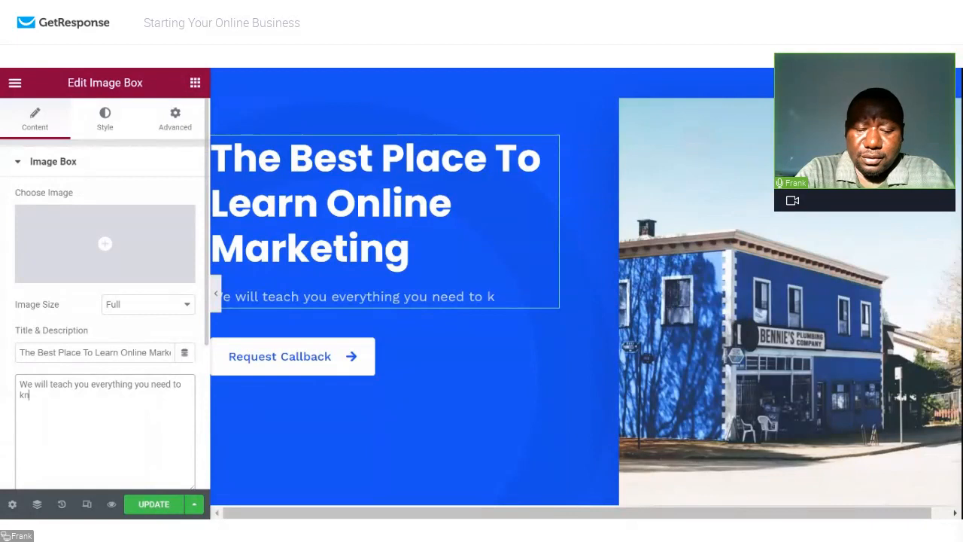
text(ow ab)
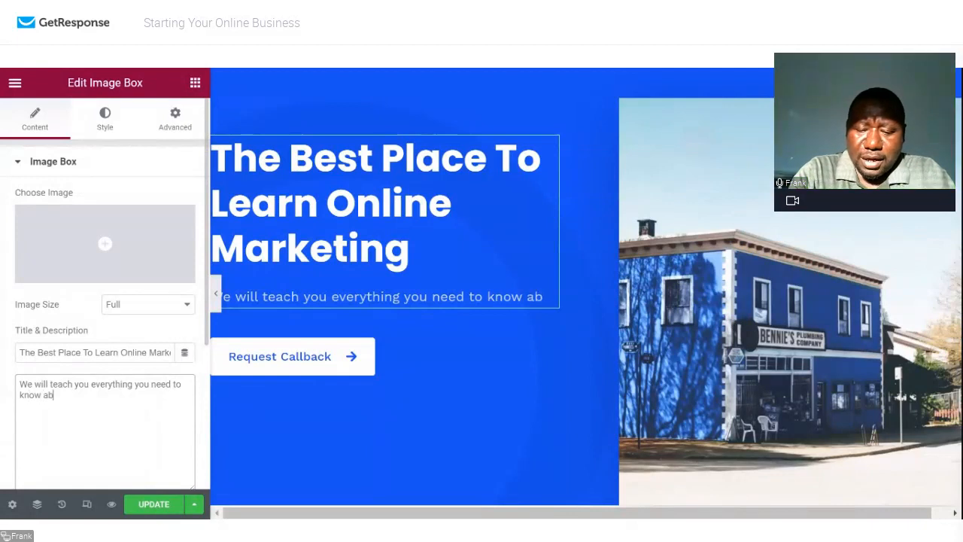
text(out o)
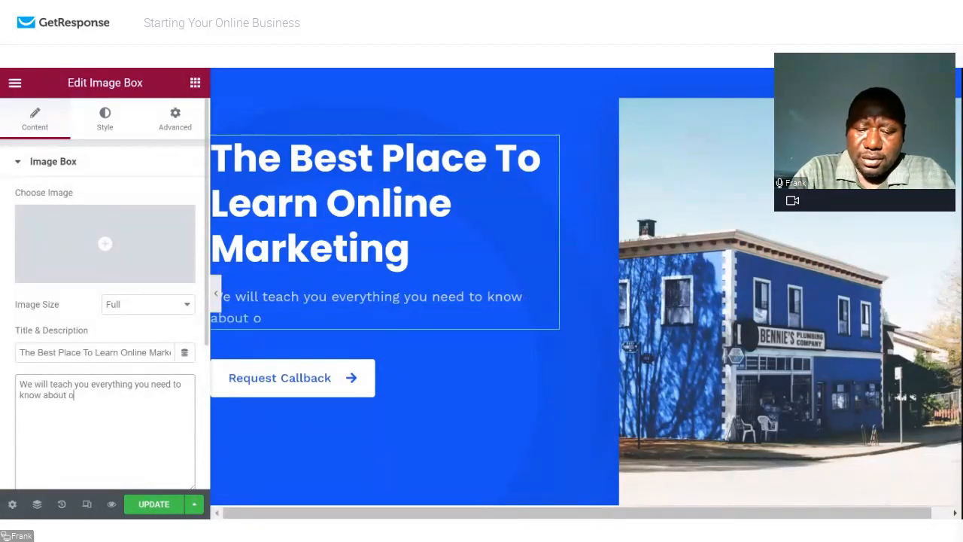
text(nline ark)
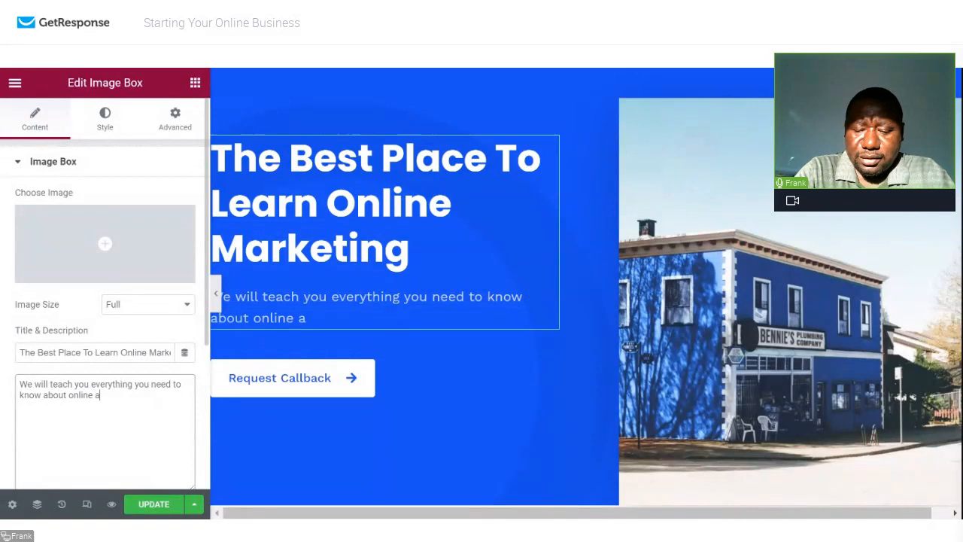
key(BackSpace)
key(BackSpace)
key(BackSpace)
key(BackSpace)
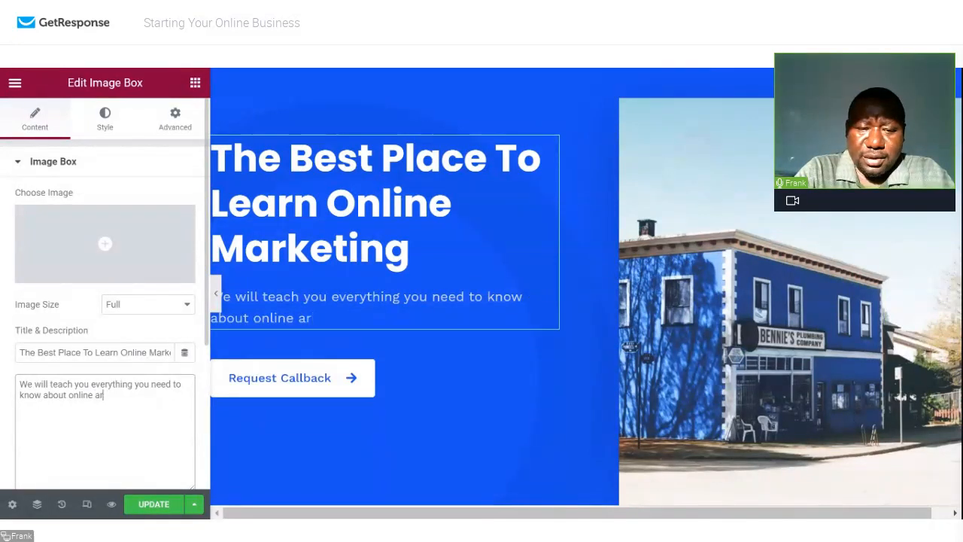
text(marketin)
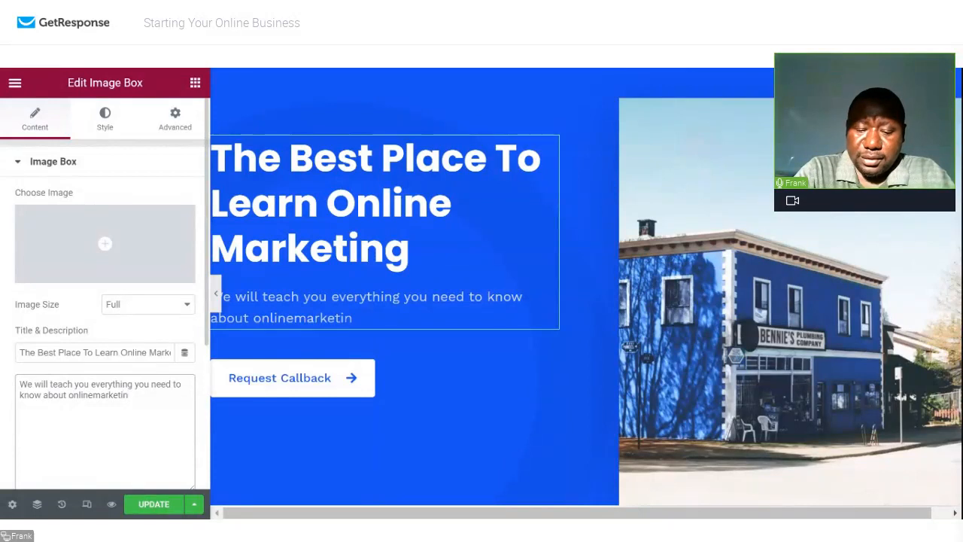
text(g.)
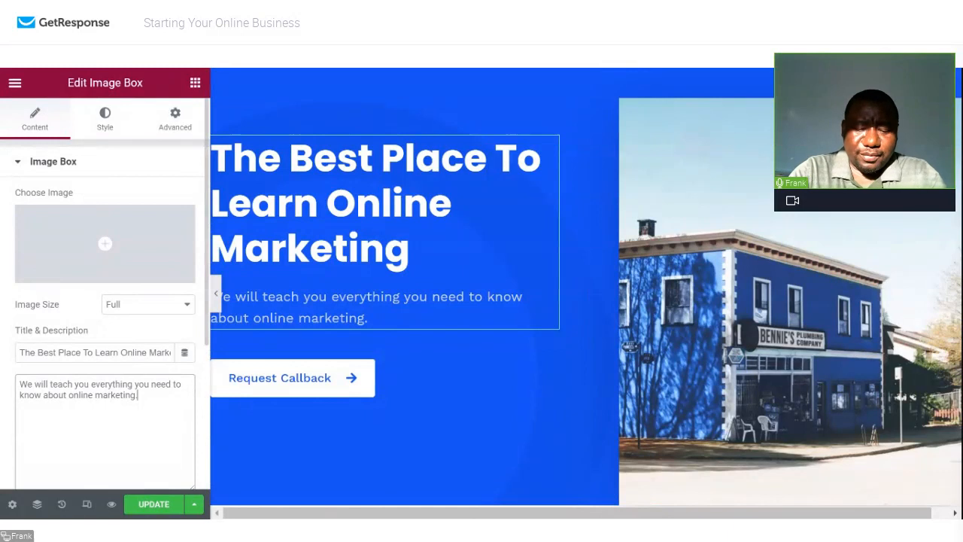
- Append "Join Our VIP Group for inside tips!!!" to the hero banner's description on the Home page
text(Jo)
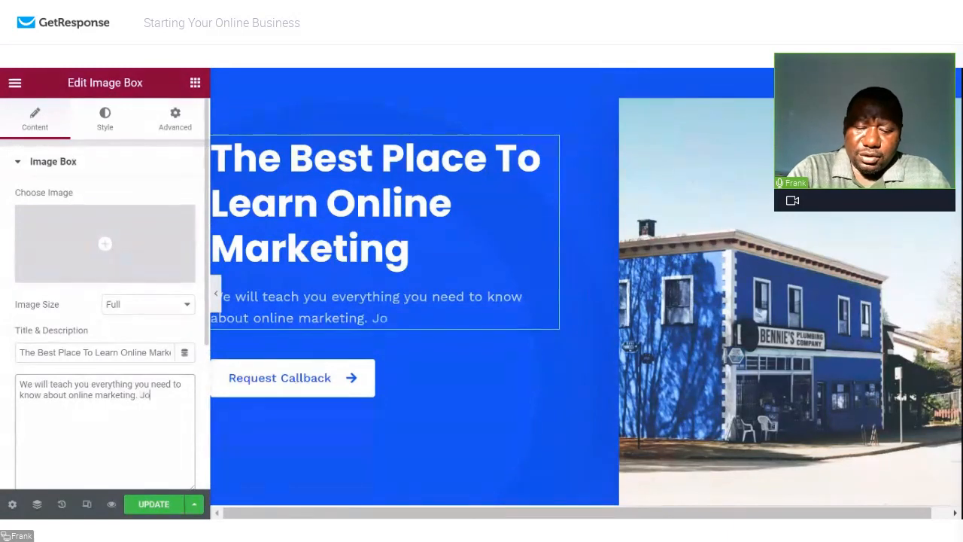
text(in O)
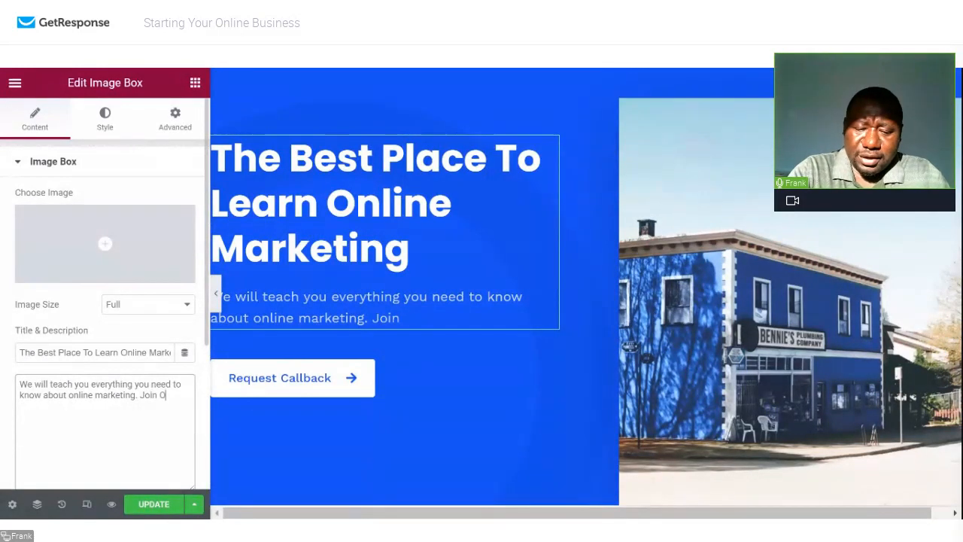
text(ur)
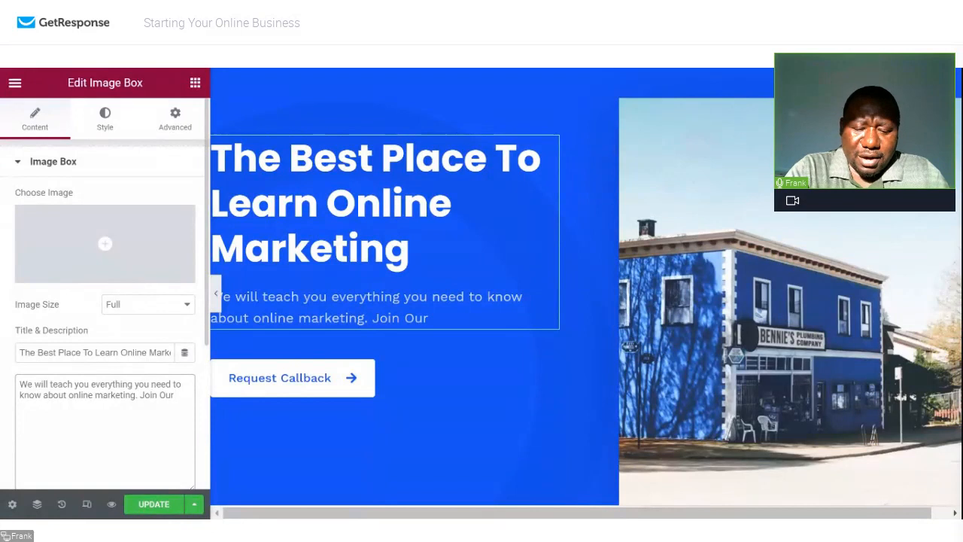
text( VIP)
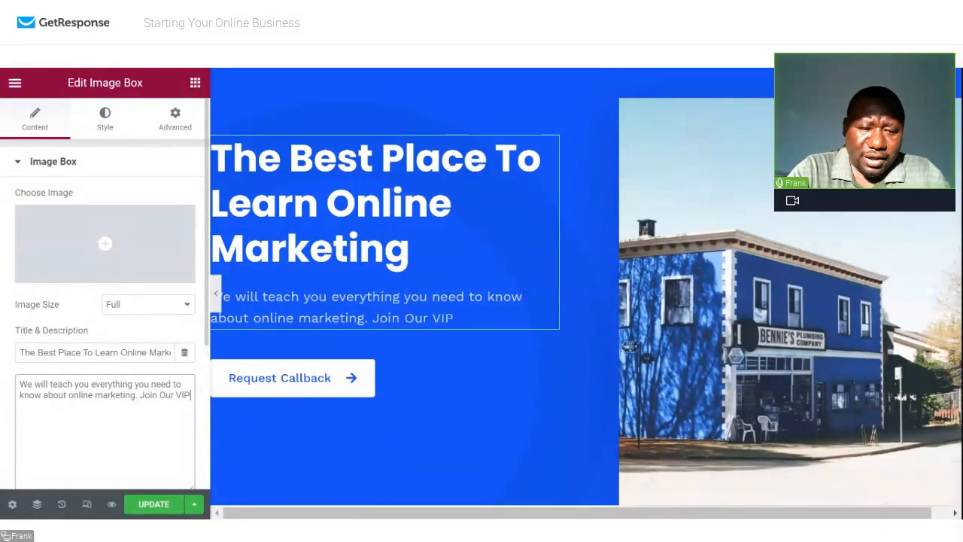
text( Group)
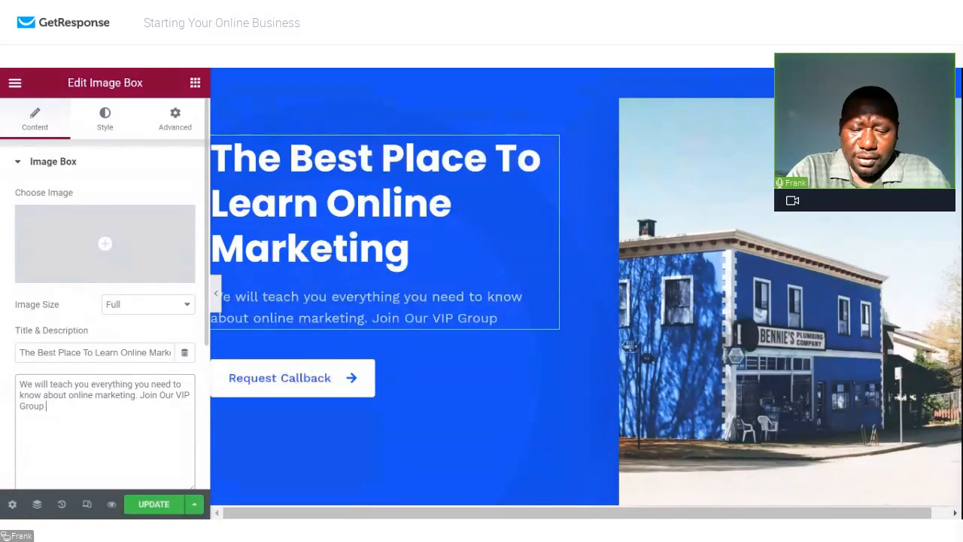
text( for)
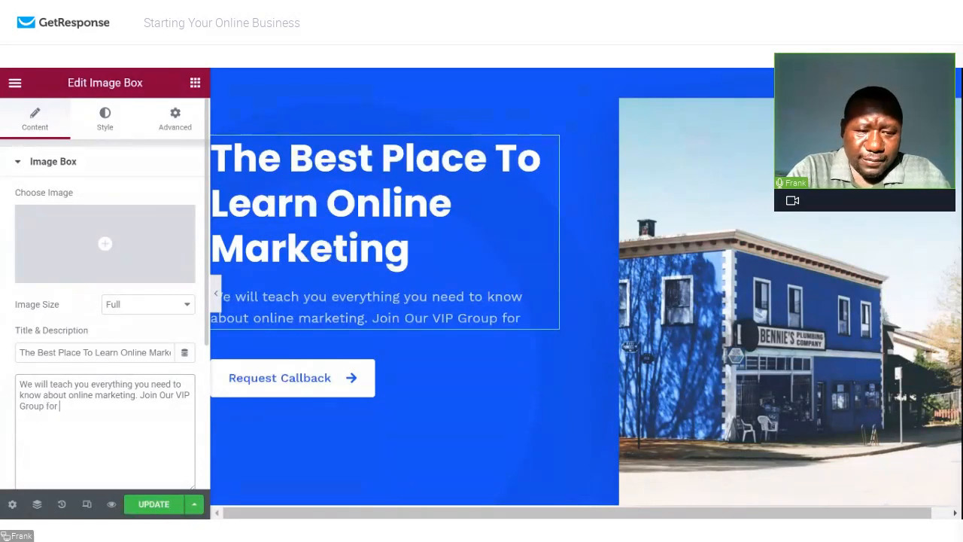
text( inside)
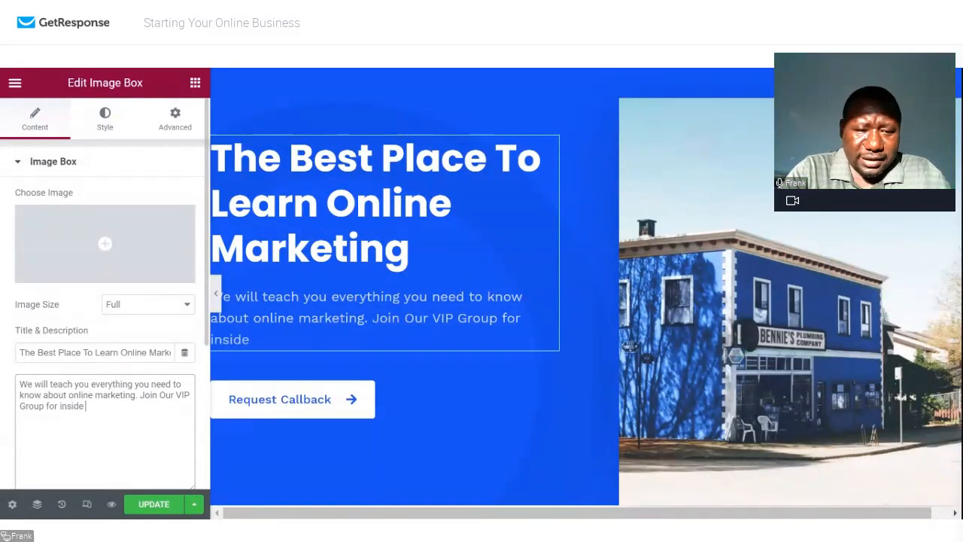
text( tips)
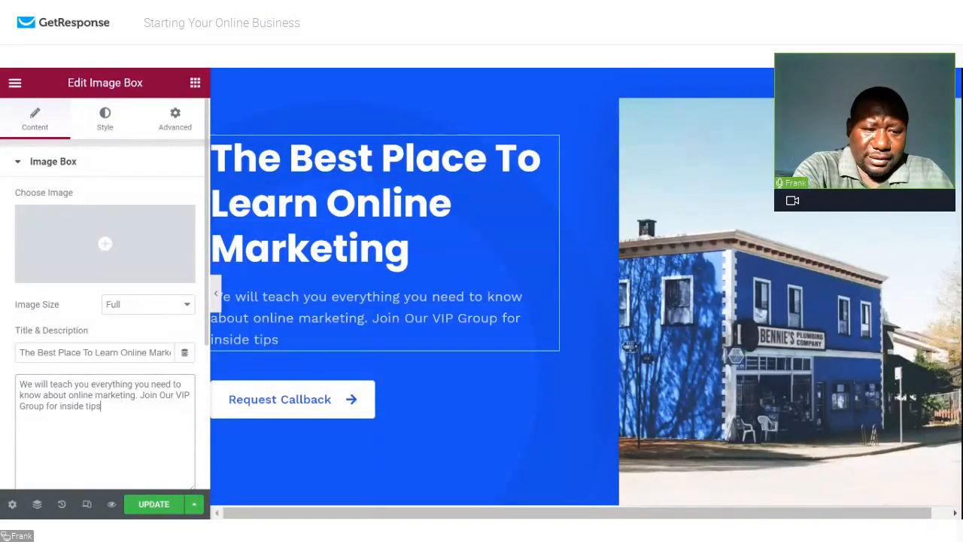
text(!!!)
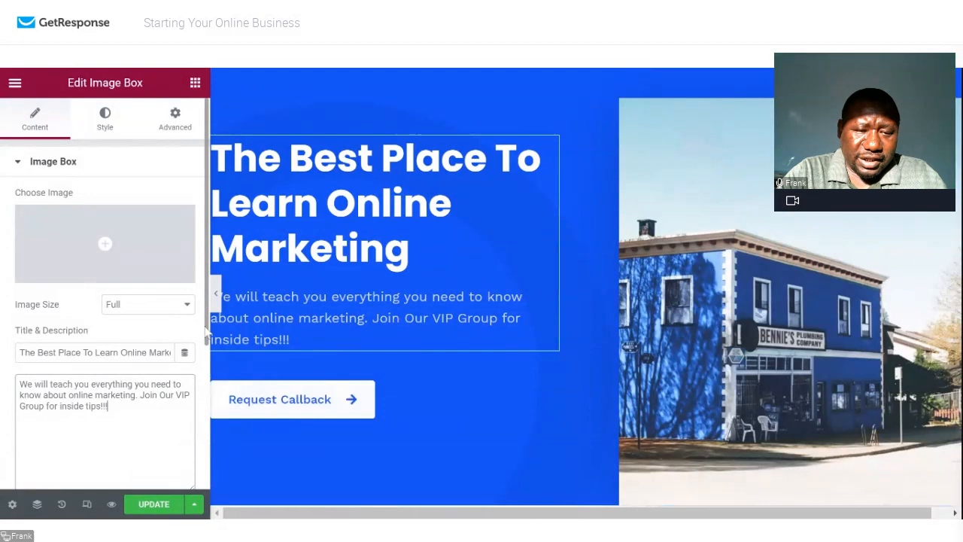
drag(206, 326, 194, 492)
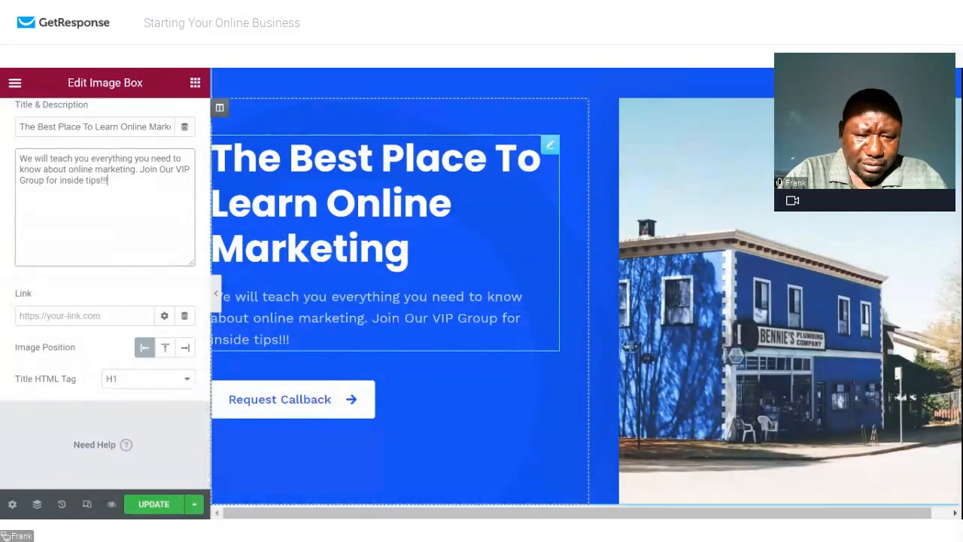
- Change the hero banner button's text from "Request Callback" to "JOIN VIP GROUP" and update the page
click(309, 408)
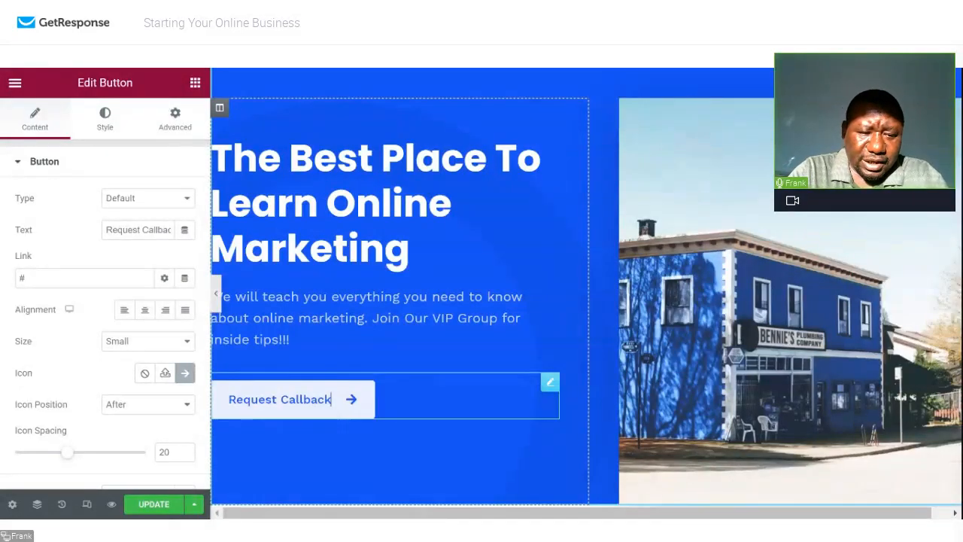
key(BackSpace)
key(BackSpace)
key(BackSpace)
key(BackSpace)
key(BackSpace)
key(BackSpace)
key(BackSpace)
key(BackSpace)
key(BackSpace)
key(BackSpace)
key(BackSpace)
key(BackSpace)
key(BackSpace)
key(BackSpace)
key(BackSpace)
key(BackSpace)
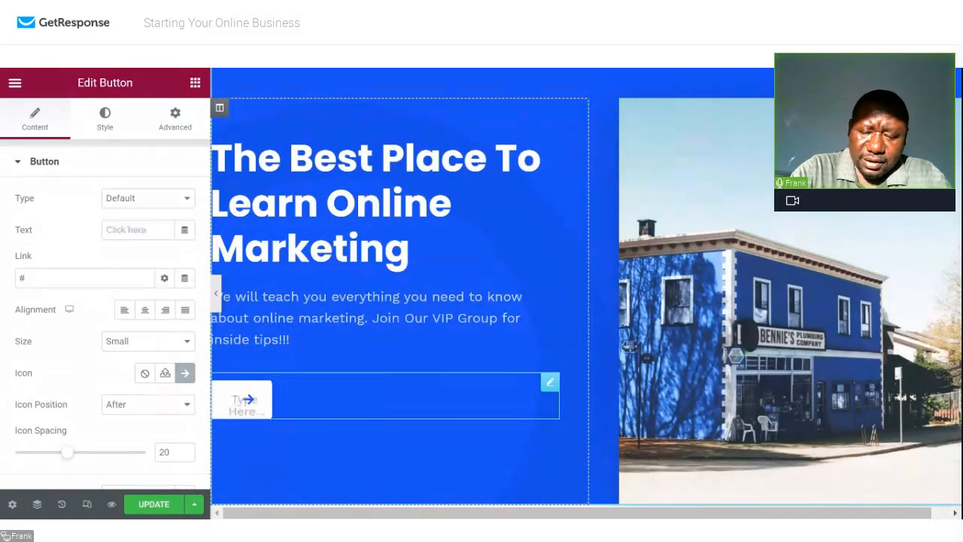
text(JOIN)
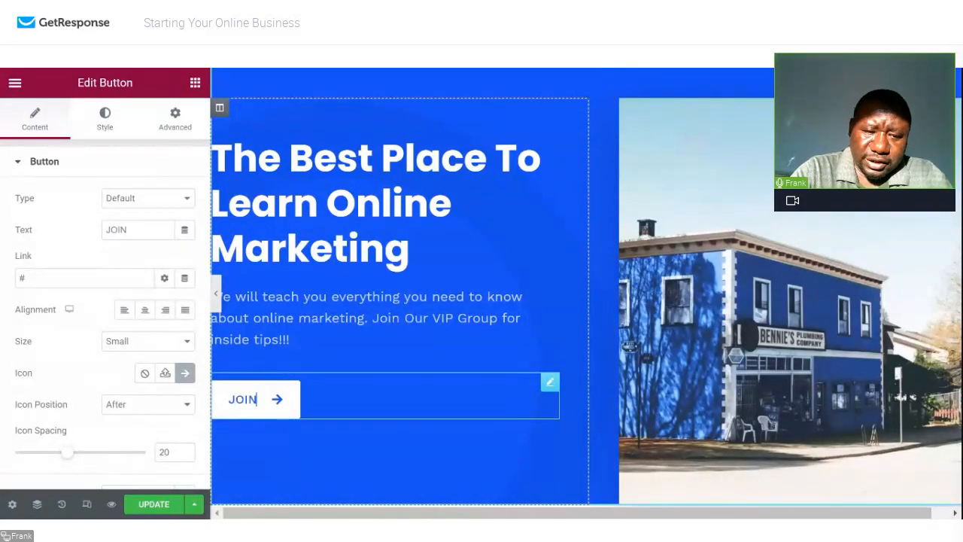
text( VIP)
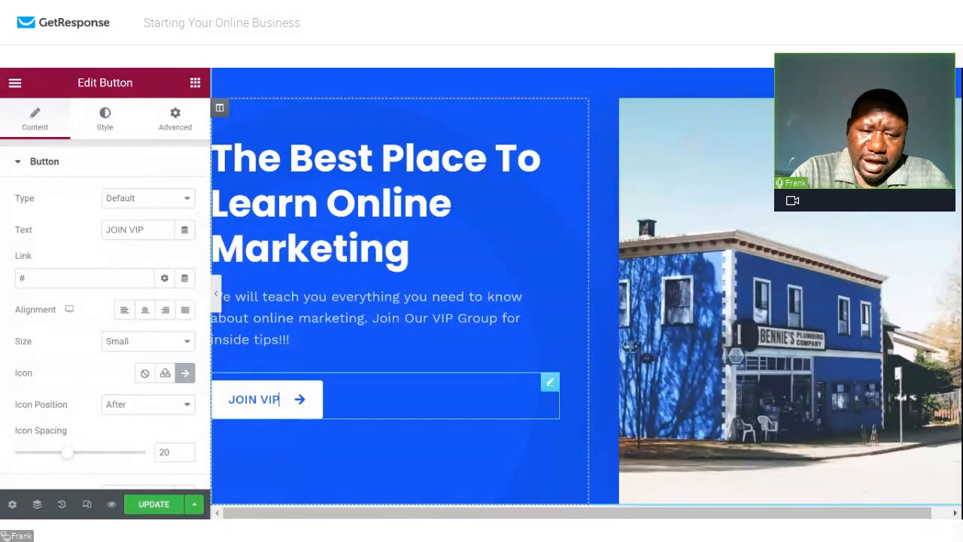
text( GRO)
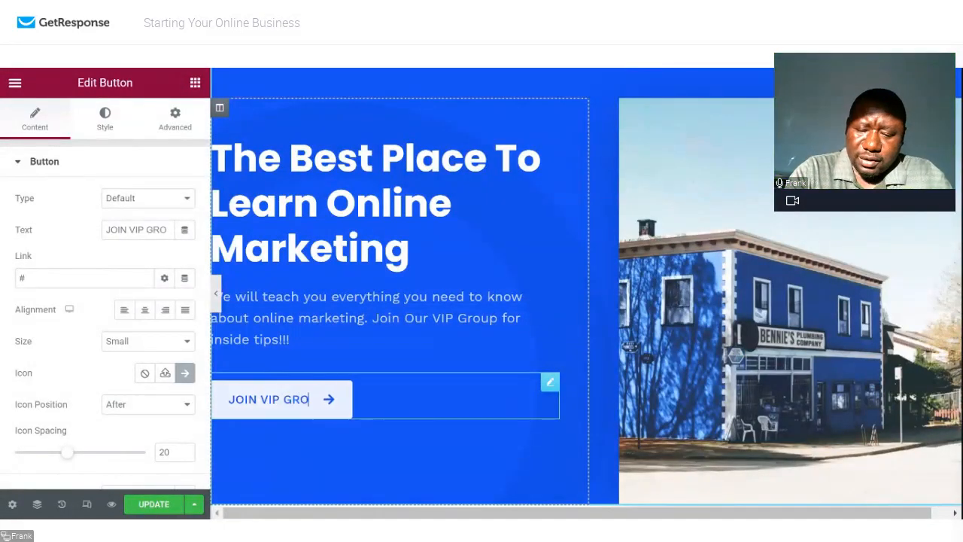
text(UP)
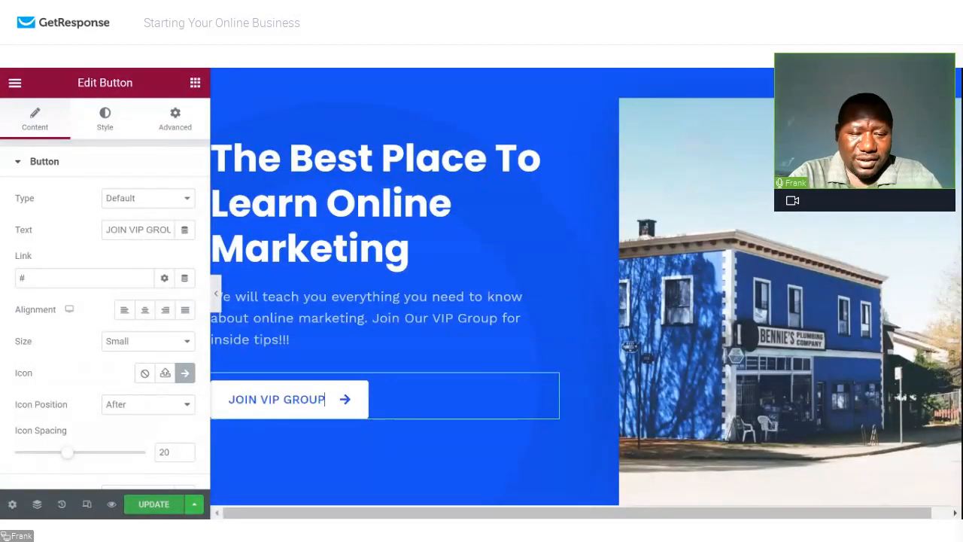
click(155, 504)
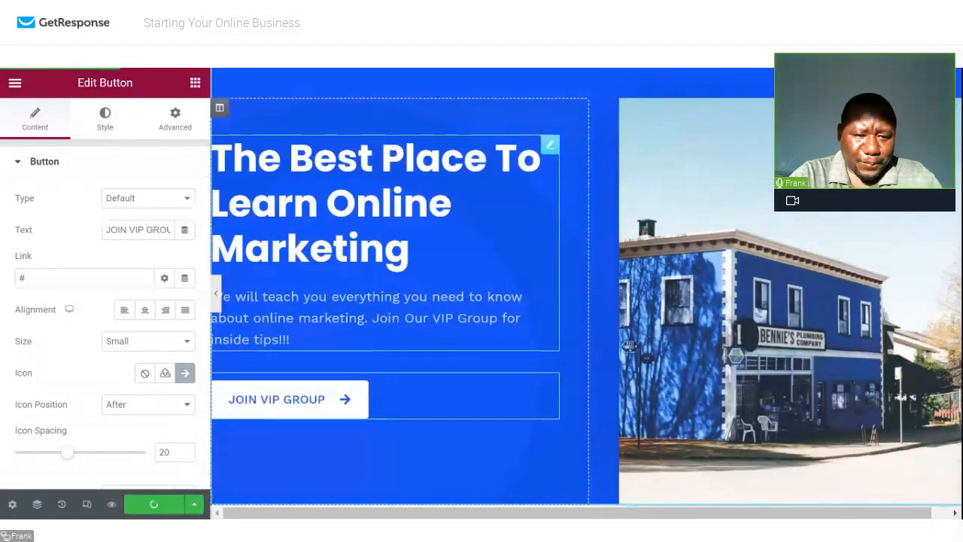
- Replace the hero banner's building photo with the newly uploaded image "Untitled design (21)"
click(759, 245)
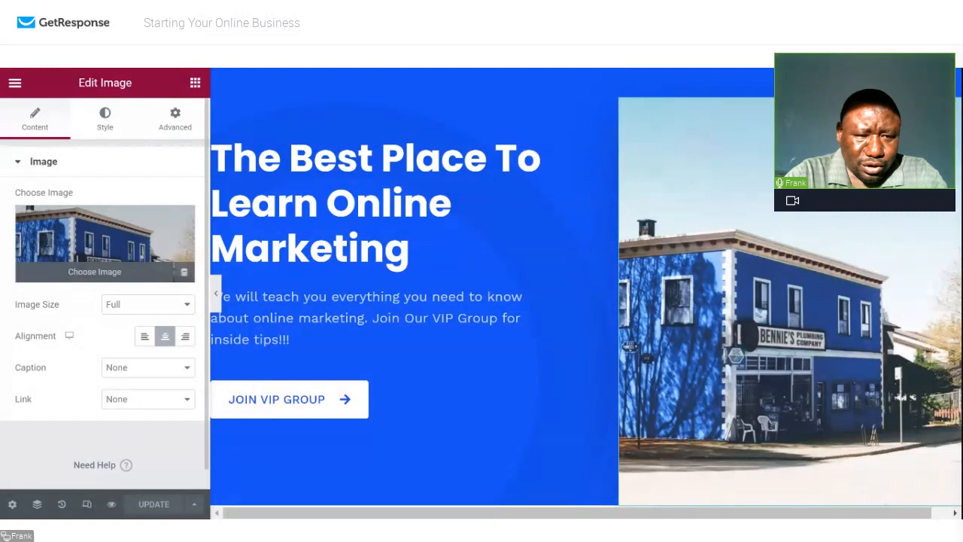
click(97, 275)
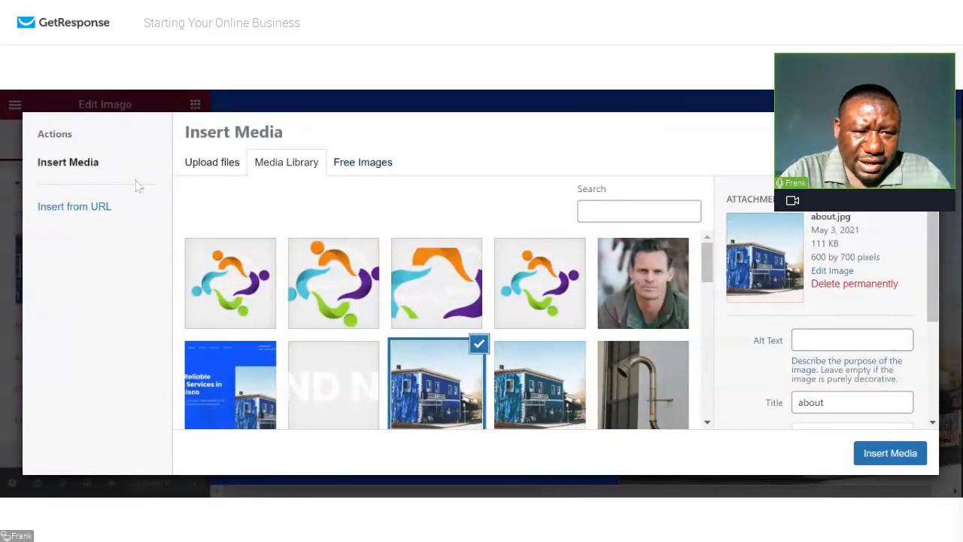
click(204, 167)
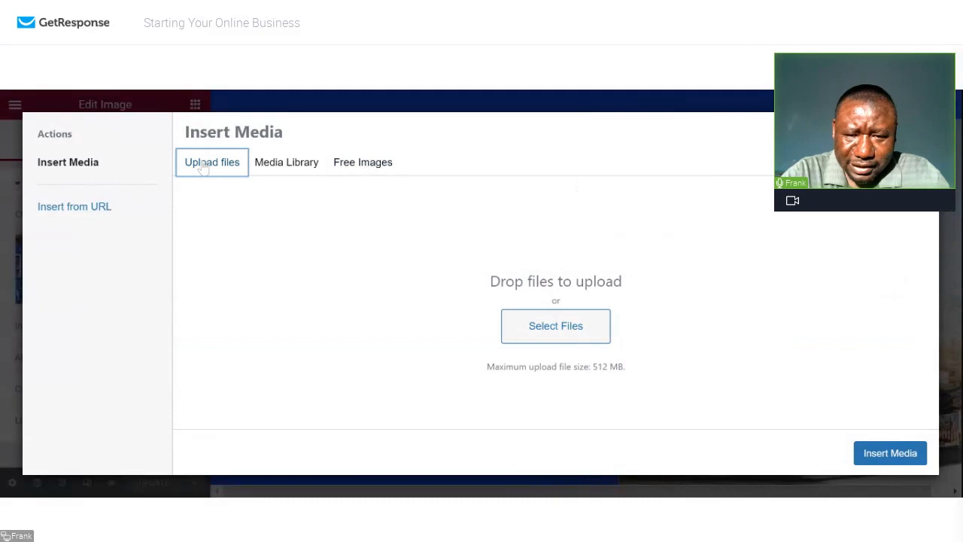
click(560, 331)
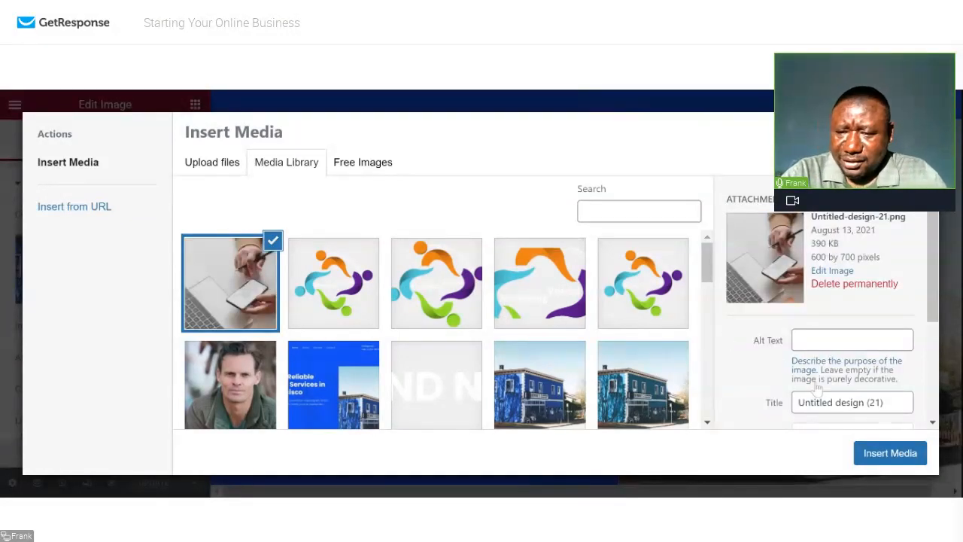
click(876, 454)
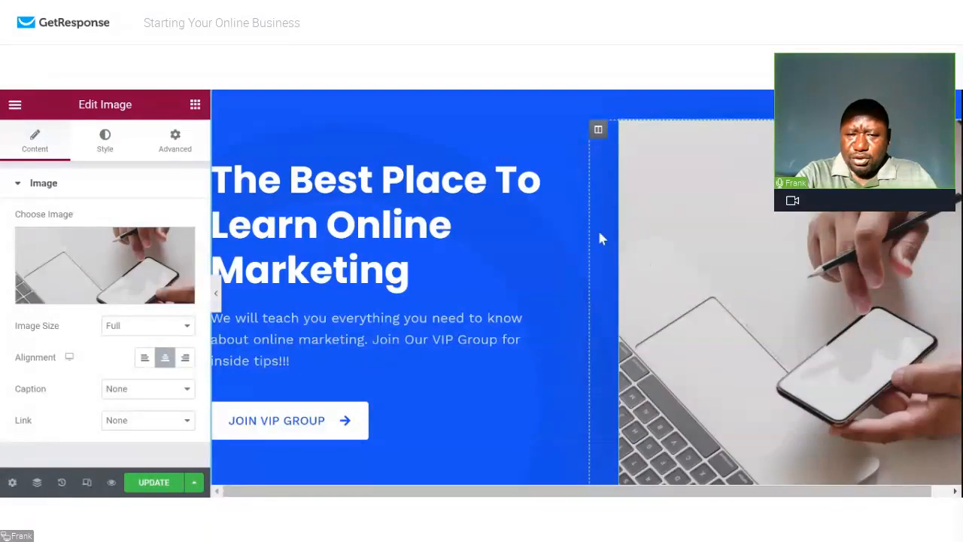
- Examine the Home page's remaining sections below the hero banner, from "Who We Are" to the "Our Work" gallery
scroll(577, 219, down, 2)
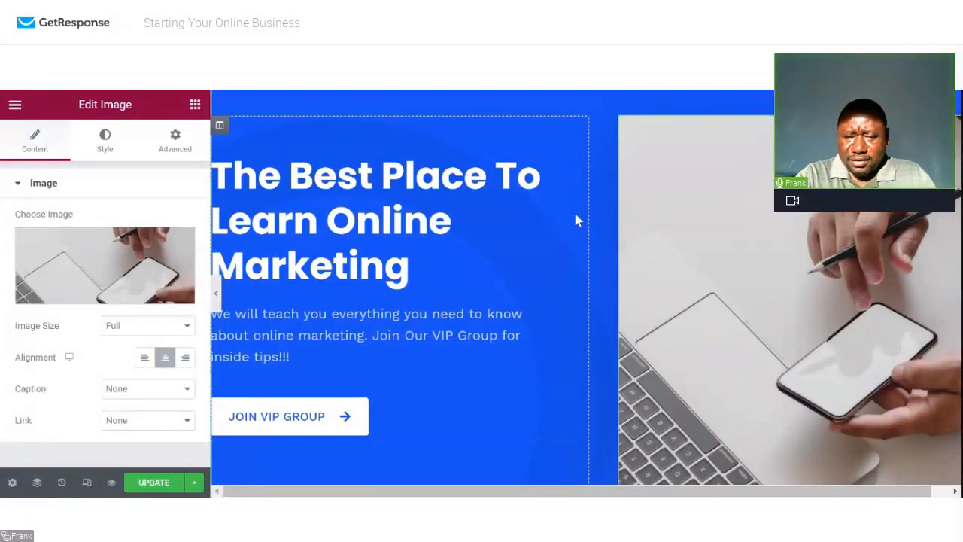
scroll(575, 216, down, 5)
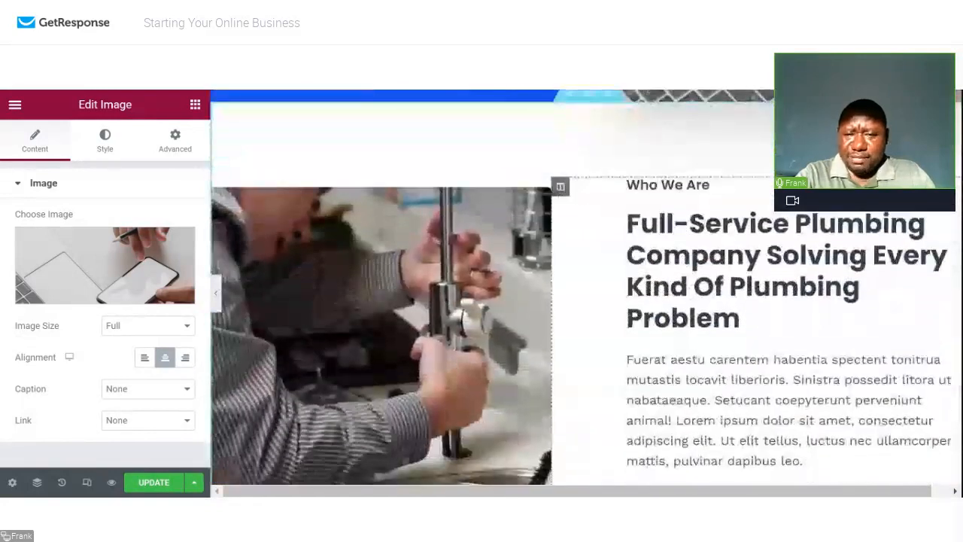
scroll(586, 292, down, 2)
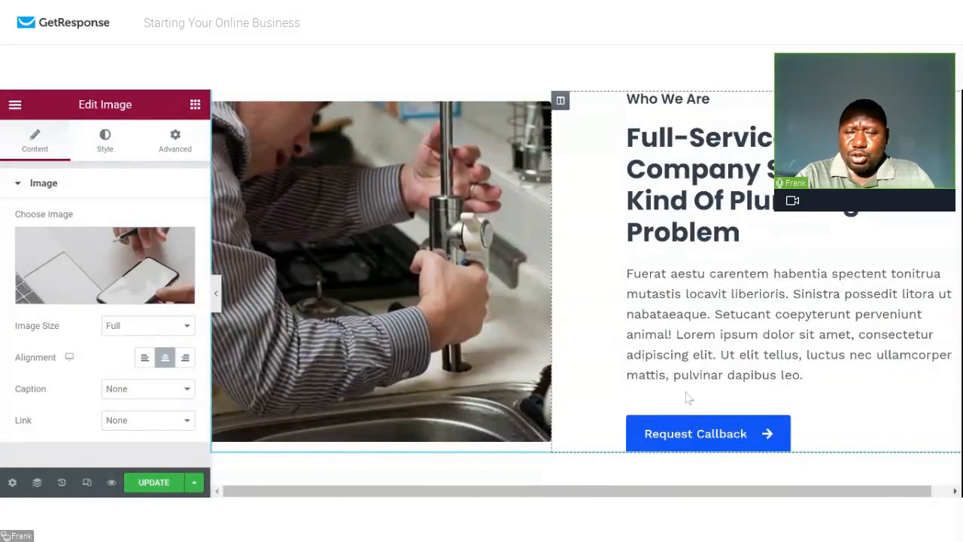
scroll(687, 398, down, 2)
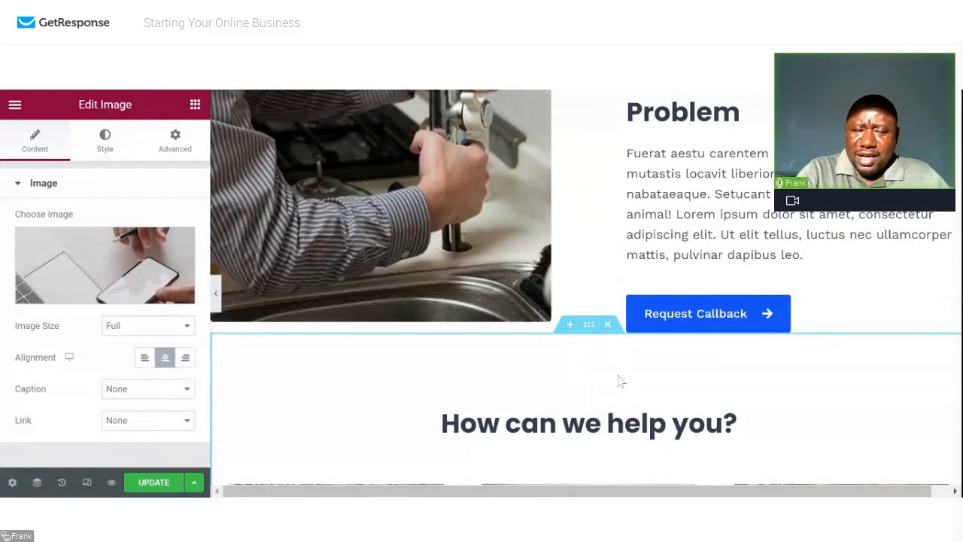
scroll(618, 381, down, 1)
scroll(588, 406, down, 1)
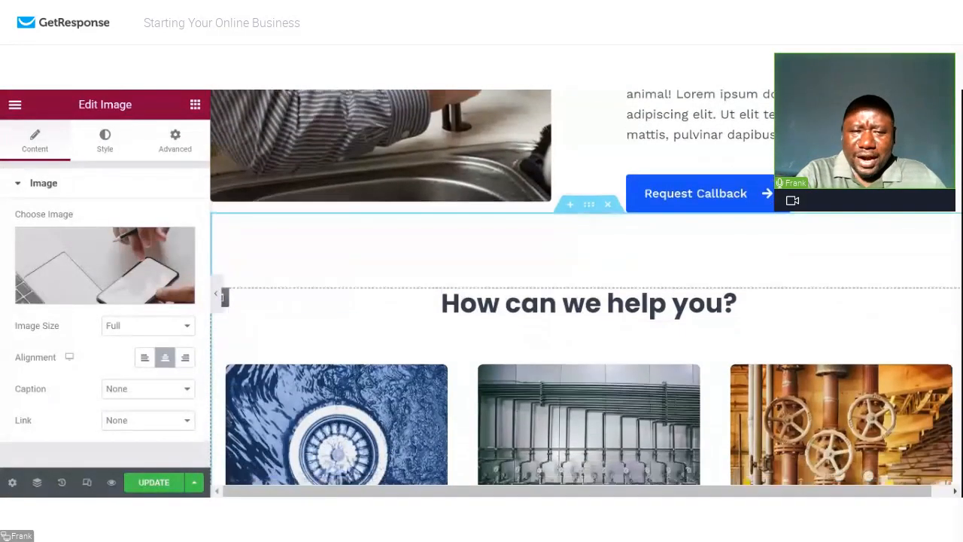
scroll(588, 407, down, 2)
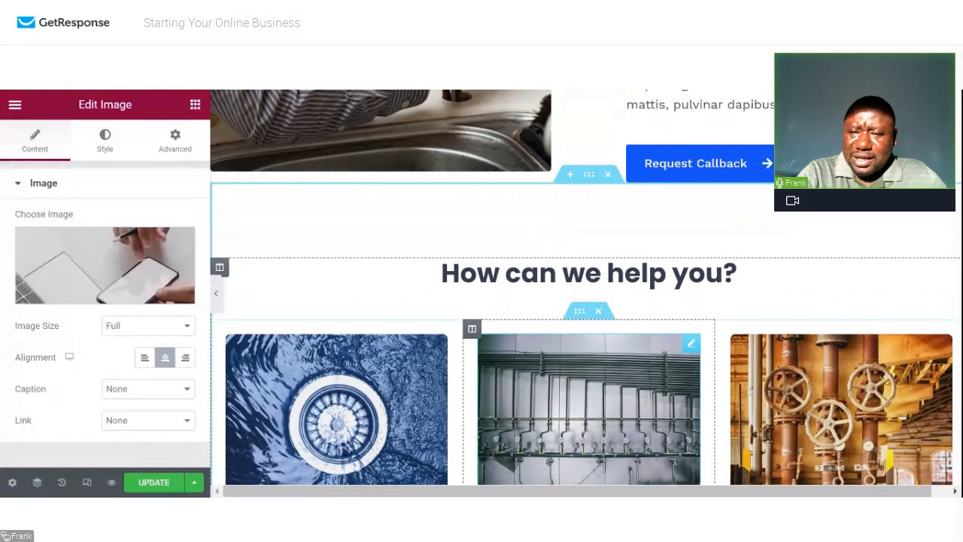
scroll(589, 407, down, 2)
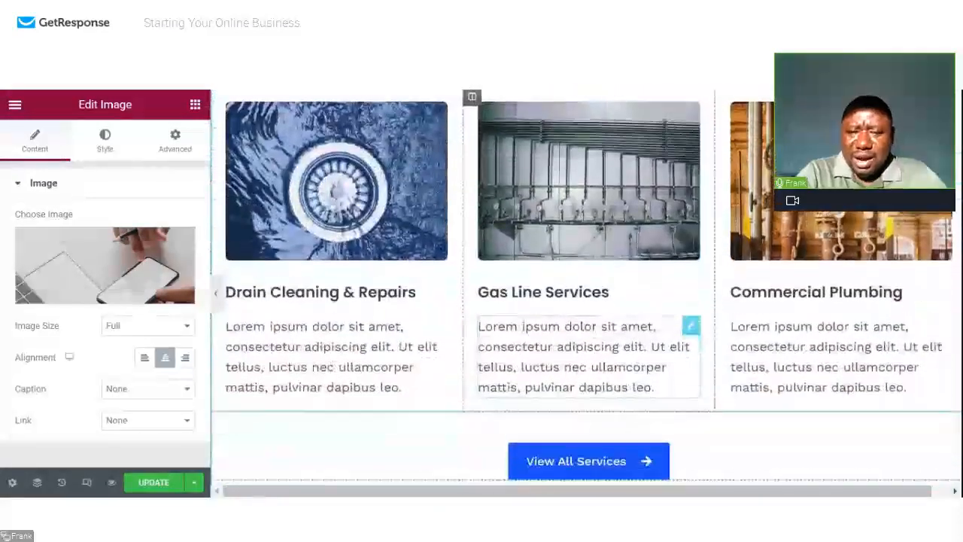
scroll(588, 406, down, 3)
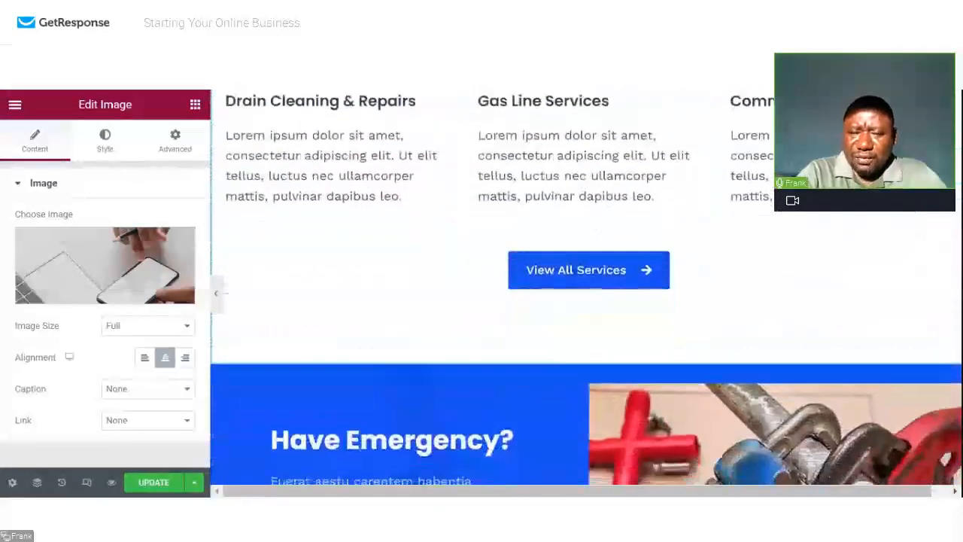
scroll(589, 406, down, 3)
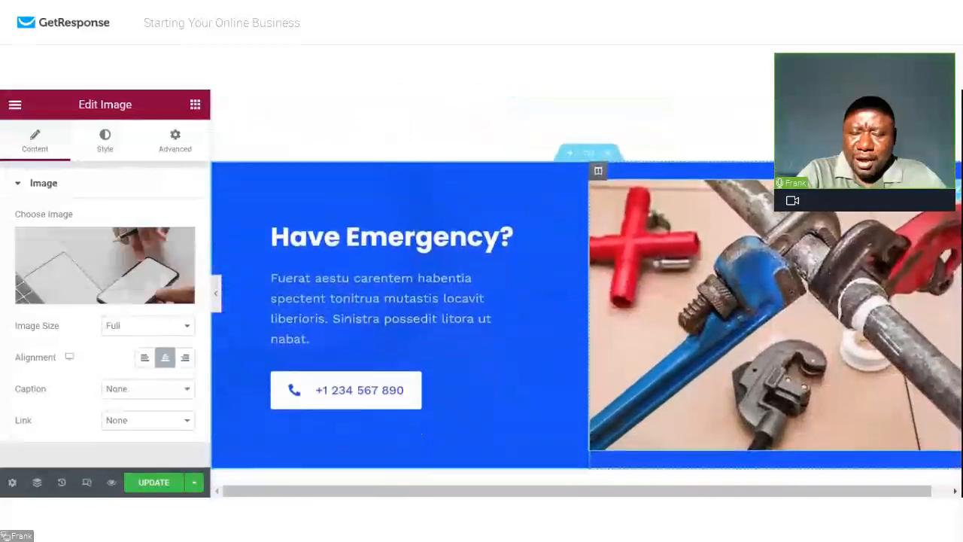
scroll(588, 406, down, 2)
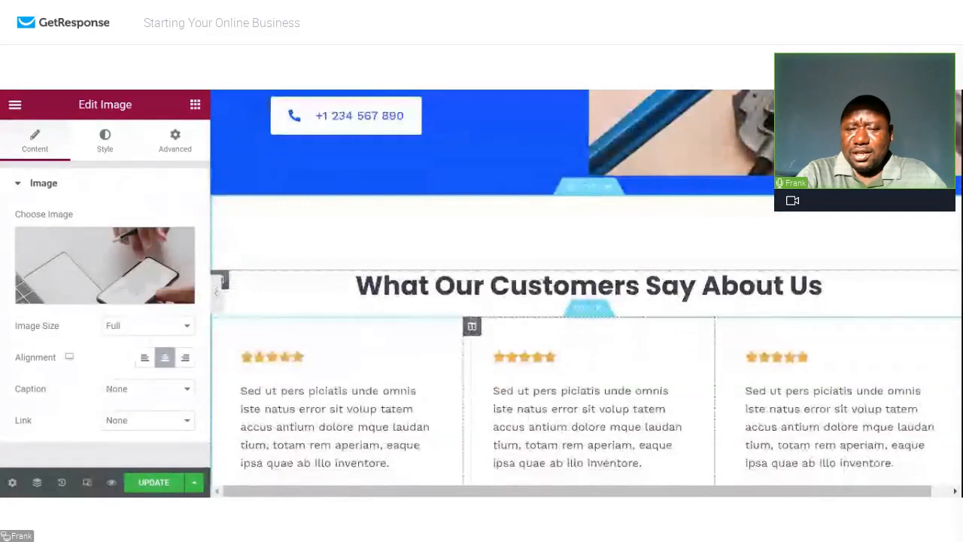
scroll(588, 301, down, 2)
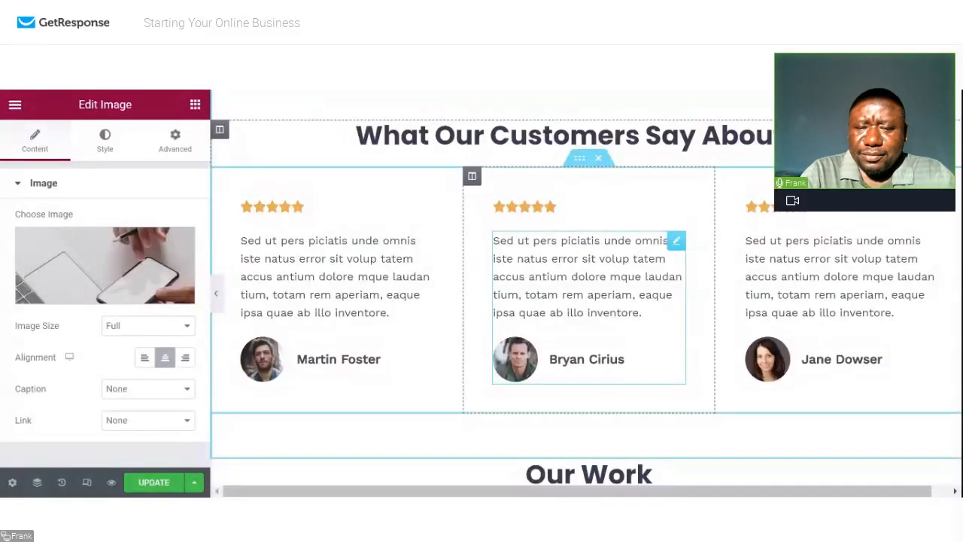
scroll(587, 293, down, 5)
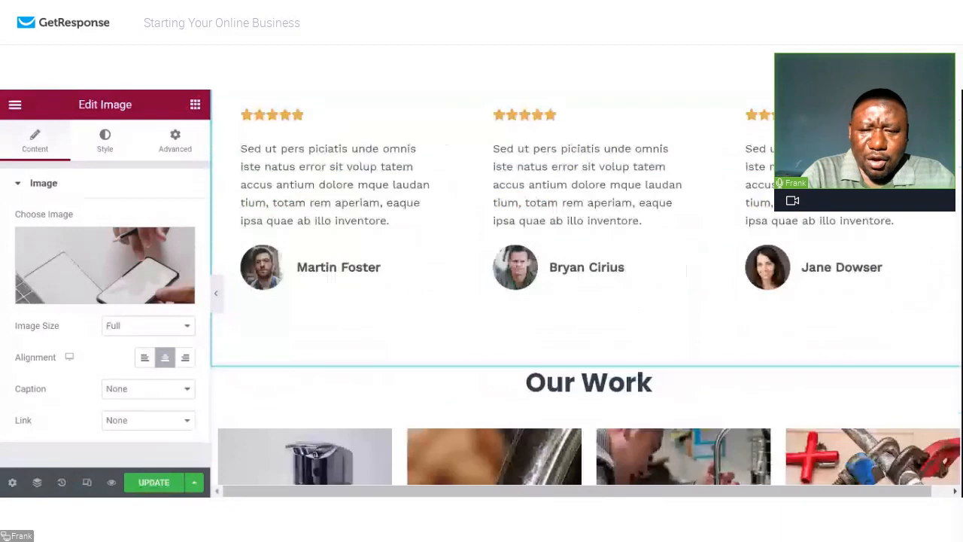
scroll(683, 301, down, 1)
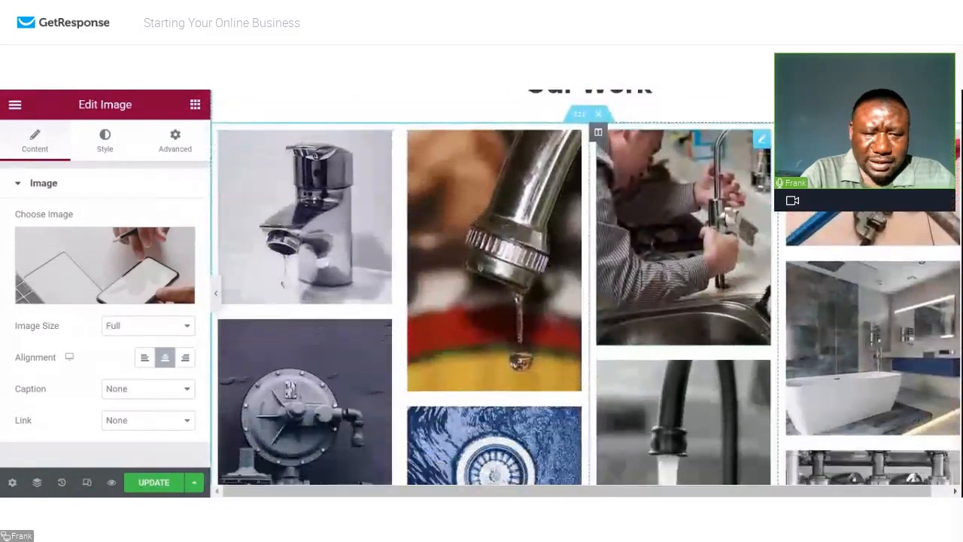
- Update the Home page to save the new hero banner image
click(154, 483)
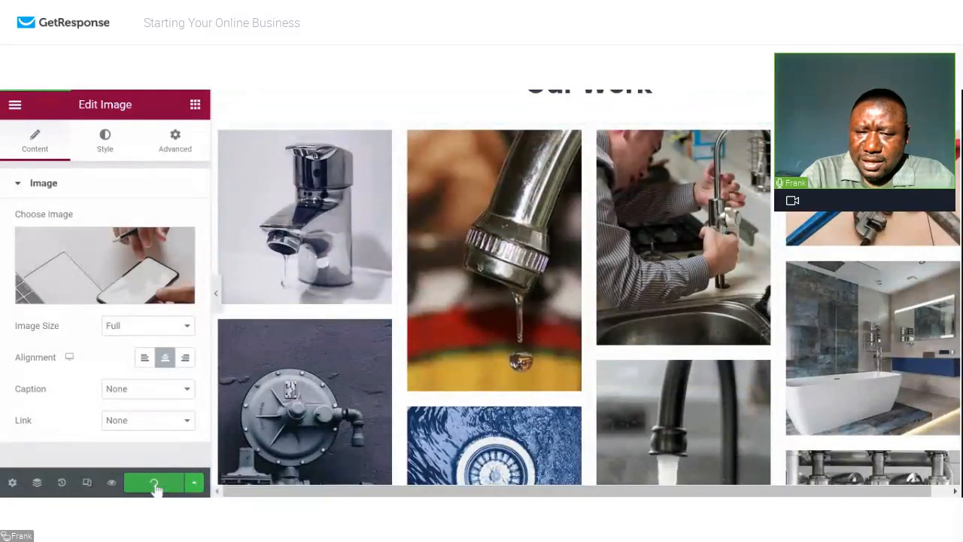